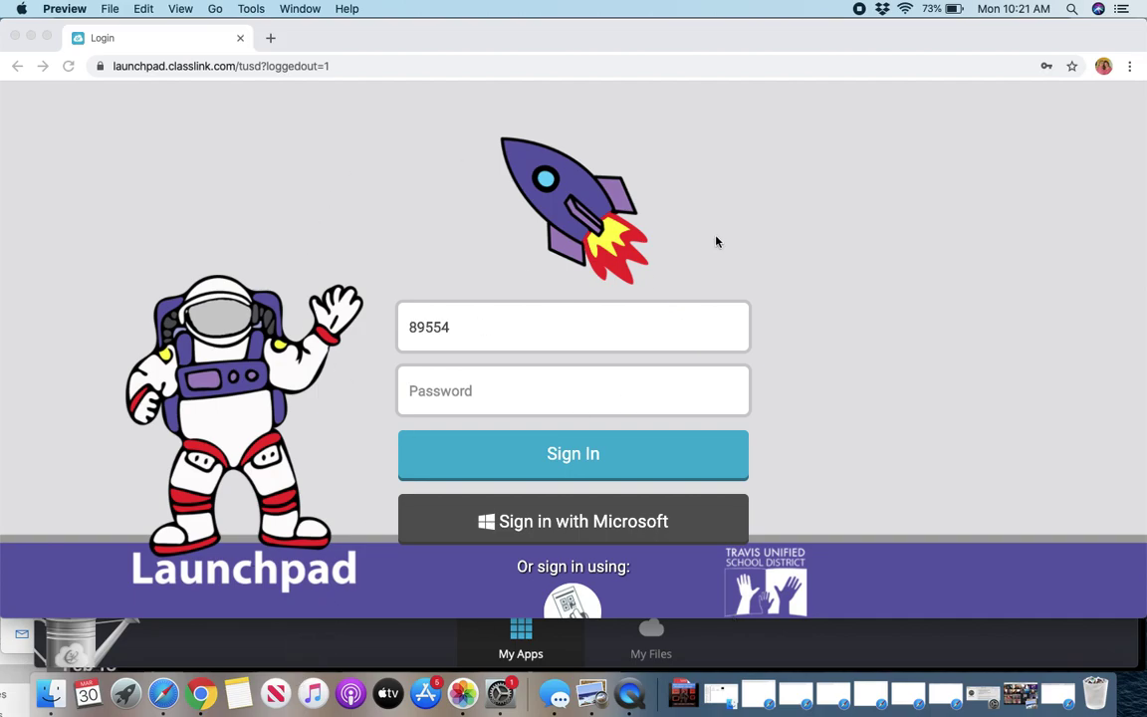
Step: Open the travisusd.org homepage in a new tab, follow its Launchpad link to the login page, and close that tab
click(273, 40)
text(tra)
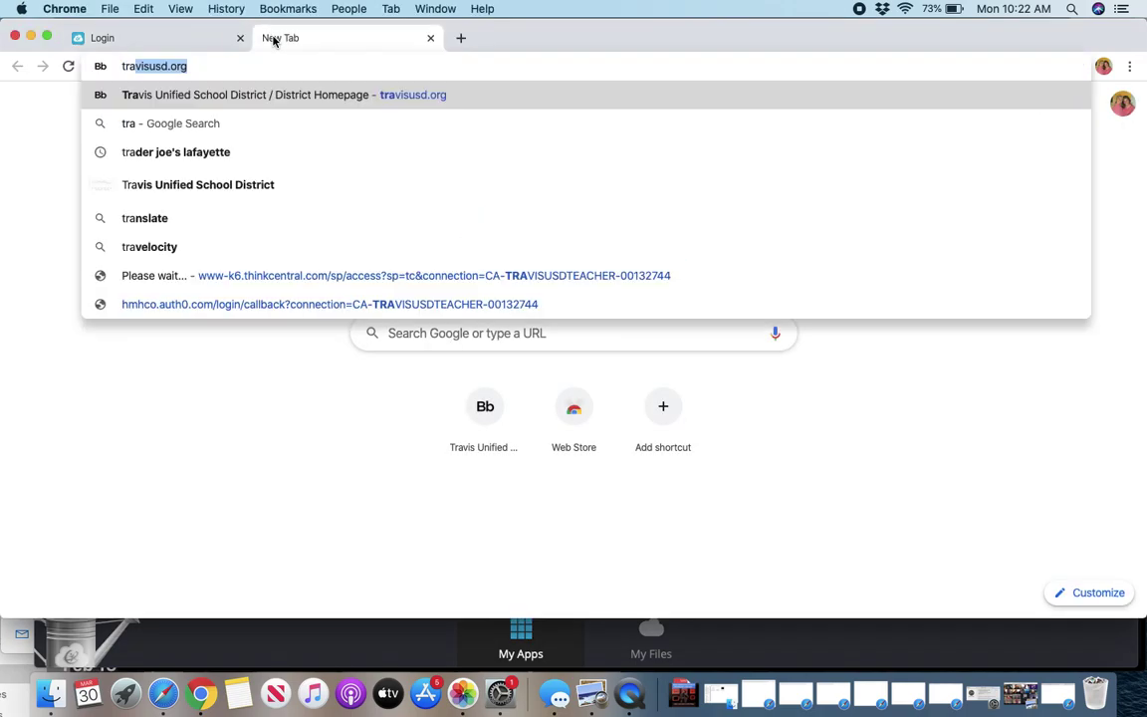
key(Return)
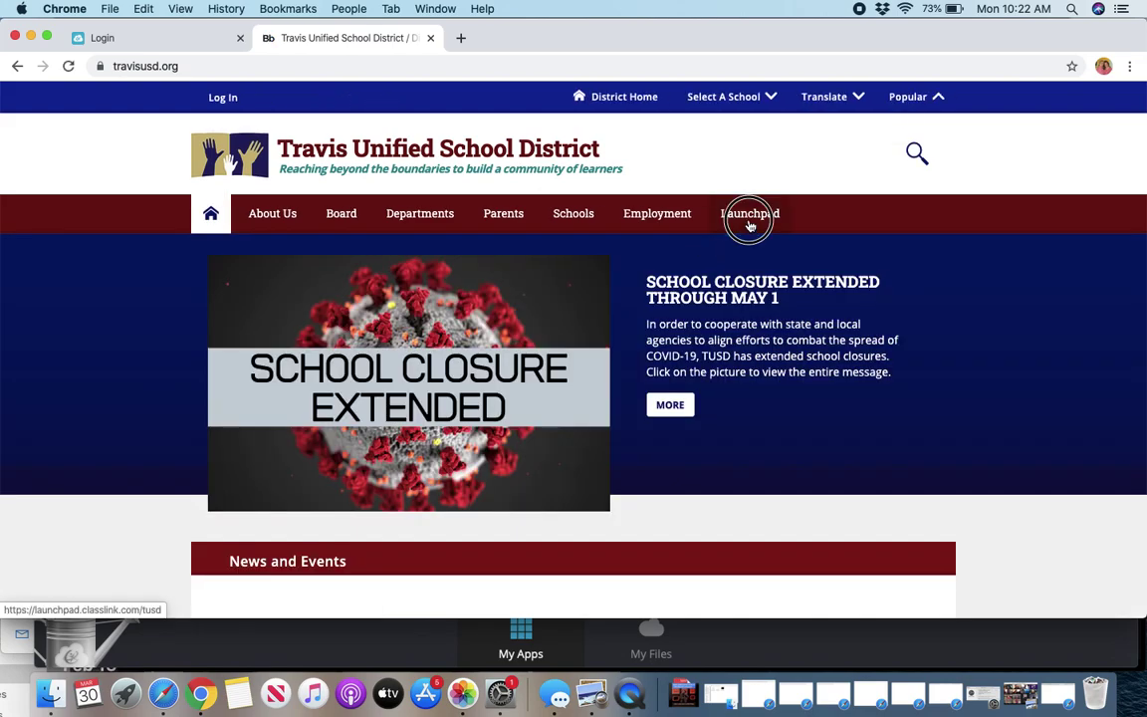
click(750, 221)
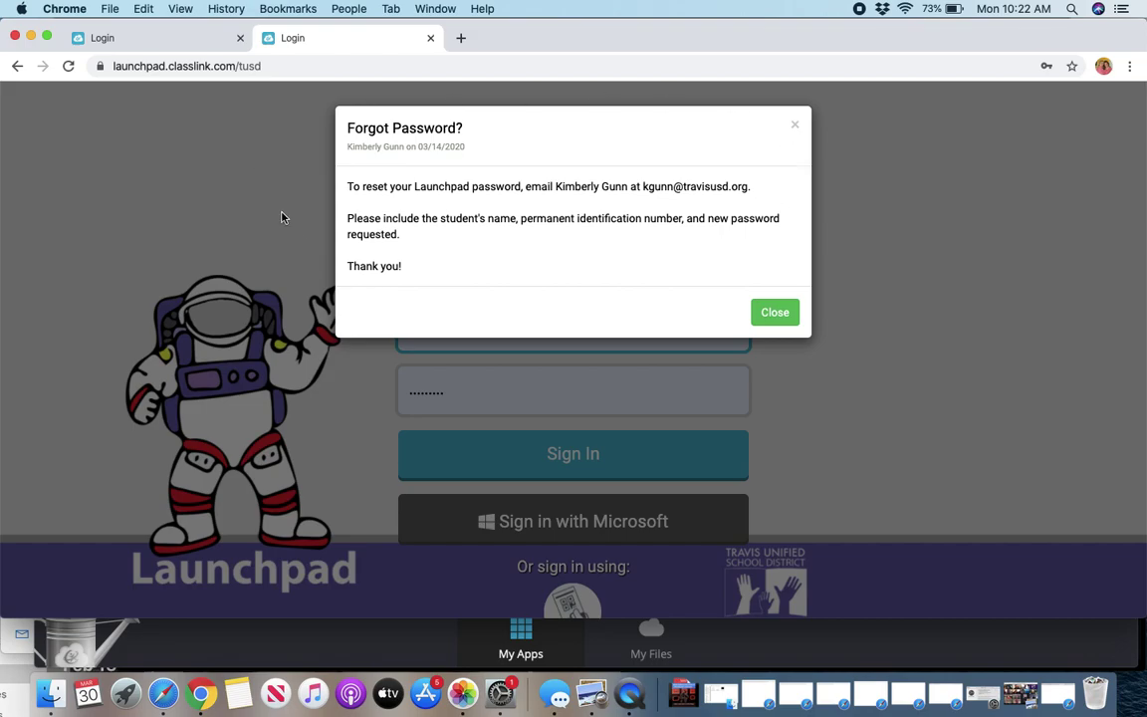
click(430, 39)
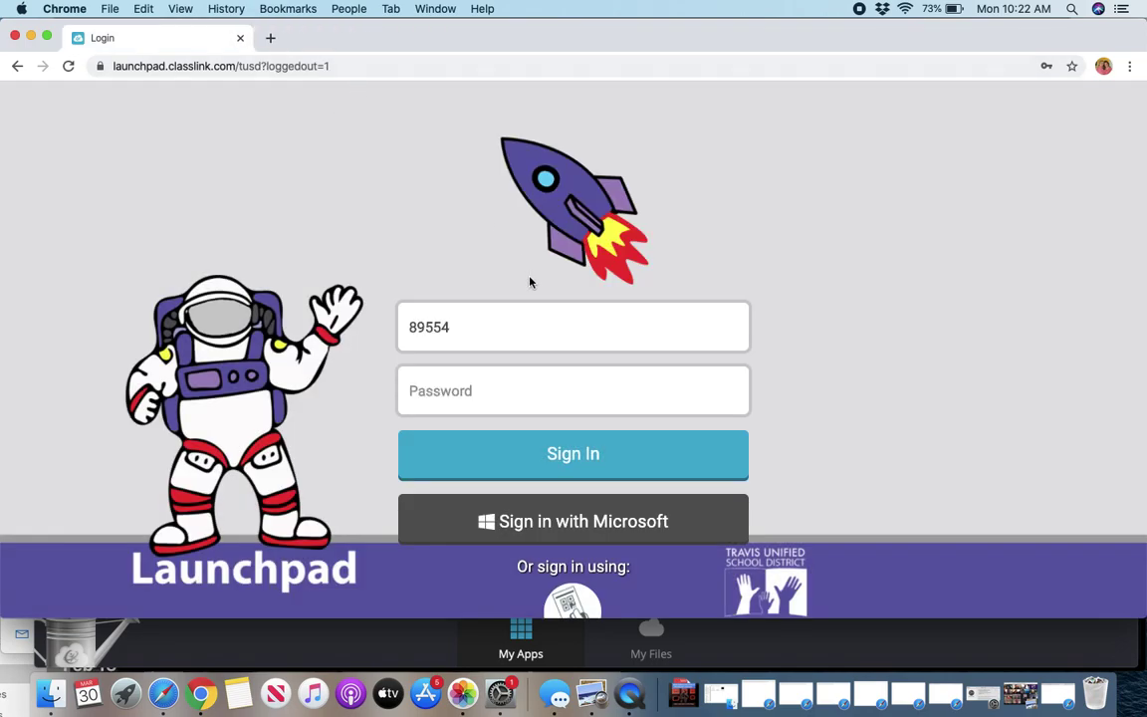
Step: Enter the account password to sign in to LaunchPad and dismiss the offer to save the password
click(517, 375)
text(••)
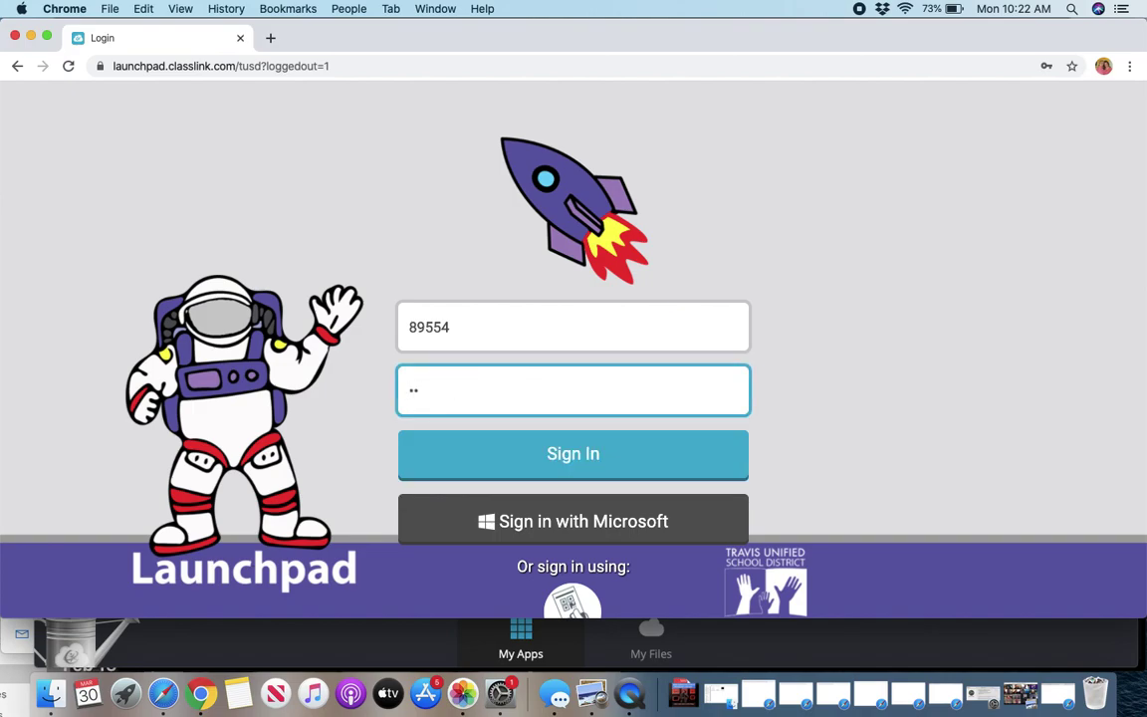
key(Return)
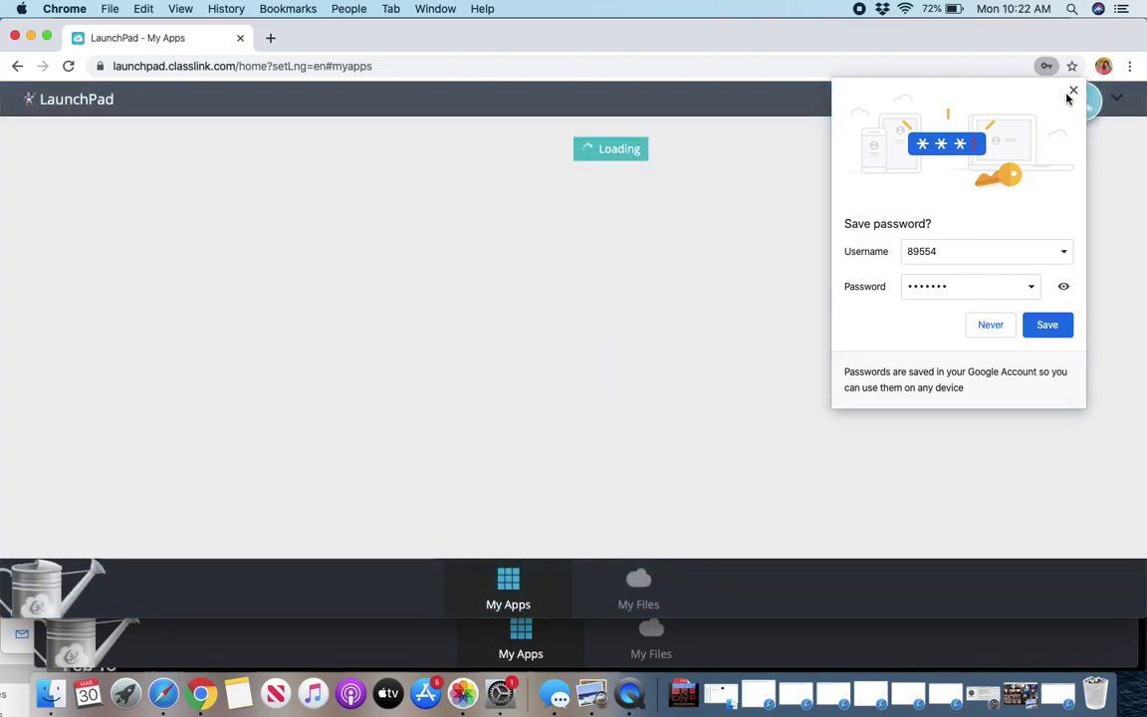
click(1073, 92)
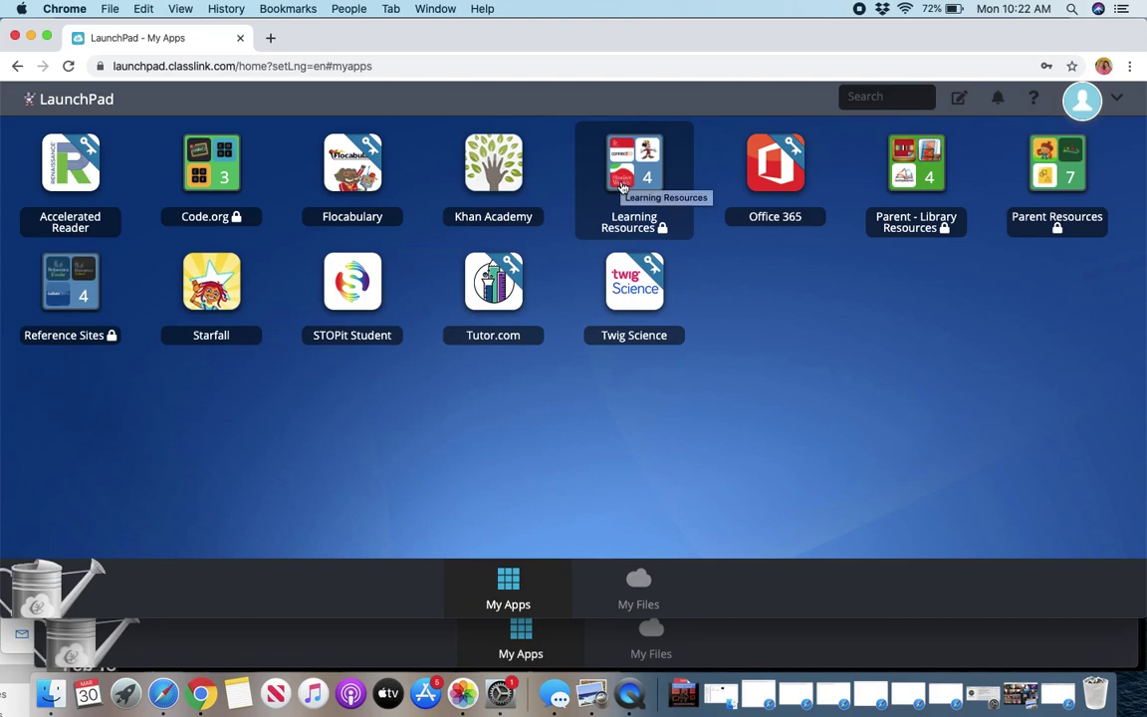
Step: Launch Wonders Grade 1 through Learning Resources and open The Story of a Robot Inventor from this week's reads
click(621, 186)
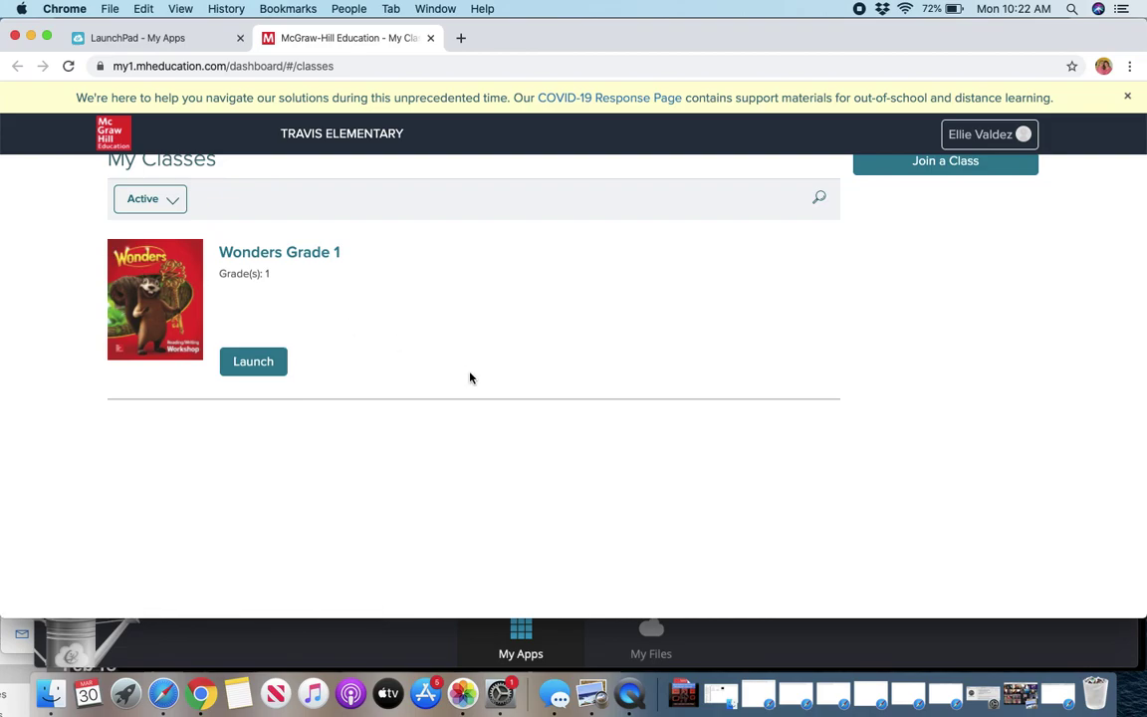
drag(15, 619, 12, 673)
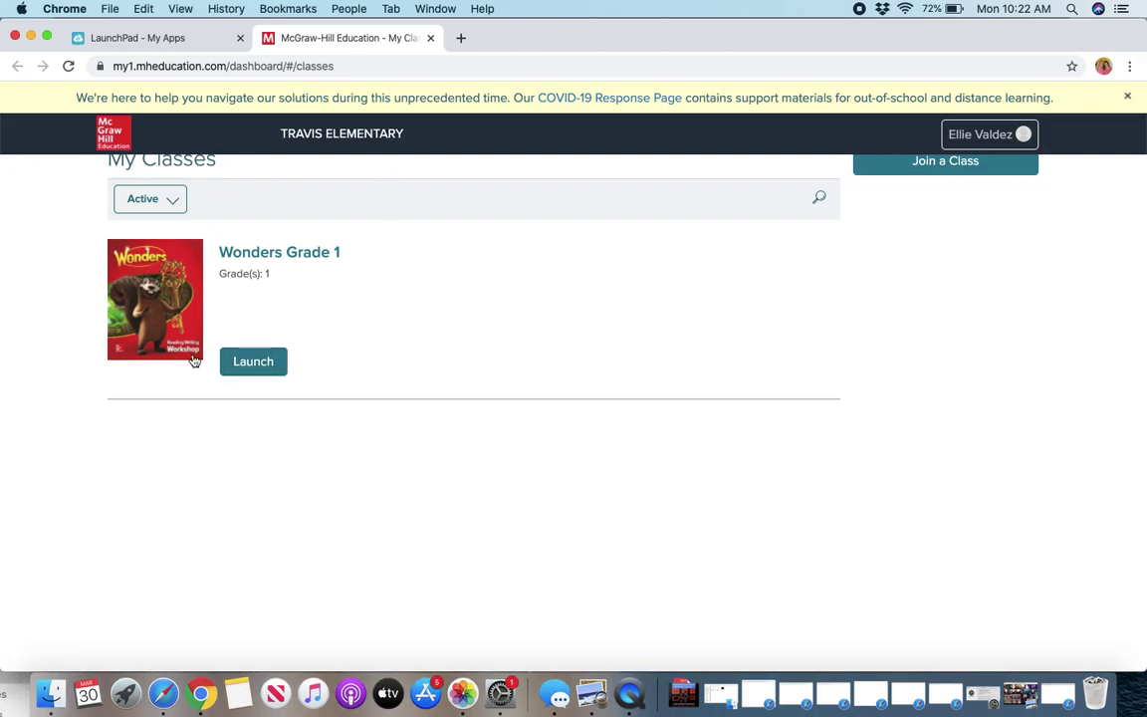
click(255, 364)
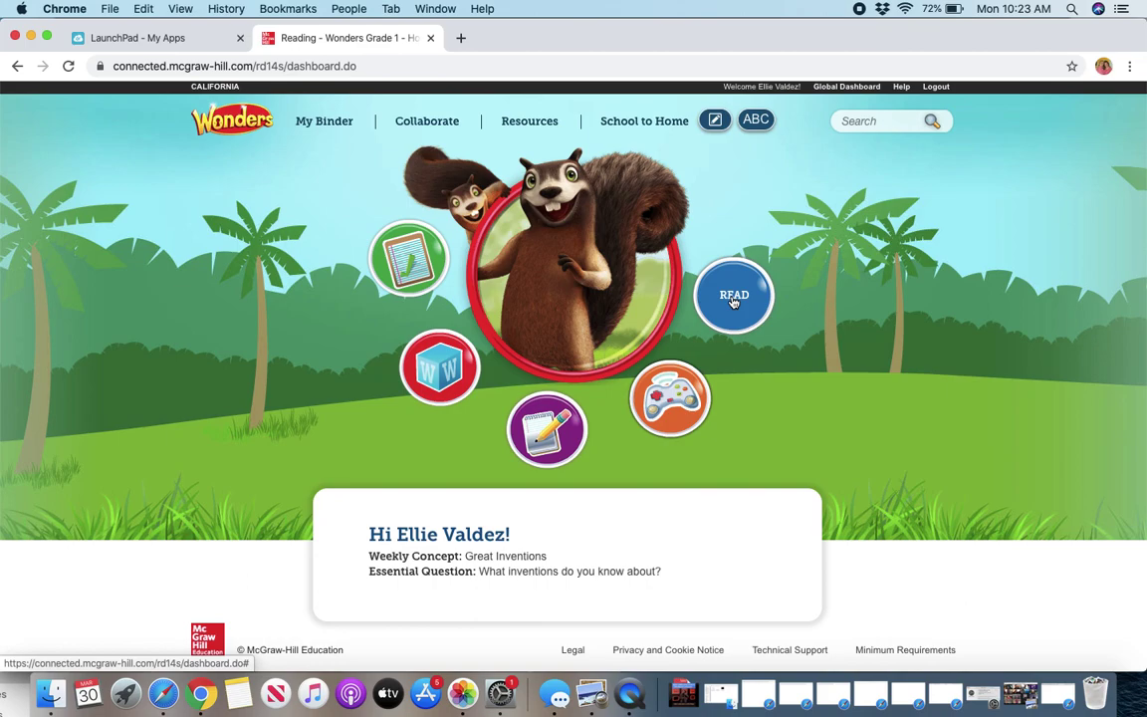
click(733, 298)
key(XF86AudioLowerVolume)
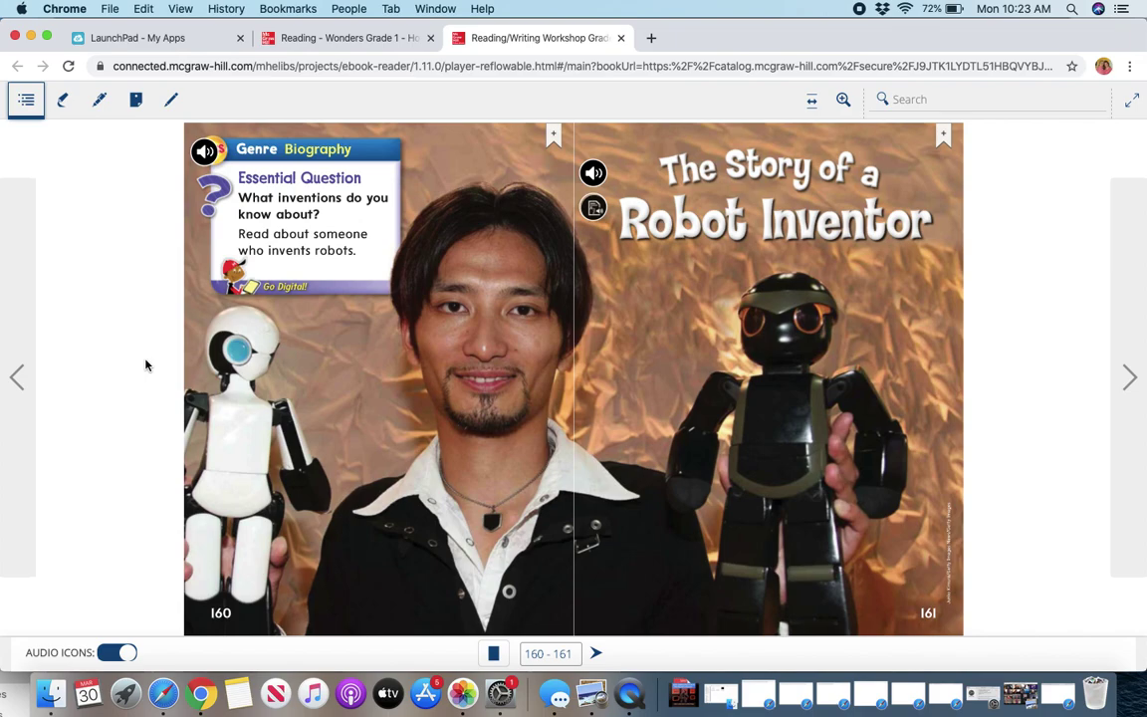
Step: Page back through the Reading/Writing Workshop book to pages 152-153 and forward to pages 162-163
click(16, 377)
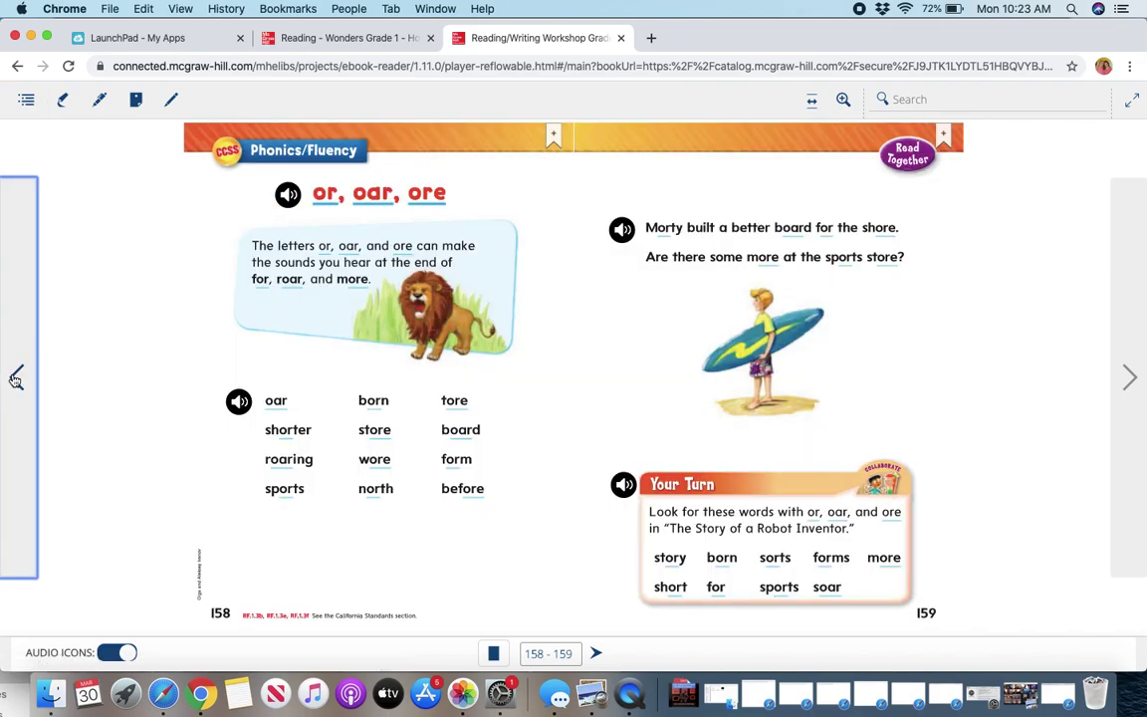
click(16, 377)
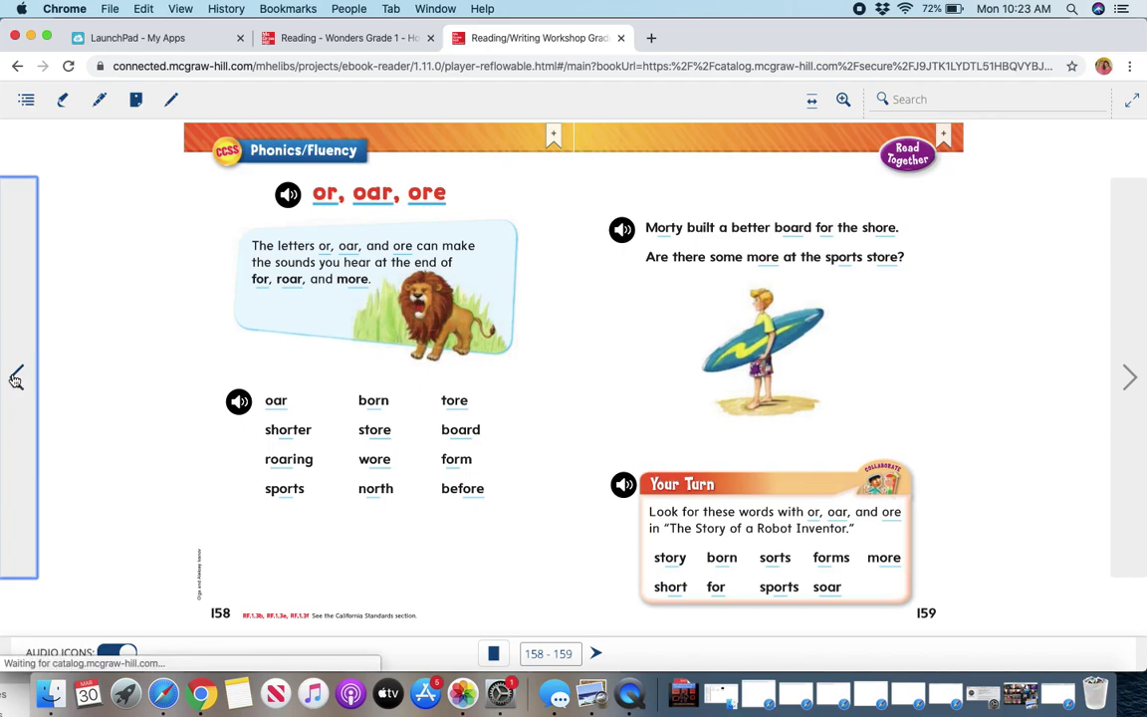
click(16, 377)
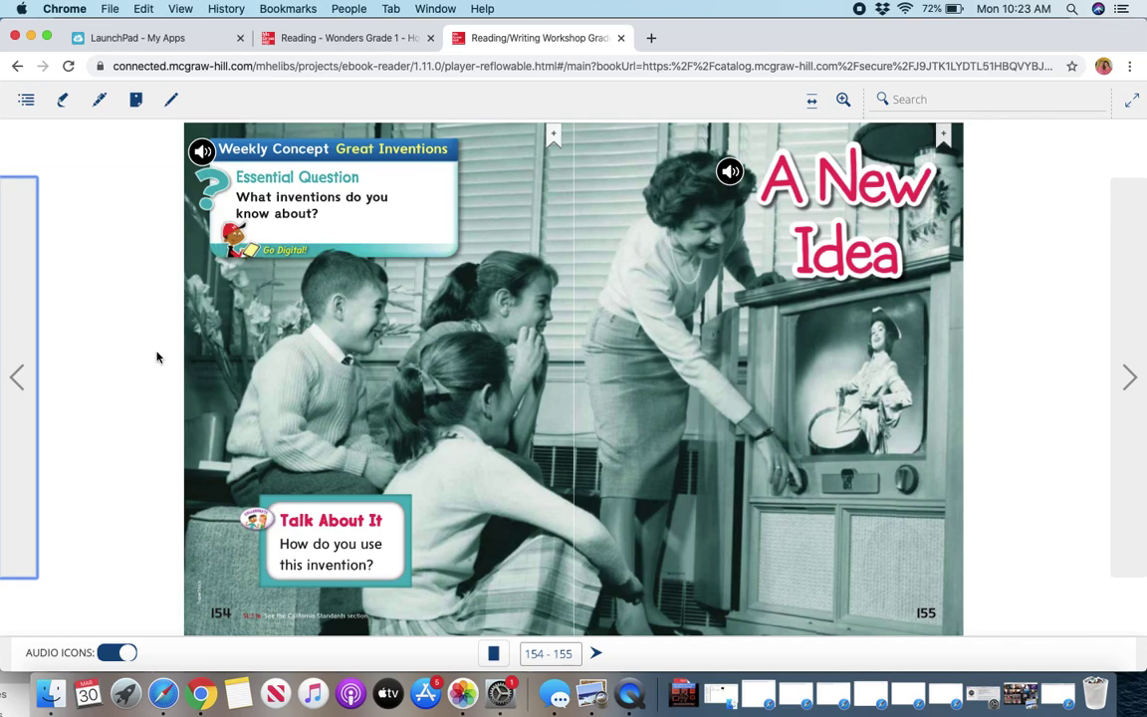
click(12, 383)
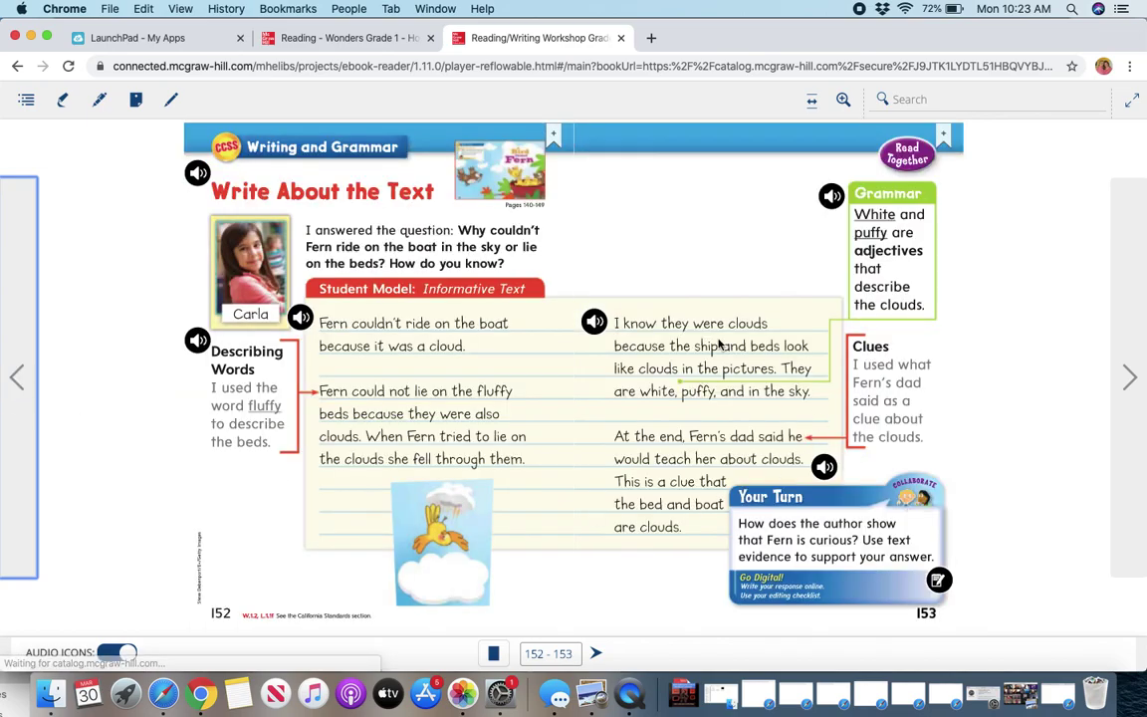
click(1136, 306)
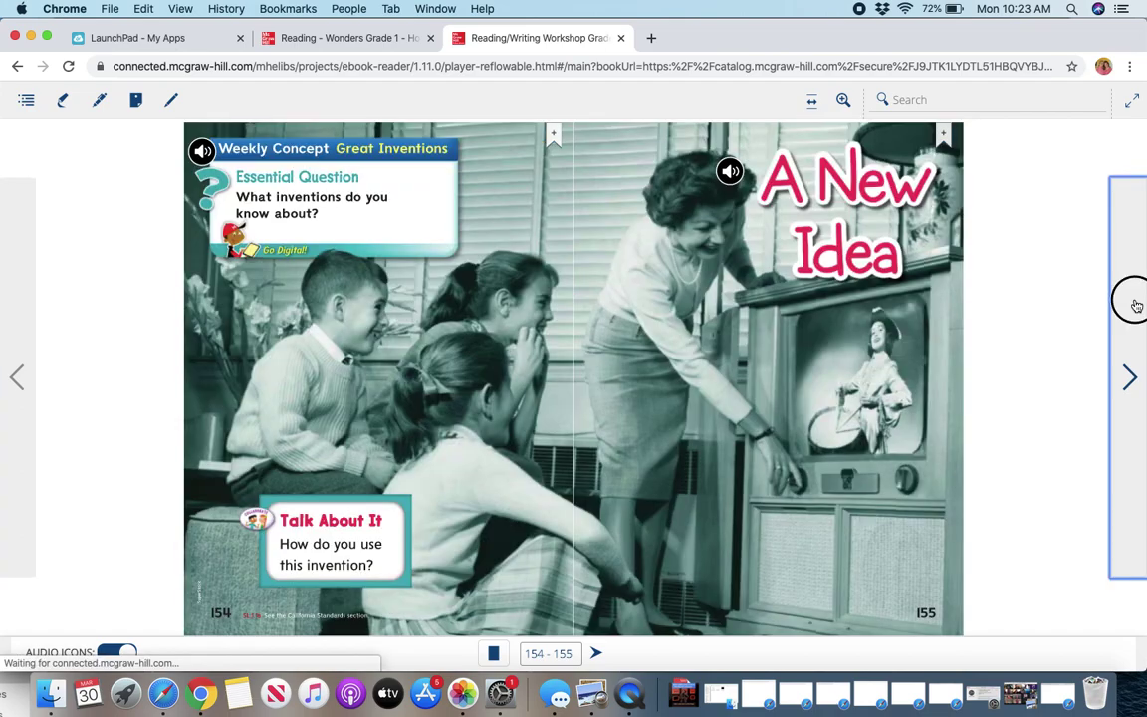
click(1136, 305)
click(1136, 306)
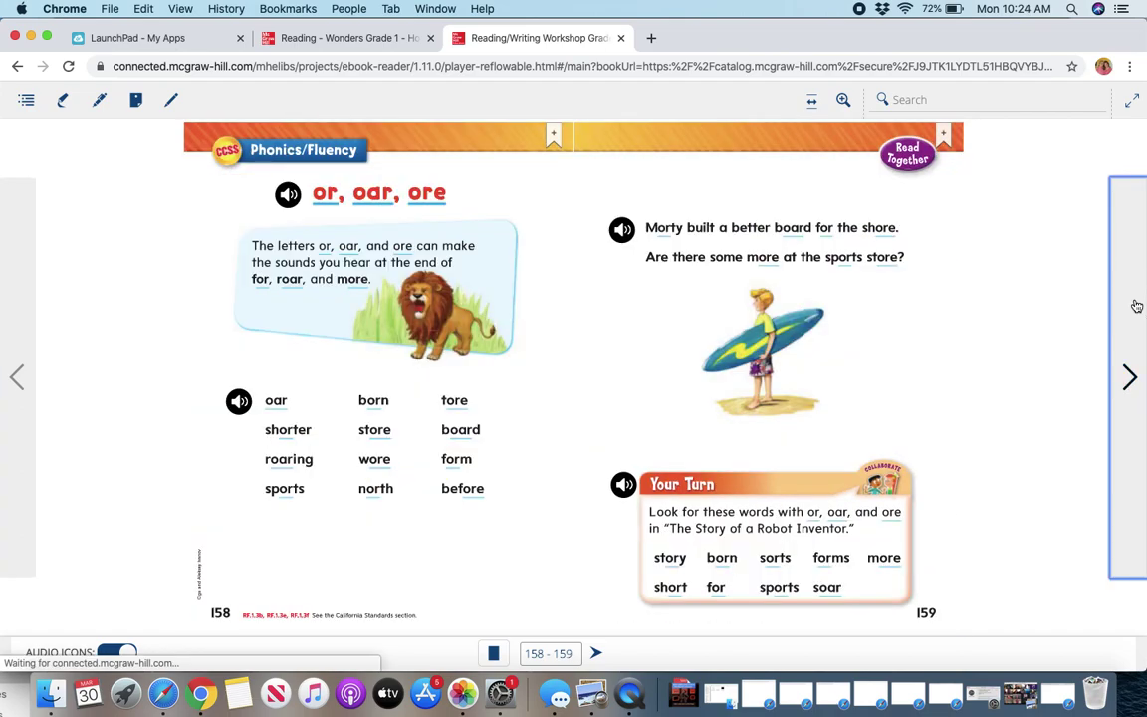
click(1136, 306)
click(1136, 305)
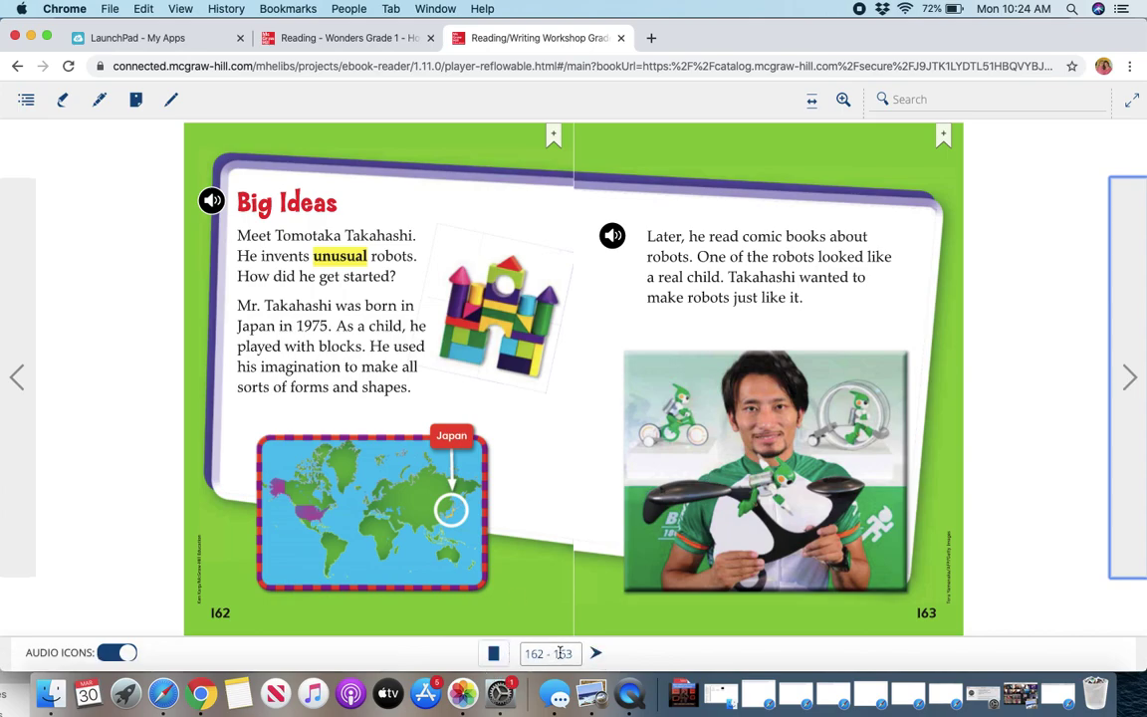
Step: Jump to page 159 of the book by entering its page number
click(541, 653)
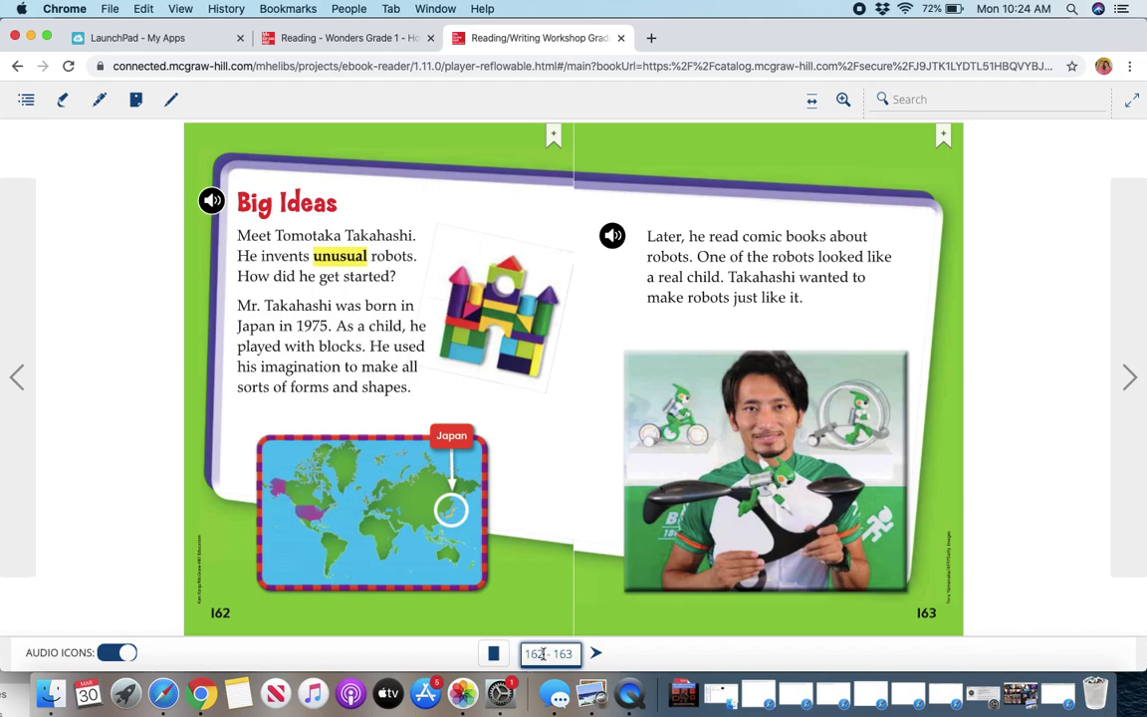
key(BackSpace)
key(BackSpace)
text(59)
key(BackSpace)
text(8)
key(BackSpace)
text(59)
key(Return)
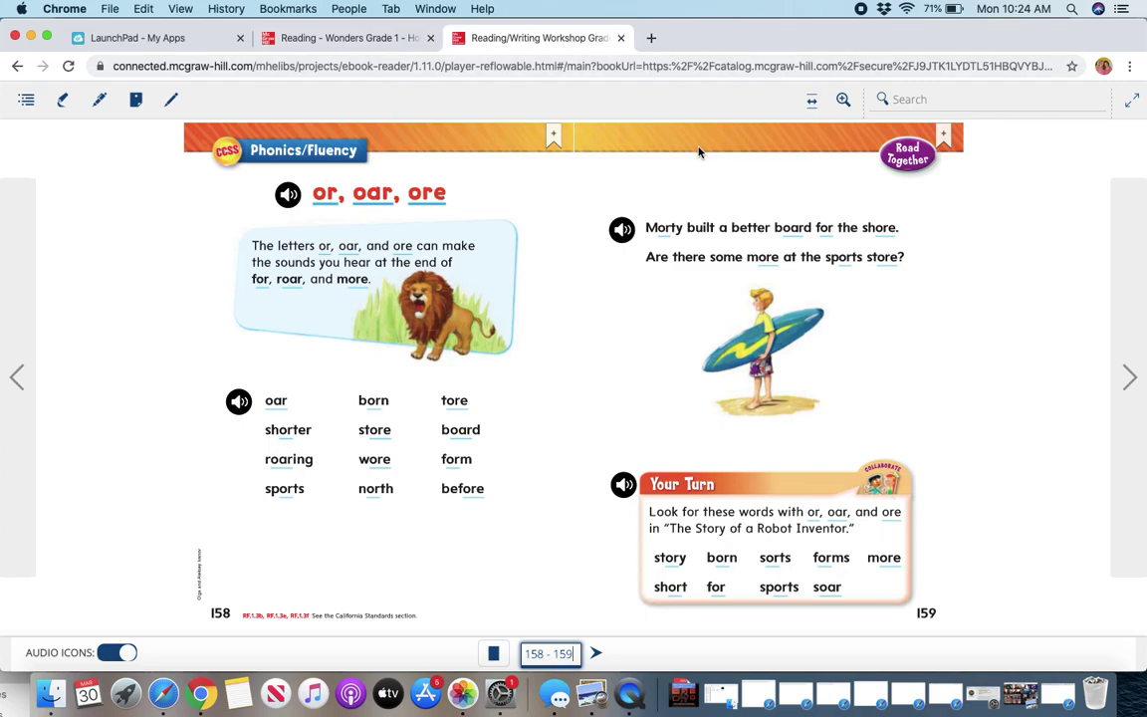
Step: Close the Reading/Writing Workshop ebook, agreeing to leave the site, and dismiss the This Week's Reads list
click(623, 40)
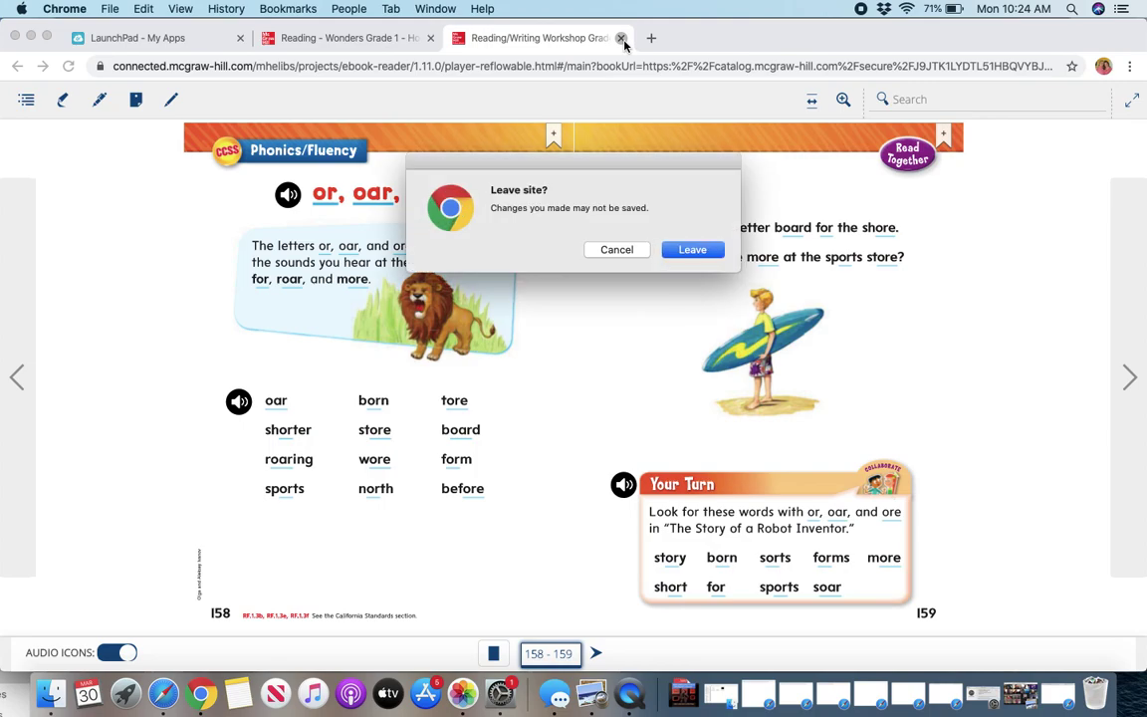
click(680, 252)
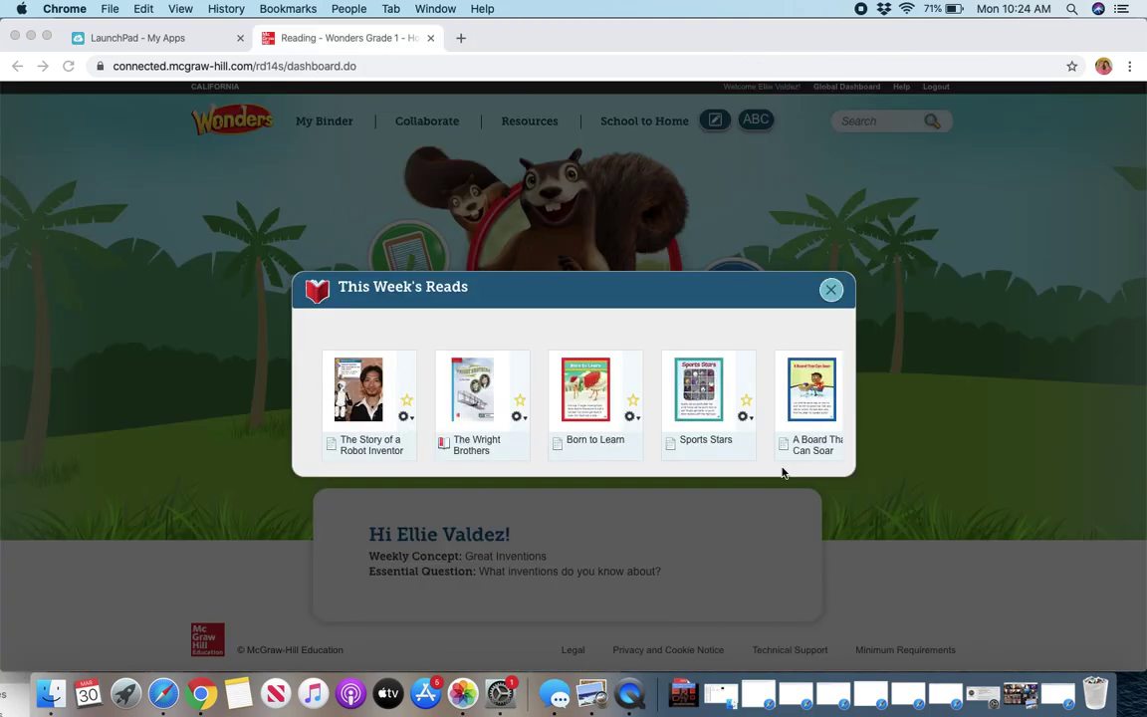
click(840, 300)
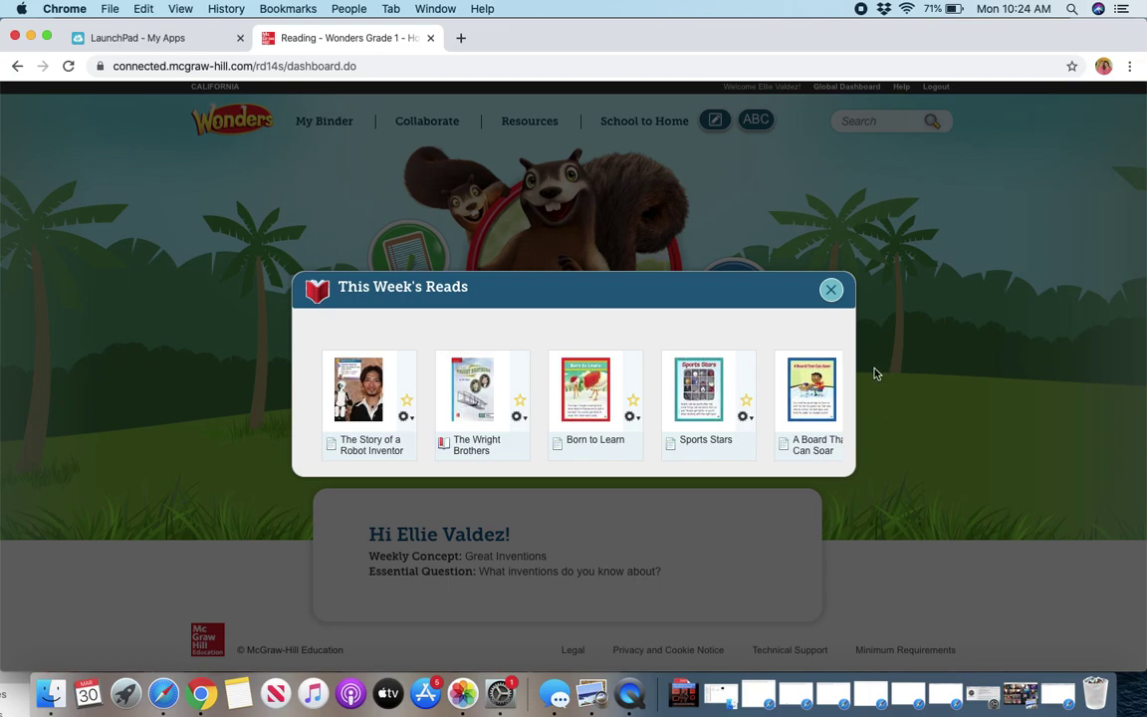
click(831, 292)
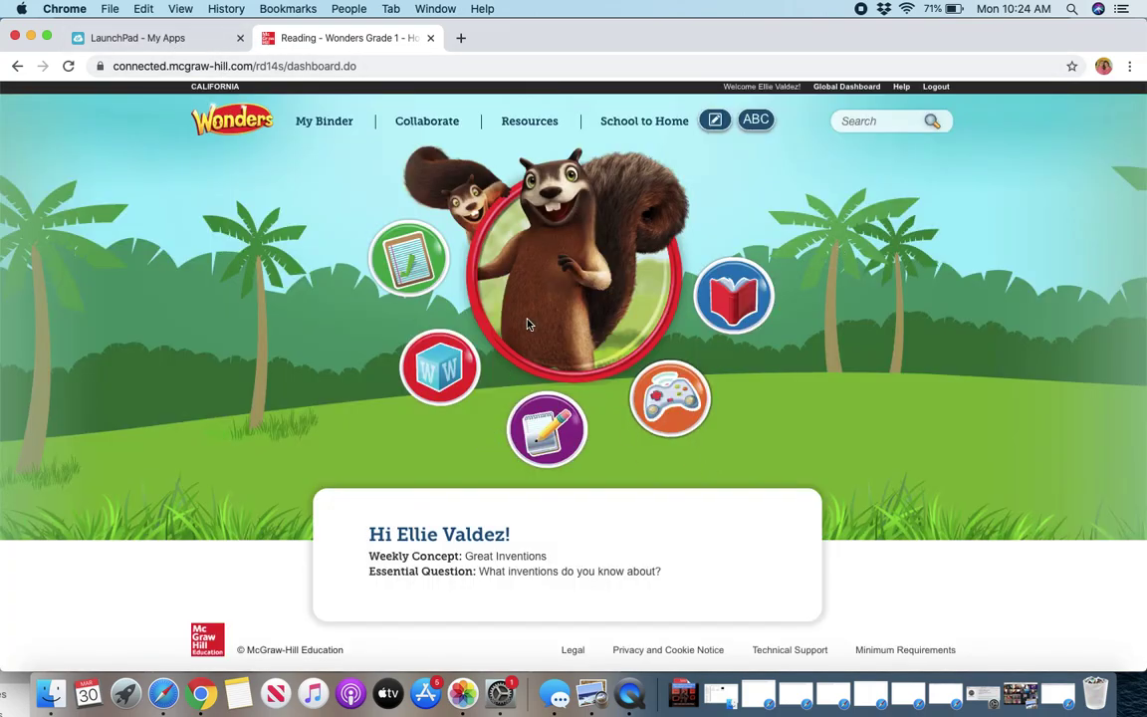
Step: Return to LaunchPad, open ThinkCentral, and open the Student Edition, G1 from My Library
click(156, 40)
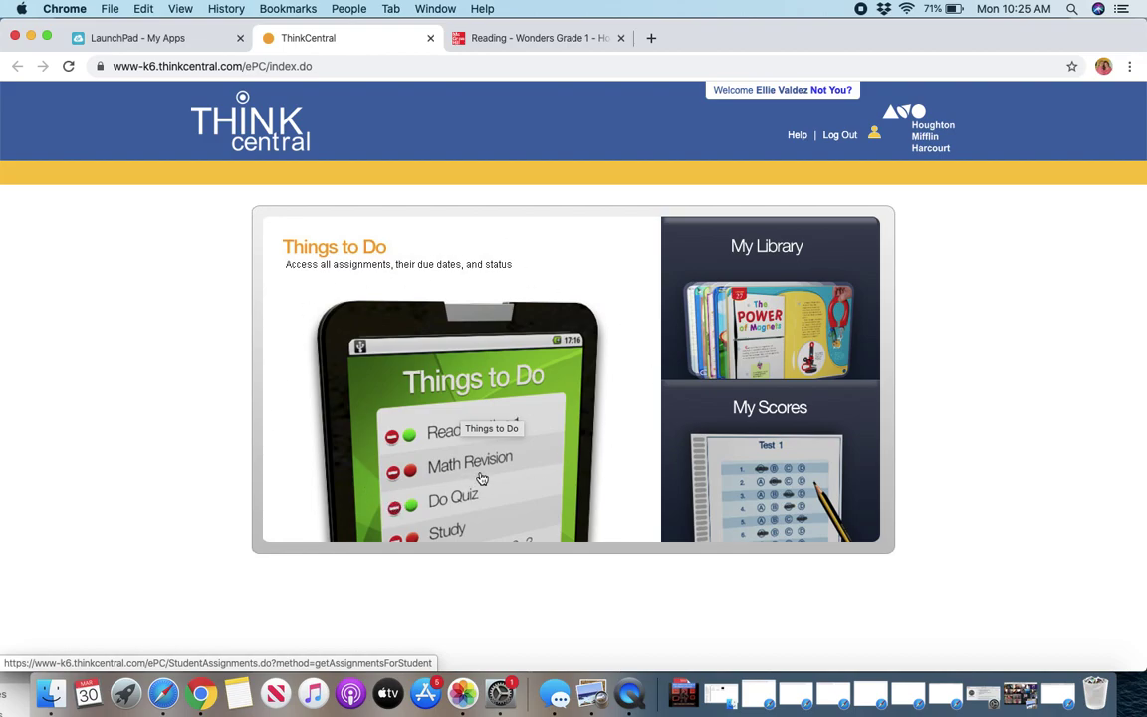
click(764, 283)
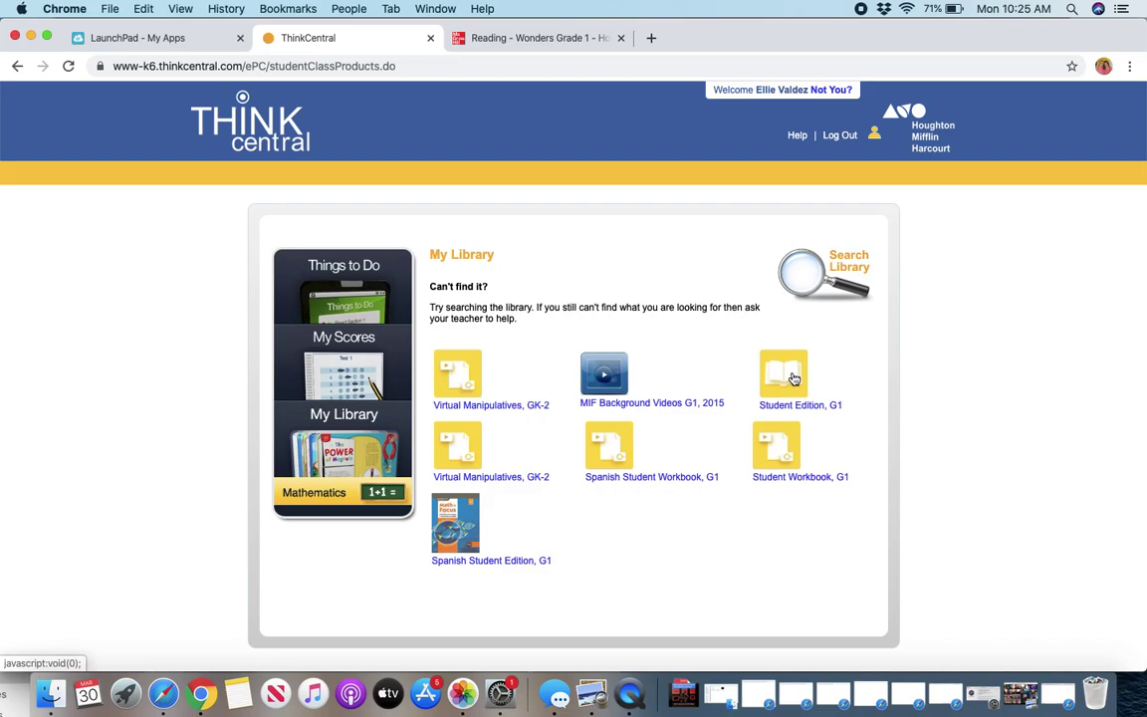
click(793, 378)
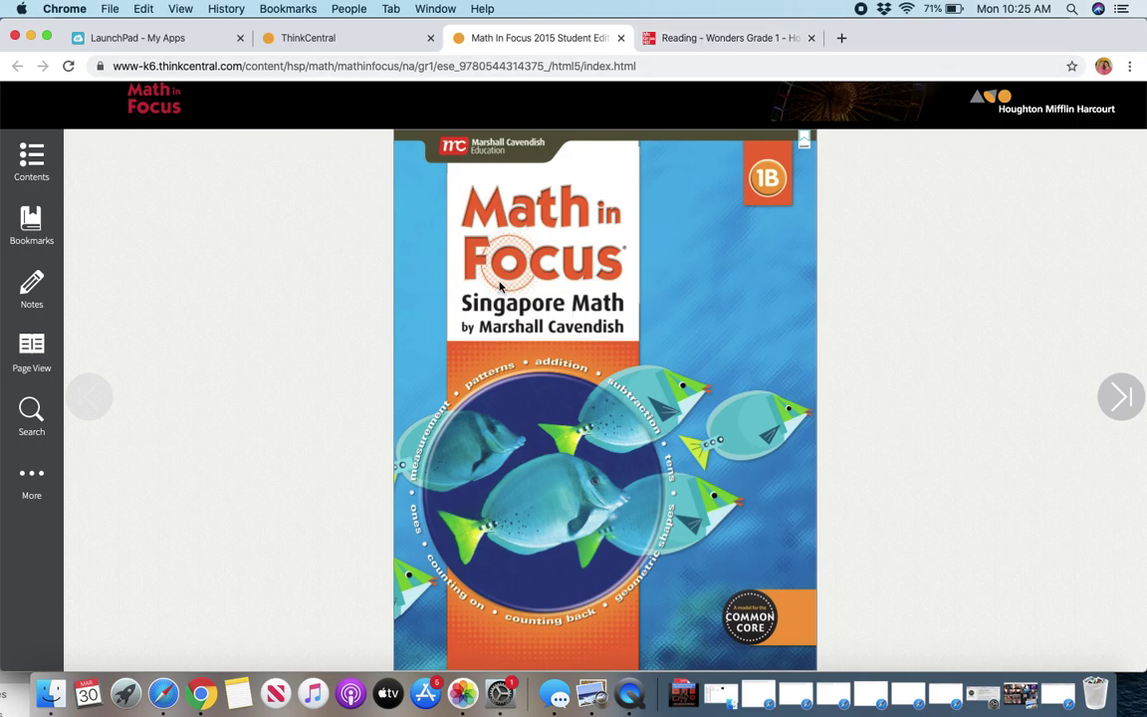
Step: Set the Math in Focus student book to the two-page view
click(665, 221)
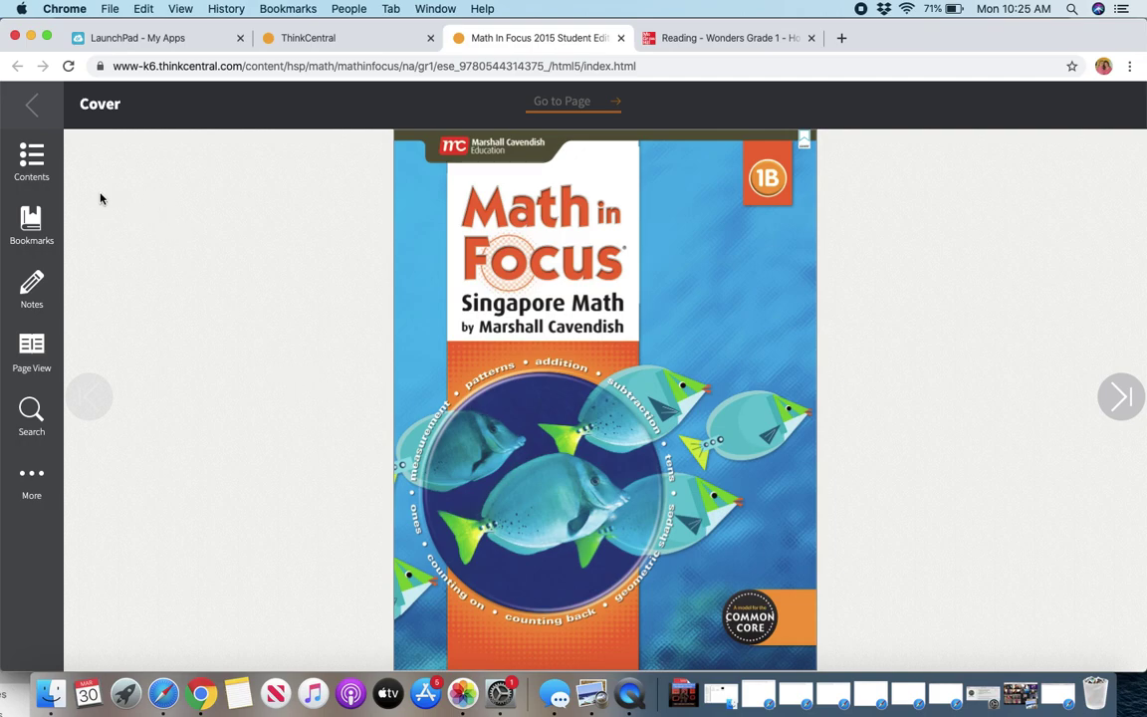
click(551, 103)
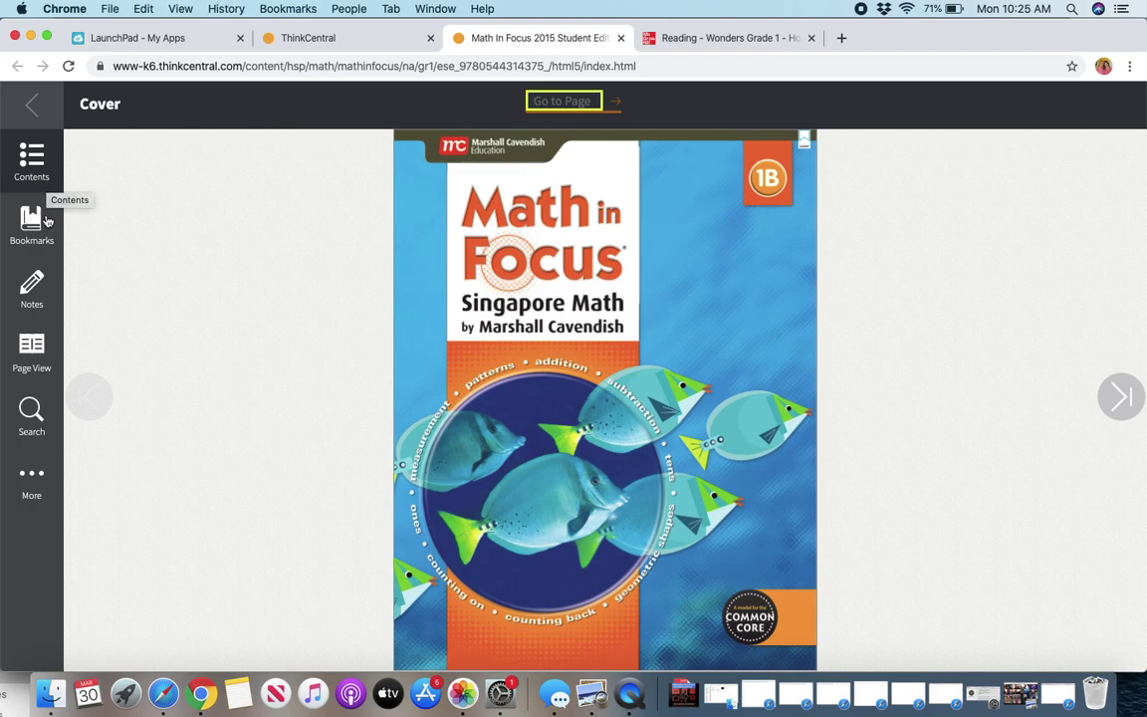
click(46, 341)
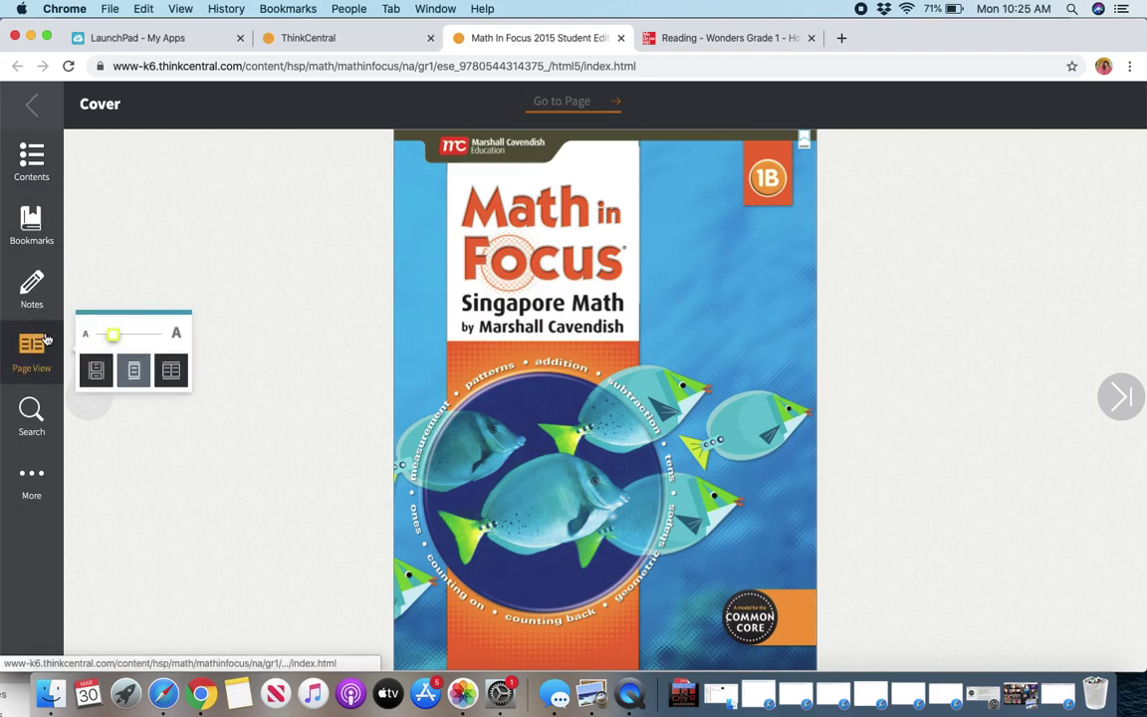
click(170, 372)
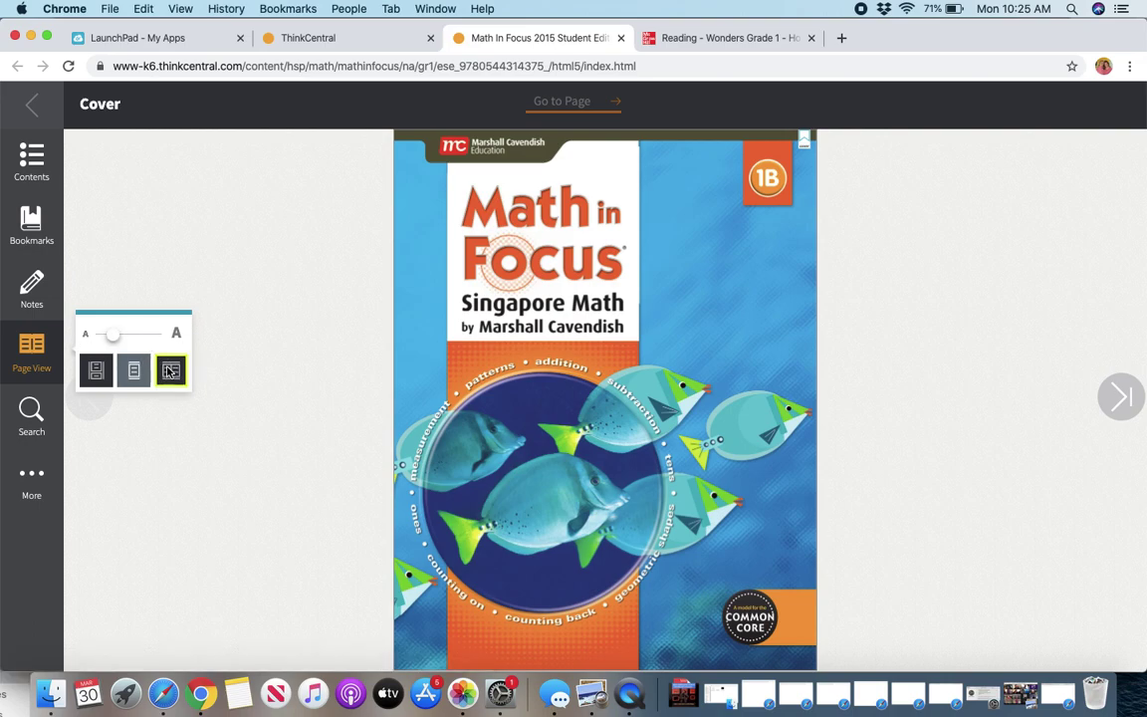
Step: Open CHAPTER 15: Calendar and Time in the math book's table of contents
click(46, 157)
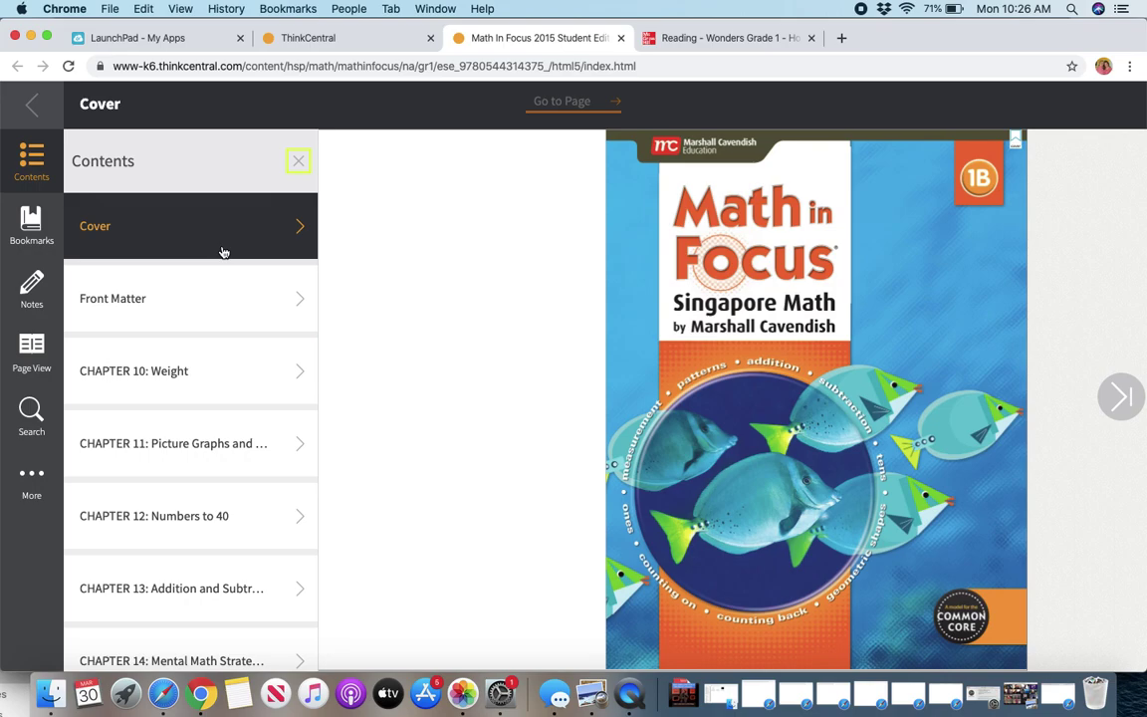
scroll(224, 251, down, 5)
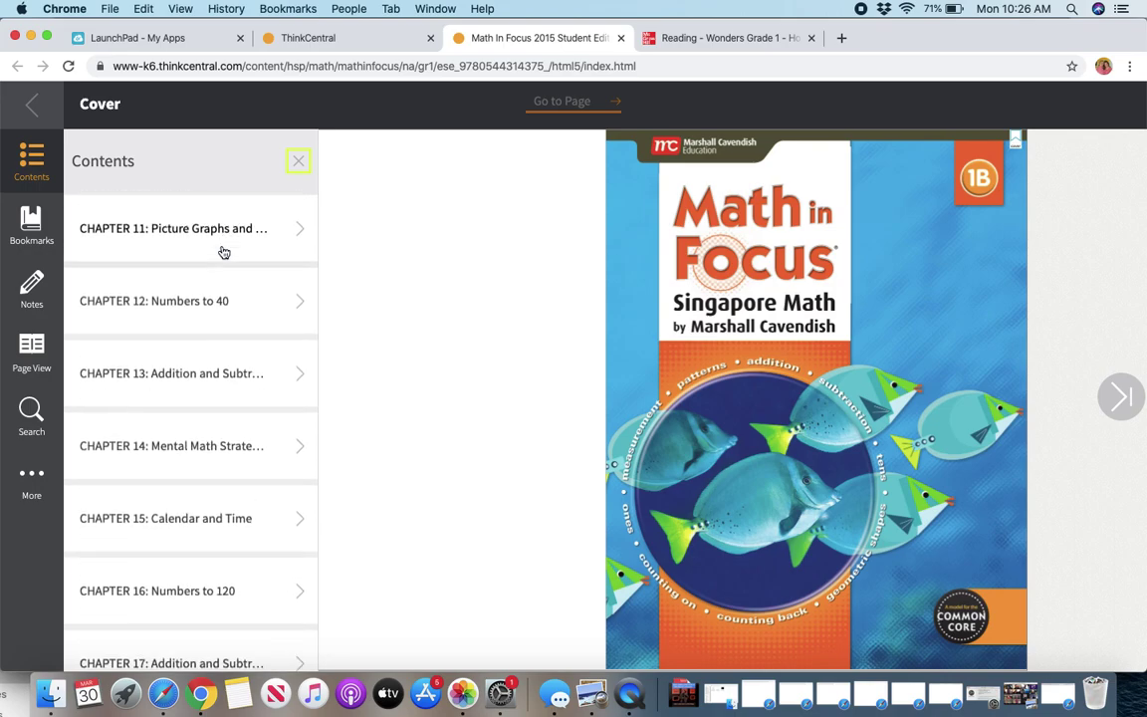
scroll(224, 252, down, 2)
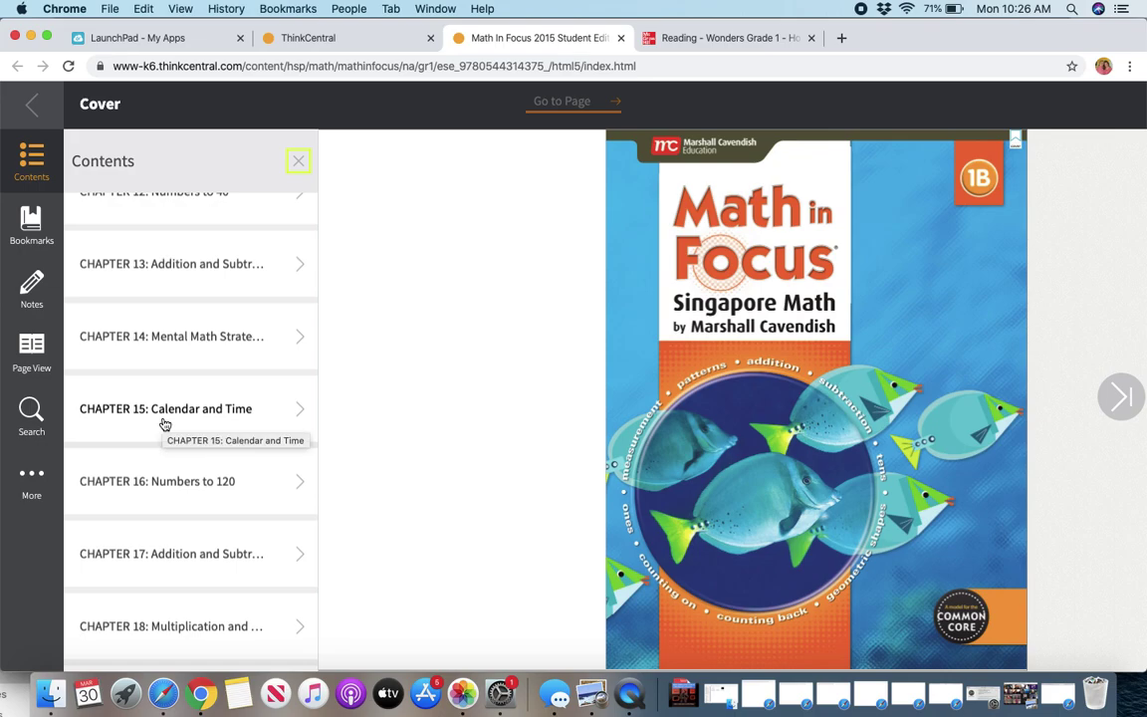
click(166, 422)
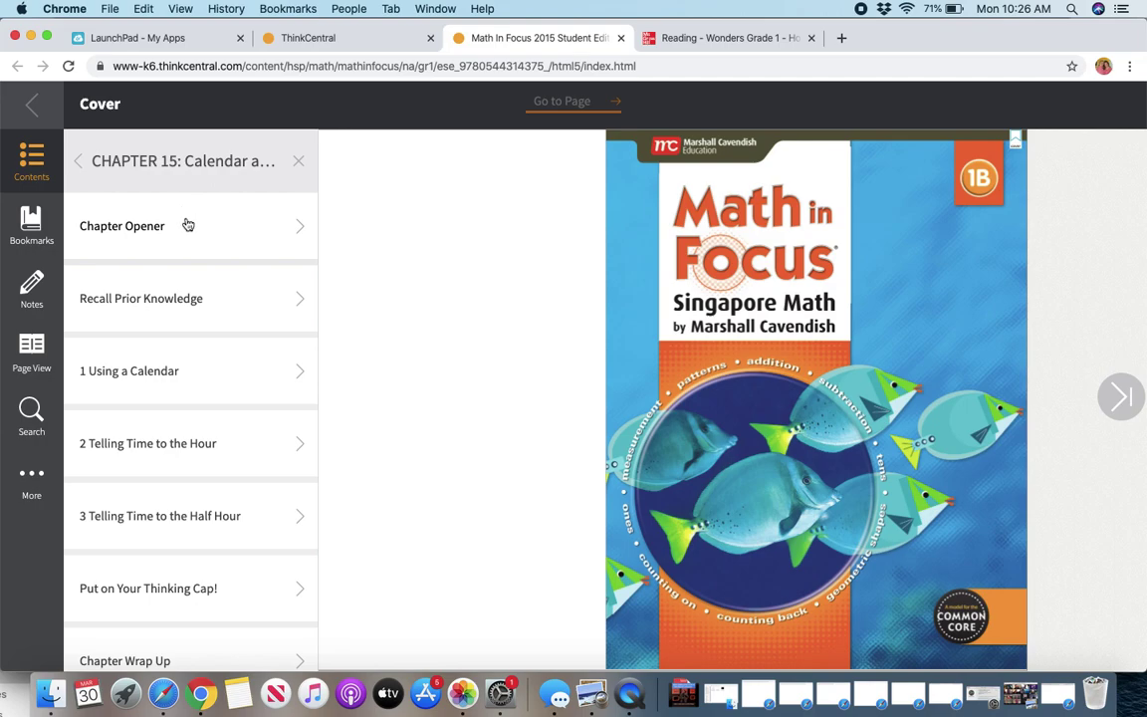
Step: Open the Chapter Opener of Chapter 15 and page forward through the Using a Calendar lesson
click(187, 225)
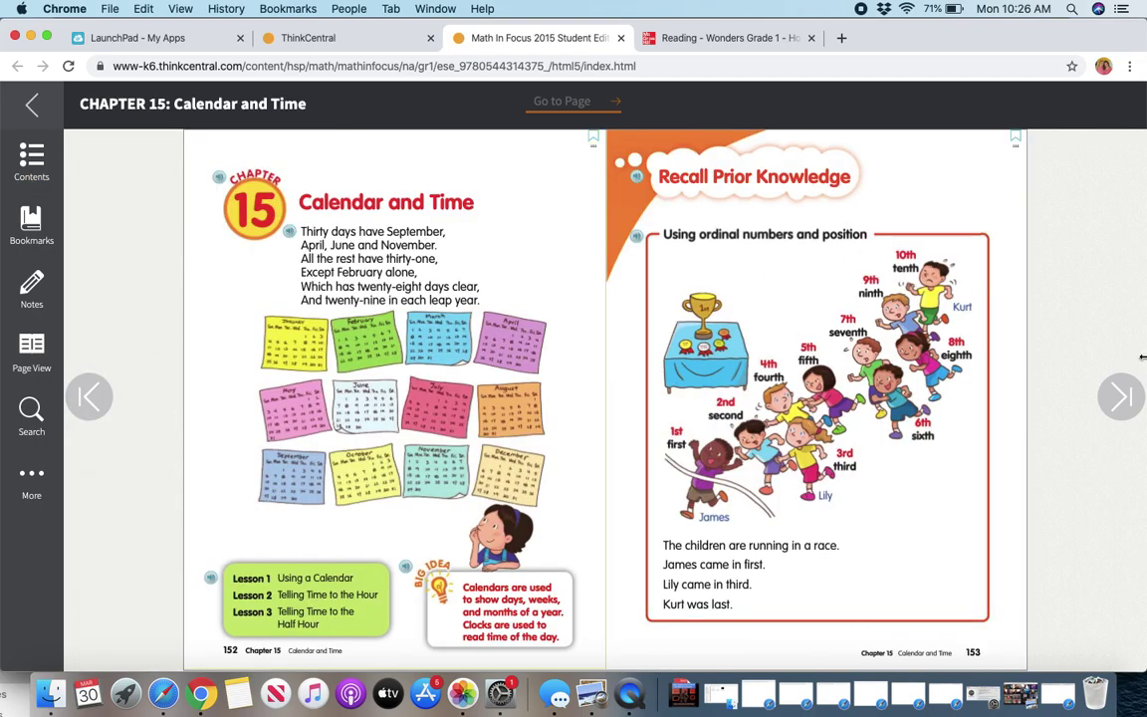
click(1123, 396)
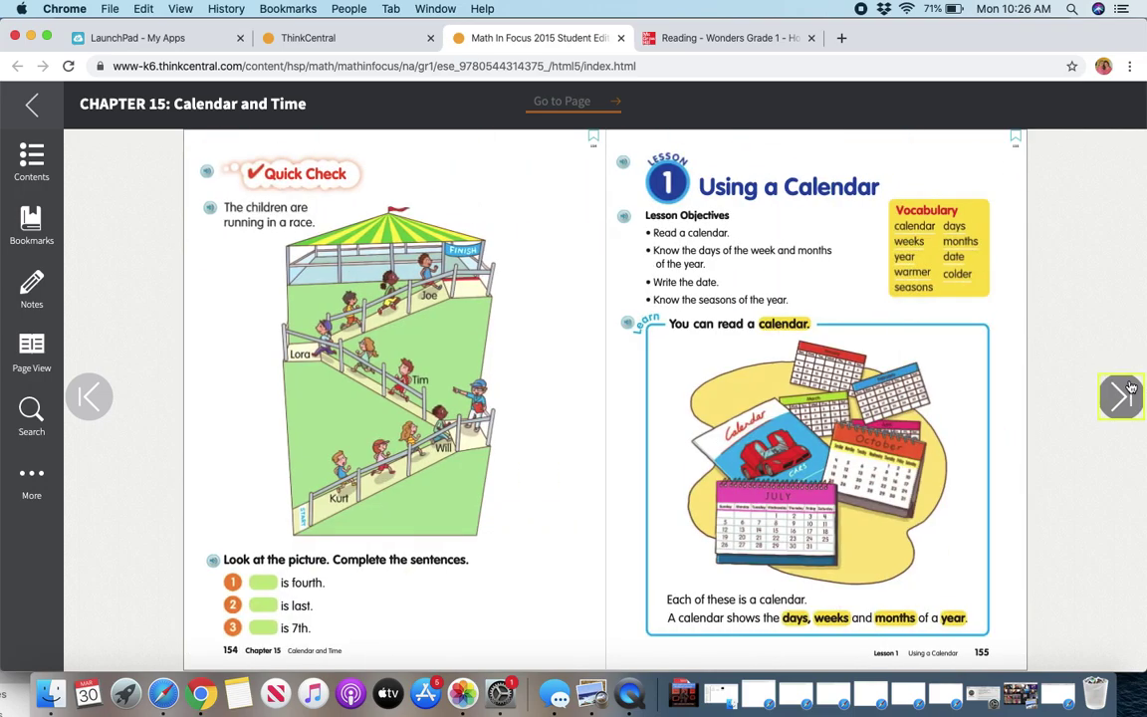
click(1122, 396)
click(1130, 389)
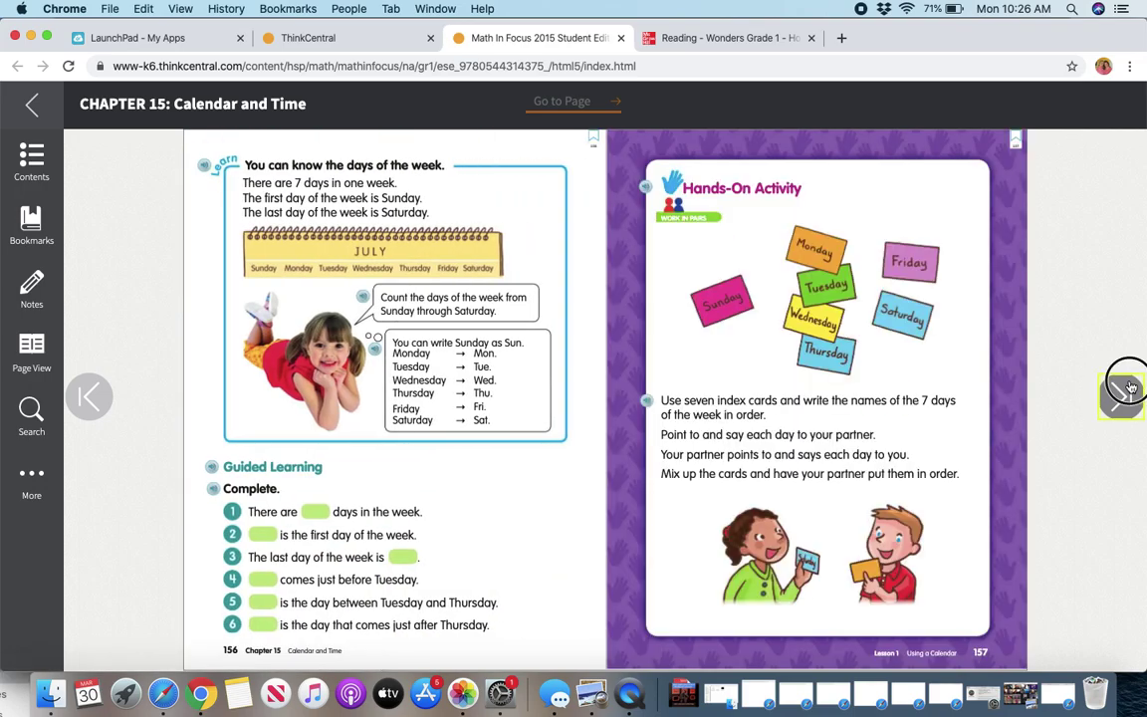
click(1125, 391)
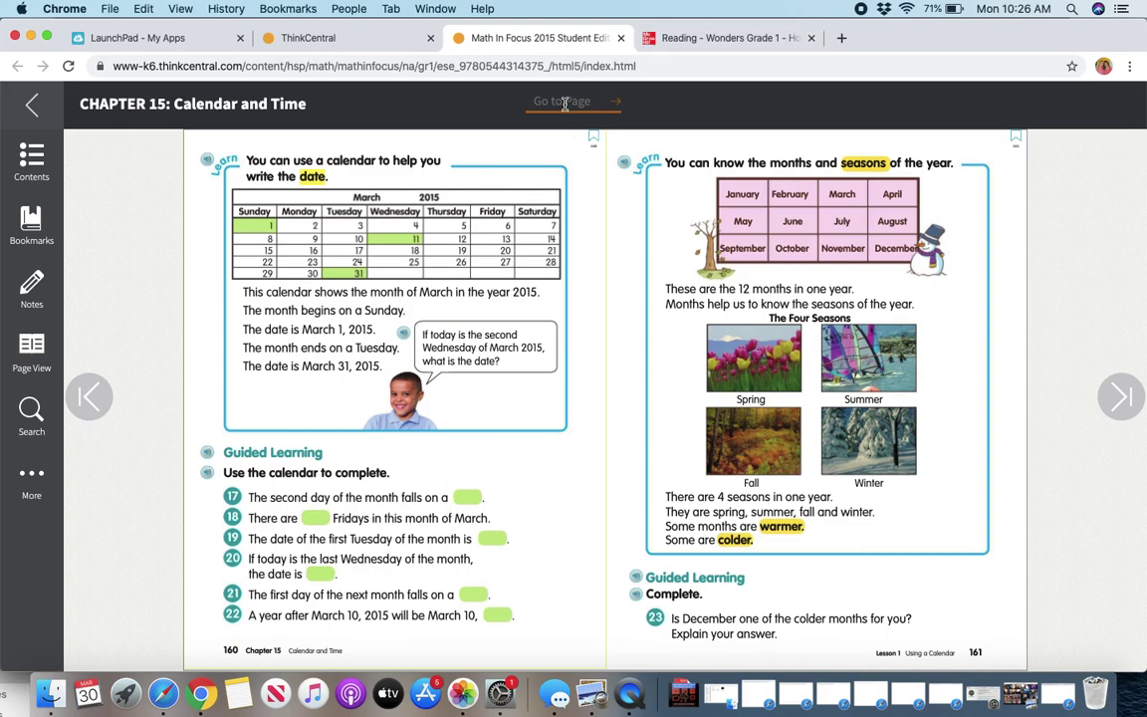
Step: Page back in Chapter 15 and open 2 Telling Time to the Hour from the table of contents
click(40, 97)
click(40, 97)
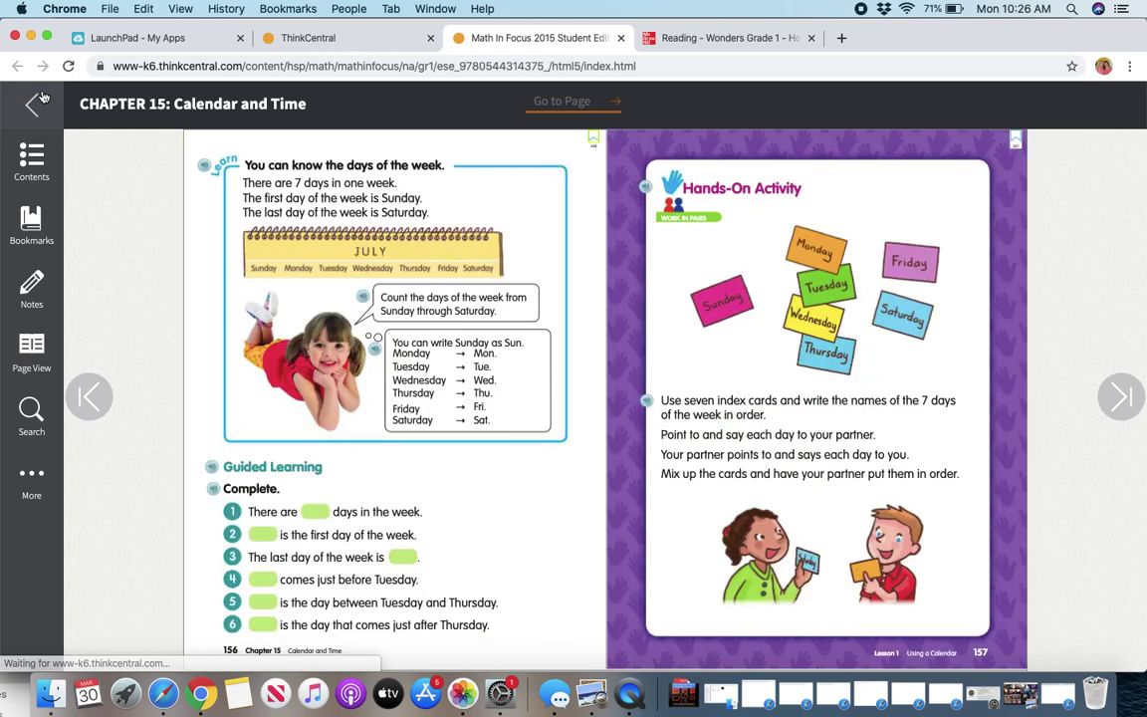
click(33, 157)
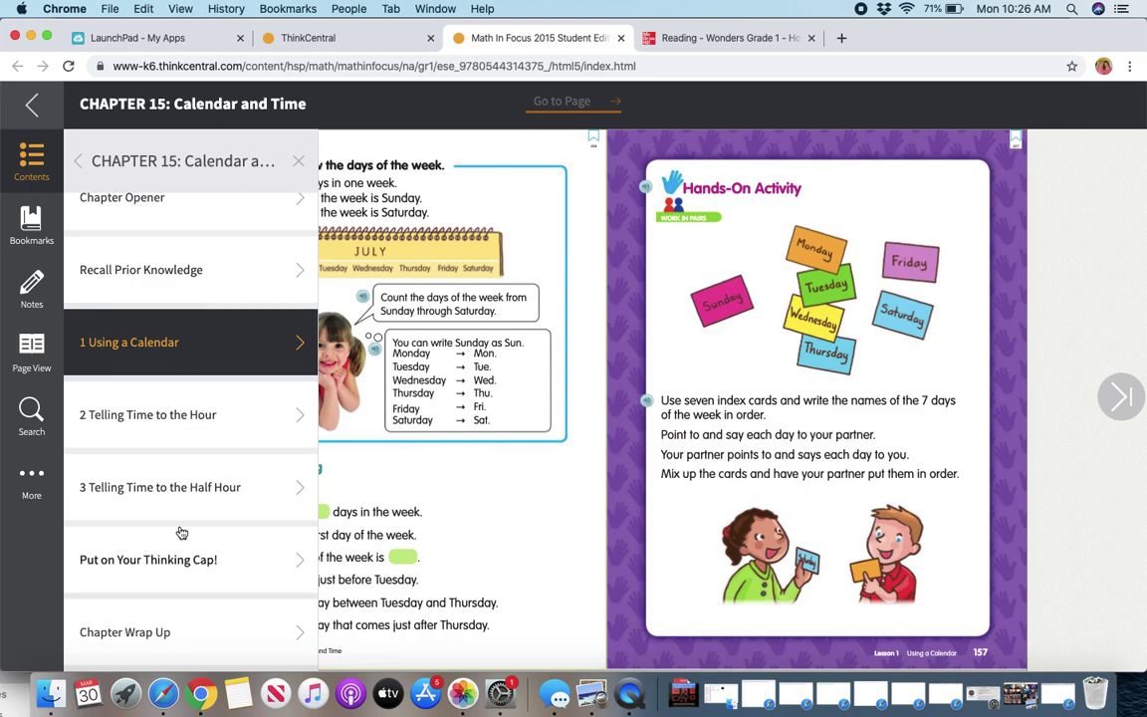
click(161, 431)
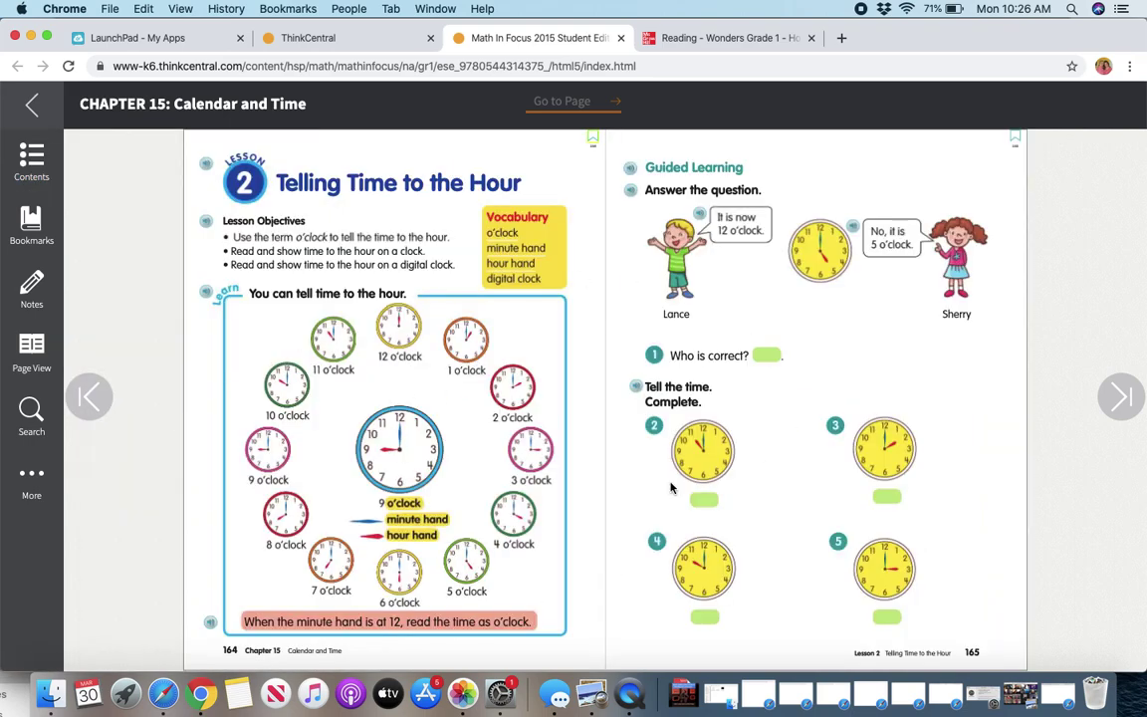
Step: Go directly to page 150 of the math book
click(578, 104)
text(1)
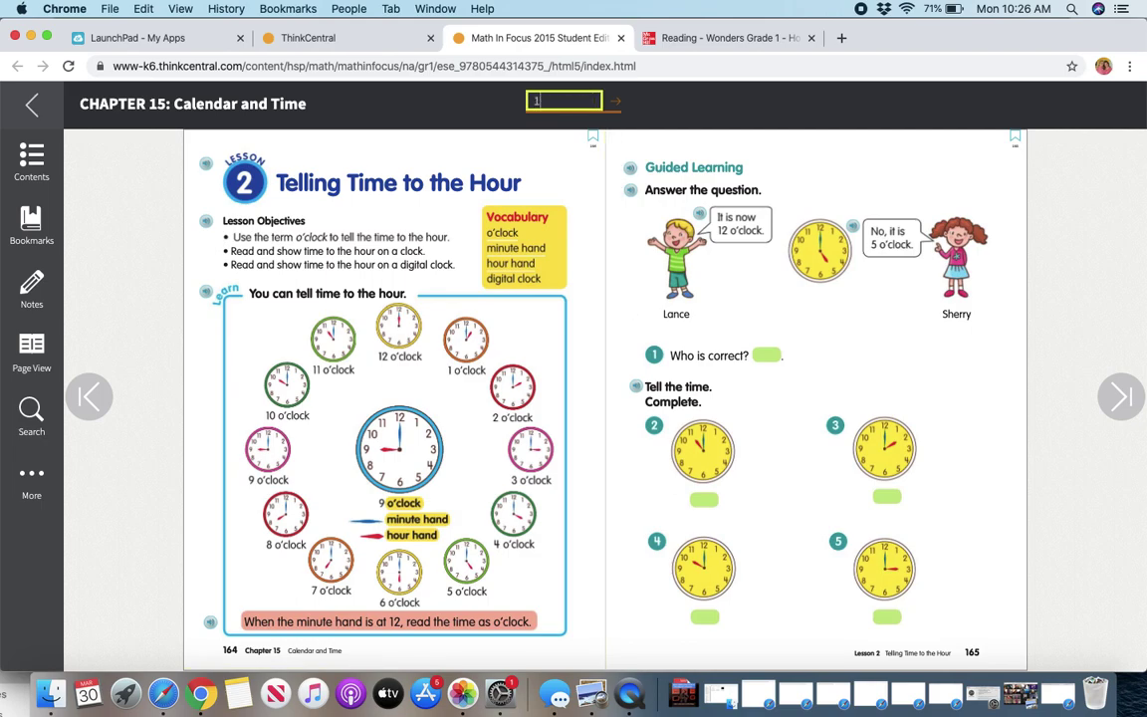
text(50)
key(Return)
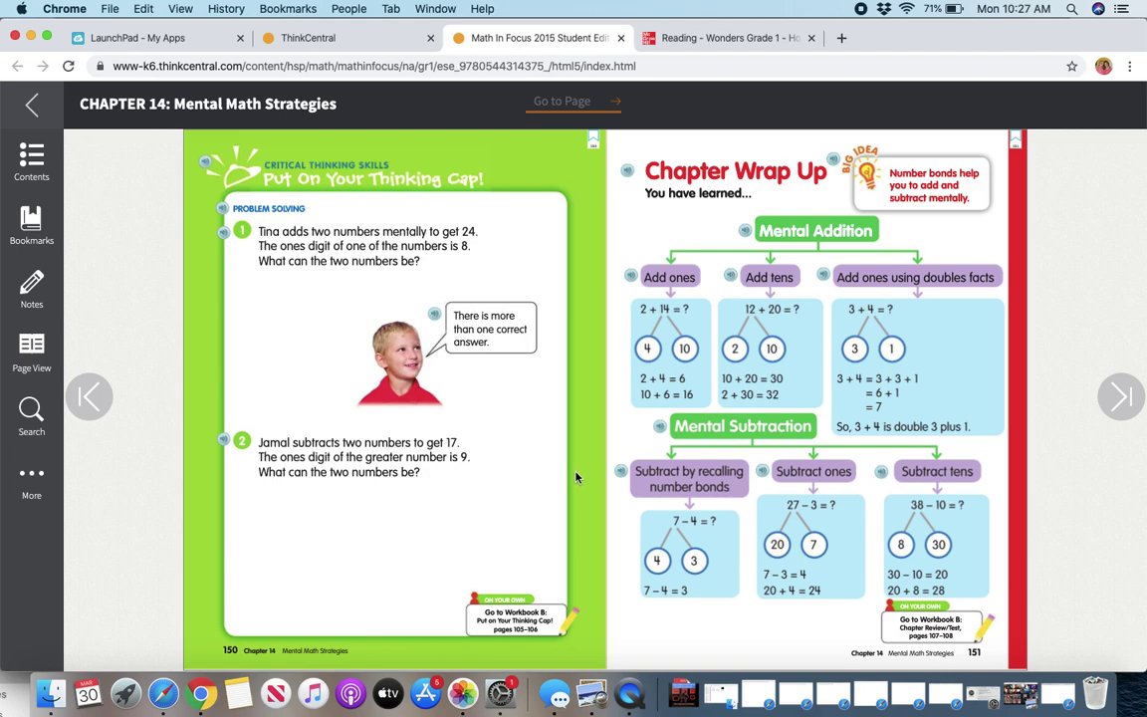
Step: Close the Math in Focus book and return to the Learning Resources in LaunchPad
click(621, 38)
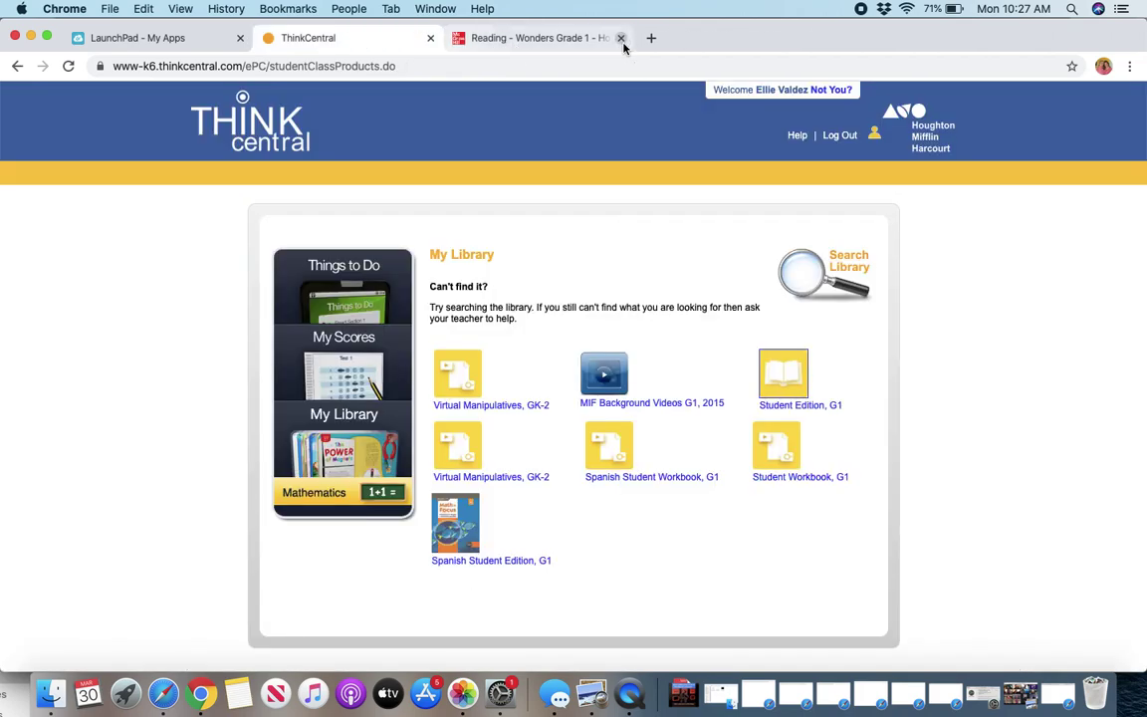
click(129, 40)
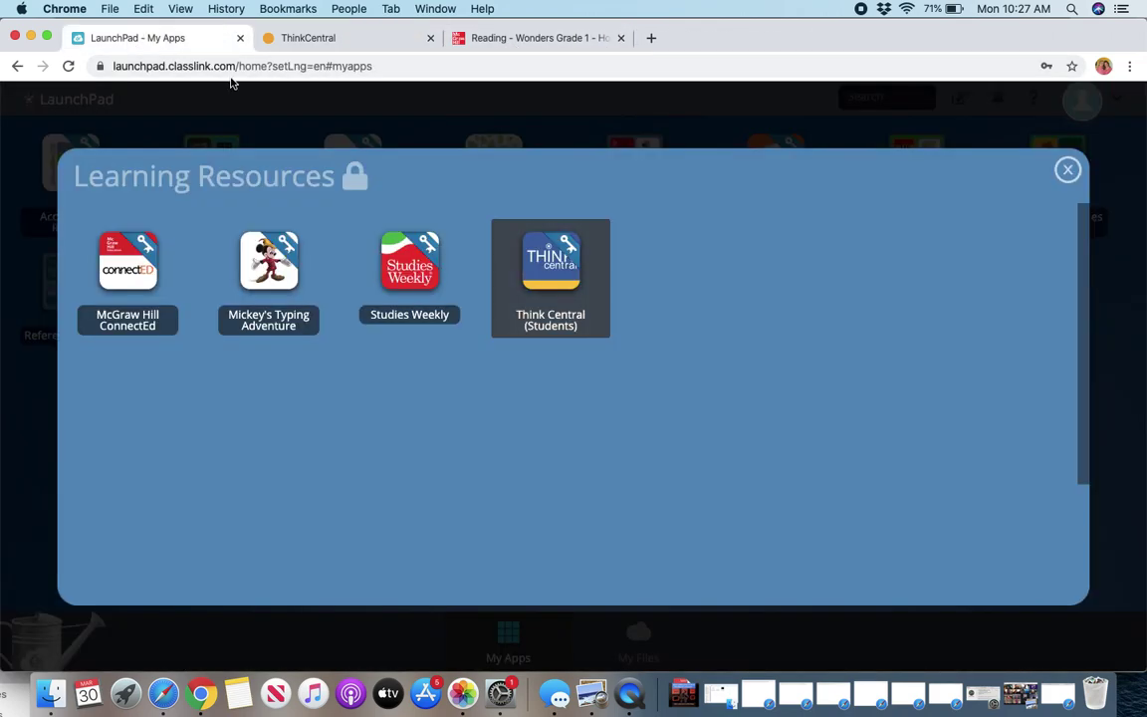
Step: Switch to the Wonders dashboard, view This Week's Reads, and dismiss the list
click(525, 30)
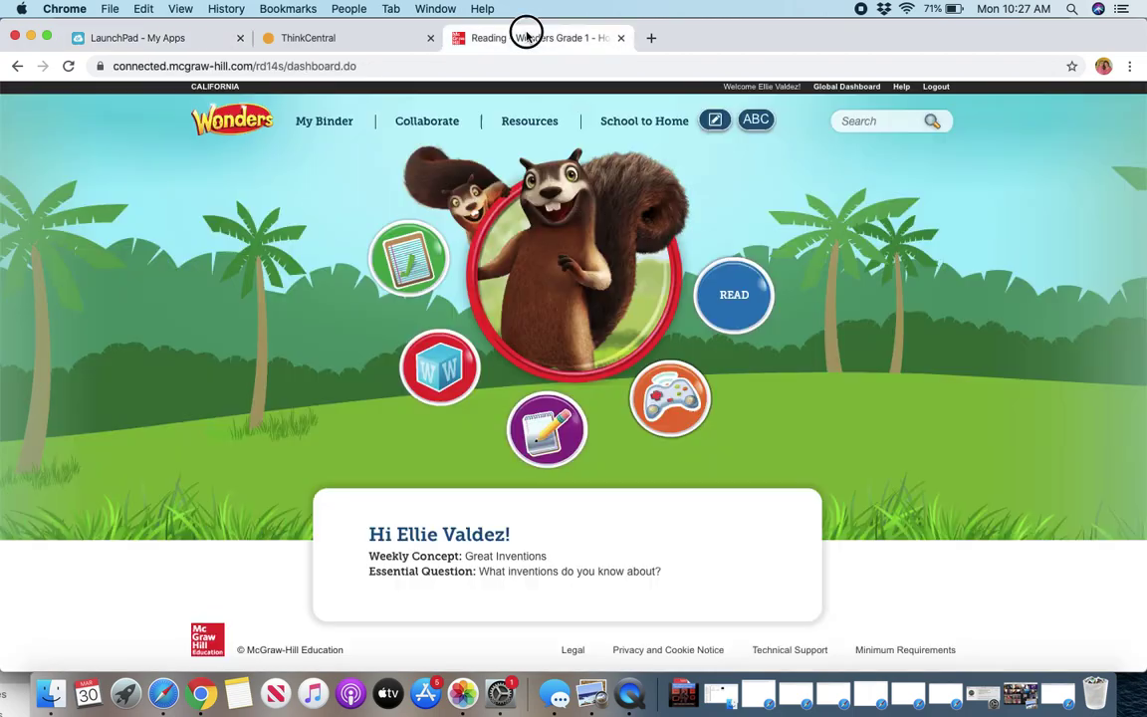
click(744, 292)
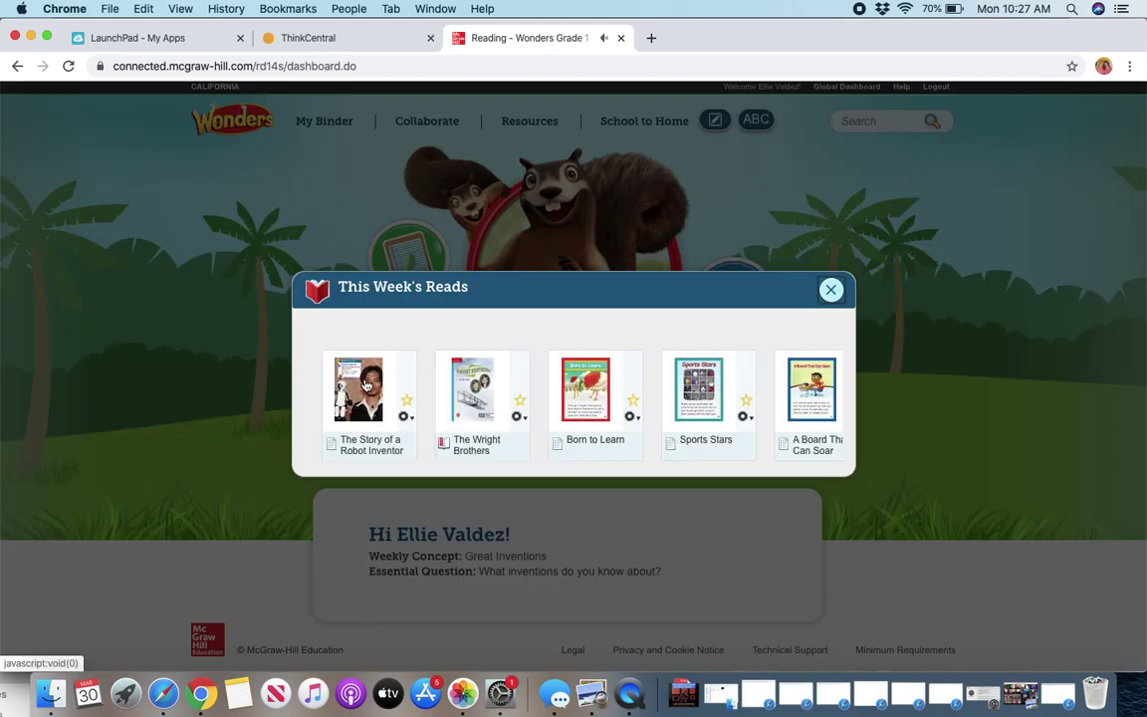
click(831, 289)
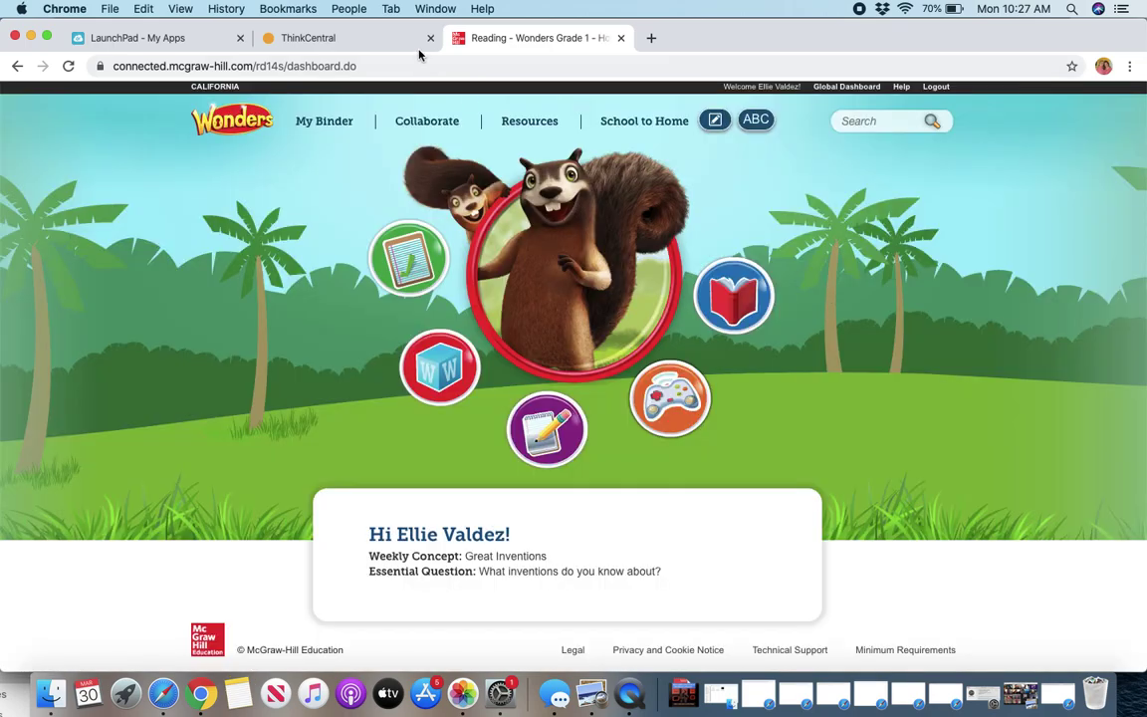
Step: Return to ThinkCentral and choose the Student Edition, G1 in My Library
click(306, 38)
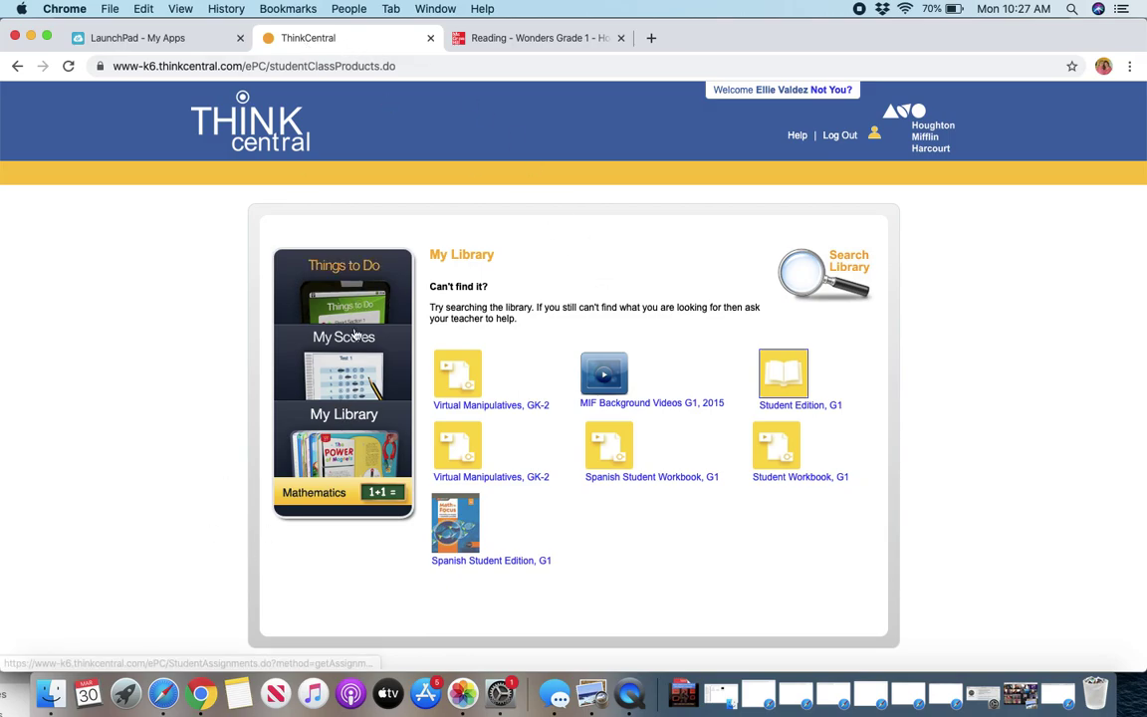
click(787, 397)
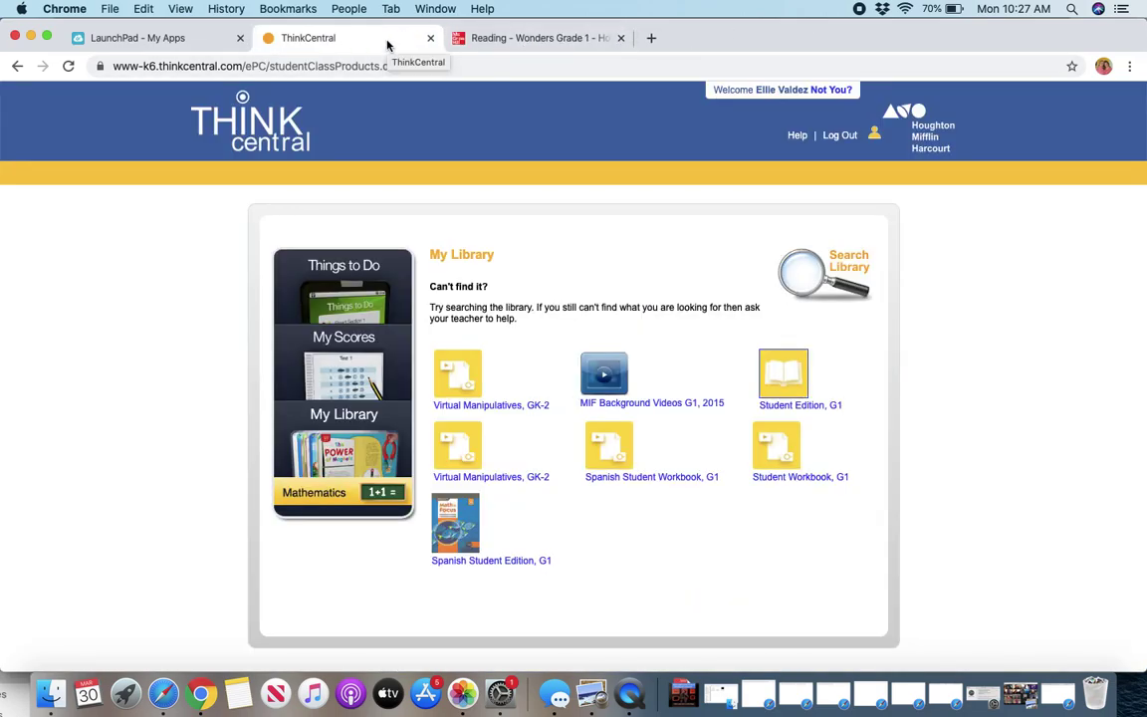
Step: Open The Wright Brothers from This Week's Reads in Wonders and page forward to pages 4-5
click(519, 38)
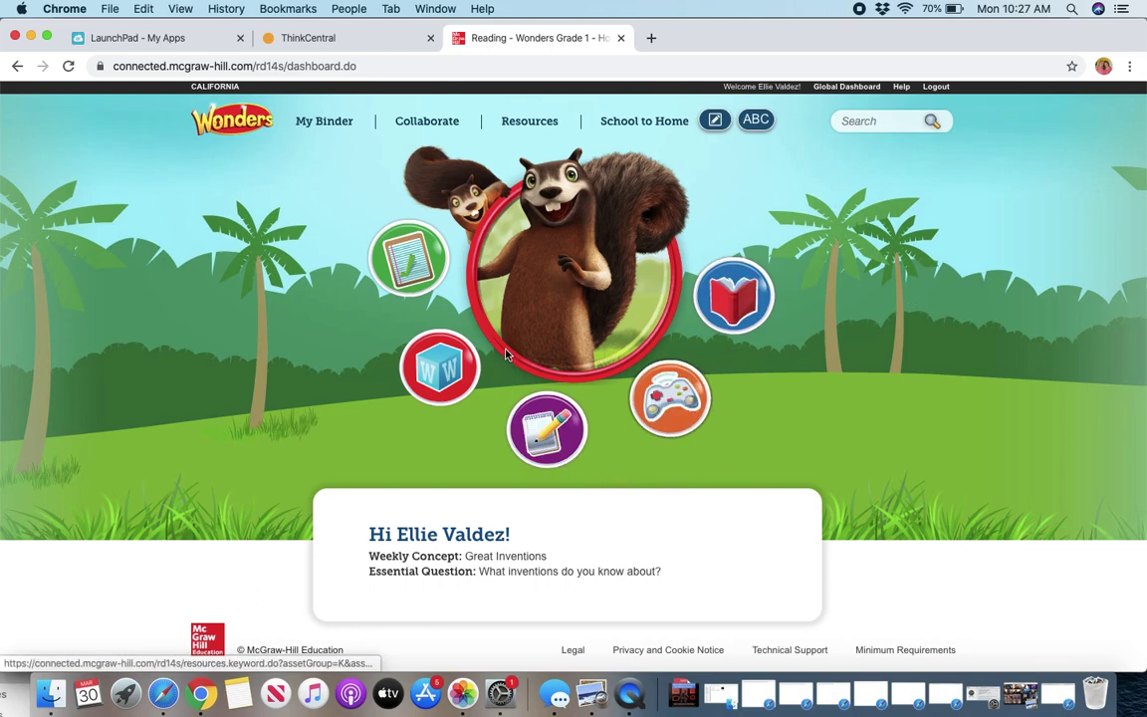
click(734, 297)
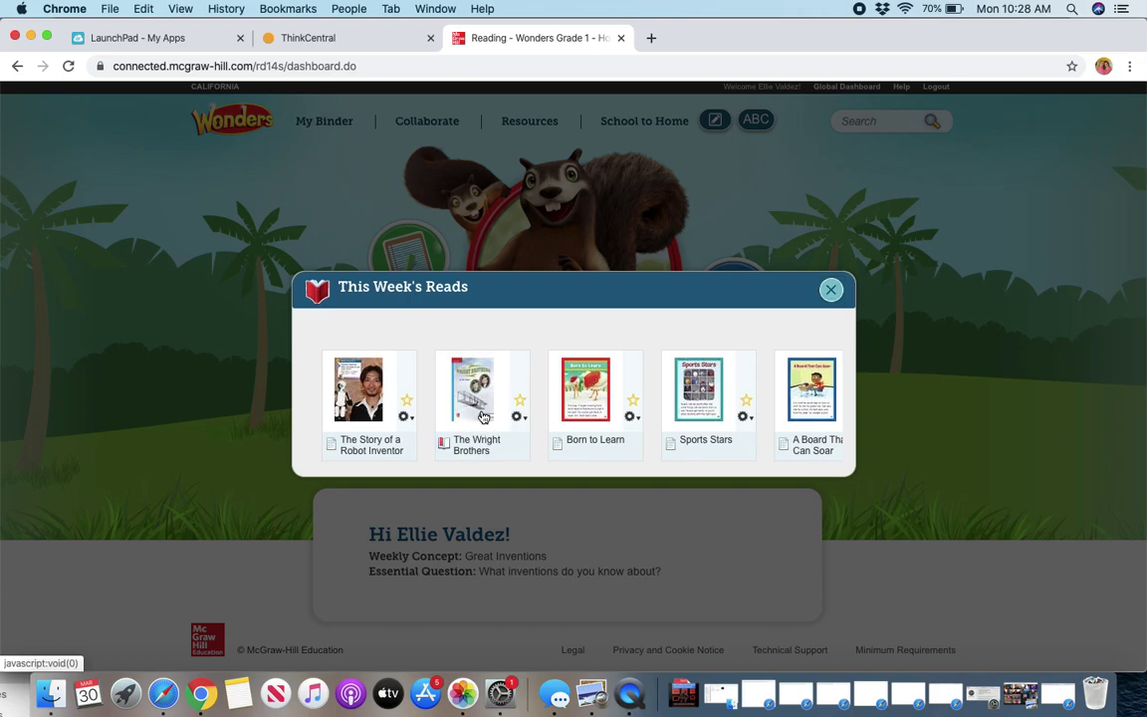
click(483, 416)
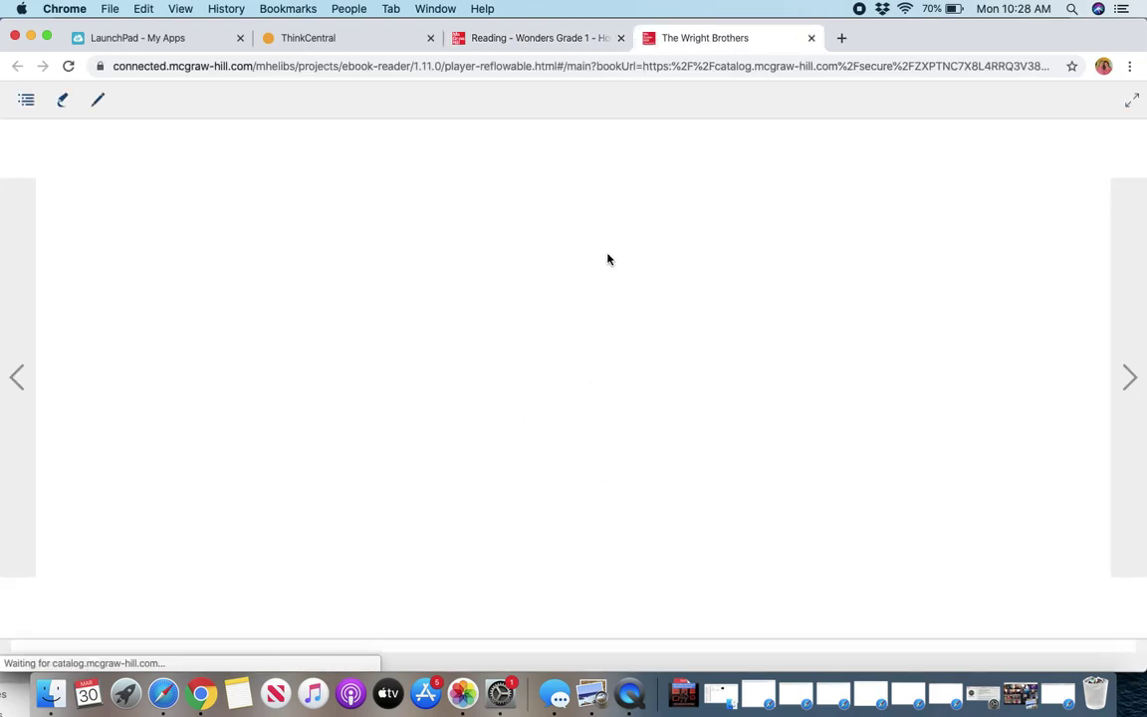
click(1132, 382)
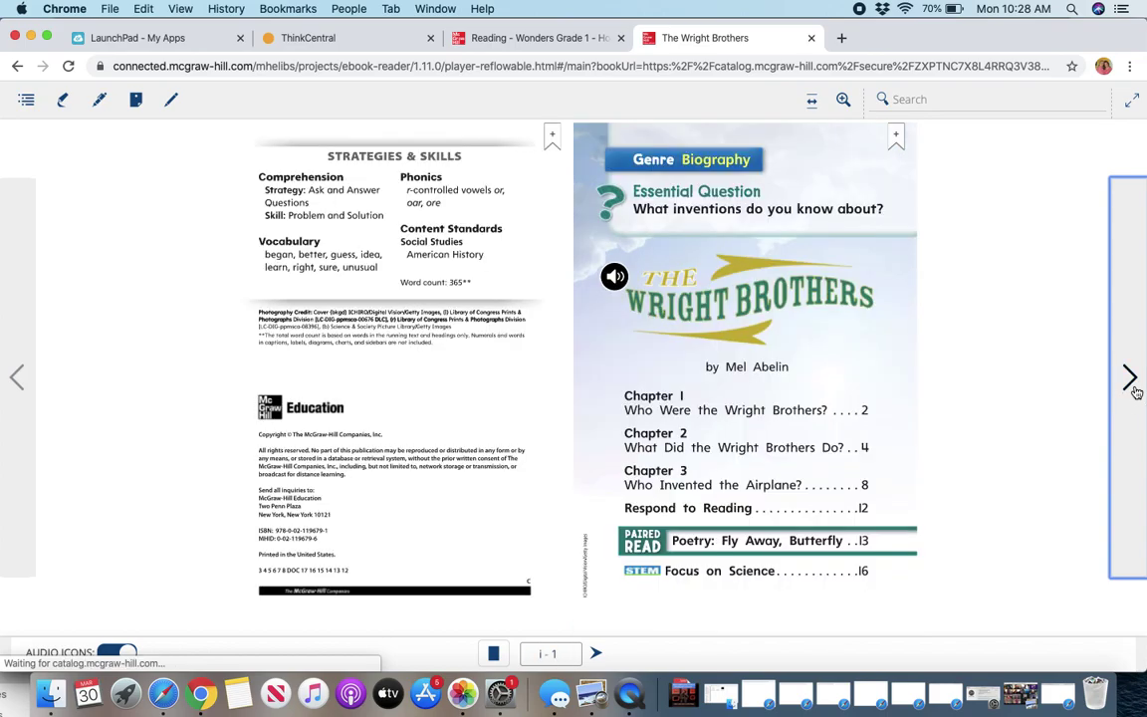
click(1136, 393)
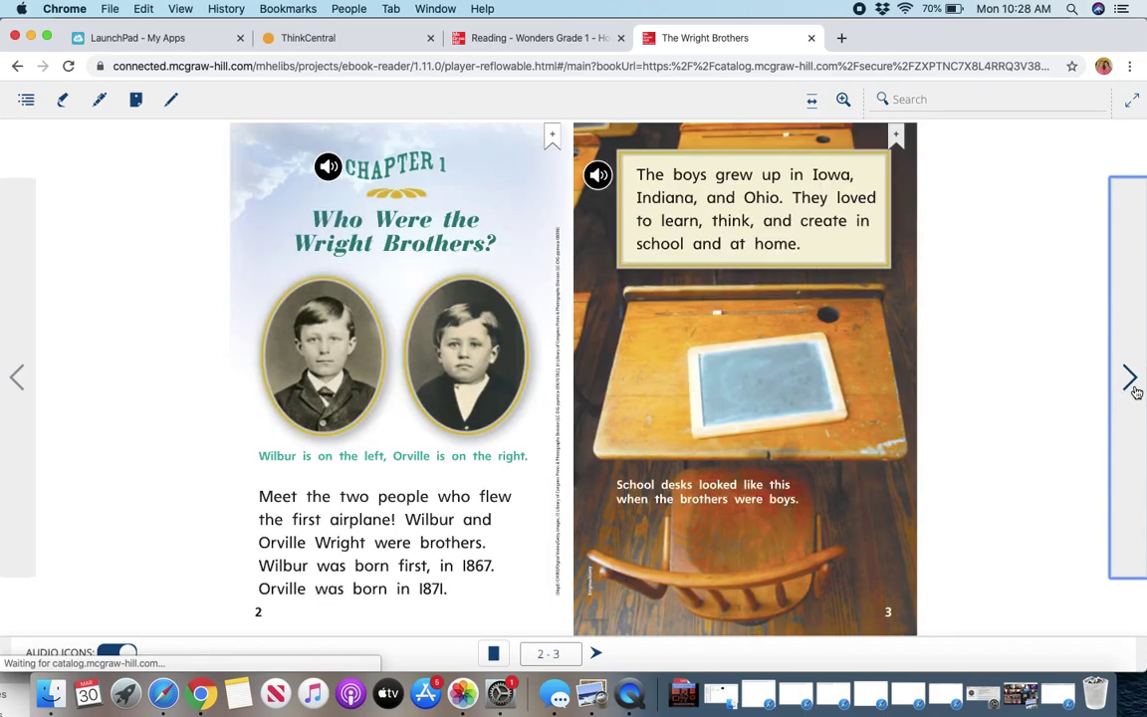
click(1133, 388)
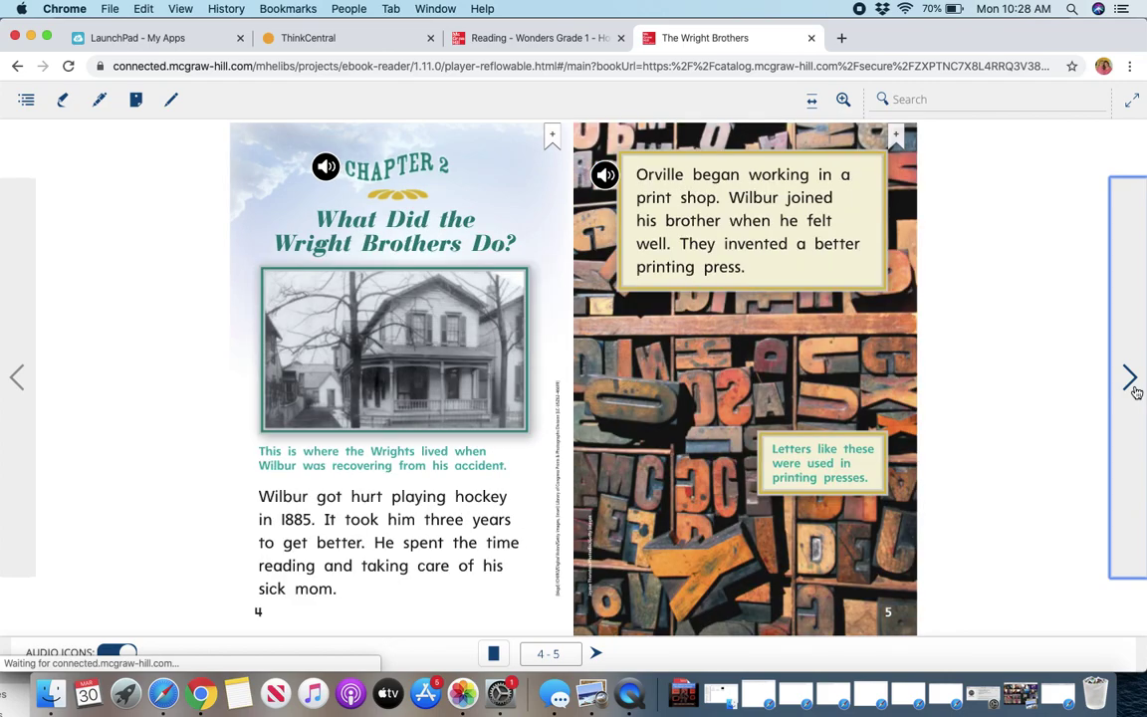
Step: Play the read-aloud audio for Chapter 2 of The Wright Brothers and pause it
click(327, 167)
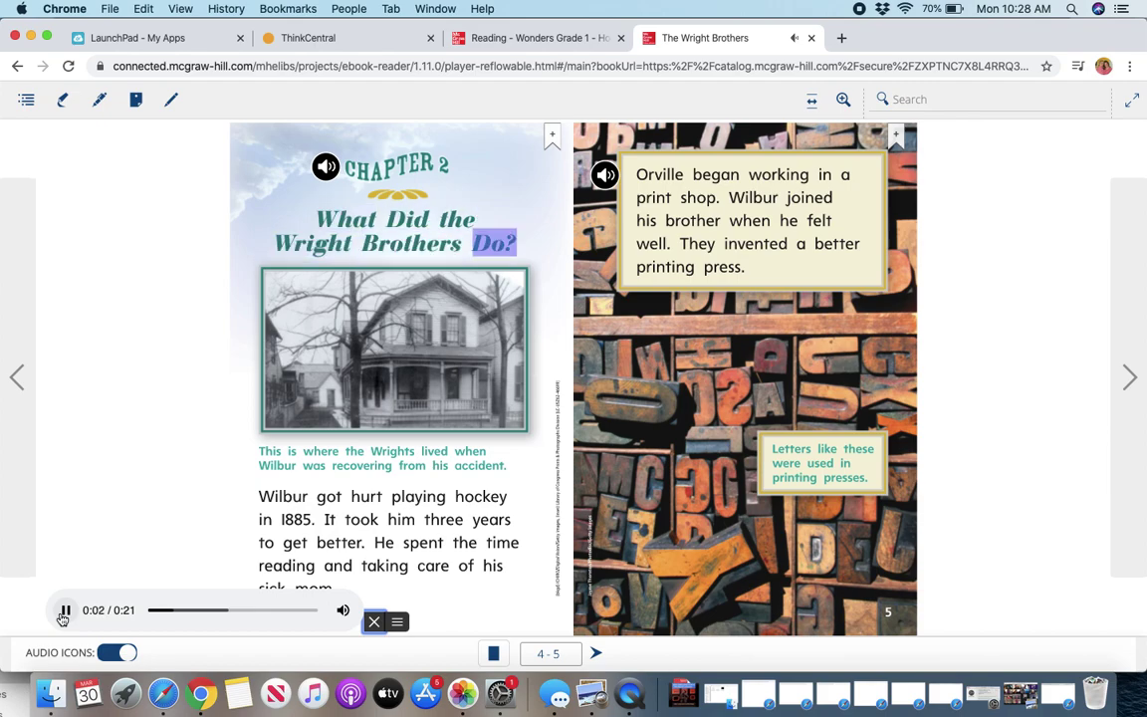
click(64, 611)
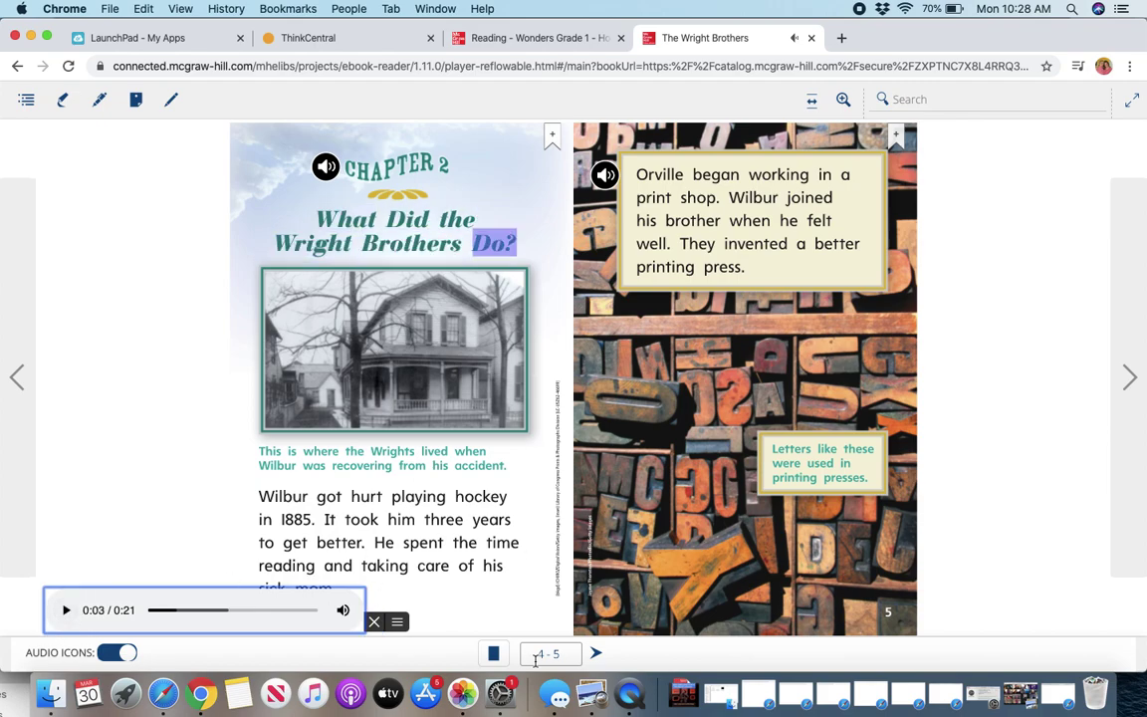
click(552, 654)
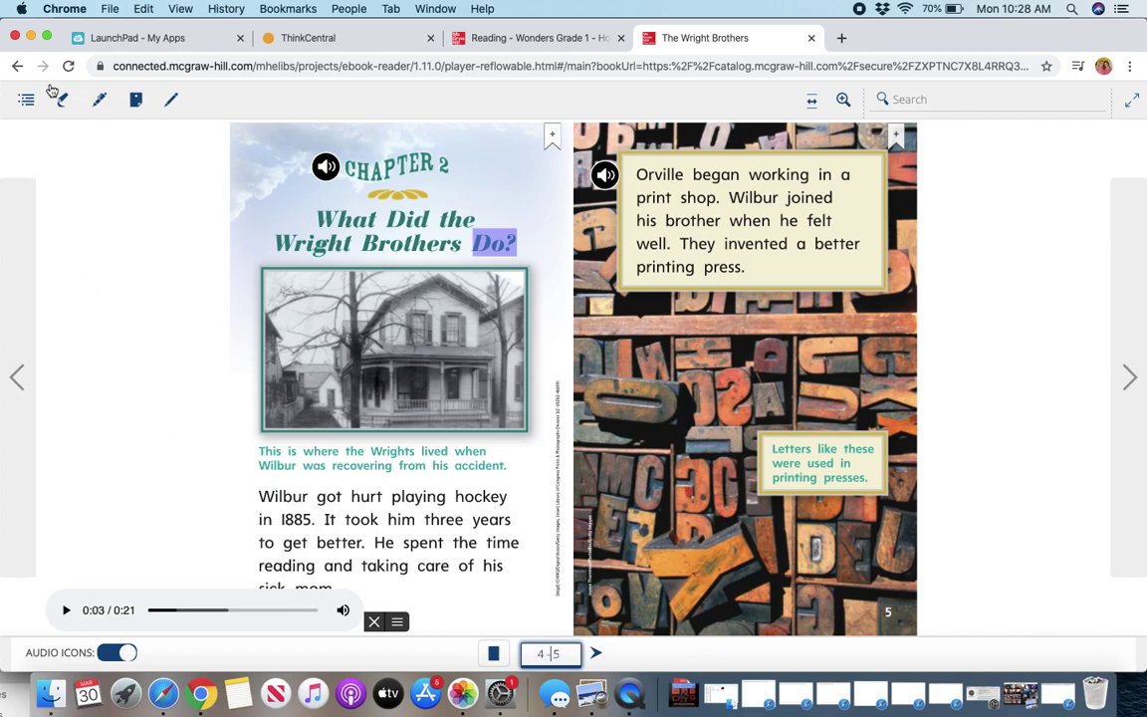
Step: Close The Wright Brothers ebook, agreeing to leave the site
click(812, 38)
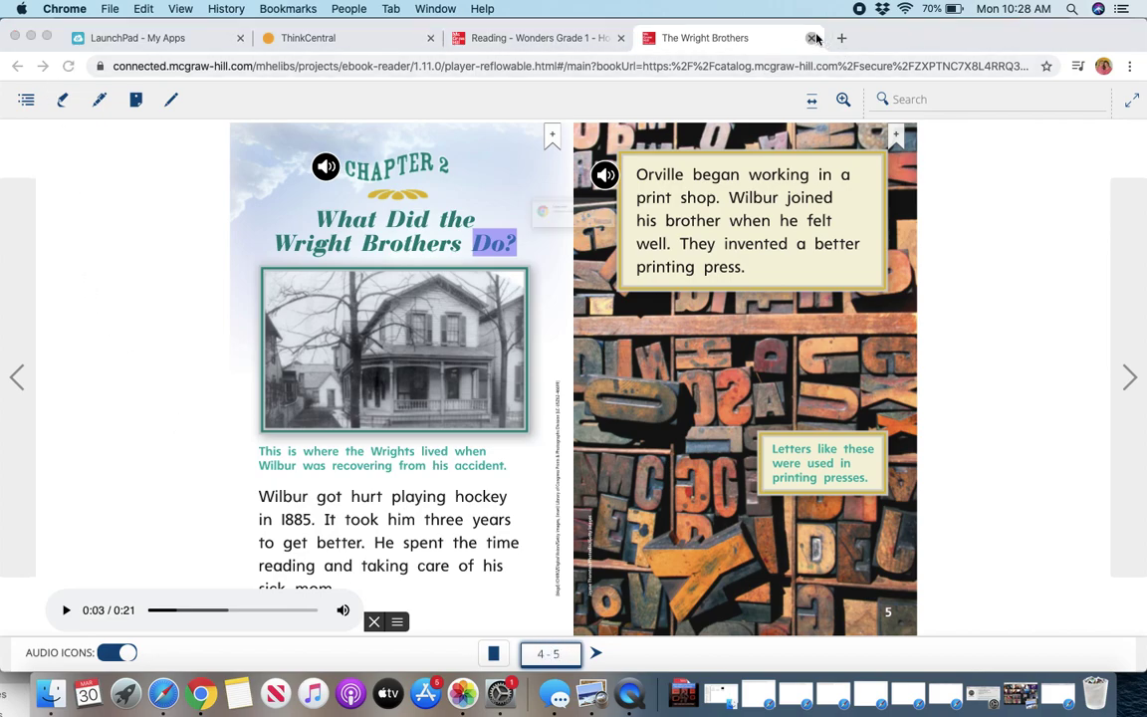
click(692, 249)
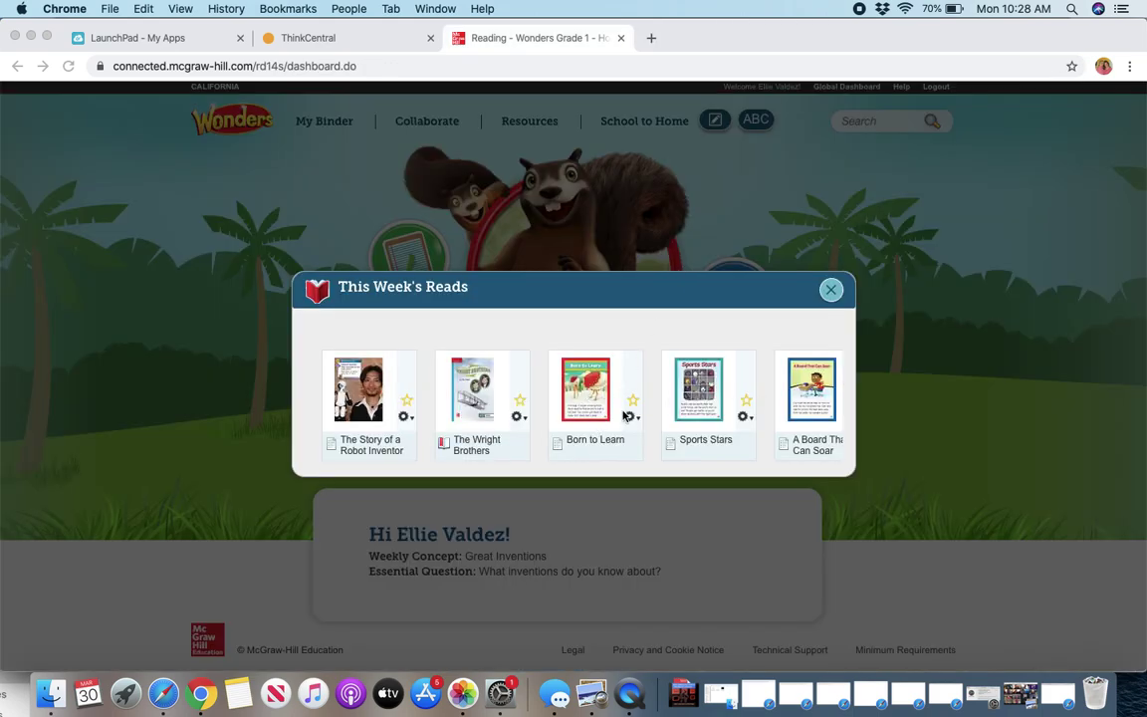
Step: Browse through This Week's Reads, open the Hard Chores PDF, and close it
scroll(717, 398, right, 3)
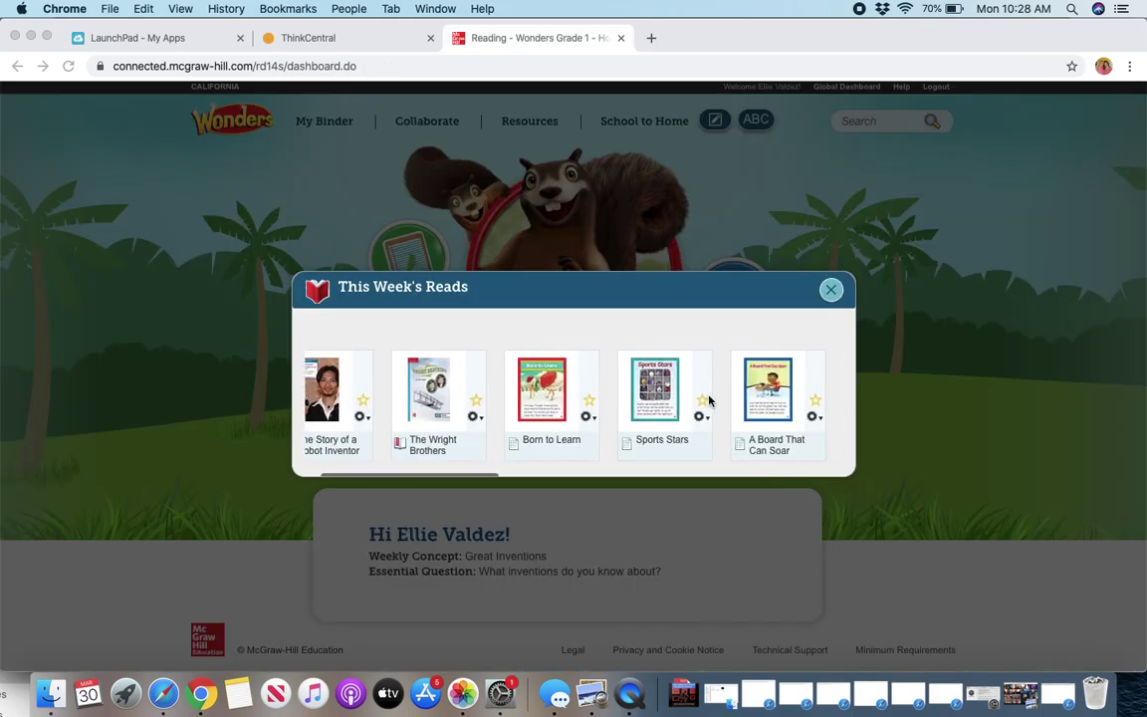
scroll(709, 399, right, 3)
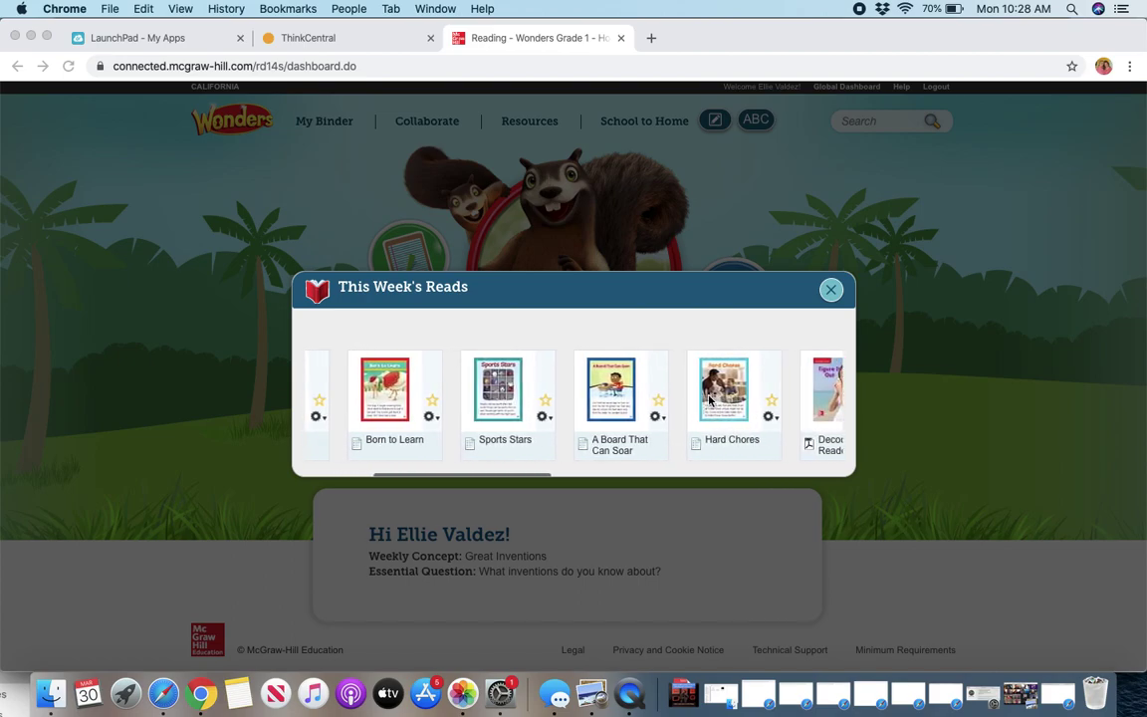
scroll(709, 398, left, 3)
scroll(709, 399, left, 3)
scroll(709, 399, right, 3)
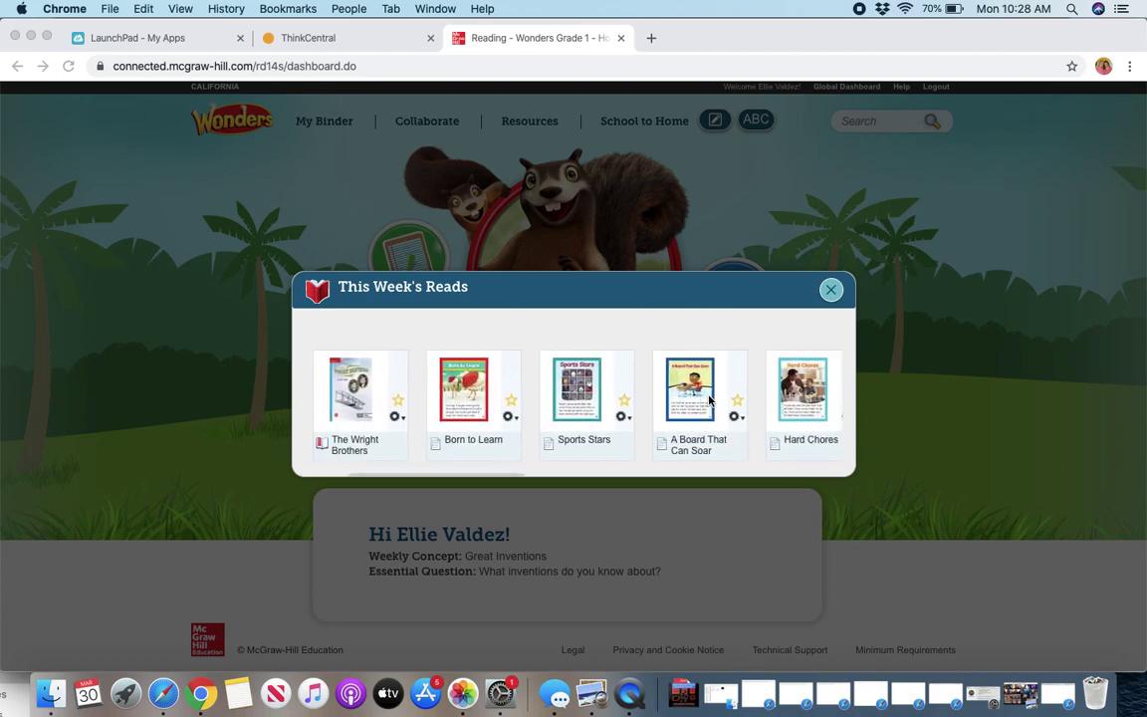
scroll(709, 398, right, 4)
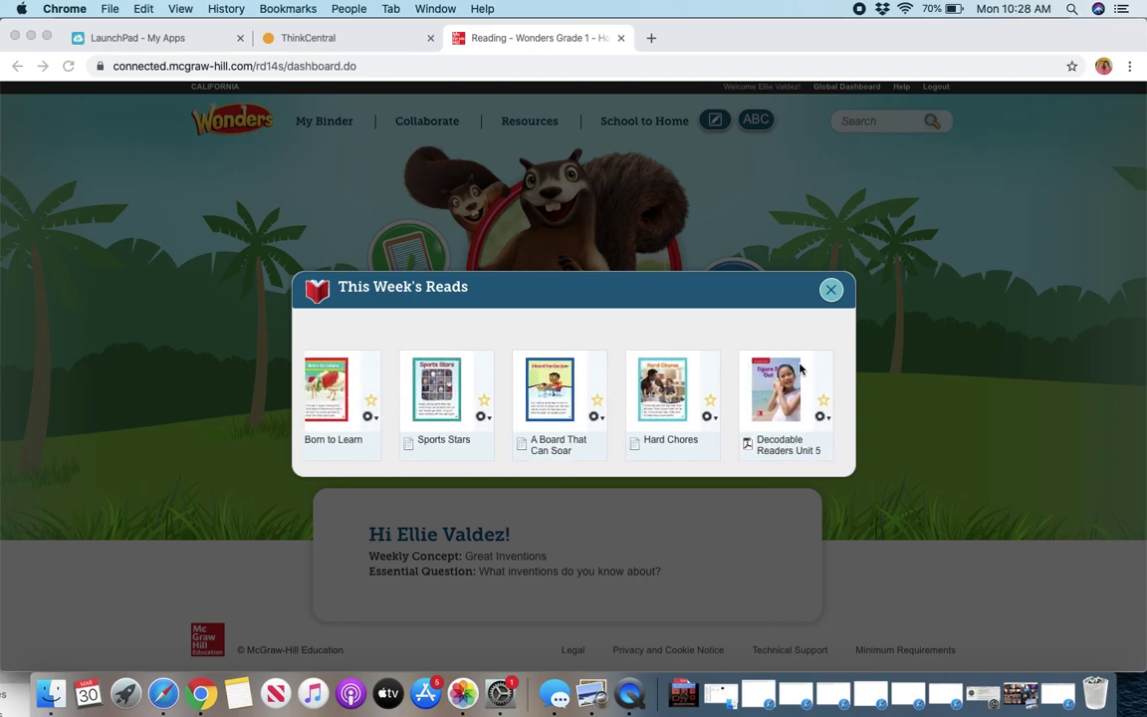
click(666, 376)
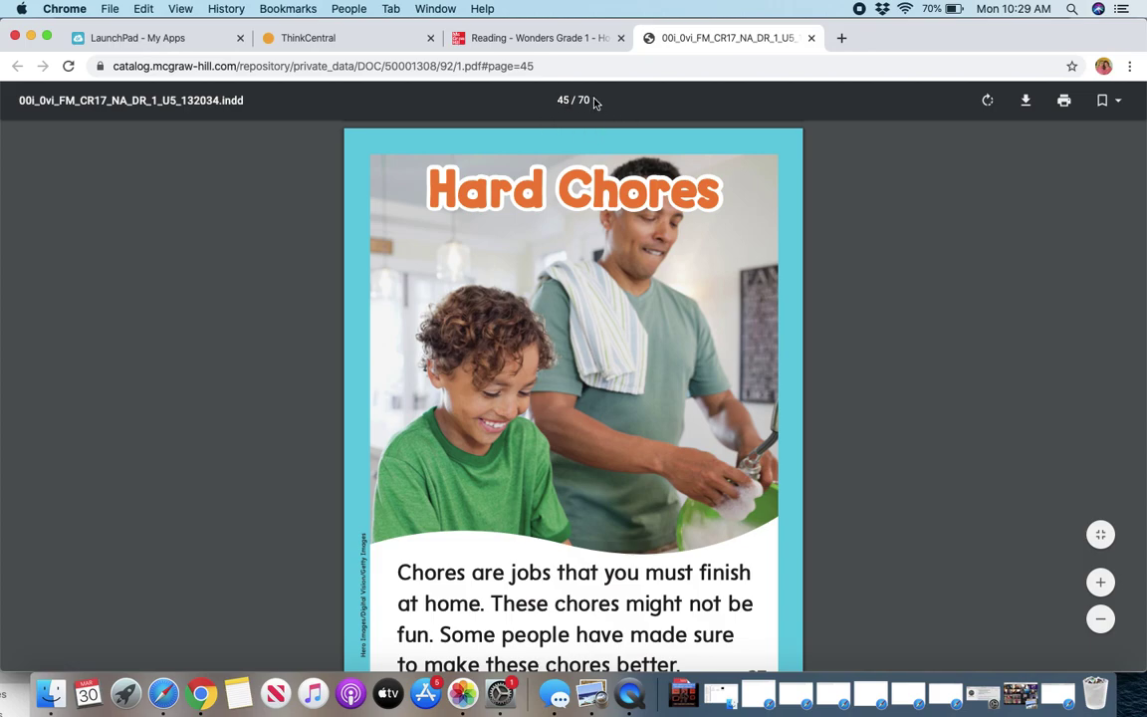
click(812, 39)
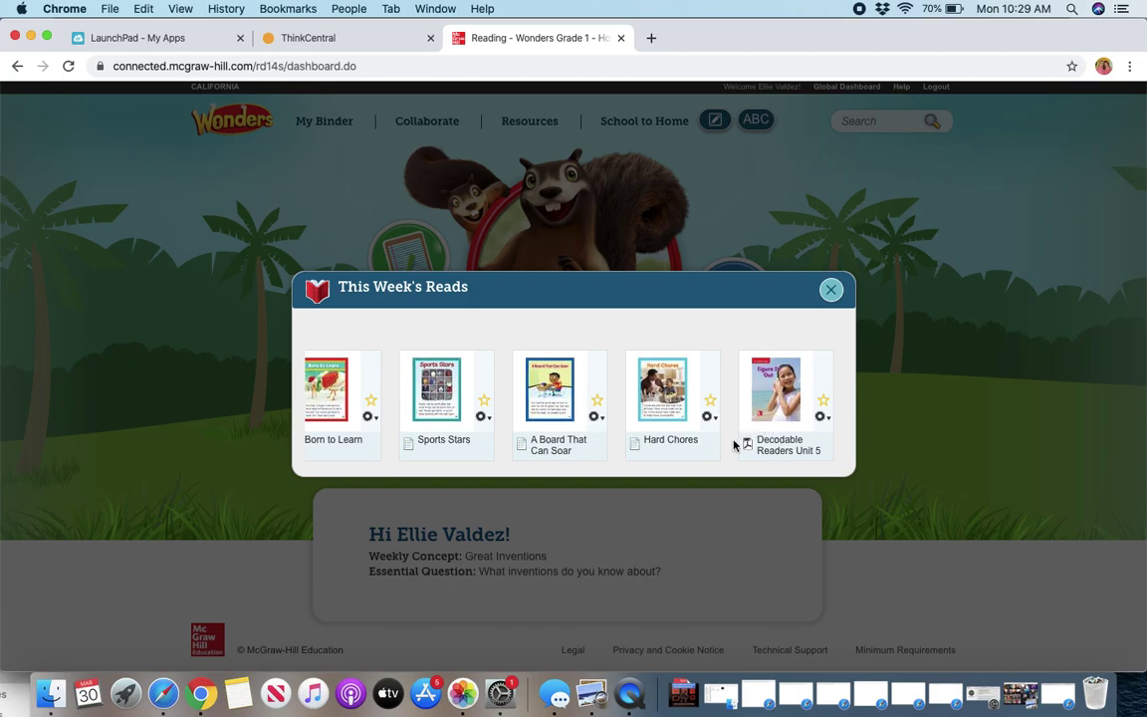
Step: Open the Literature Anthology Grade 1 from This Week's Reads and turn from Thomas Edison, Inventor to pages 204-205
scroll(697, 399, right, 5)
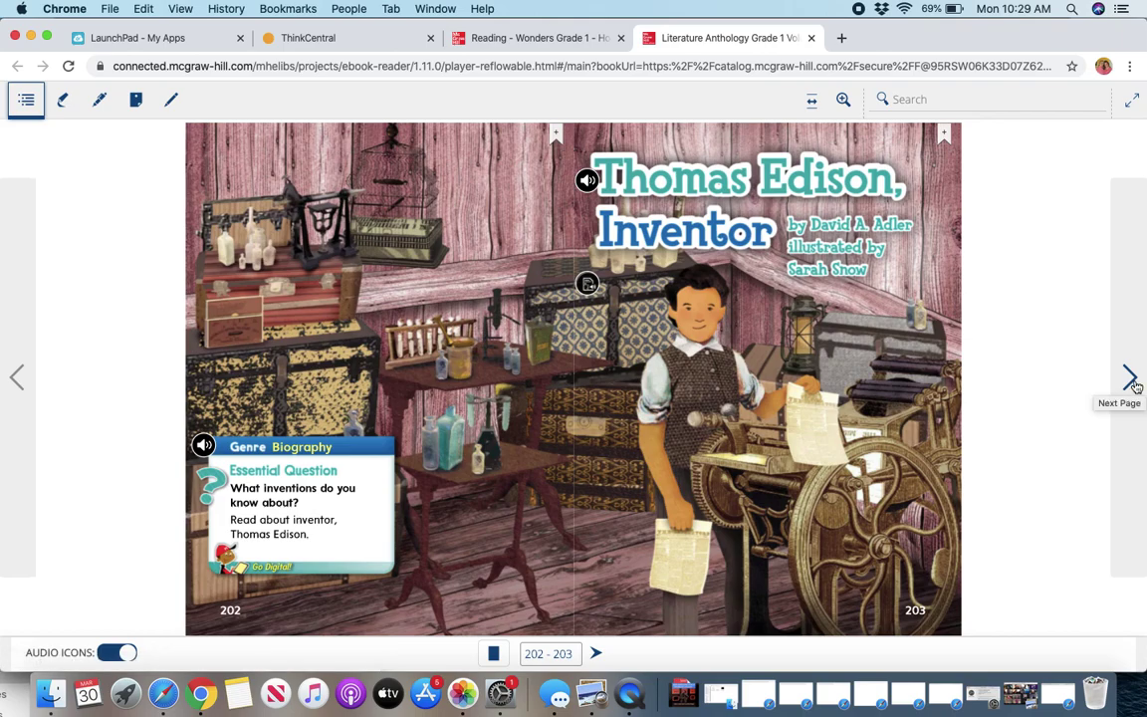
click(1132, 382)
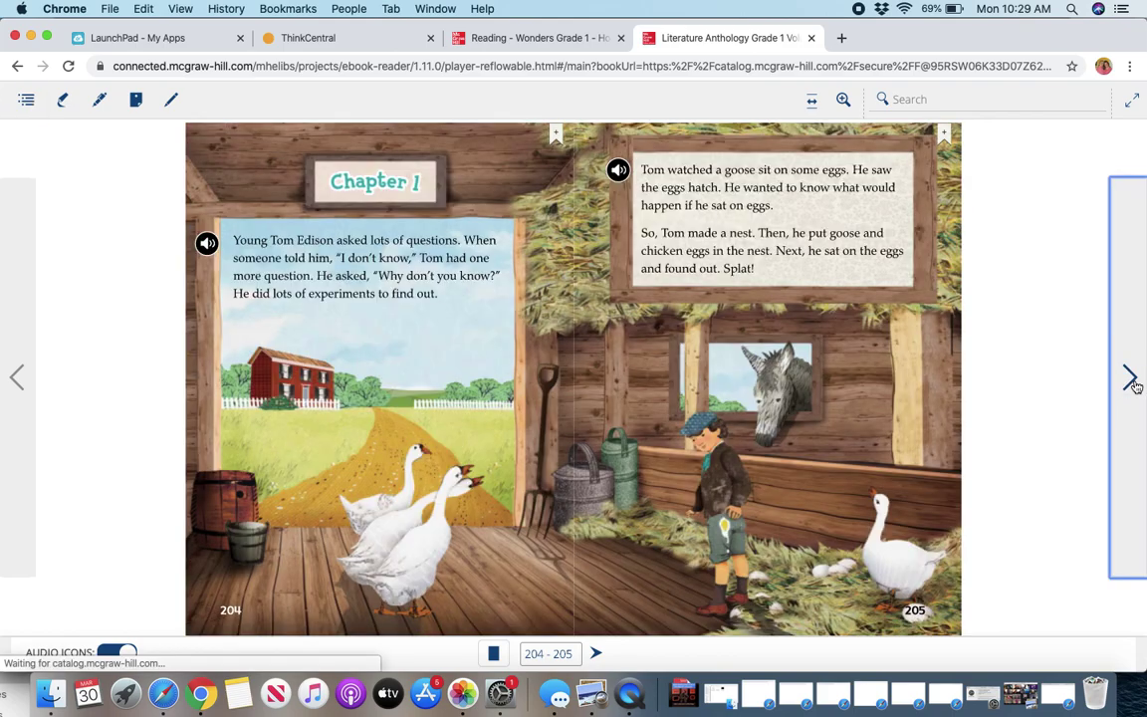
Step: Page forward through the Thomas Edison story from pages 204-205 to the photo album on pages 218-219
click(1132, 383)
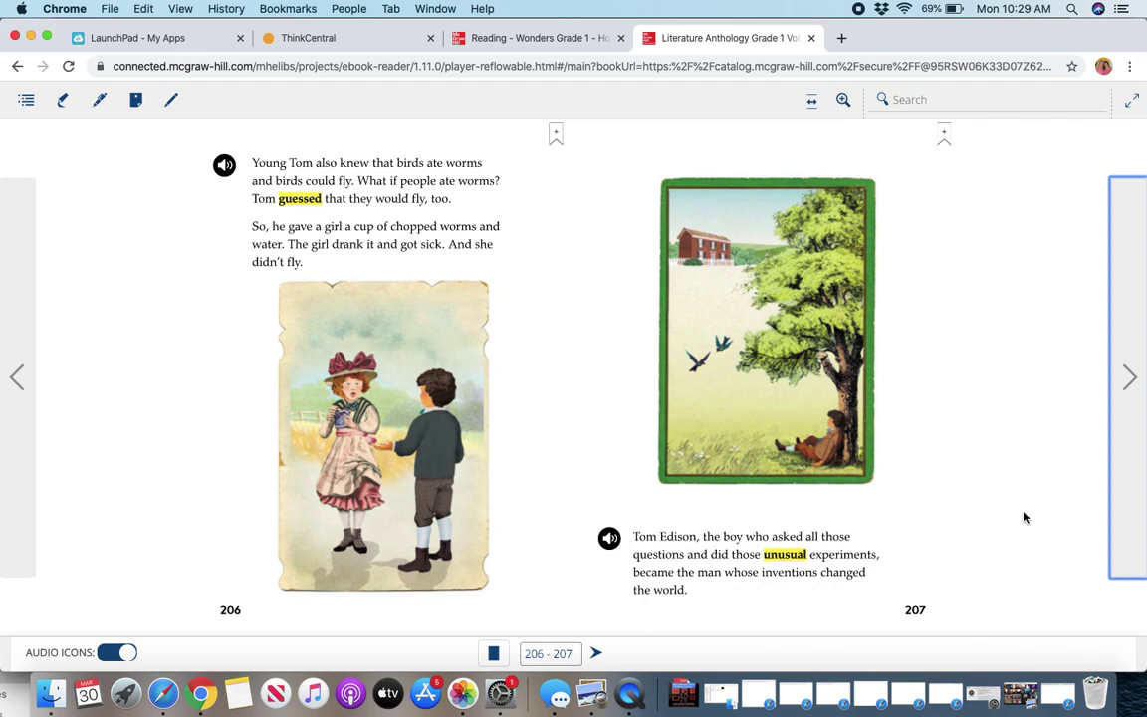
click(1135, 448)
click(1135, 450)
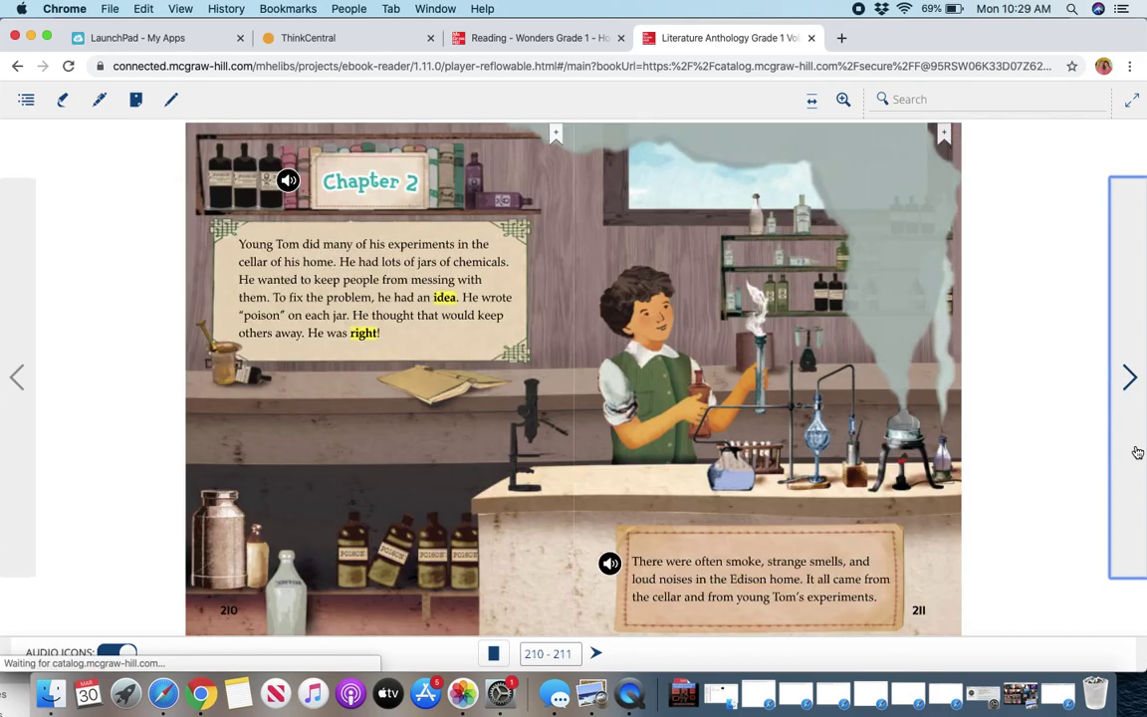
click(1137, 452)
click(1135, 449)
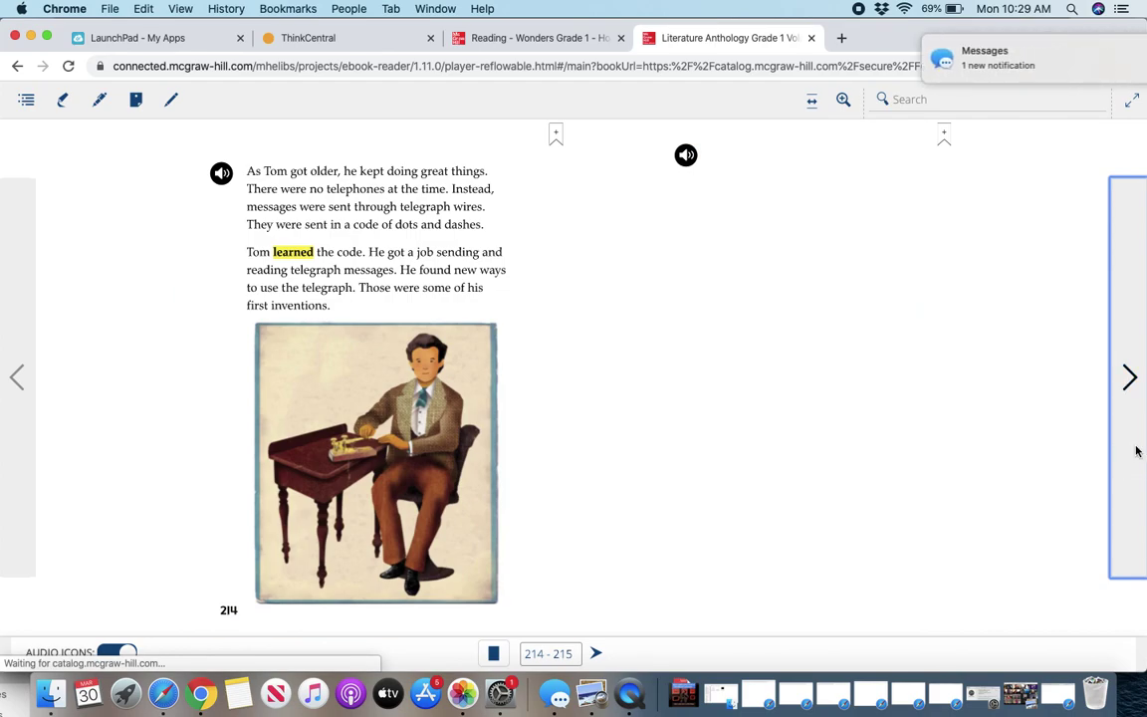
click(1136, 451)
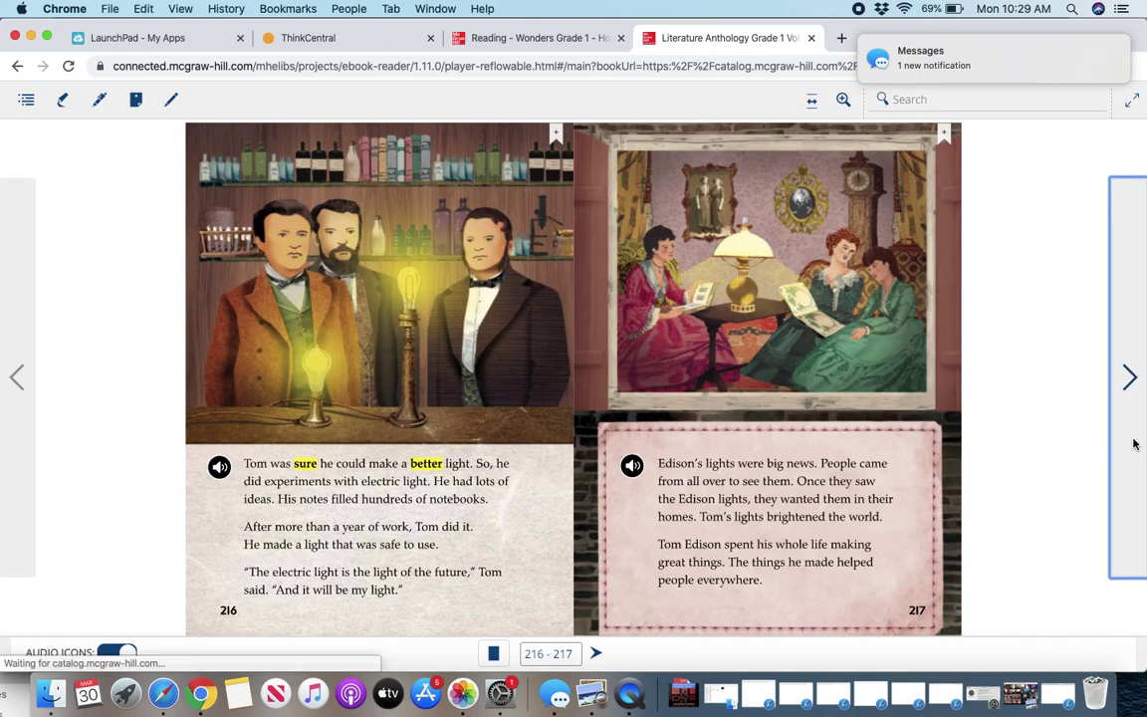
click(1135, 450)
Step: Dismiss the Messages notification and page forward to the Scissors poem on pages 224-225
mouse_move(995, 60)
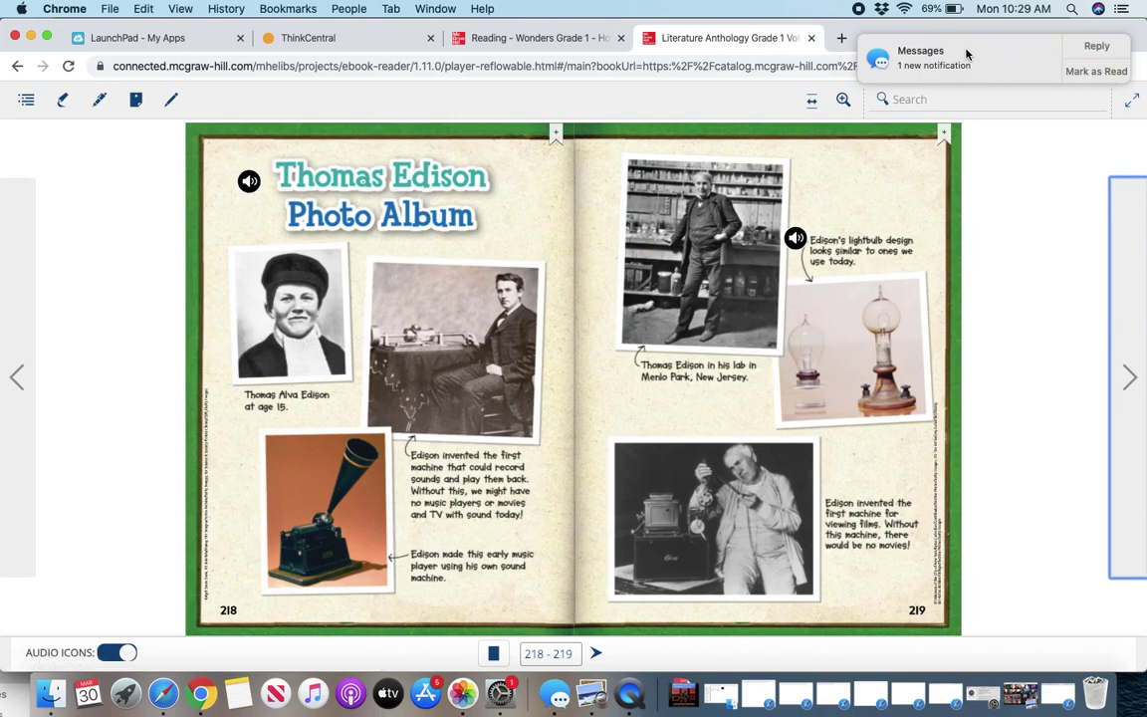
click(1096, 61)
click(1130, 377)
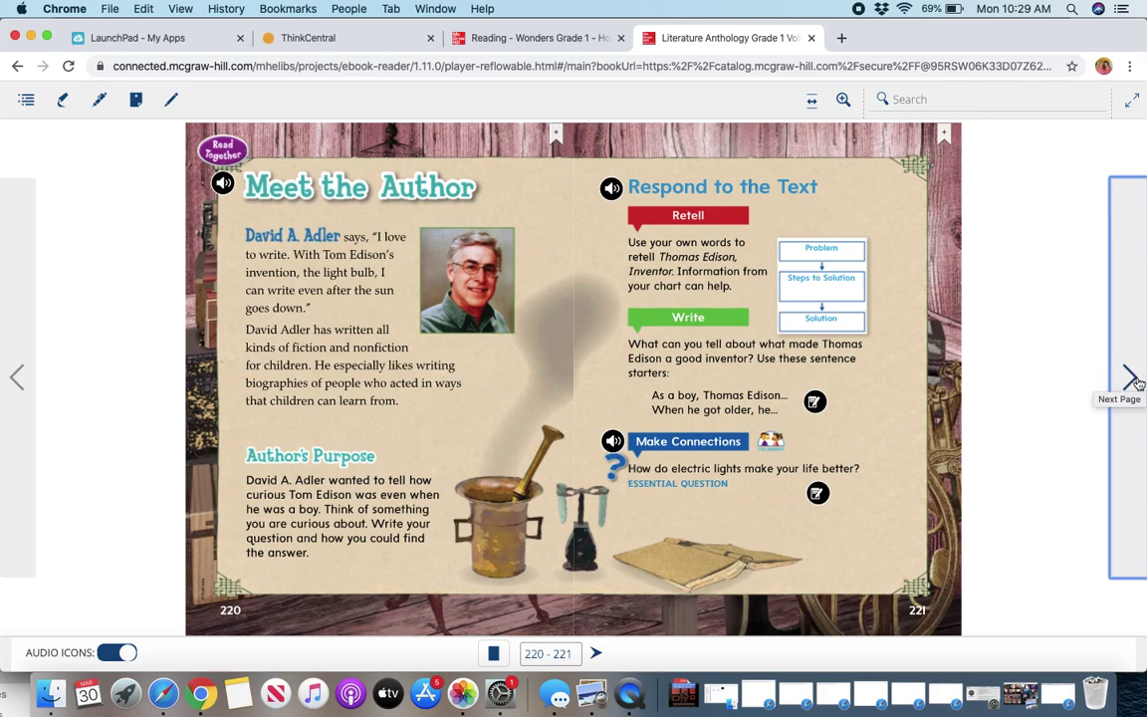
click(1134, 378)
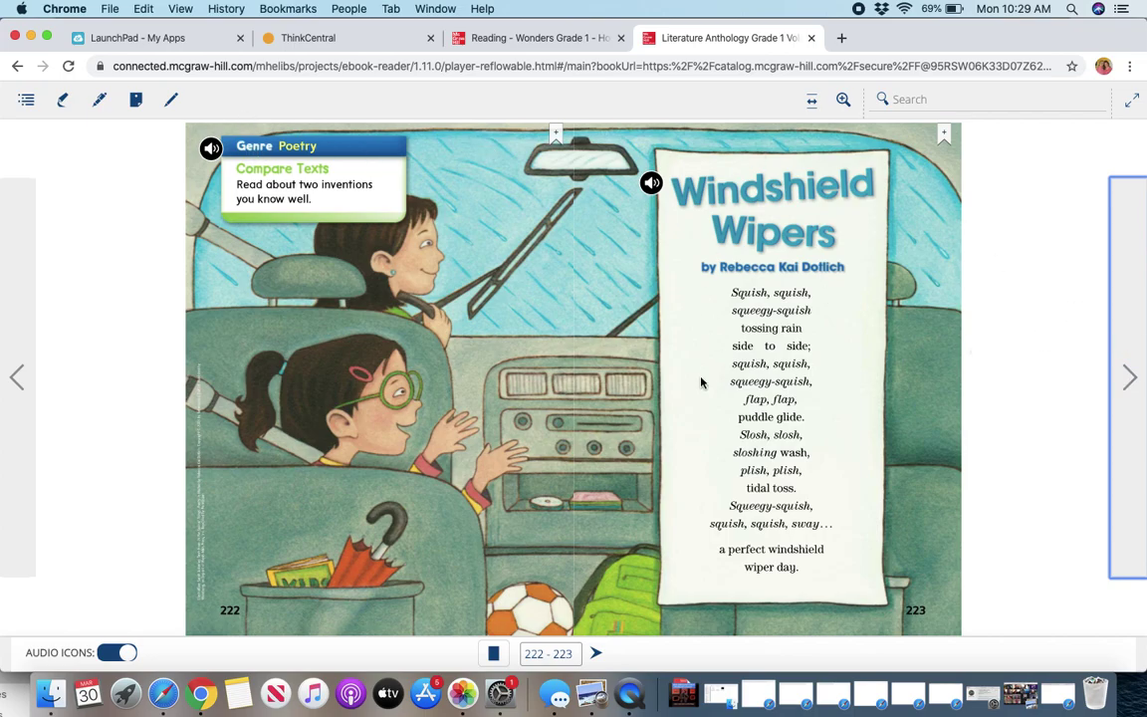
click(1131, 404)
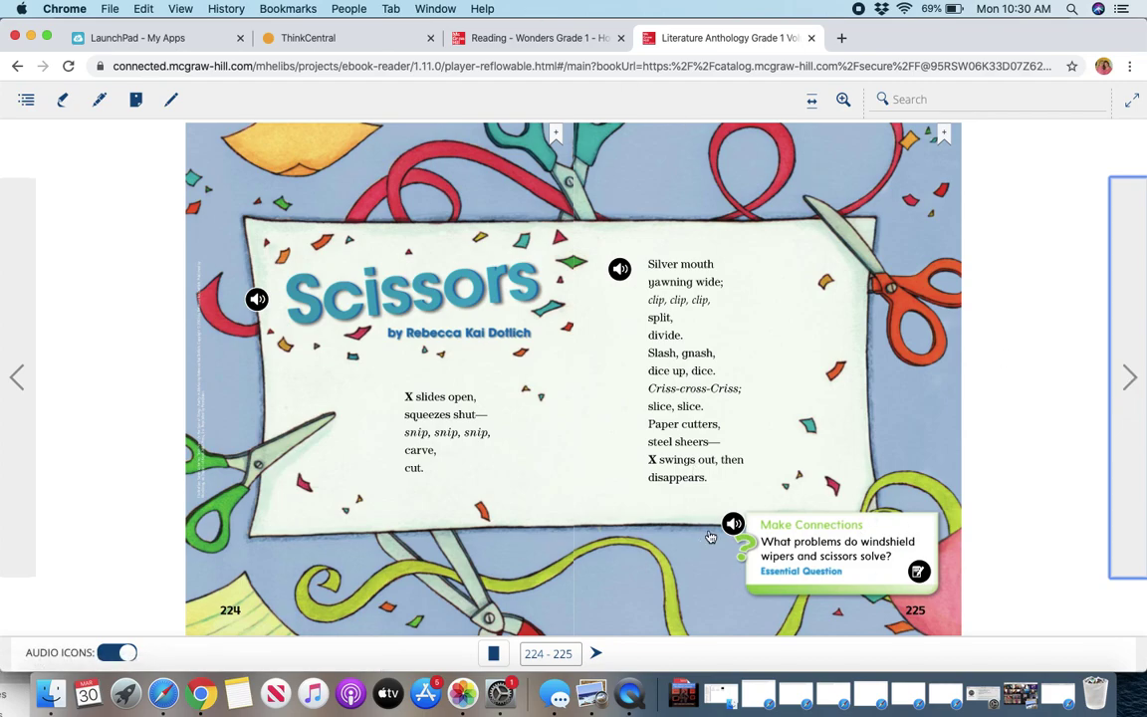
Step: Open the My Binder response for the windshield wipers and scissors question, enter "mhghjk", and close it without submitting
click(917, 571)
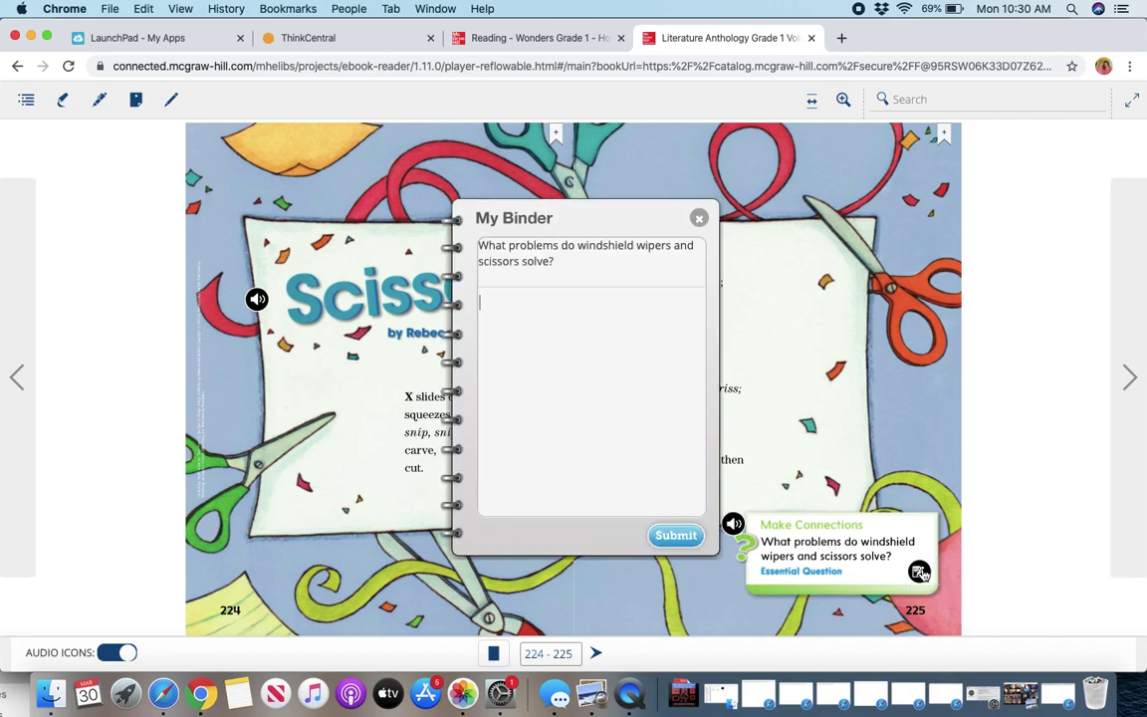
text(mhghjk)
click(699, 217)
Step: Close the Literature Anthology, agreeing to leave the site, and browse through the titles in This Week's Reads
click(812, 38)
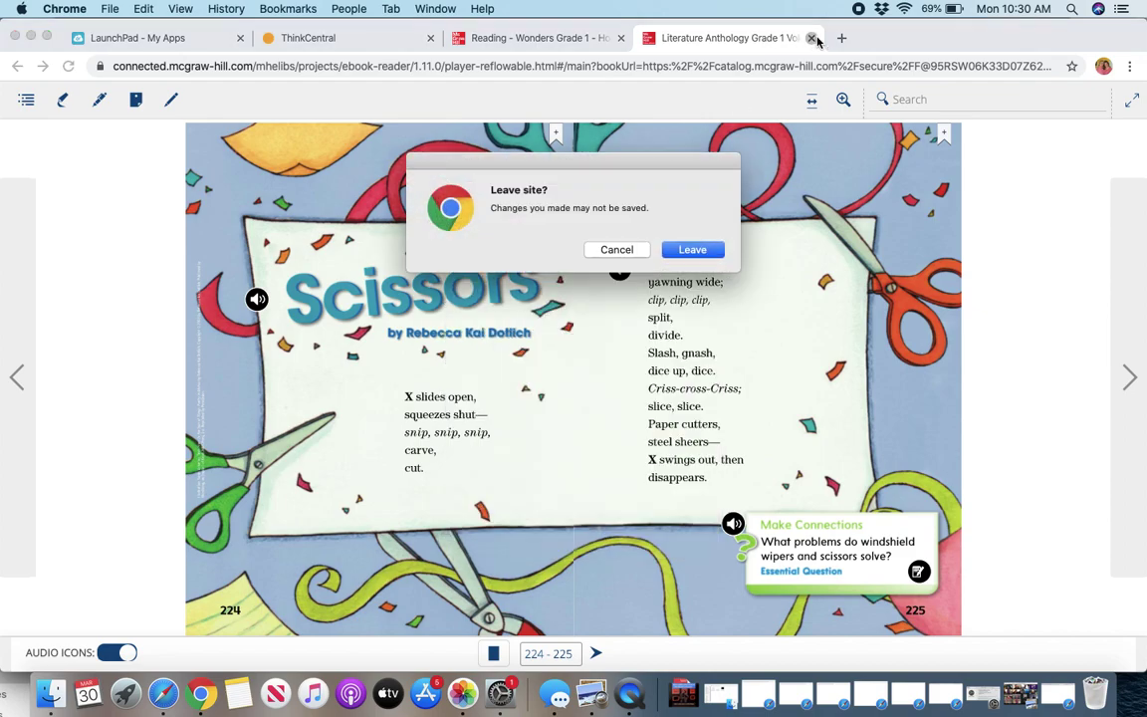
click(696, 246)
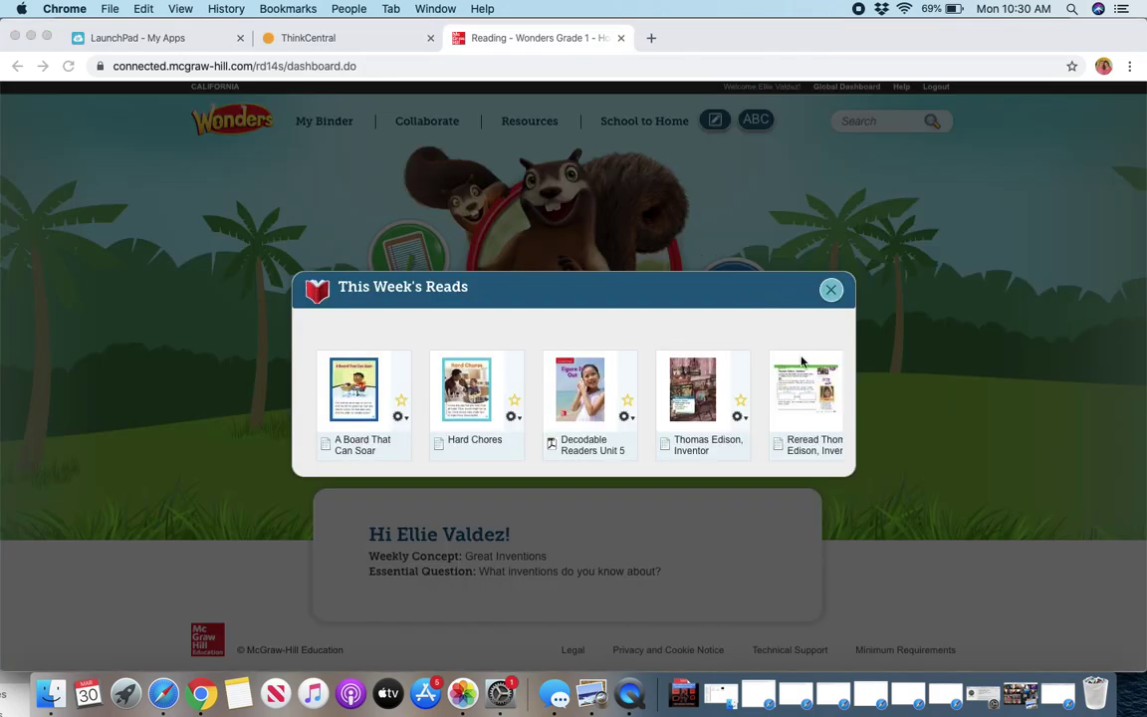
scroll(758, 417, right, 10)
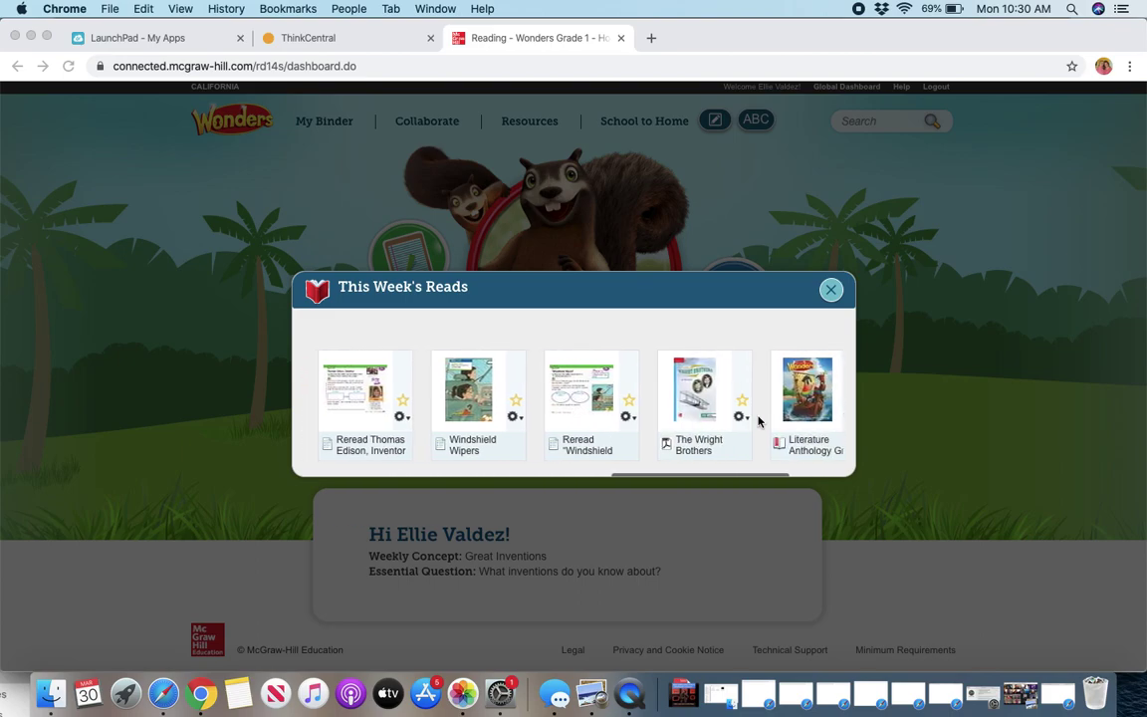
scroll(758, 421, right, 2)
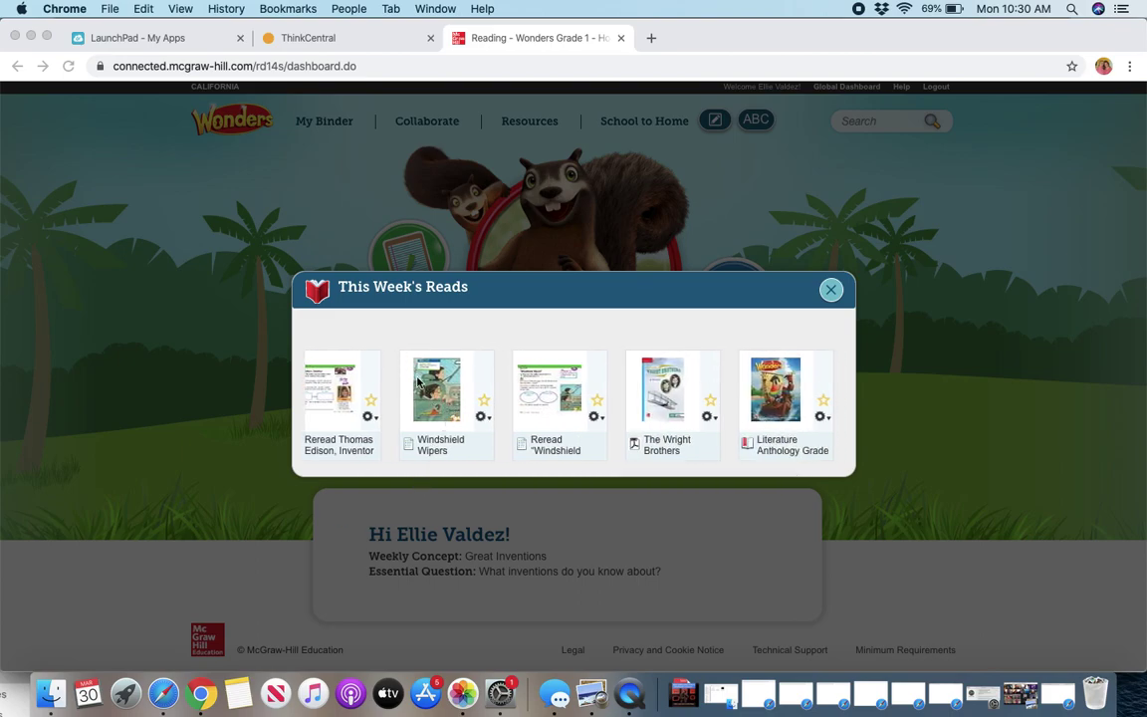
scroll(474, 396, right, 3)
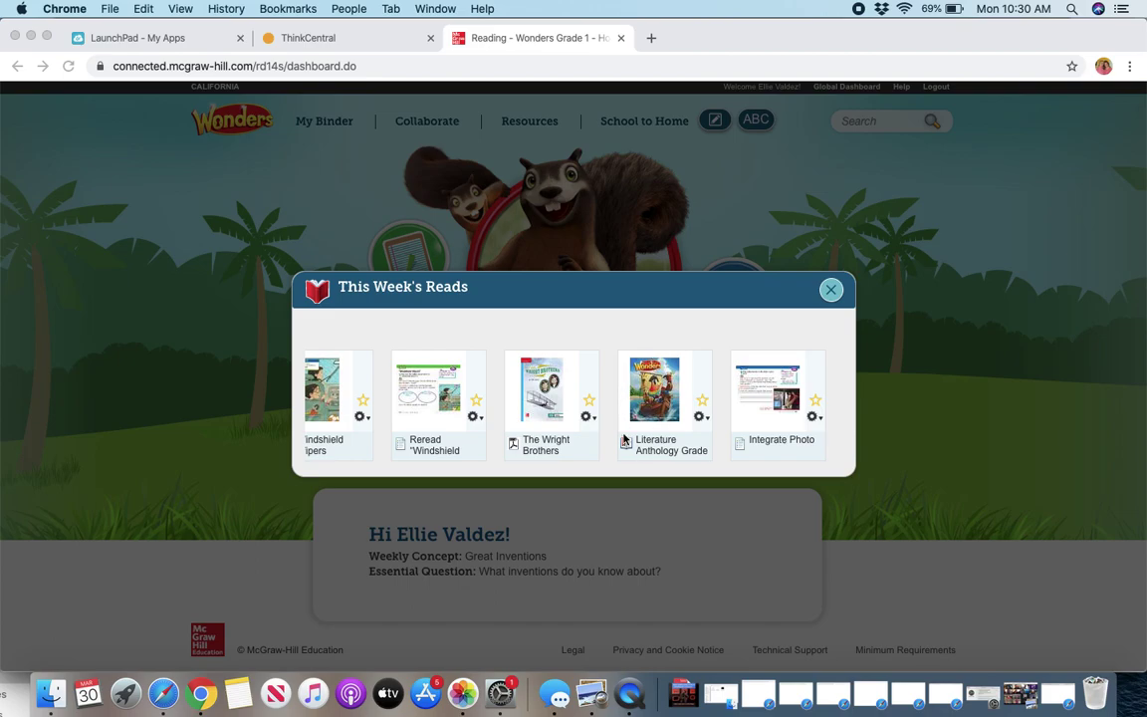
scroll(654, 401, left, 10)
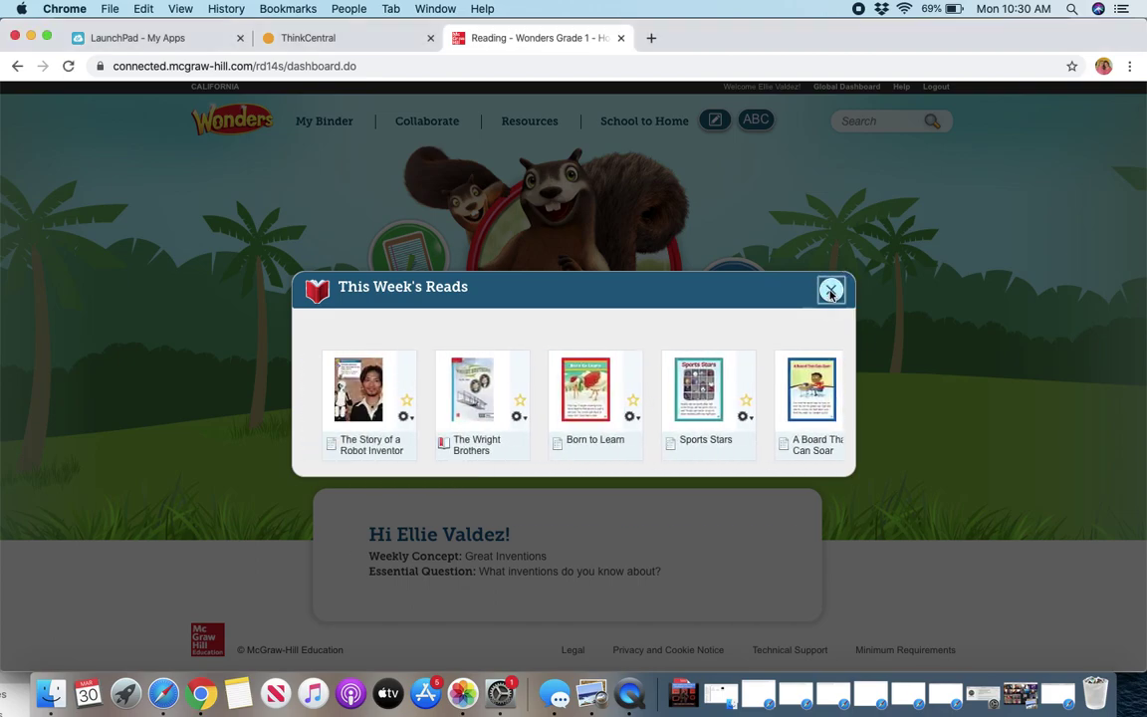
Step: Close This Week's Reads and open Comprehension Practice from This Week's Games, moving its window toward the middle of the screen
click(830, 289)
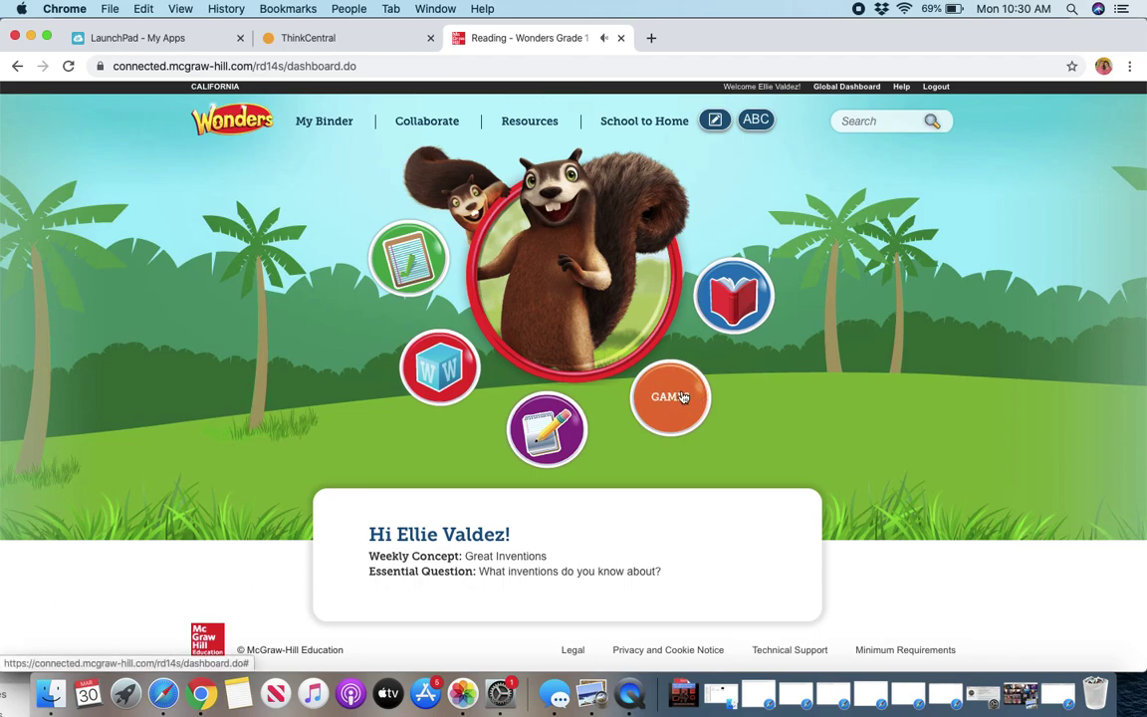
click(671, 397)
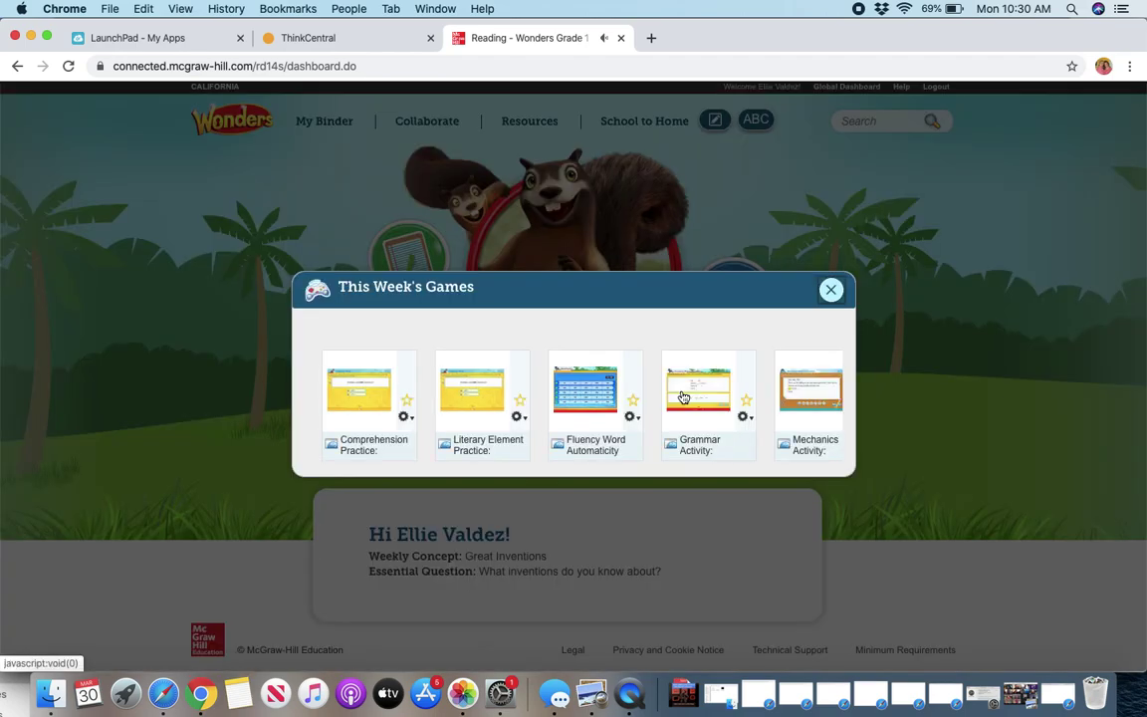
click(377, 400)
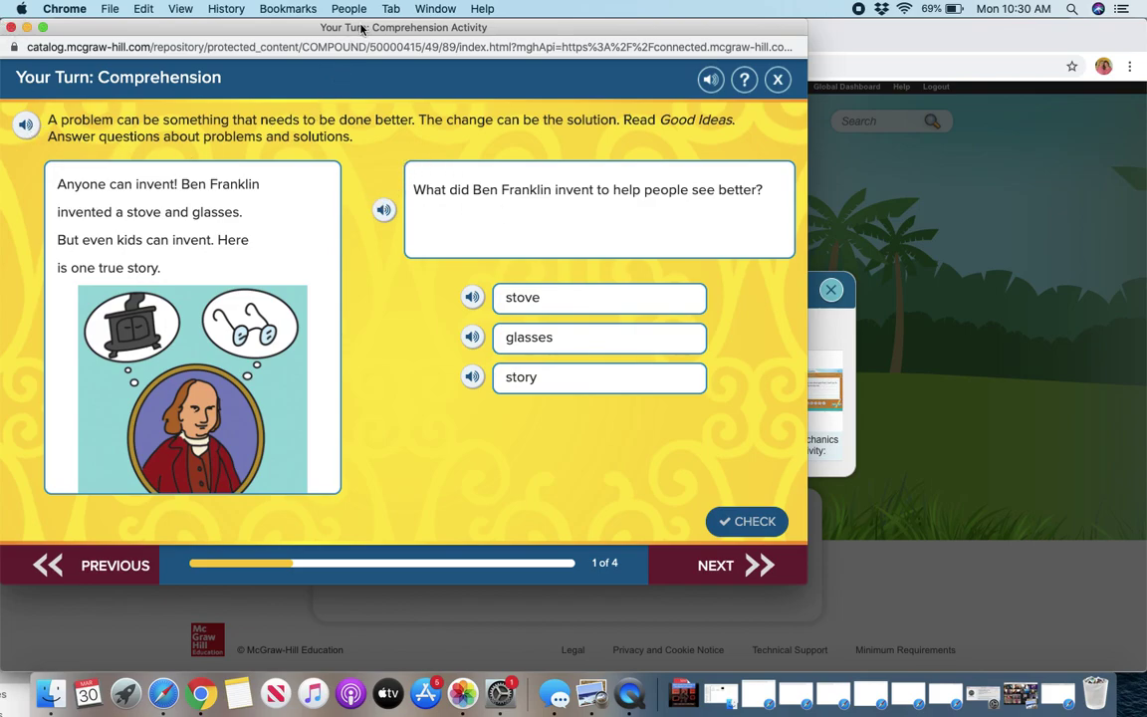
drag(361, 29, 518, 62)
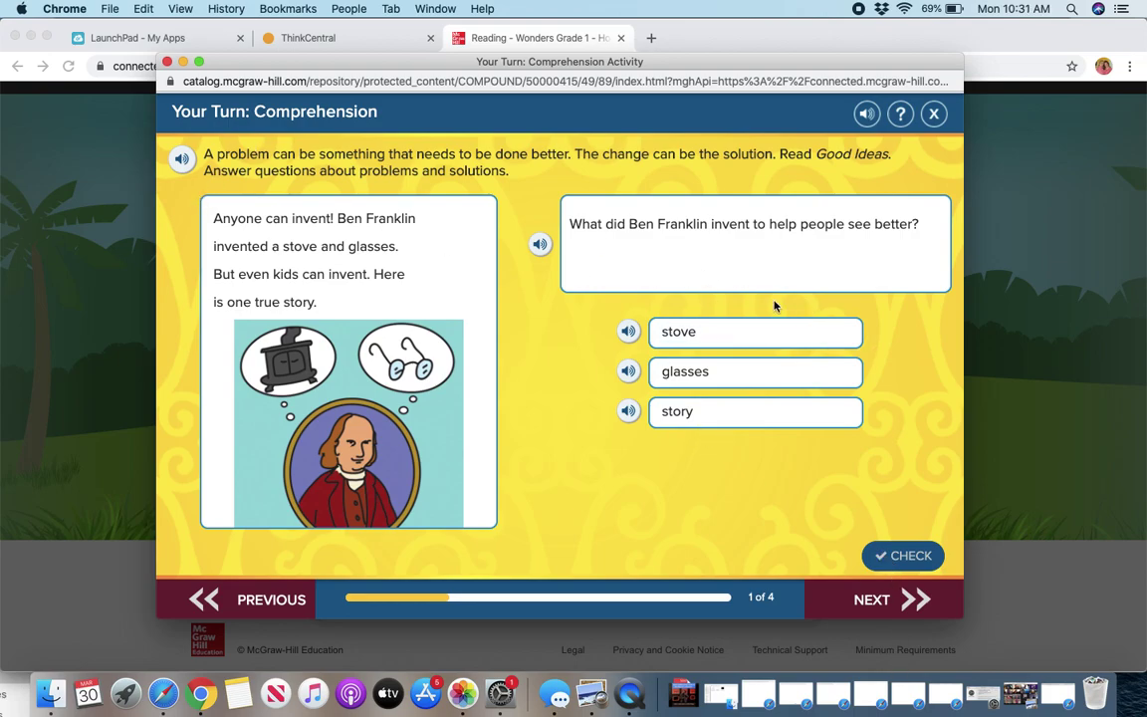
Step: Answer the Ben Franklin question with "glasses", check it, and close the Comprehension activity after advancing to question 2
click(746, 379)
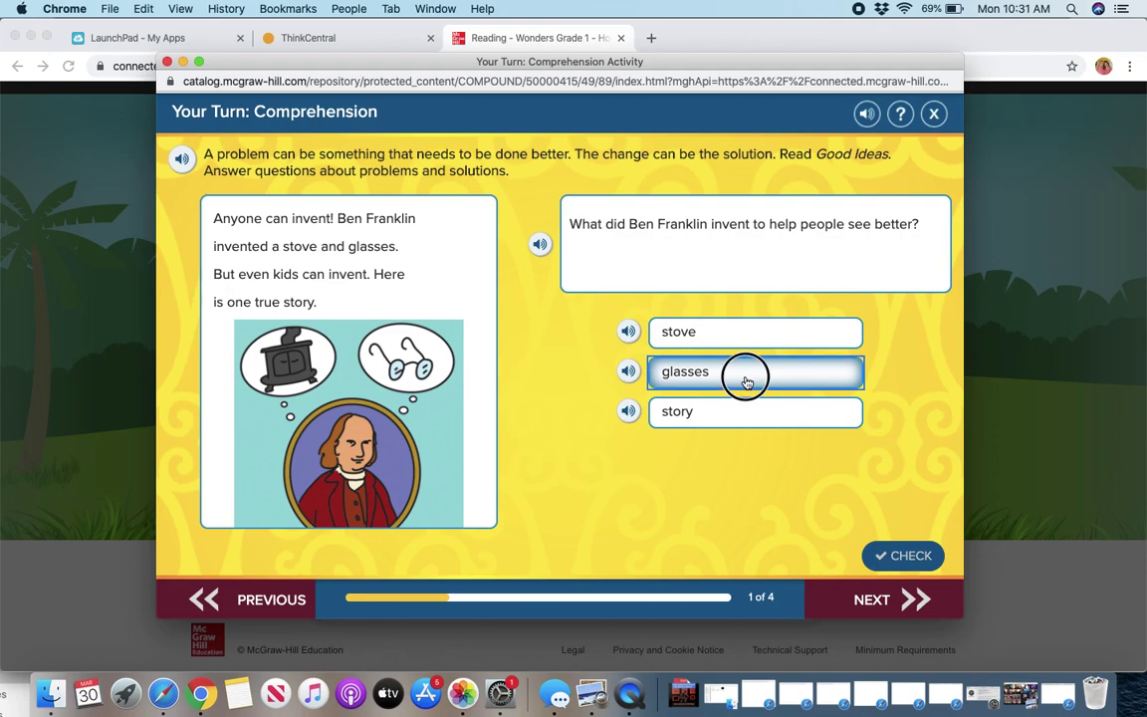
click(902, 555)
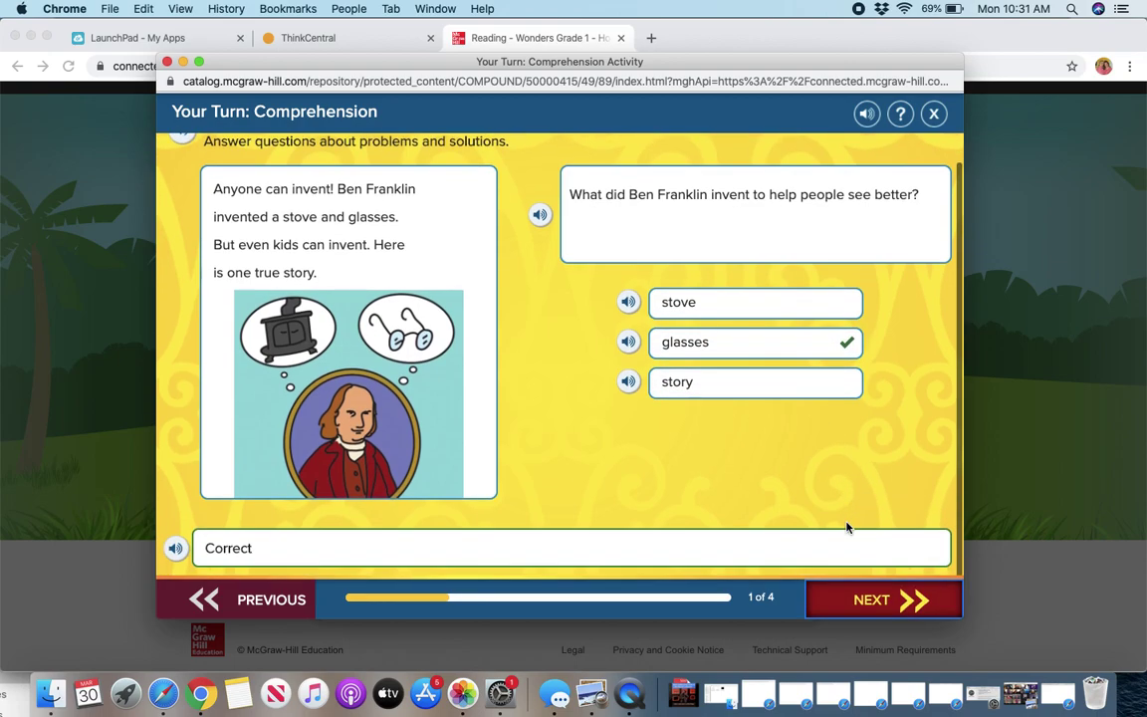
click(890, 579)
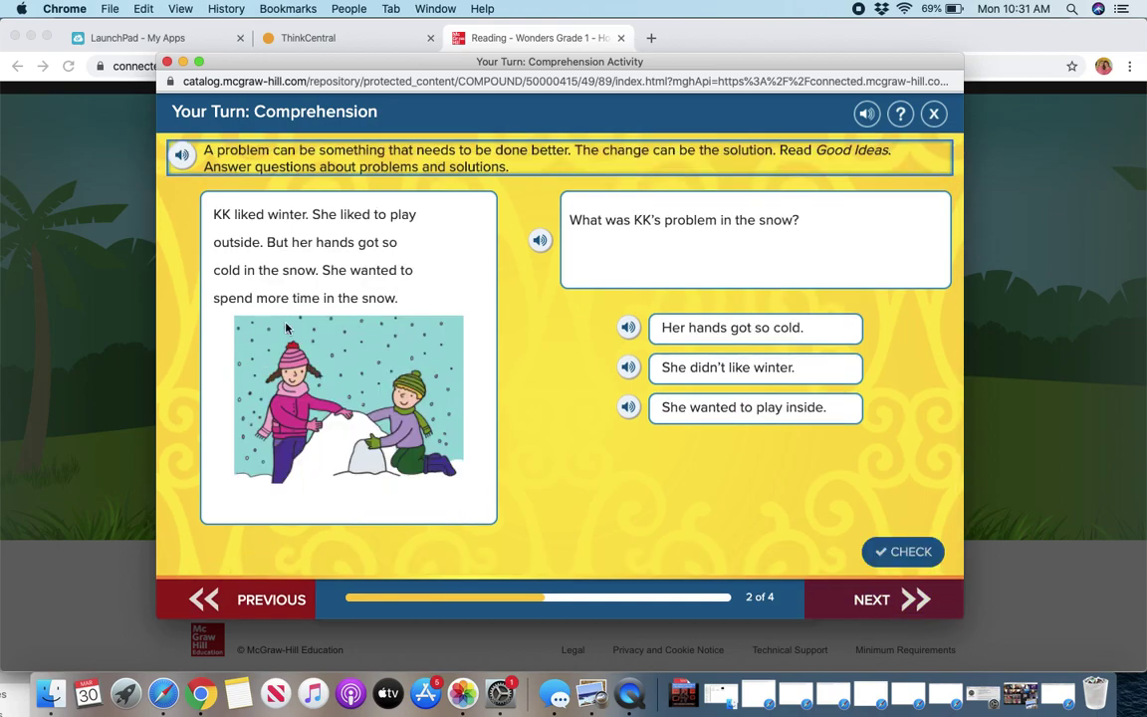
click(167, 63)
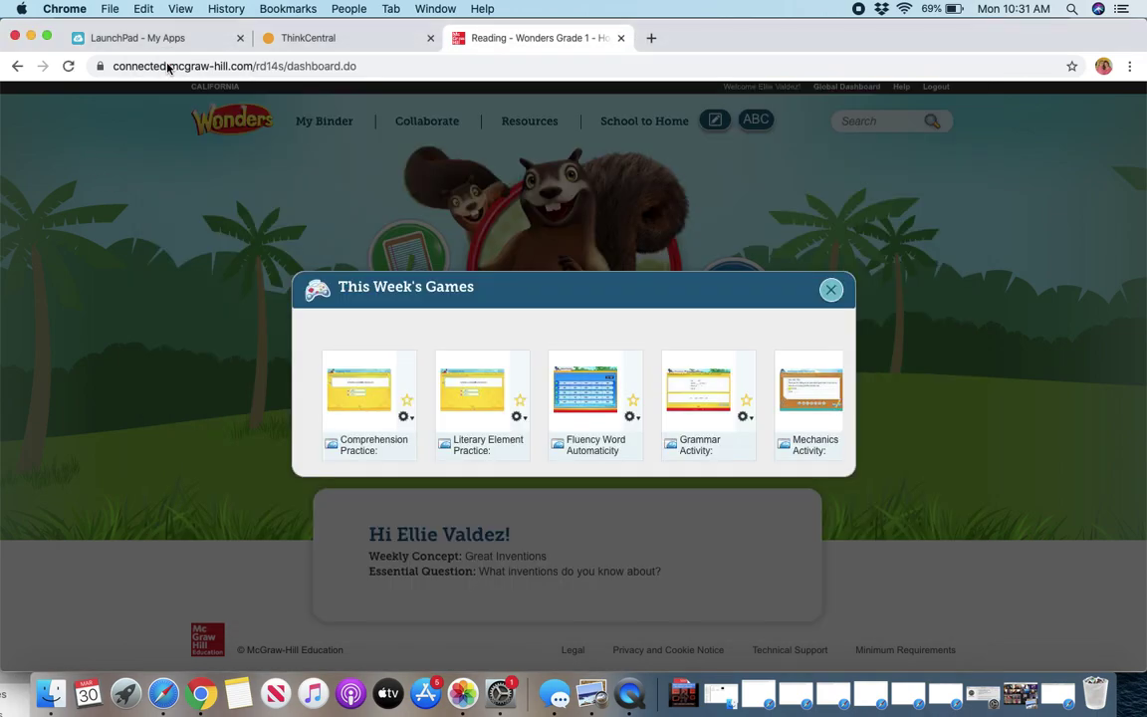
Step: Preview the Literary Element Practice and Fluency Word Automaticity games, closing each window after viewing it
click(500, 397)
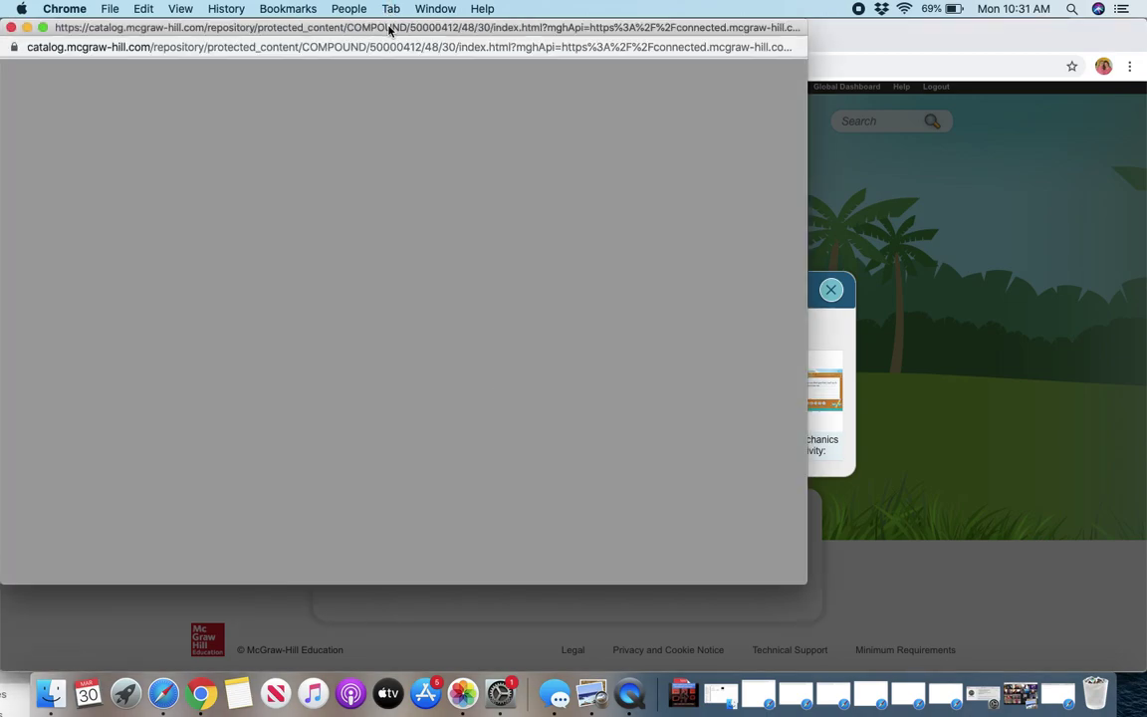
drag(393, 31, 580, 95)
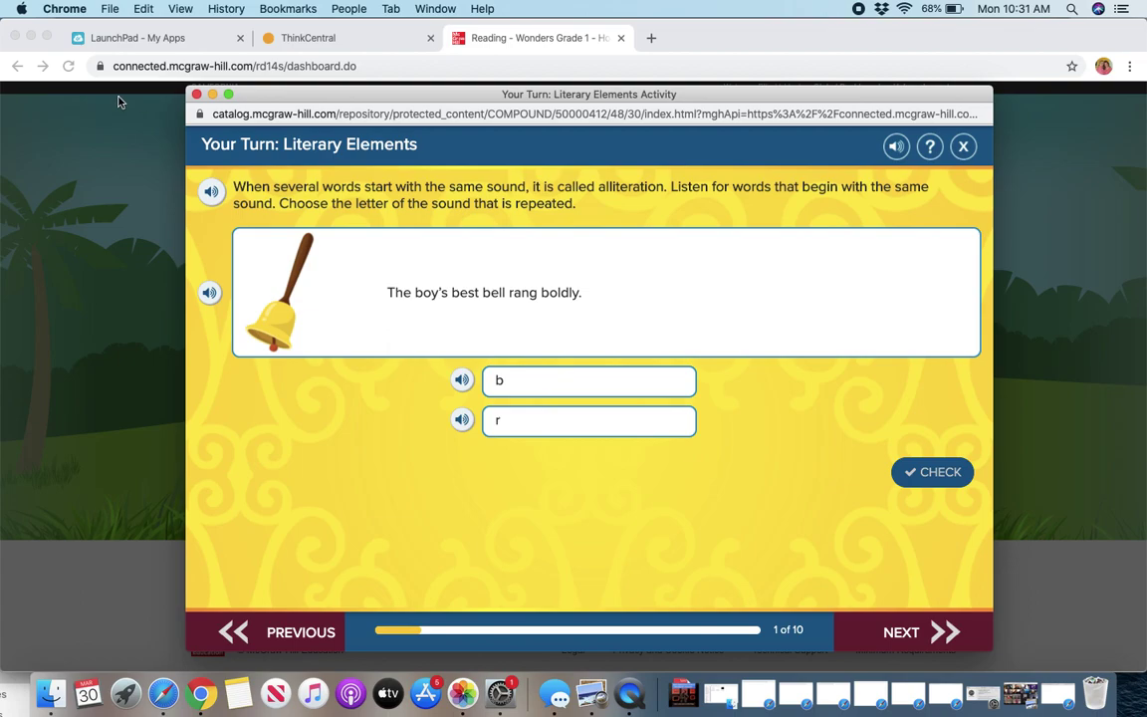
click(196, 94)
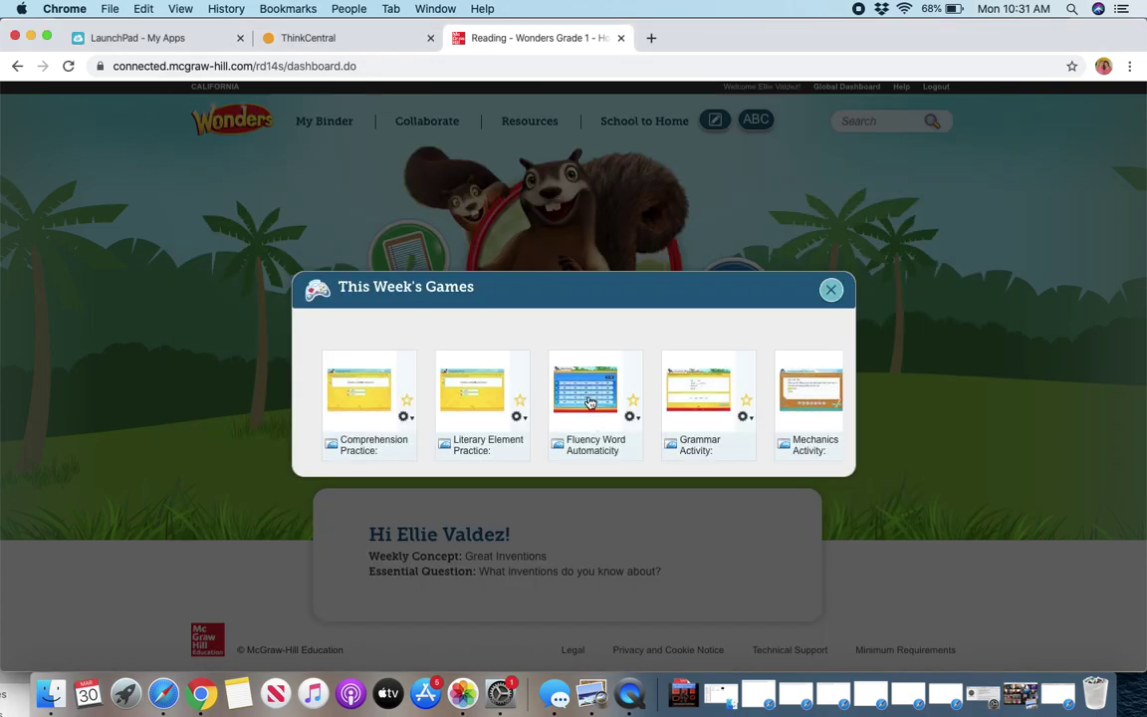
click(589, 402)
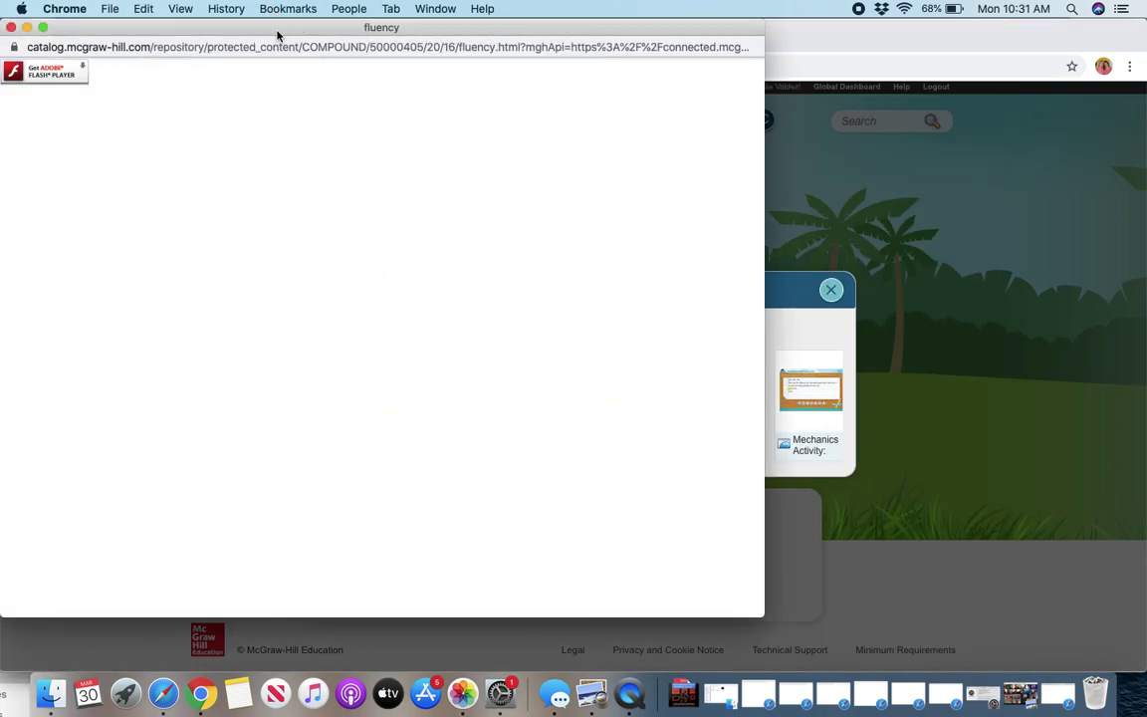
click(12, 27)
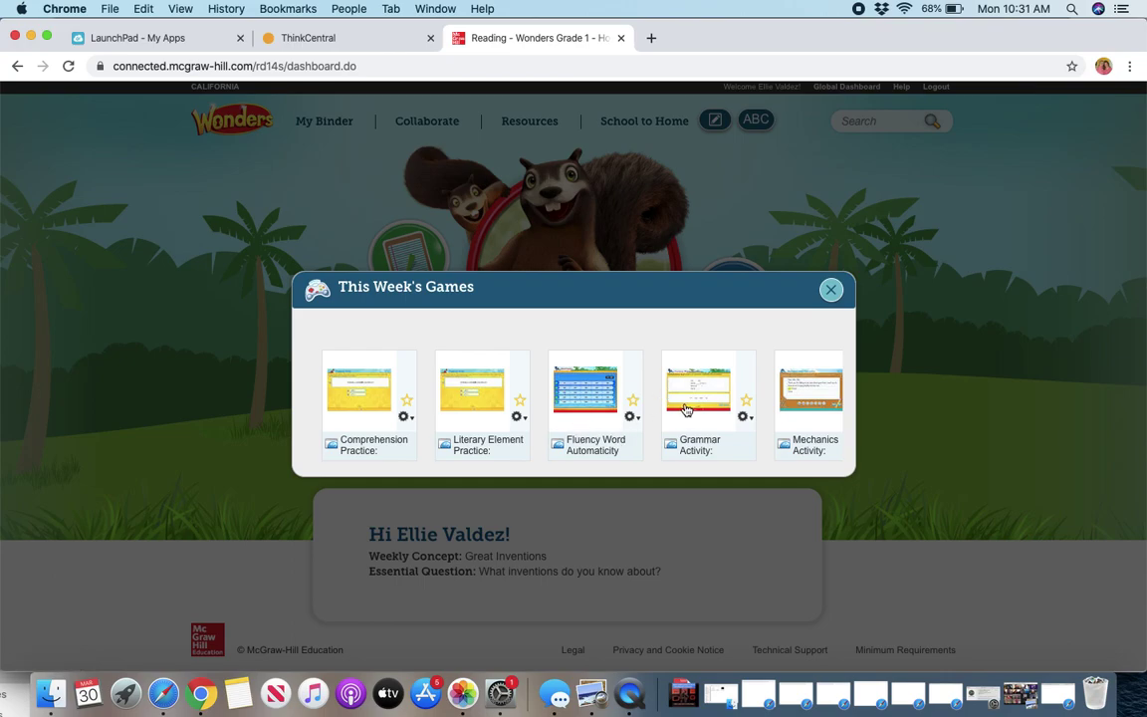
Step: Open the Grammar Activity on adjectives from This Week's Games and move its window toward the middle of the screen
scroll(662, 404, right, 3)
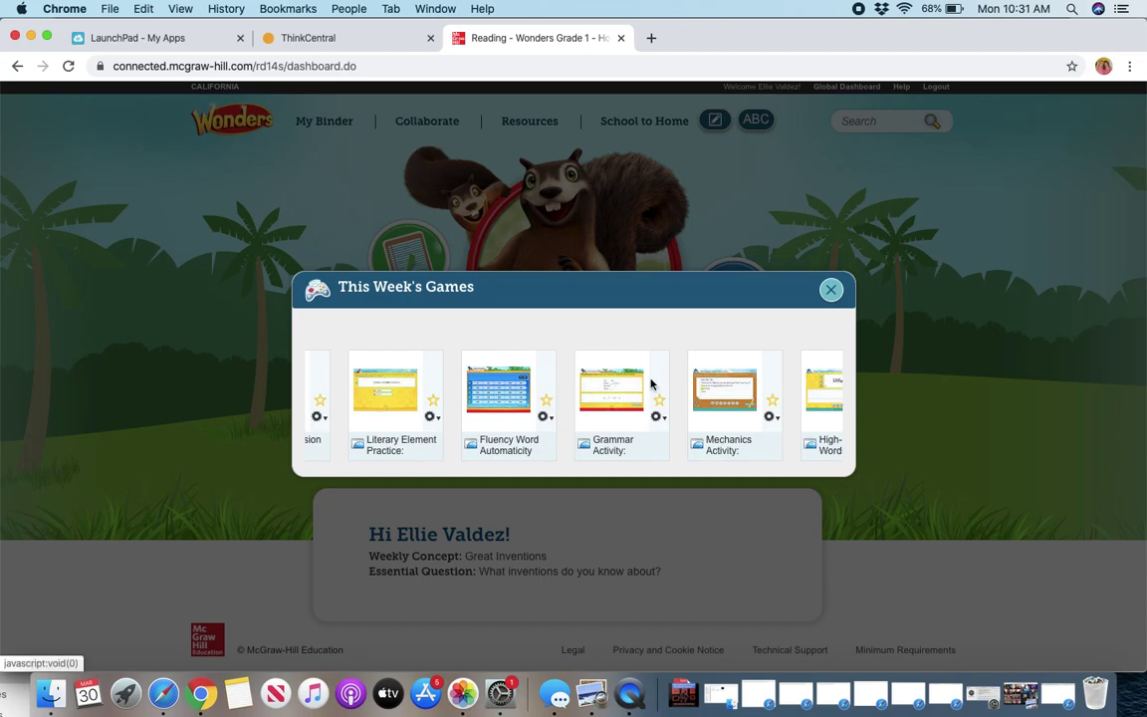
click(605, 415)
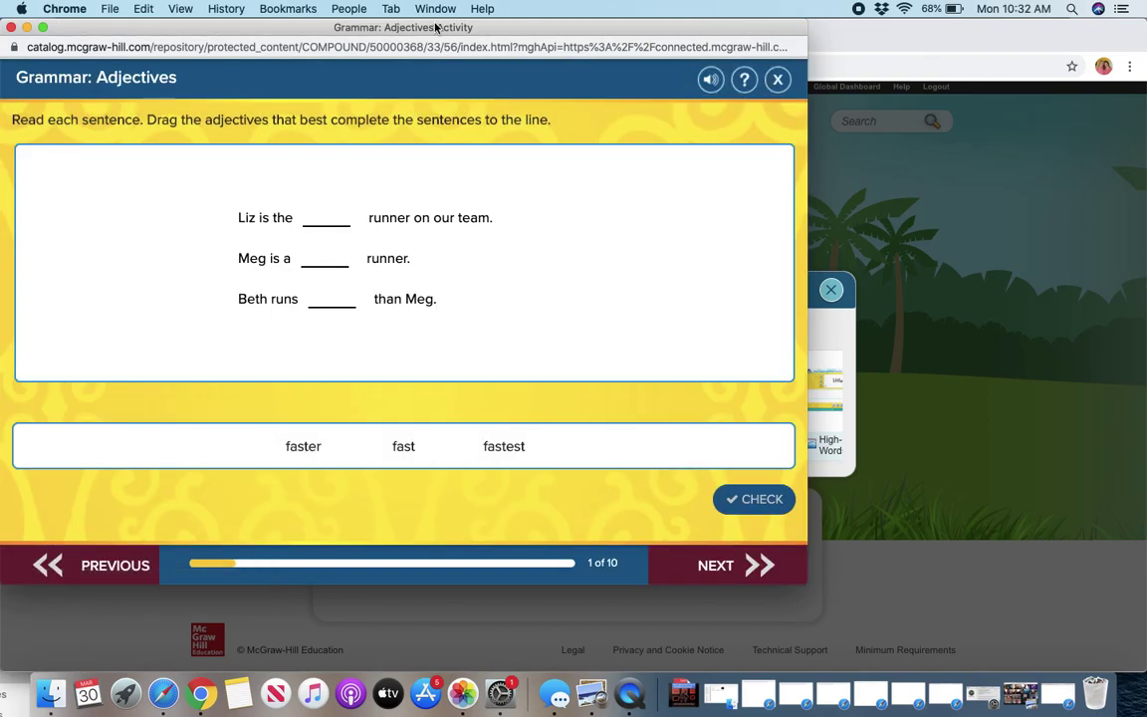
drag(434, 21, 577, 74)
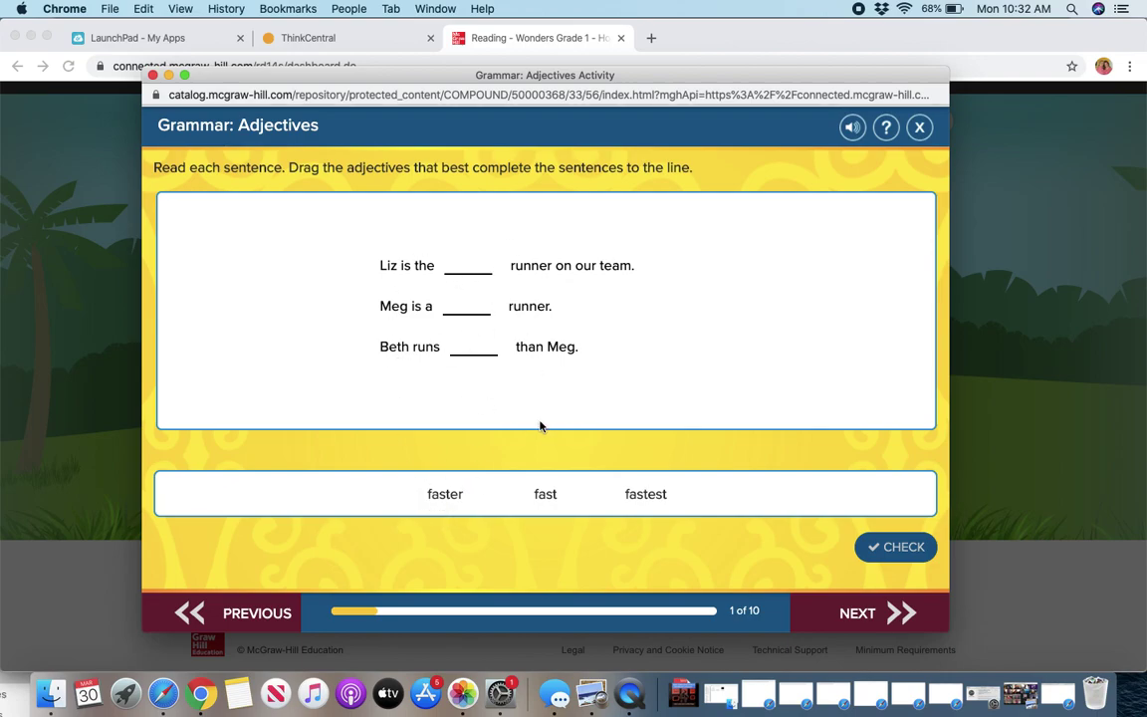
Step: Fill the blanks with "faster" for Liz, "fast" for Meg, and "fastest" for Beth
drag(457, 498, 483, 276)
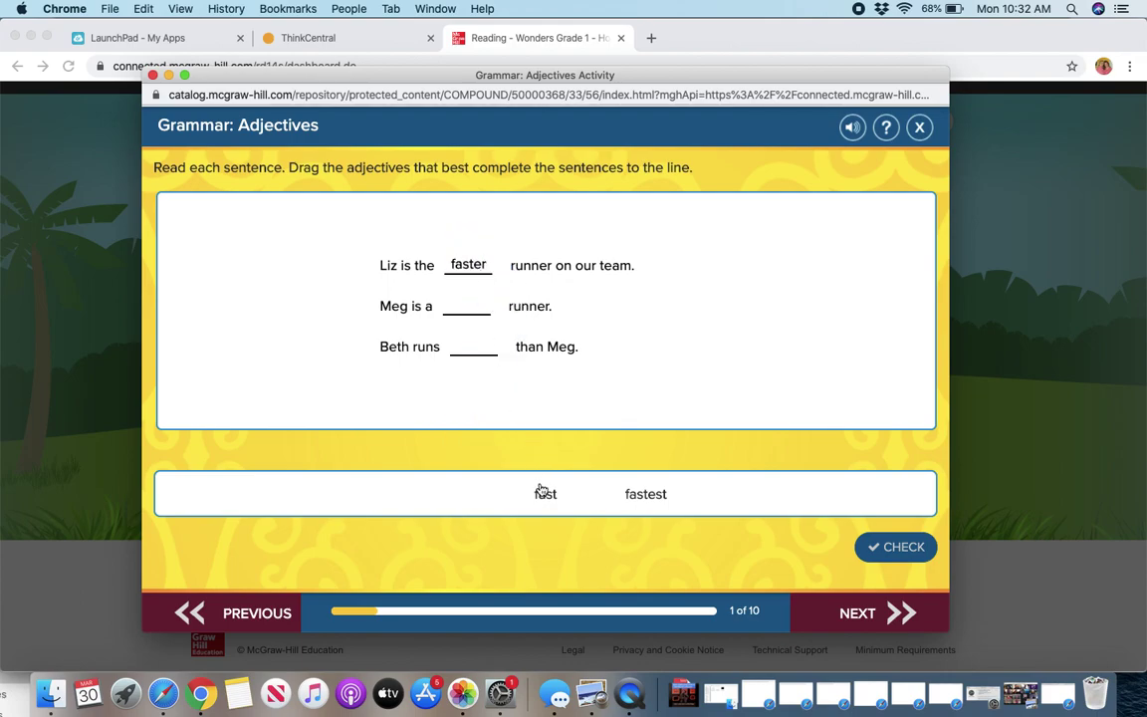
drag(541, 490, 484, 305)
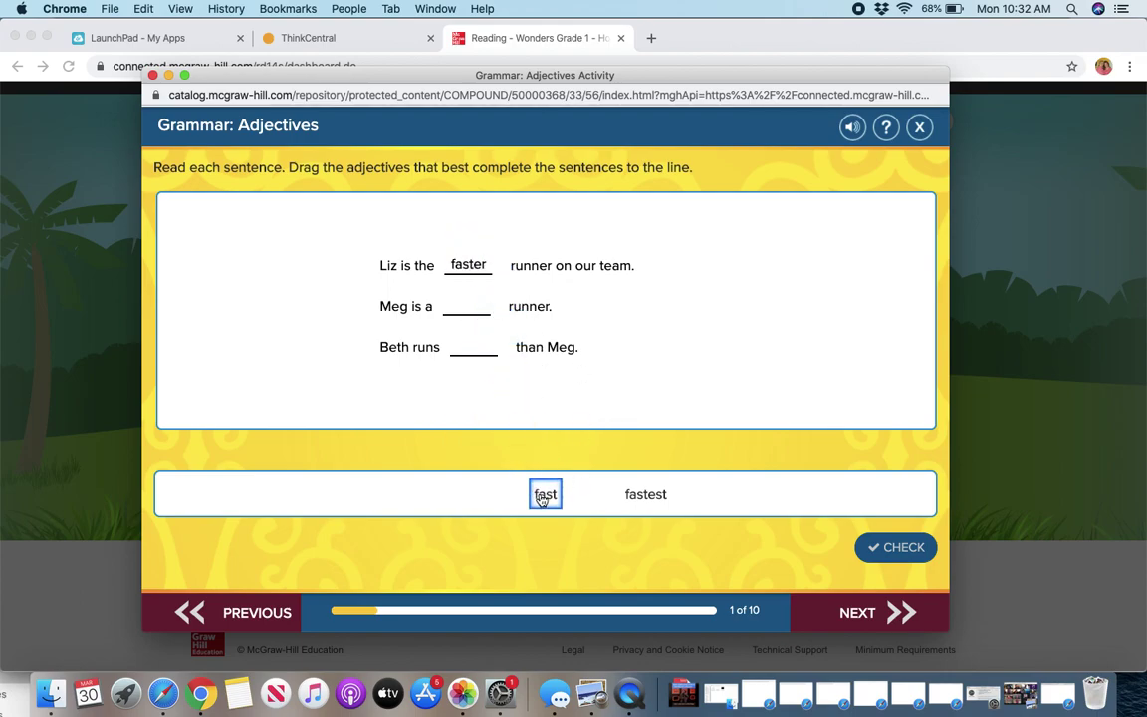
drag(541, 500, 466, 304)
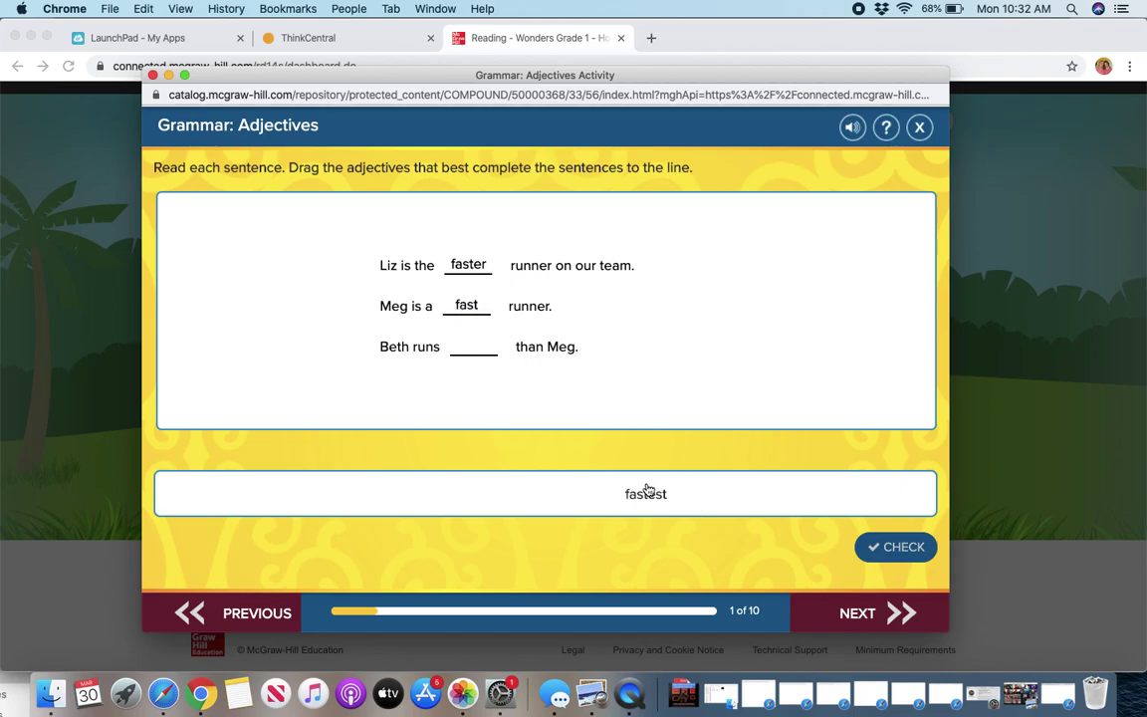
drag(647, 490, 474, 343)
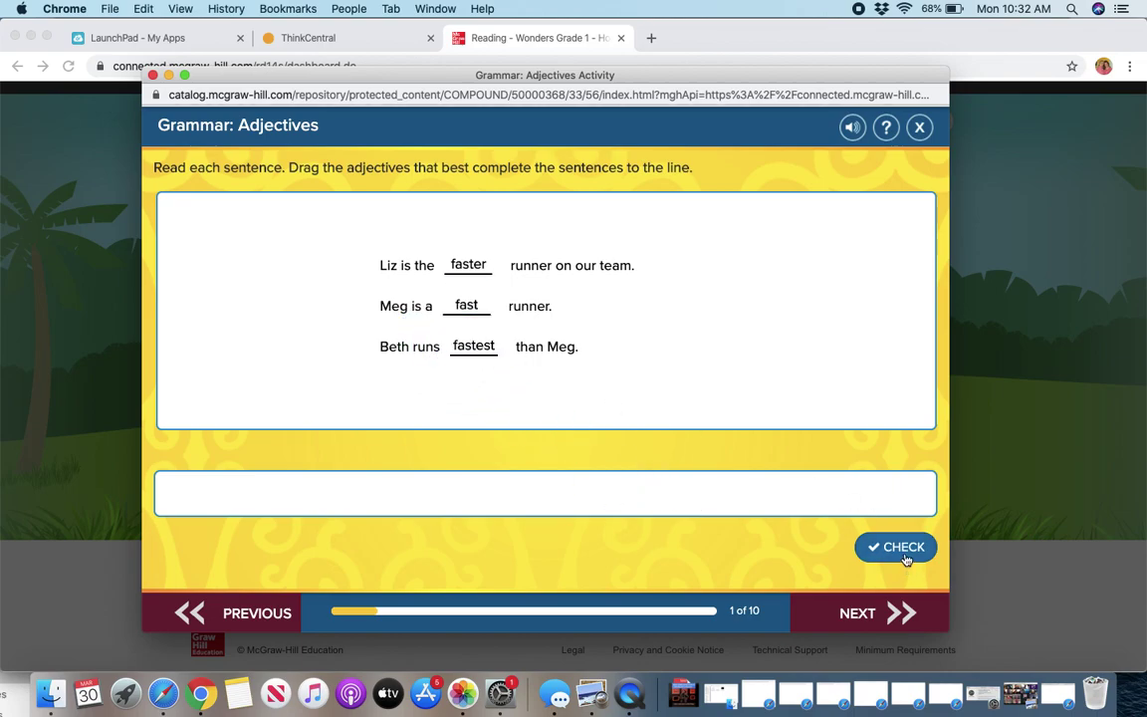
Step: Check the adjective answers, close the Grammar Activity, and browse the remaining games before closing This Week's Games
click(905, 556)
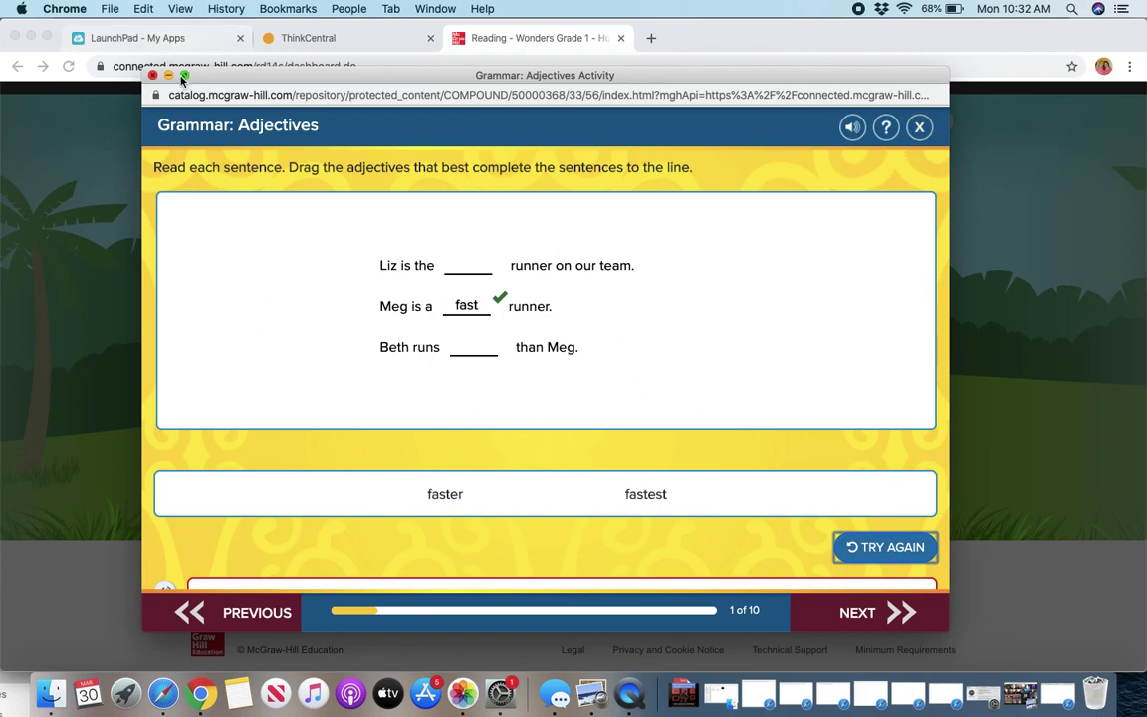
click(152, 75)
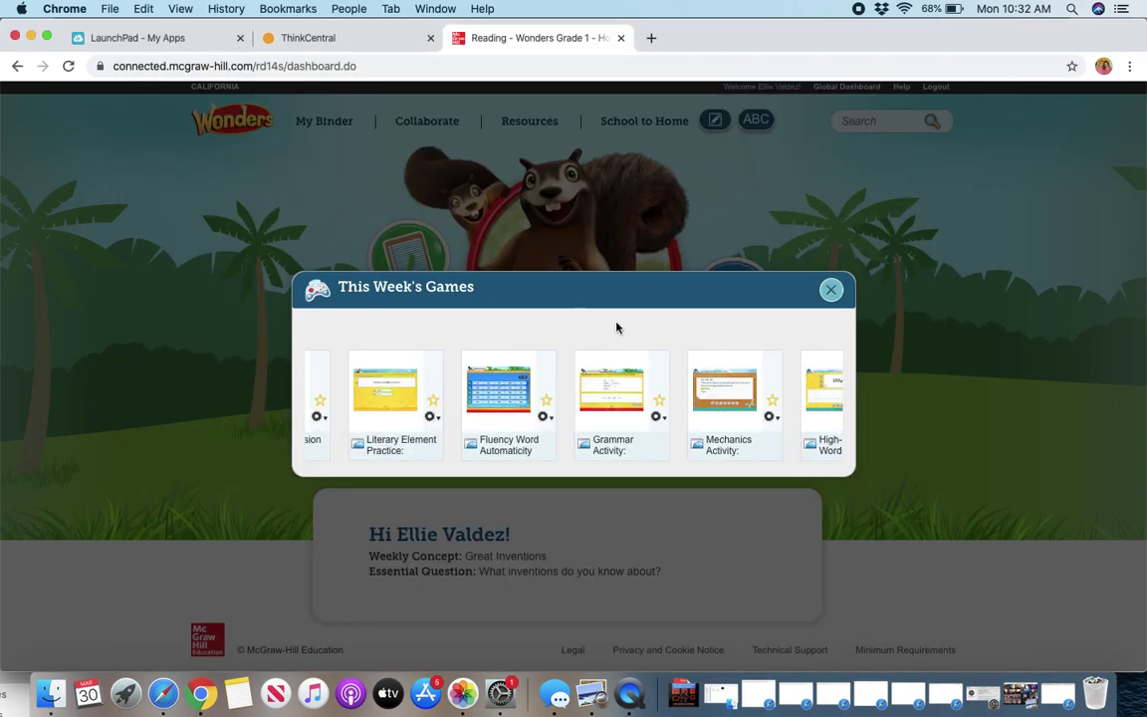
scroll(583, 400, right, 15)
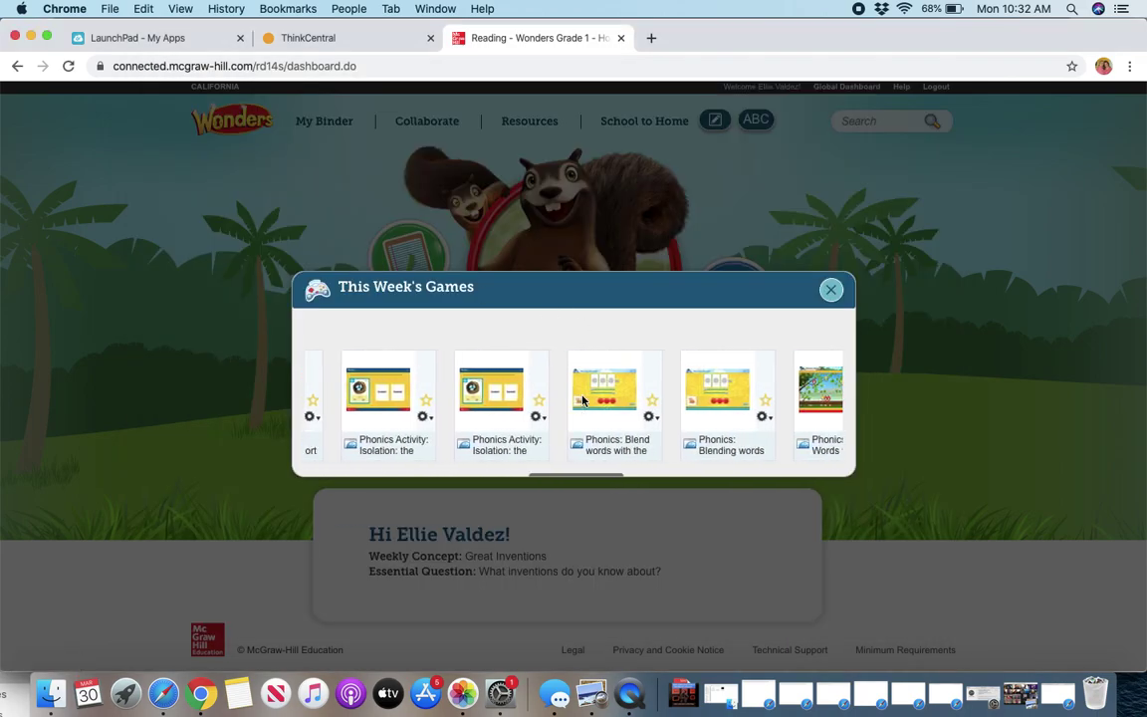
click(831, 288)
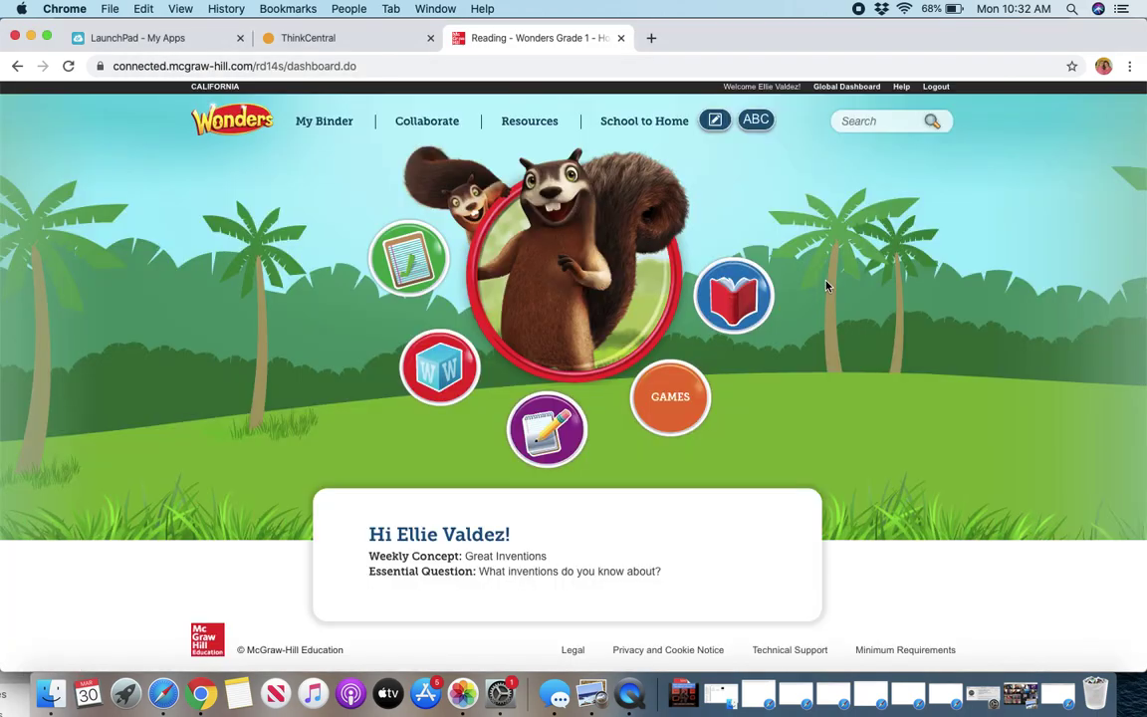
Step: View the Writing resources and the tests and quizzes listed in My Binder
click(549, 448)
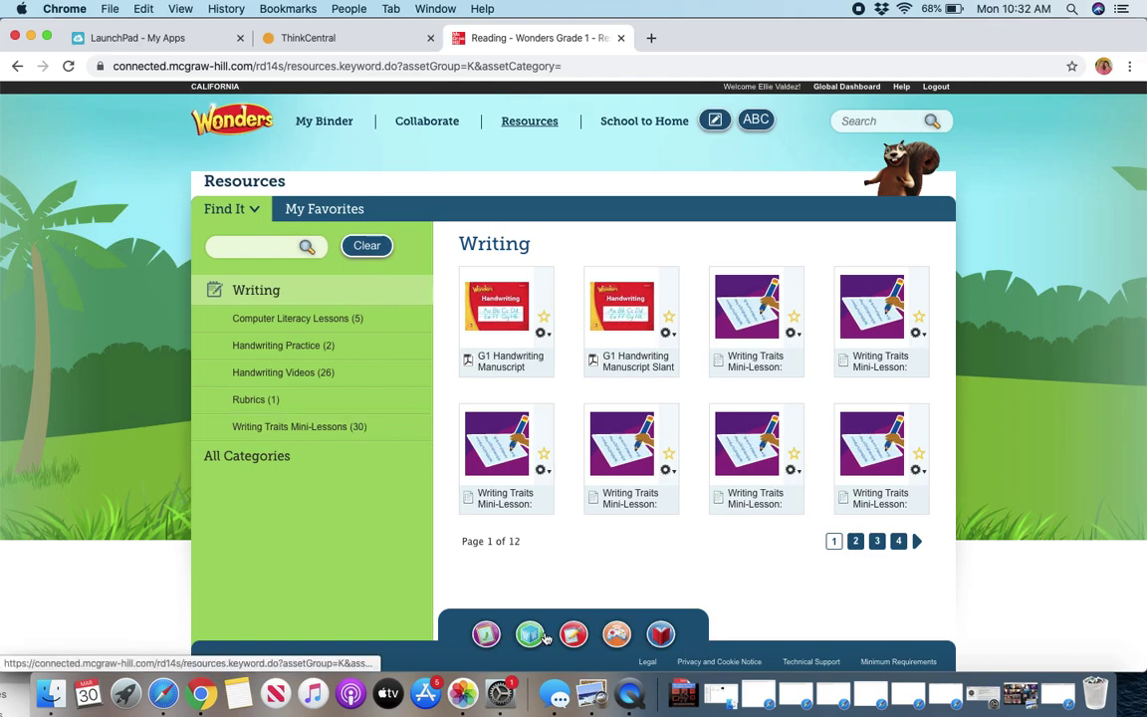
click(499, 638)
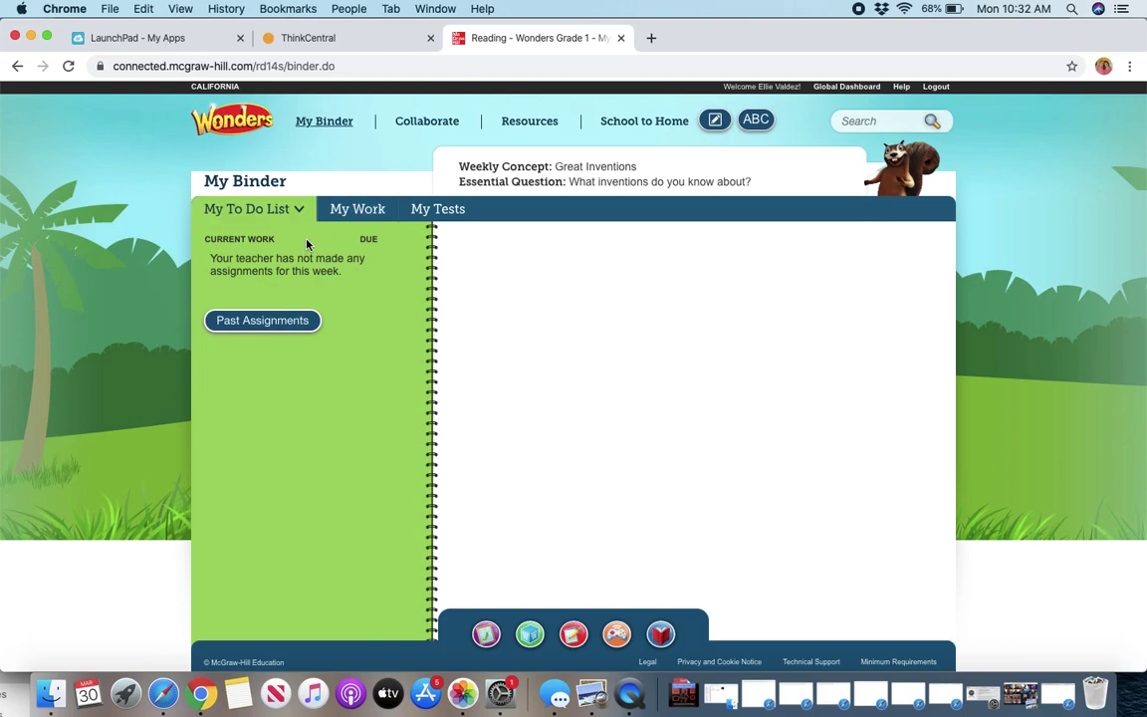
click(431, 214)
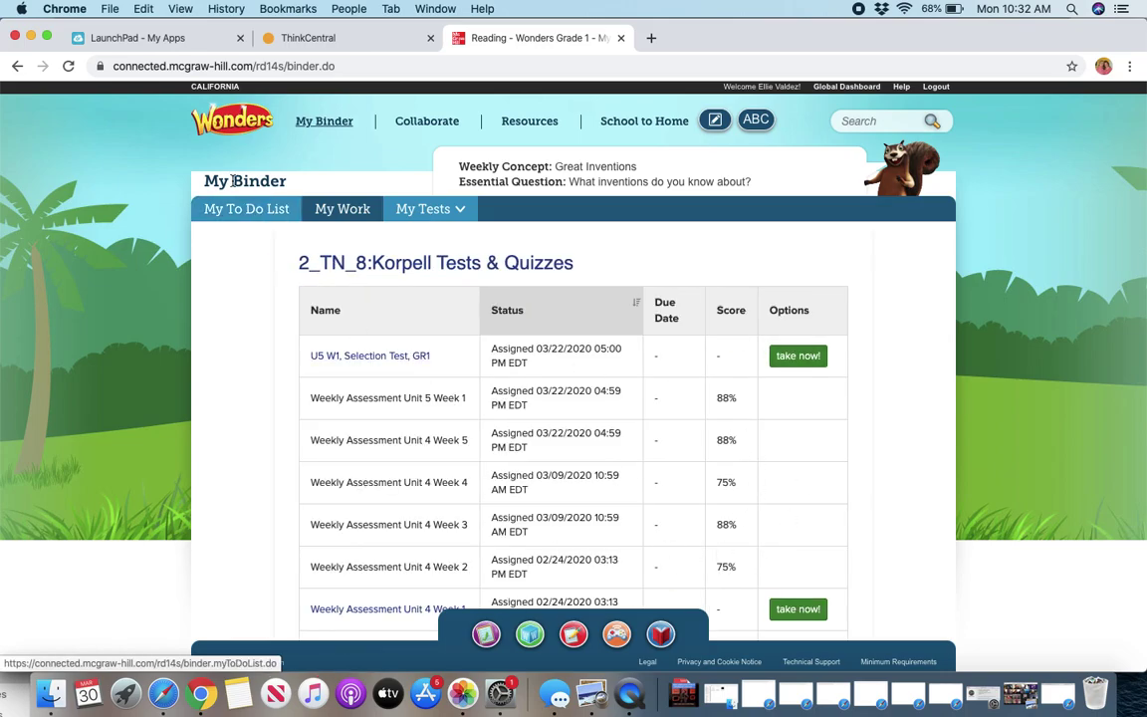
Step: Switch to ThinkCentral and open the Counters tool from Virtual Manipulatives, GK-2
click(344, 32)
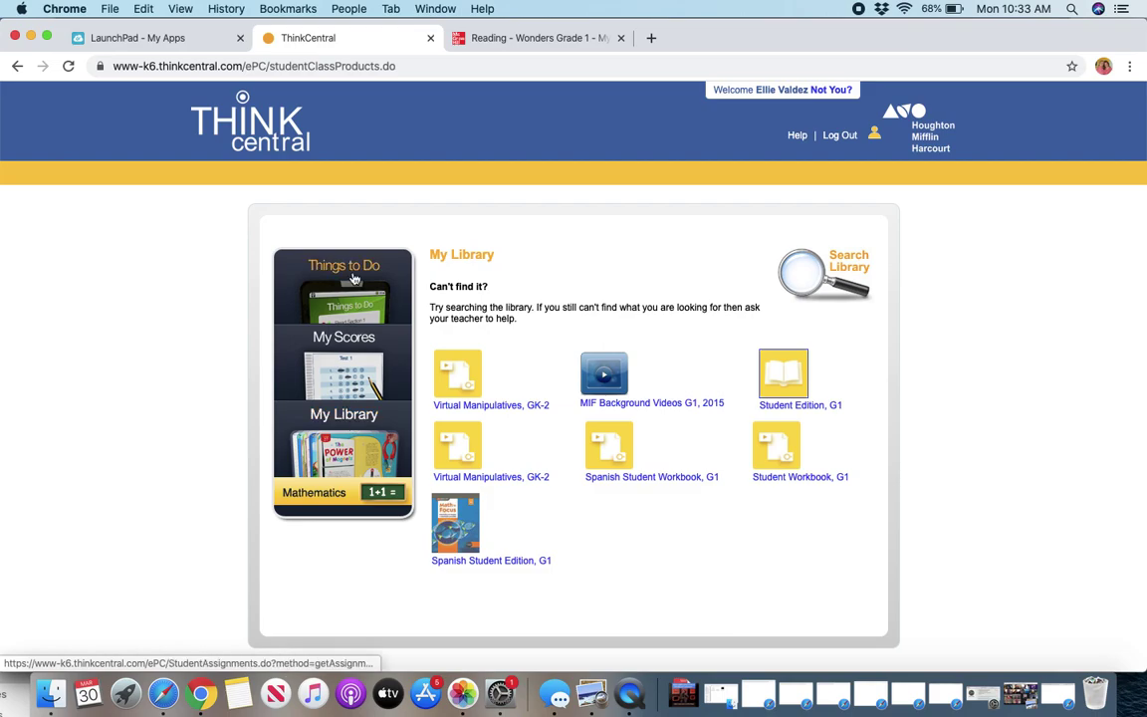
click(461, 369)
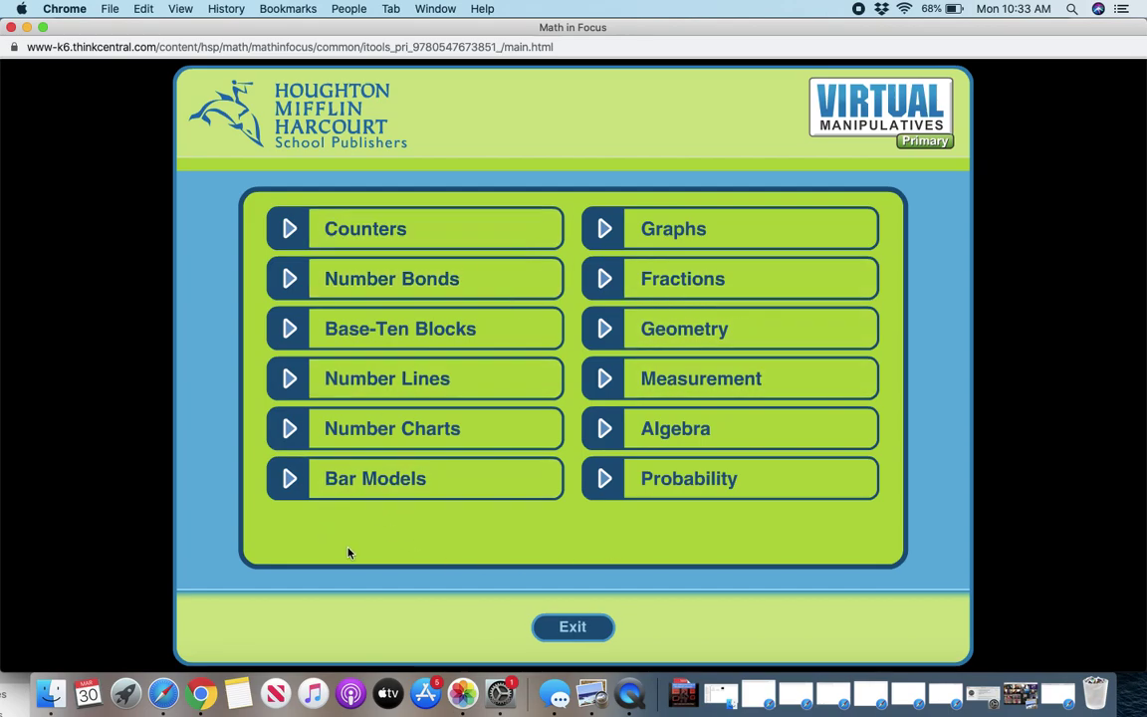
click(445, 230)
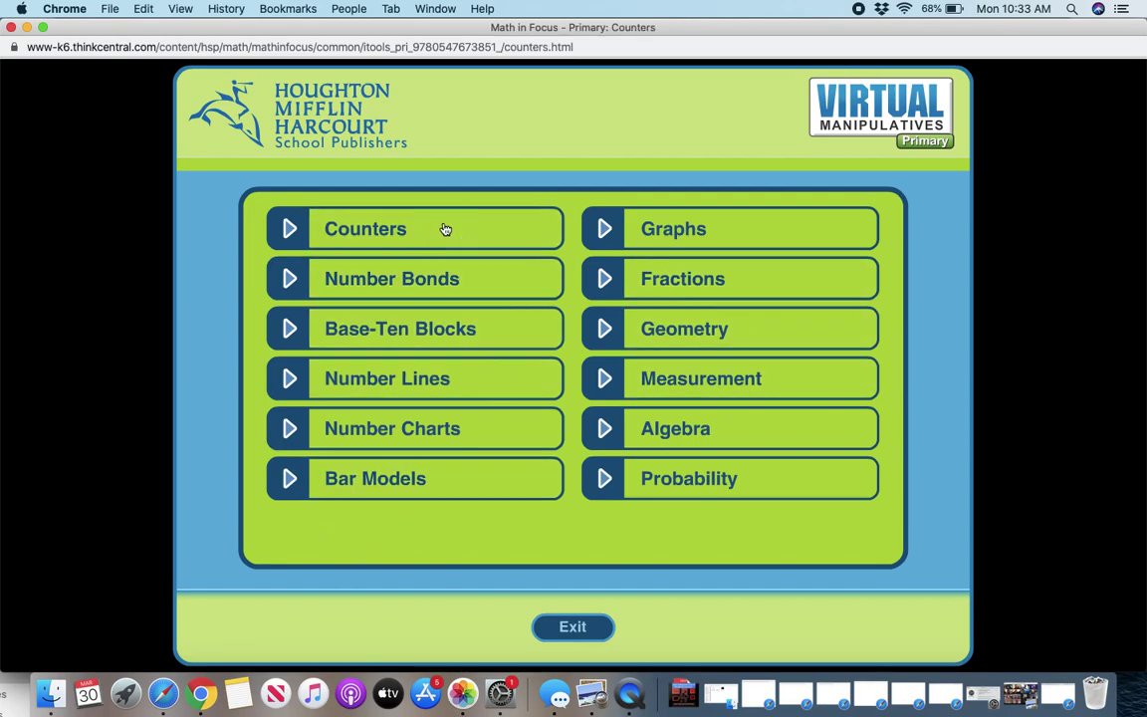
Step: Place six blue cubes in the counting workspace and line them up
click(227, 264)
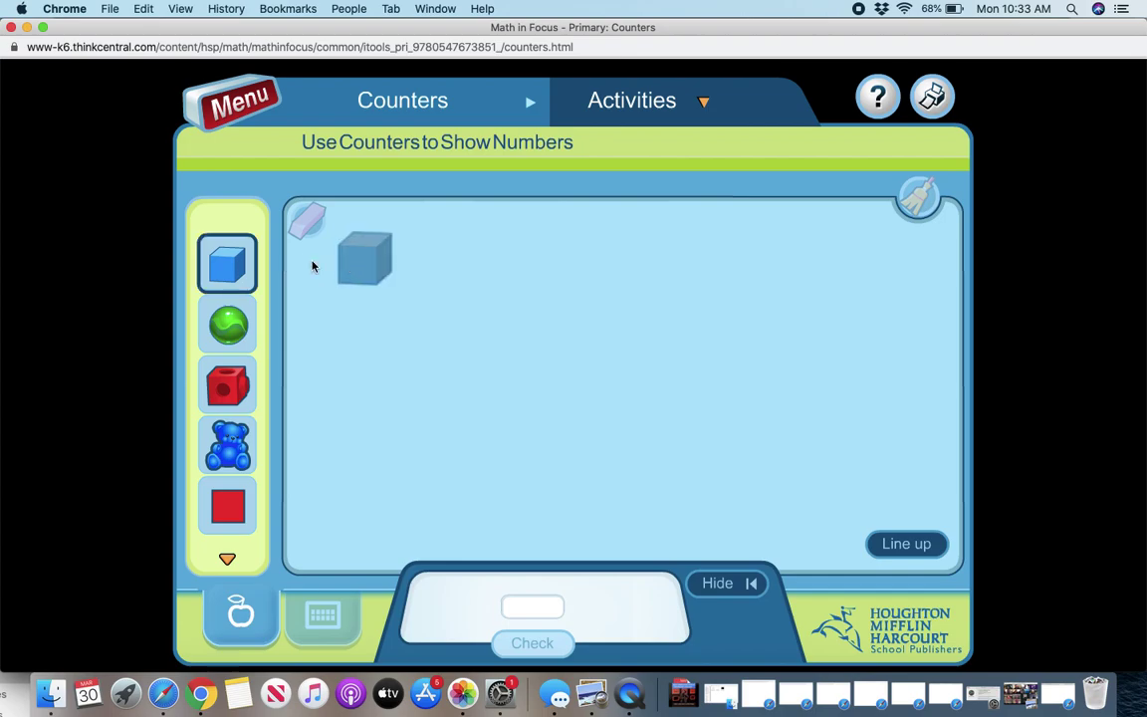
click(398, 310)
click(474, 332)
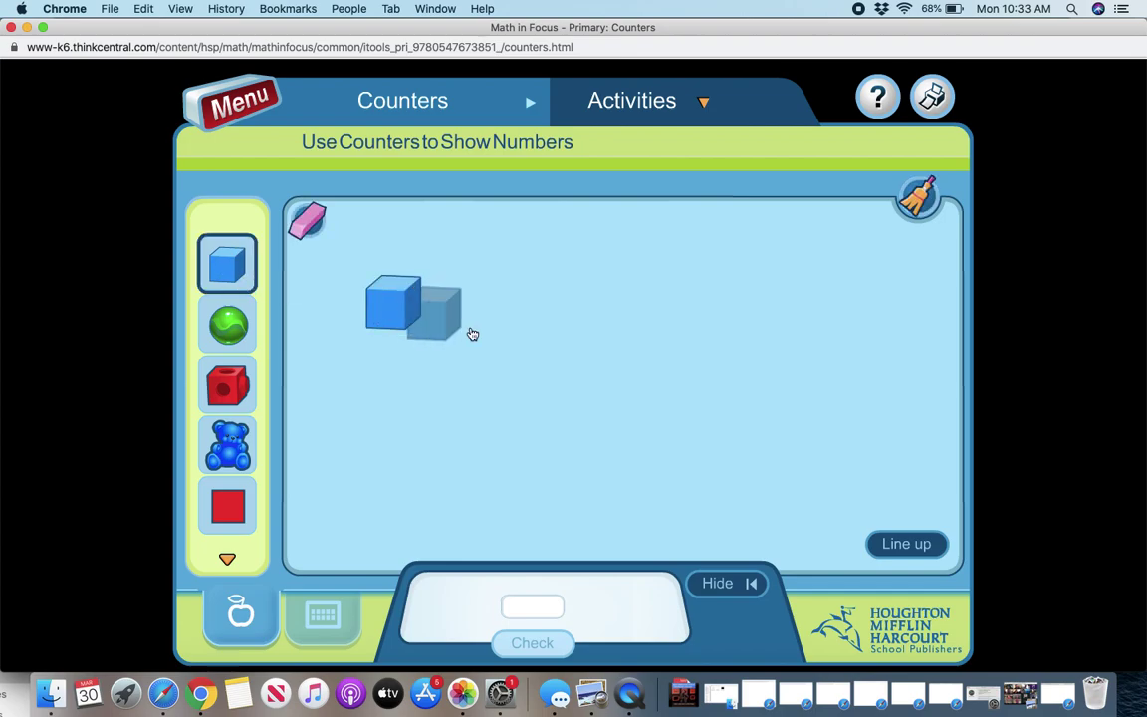
click(611, 369)
key(XF86AudioRaiseVolume)
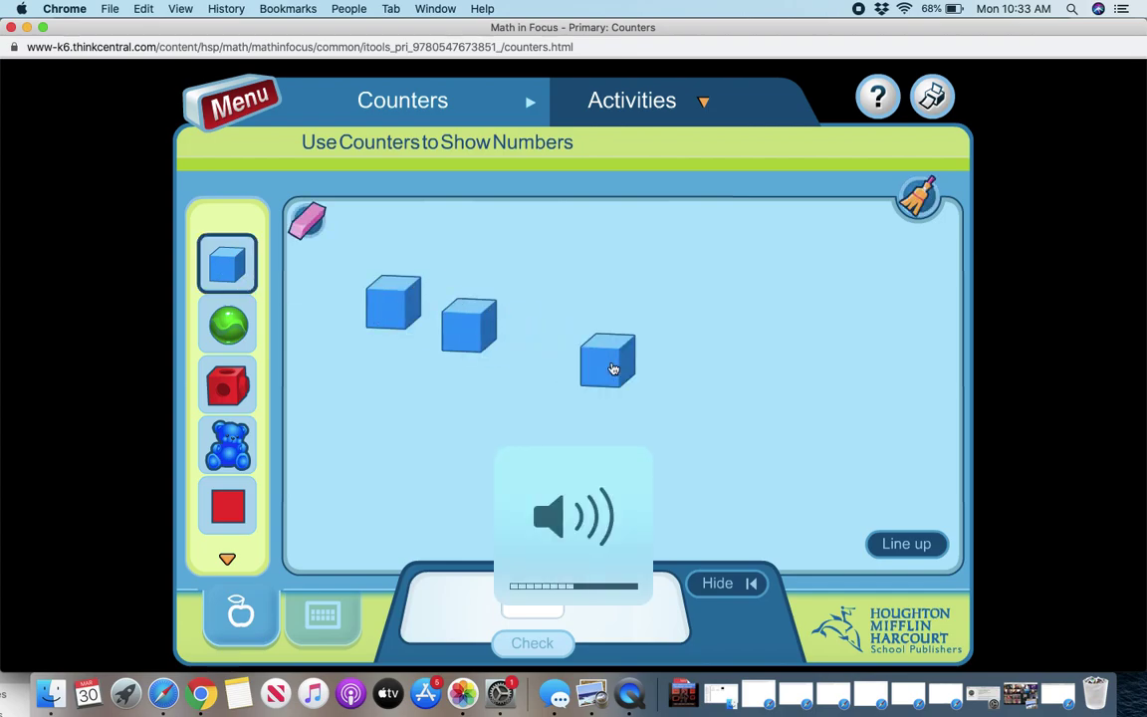
click(591, 304)
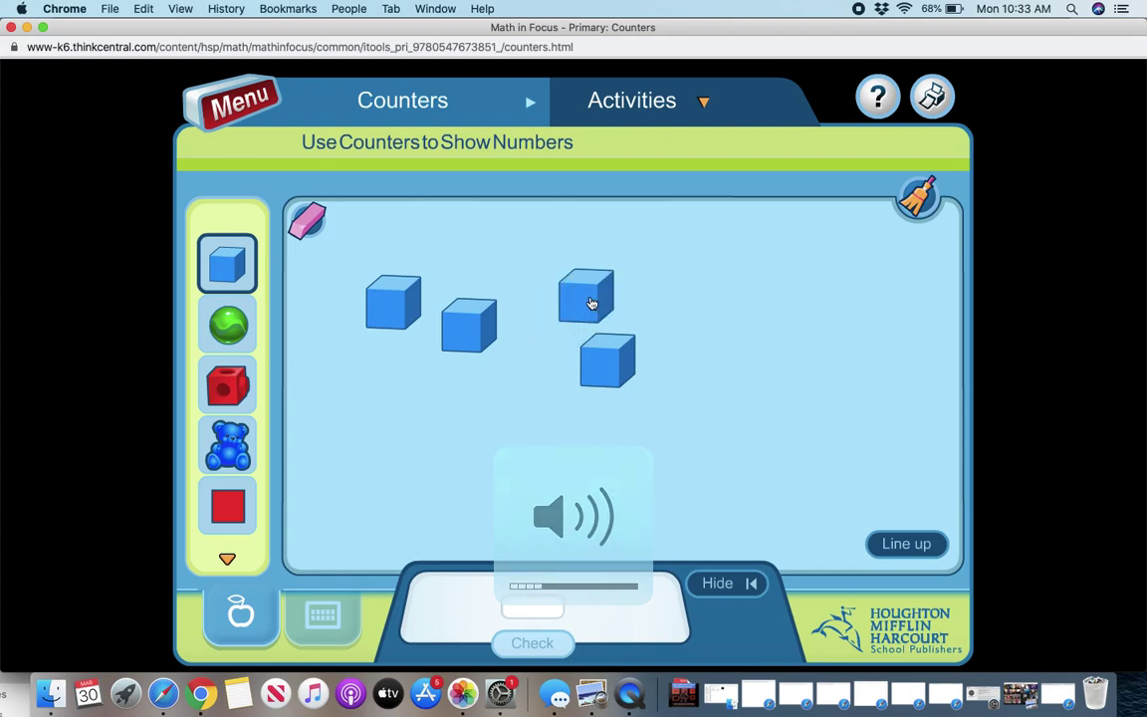
click(531, 440)
click(749, 416)
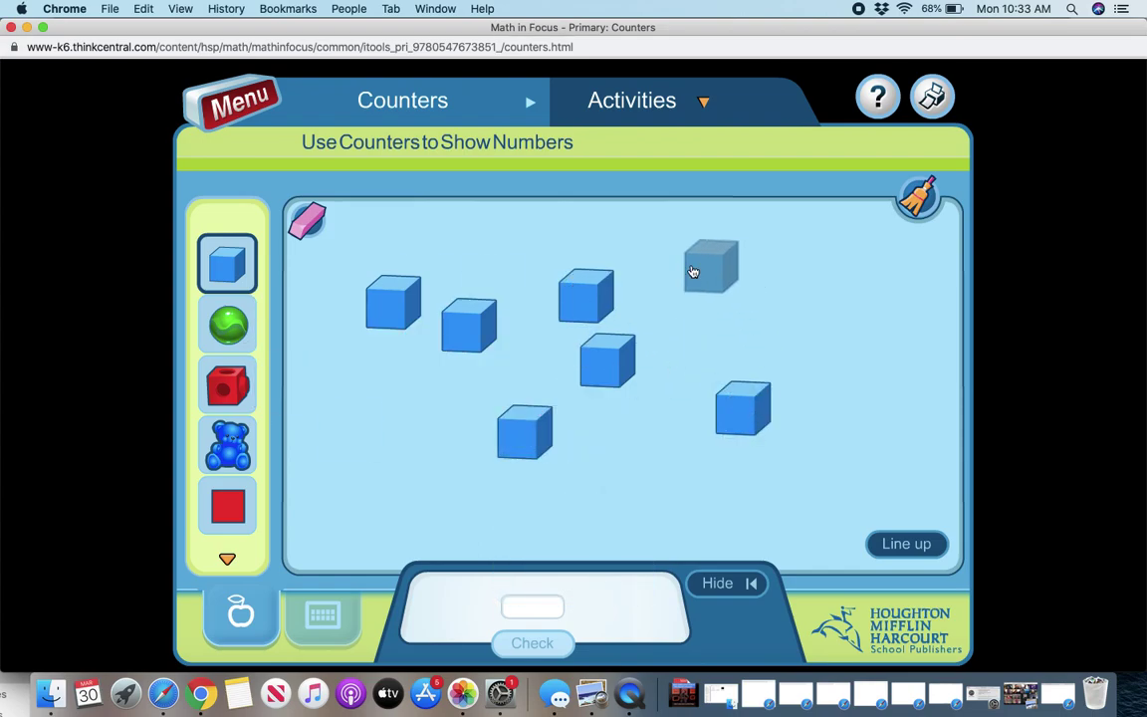
click(901, 556)
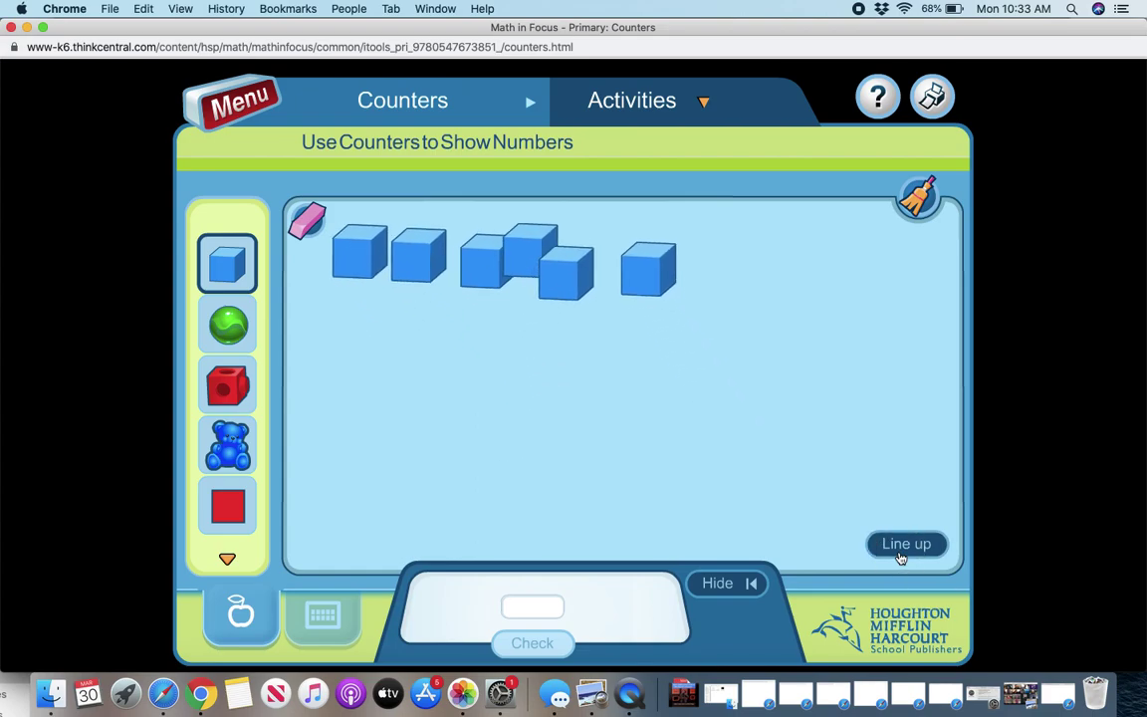
Step: Add three green marbles below the blue cubes and line up all the counters
mouse_move(229, 335)
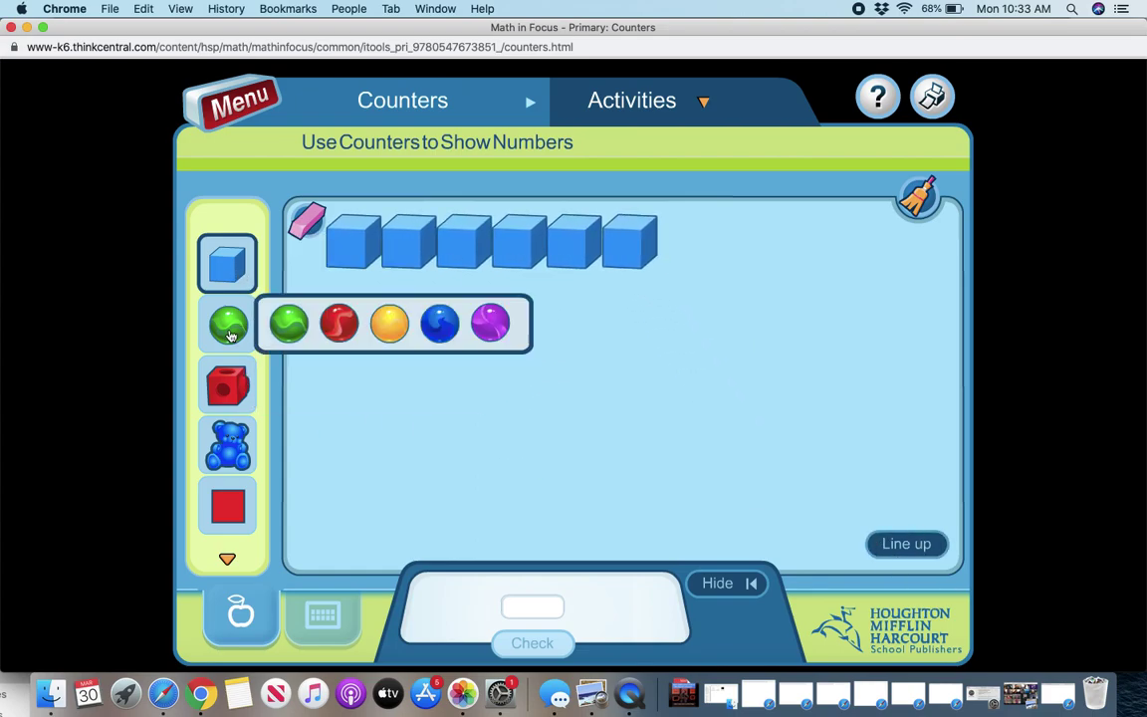
click(277, 333)
click(339, 337)
click(406, 335)
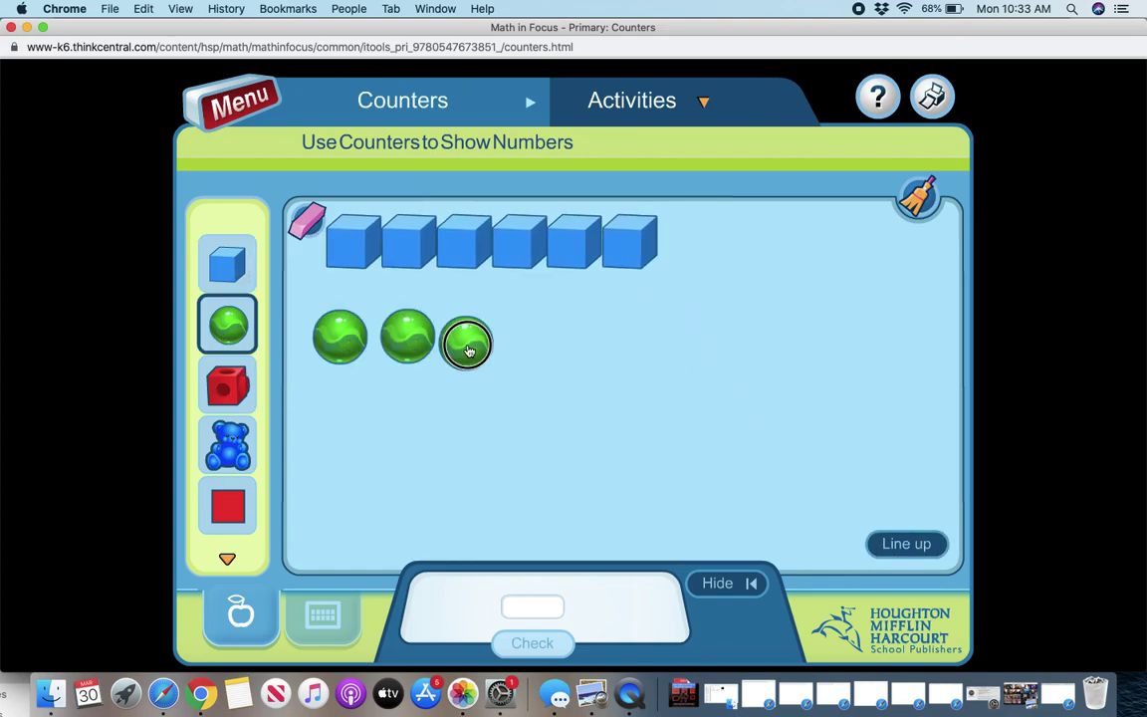
click(468, 349)
click(932, 544)
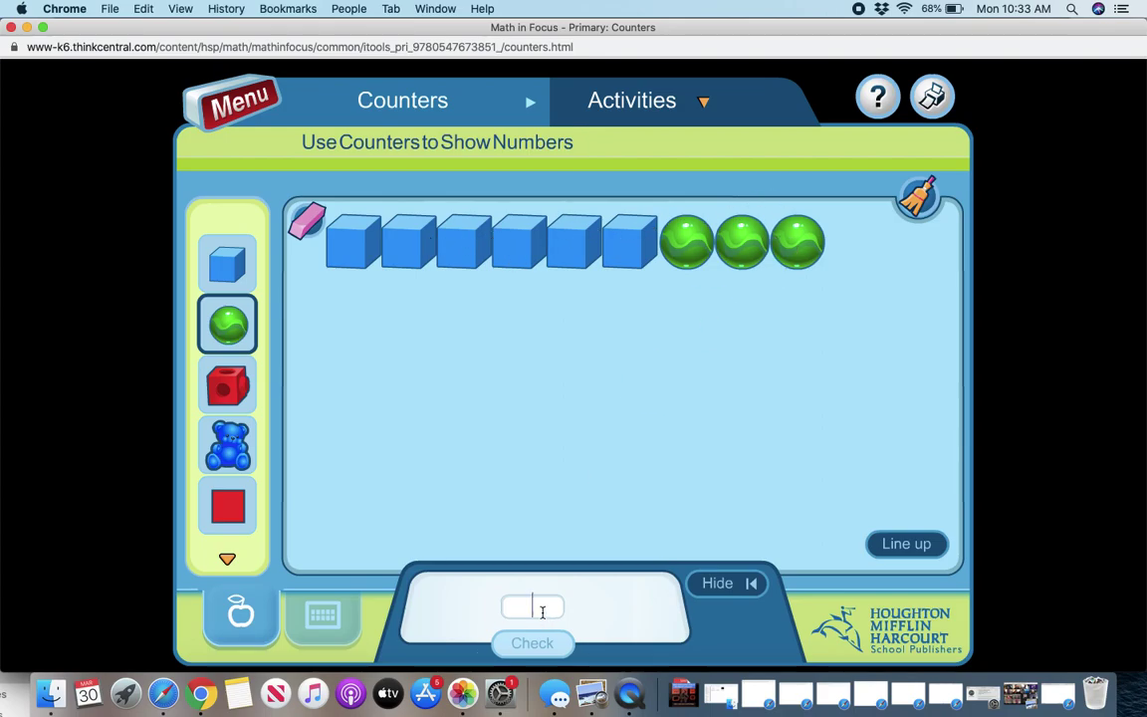
Step: Enter 9 as the number of counters, check the answer, and clear the workspace
text(9)
click(531, 642)
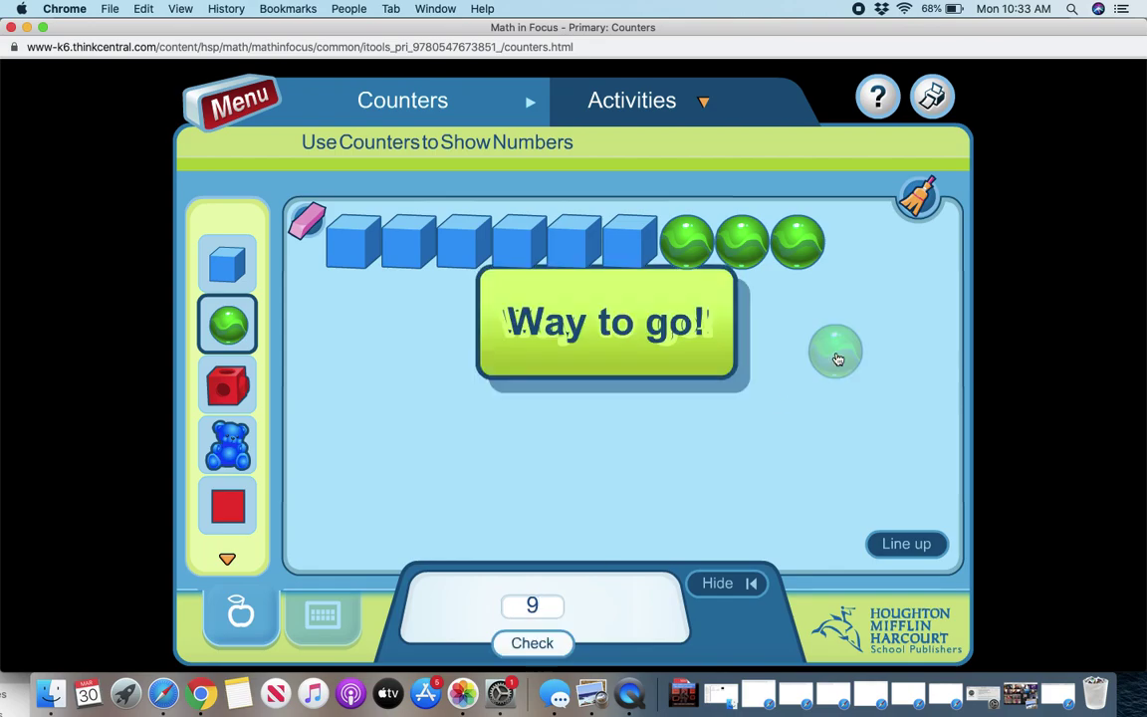
click(633, 102)
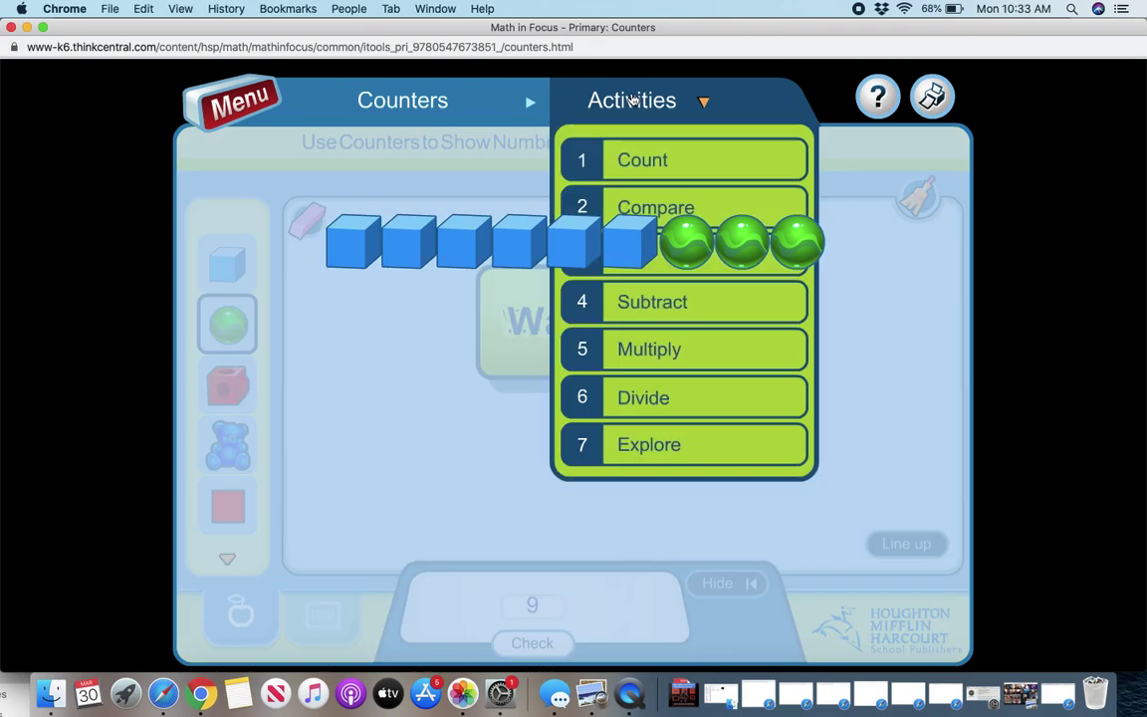
click(640, 111)
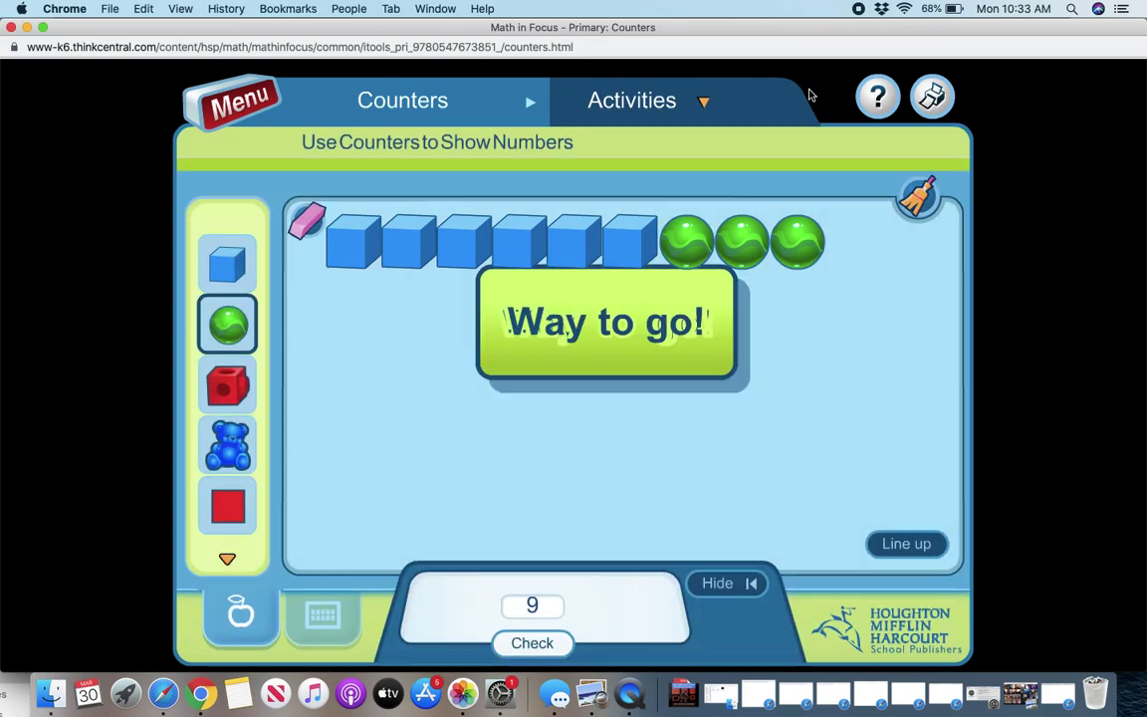
click(920, 195)
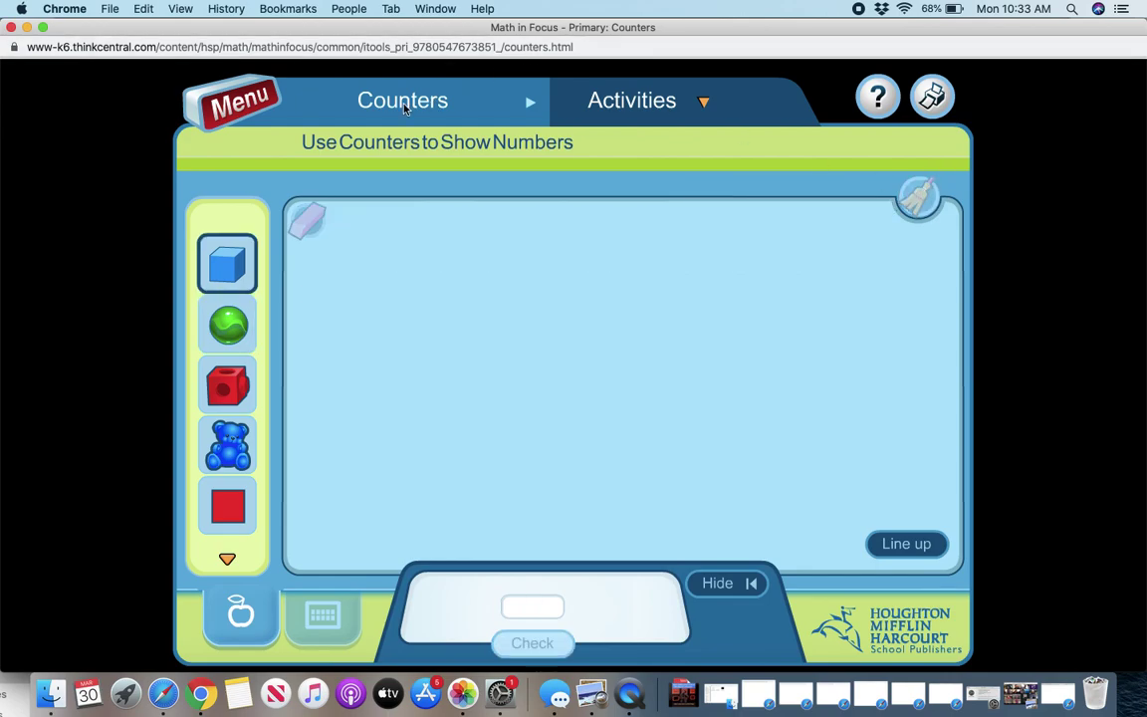
Step: Open the Compare activity and place three blue cubes in the upper section
click(703, 109)
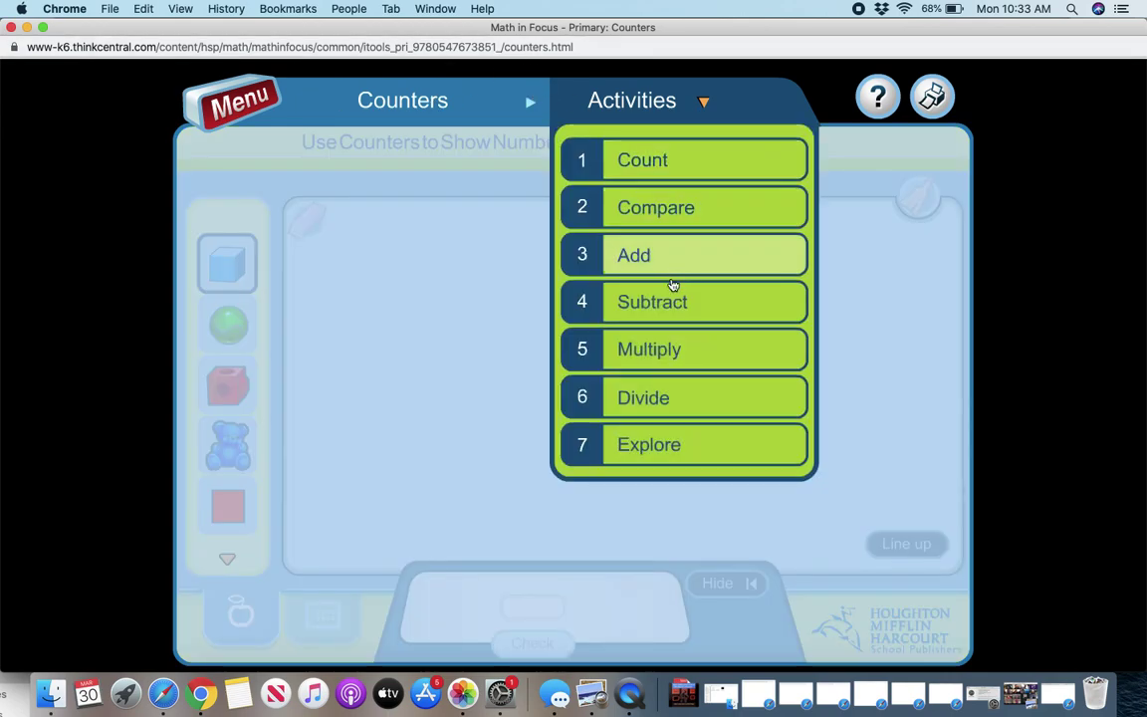
click(667, 207)
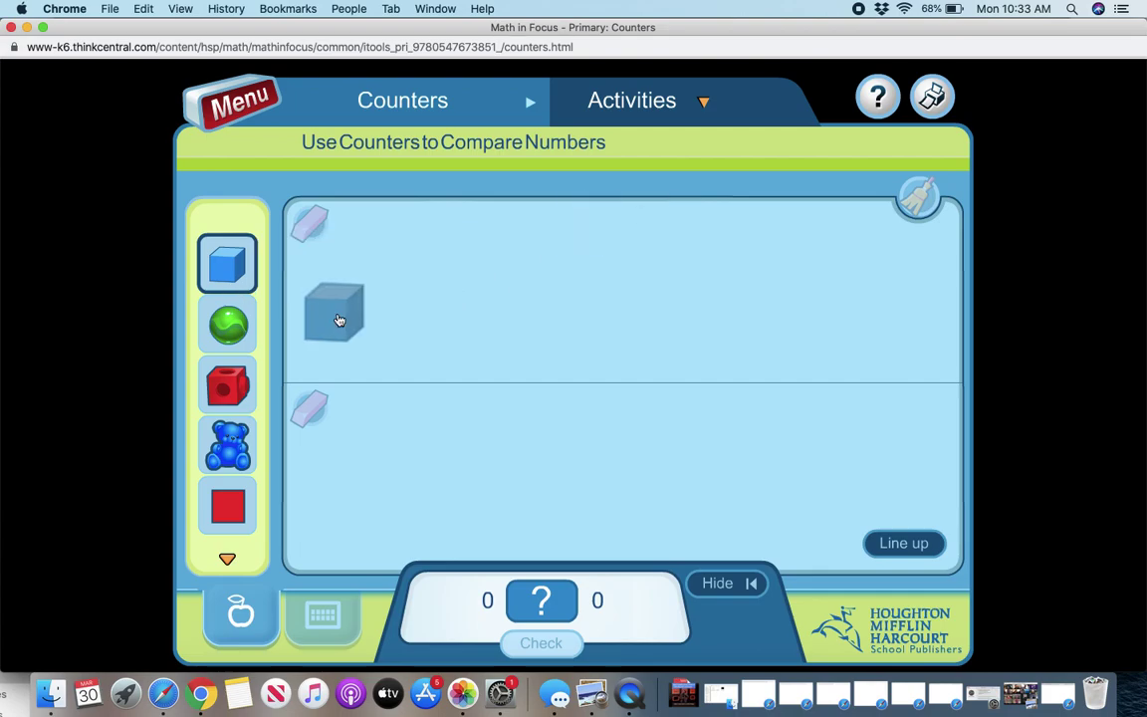
click(335, 317)
click(435, 317)
click(538, 321)
Step: Place four red connecting cubes in the lower section and line up both groups
click(227, 384)
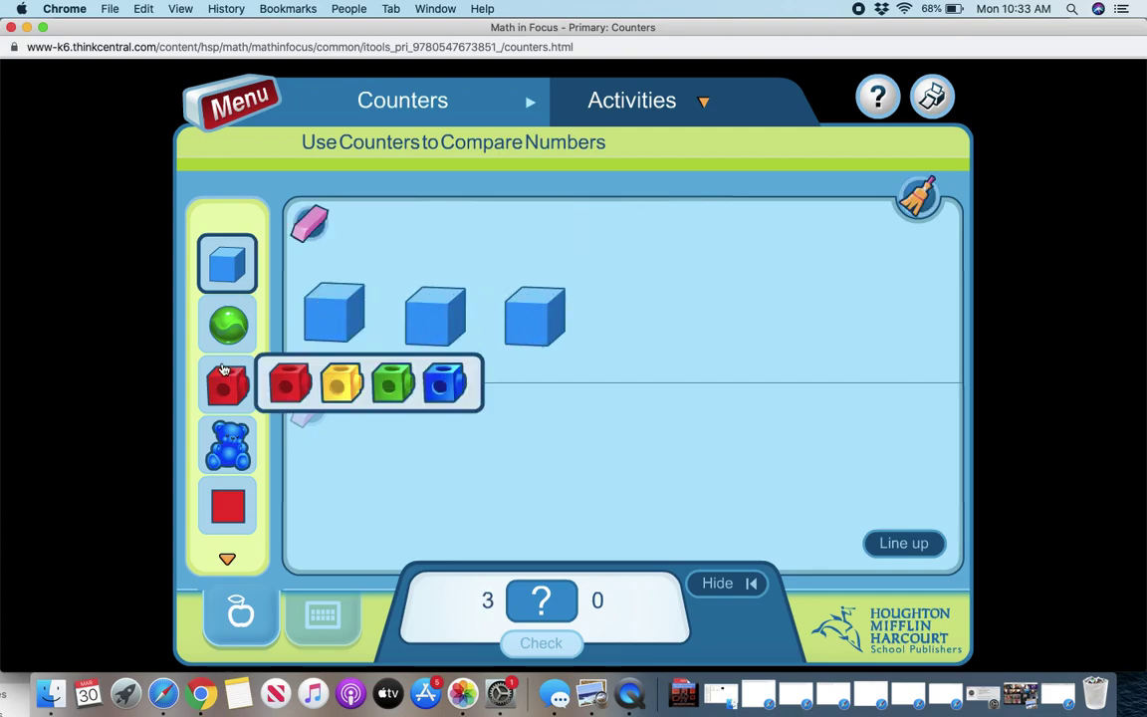
click(292, 385)
click(396, 490)
click(501, 492)
click(633, 478)
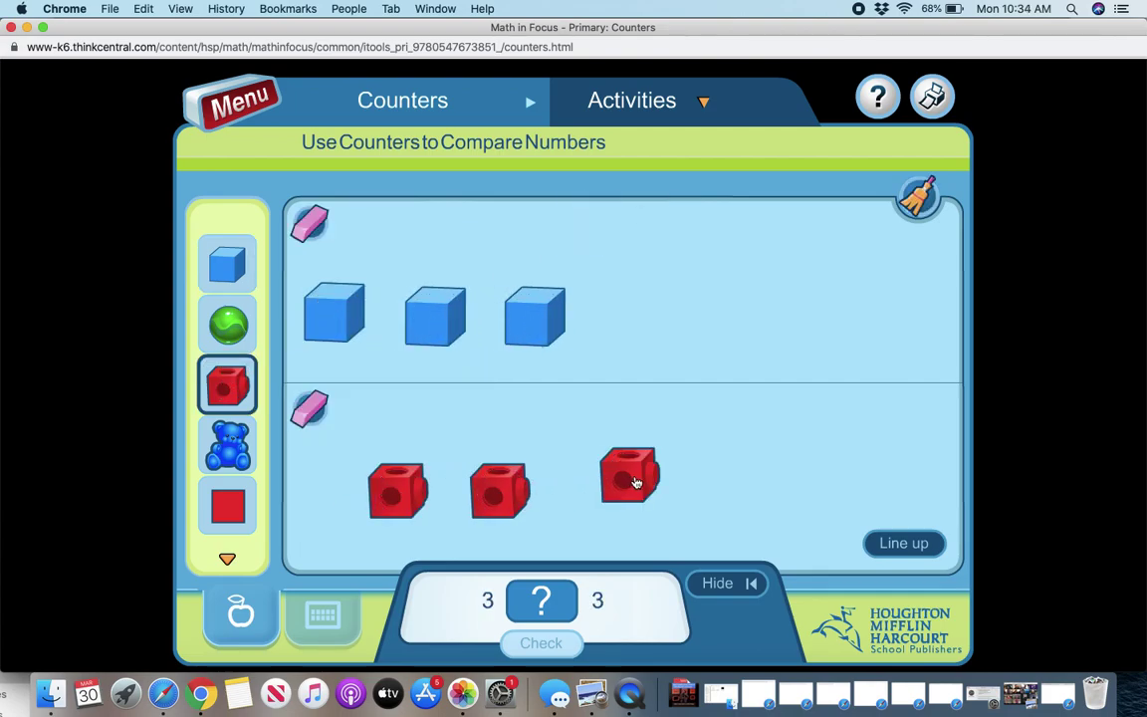
click(768, 510)
click(882, 546)
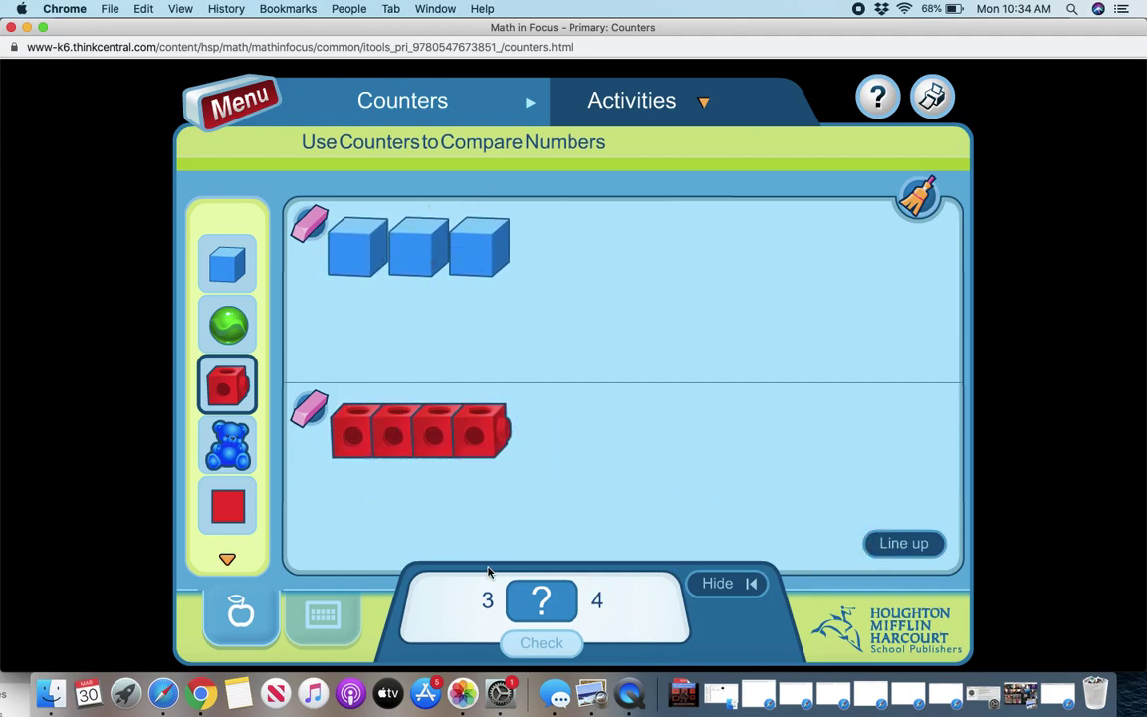
Step: Choose the < sign to compare 3 and 4, and check the answer
click(538, 600)
click(530, 606)
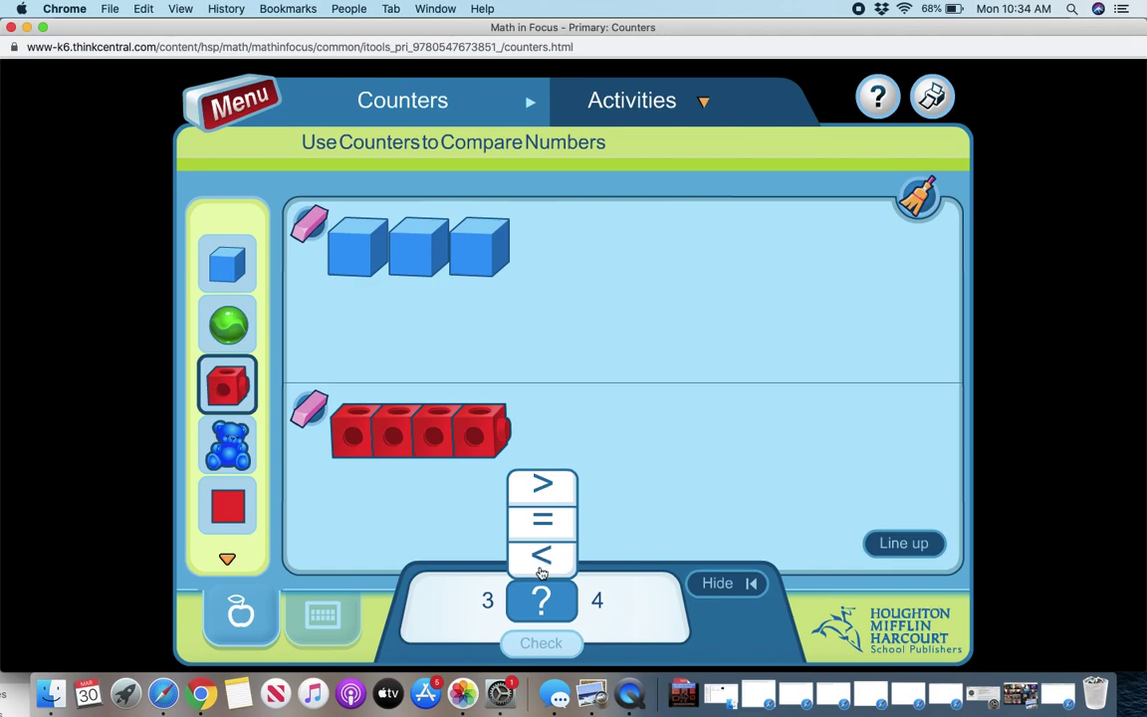
click(541, 573)
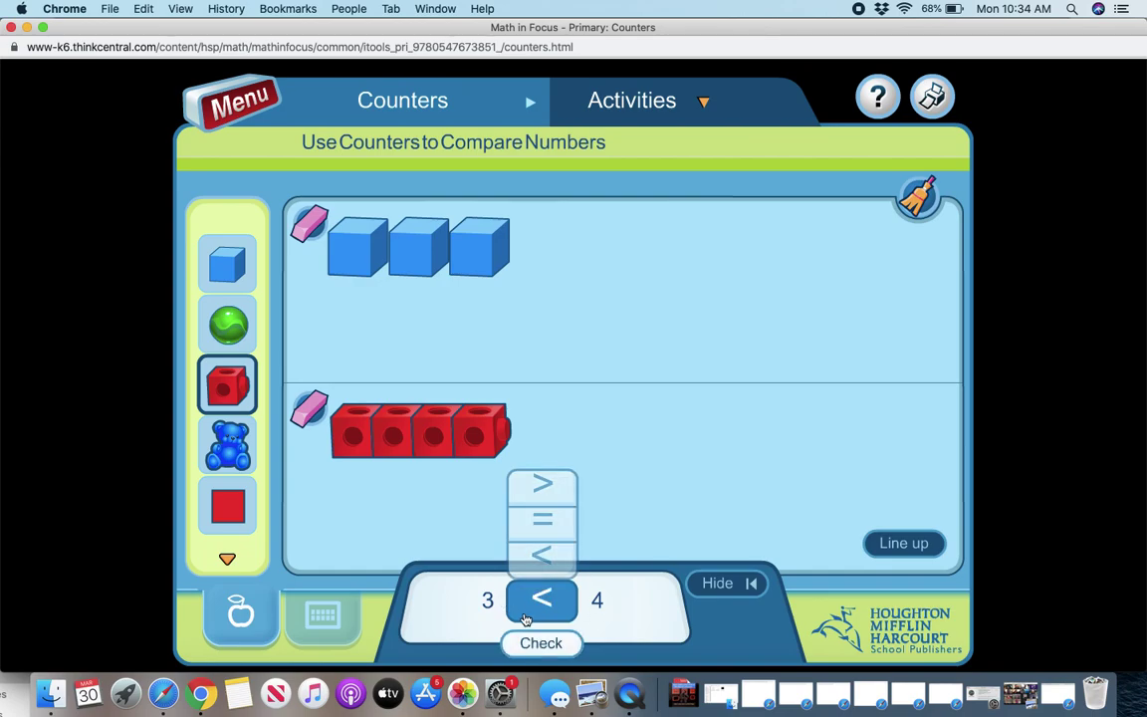
click(550, 645)
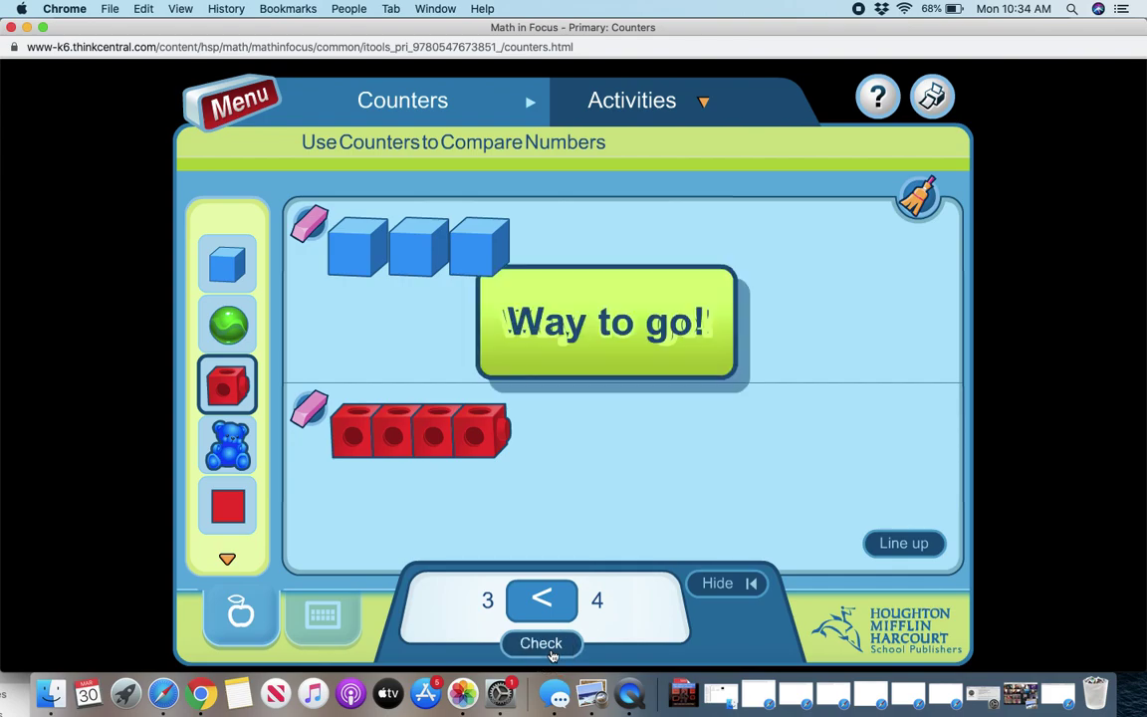
Step: Open the Add activity and place three blue cubes in each section to model 3 + 3
click(657, 110)
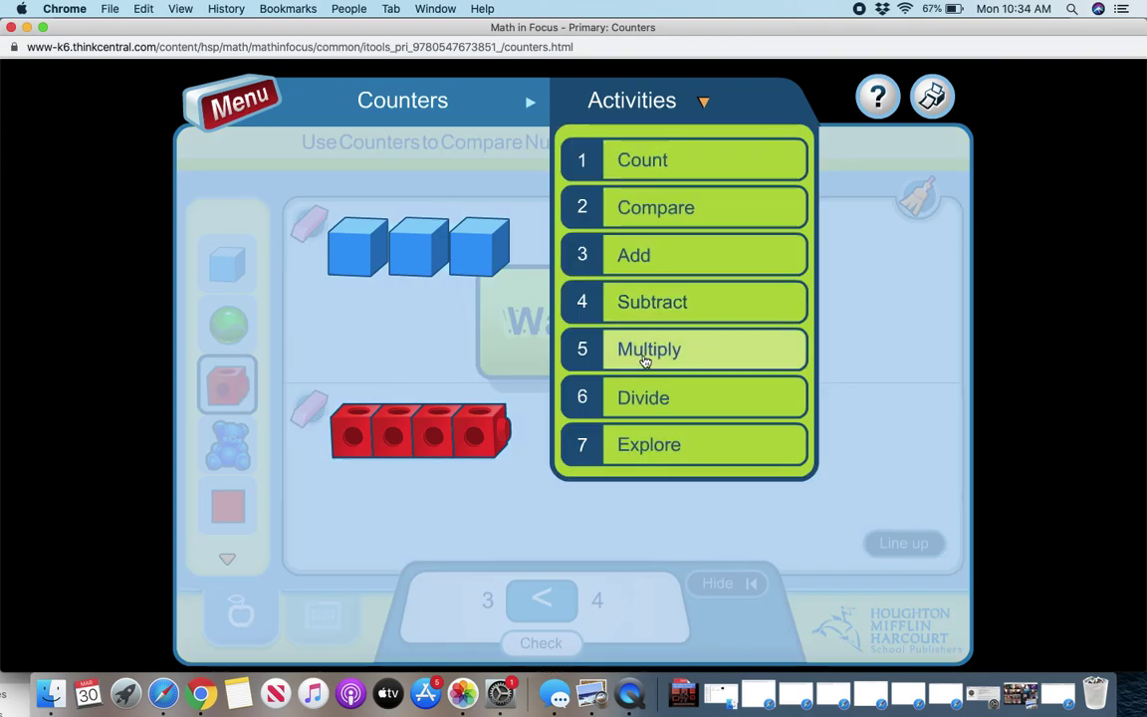
click(641, 247)
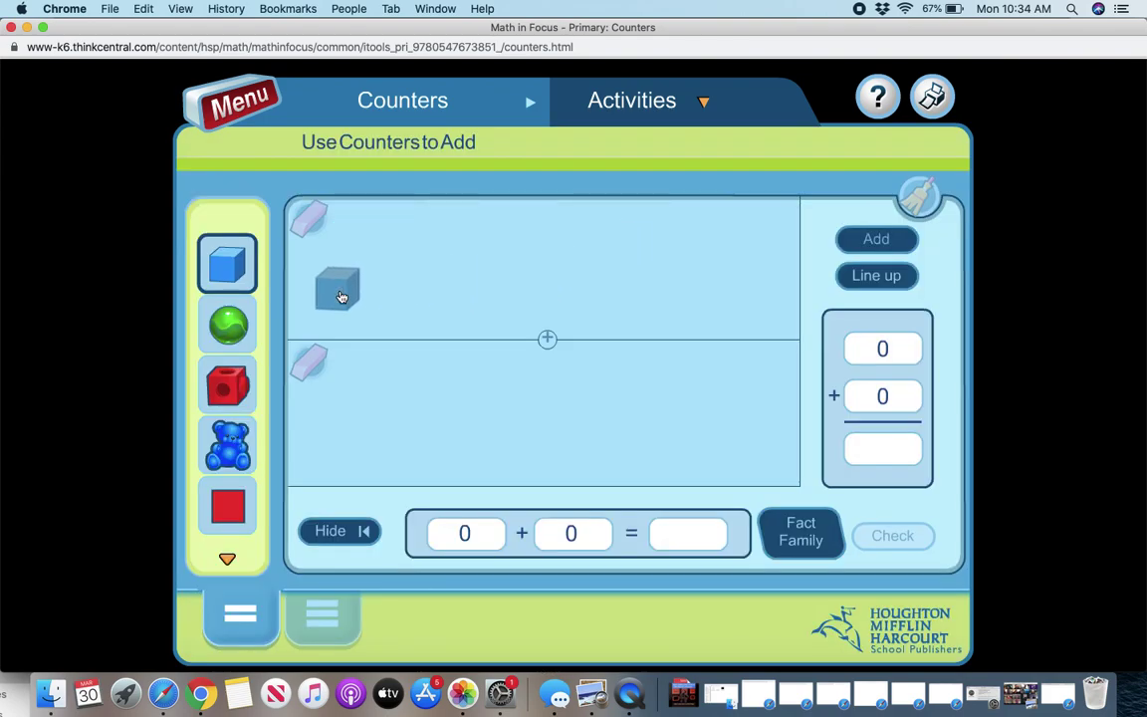
click(378, 283)
click(530, 284)
click(628, 287)
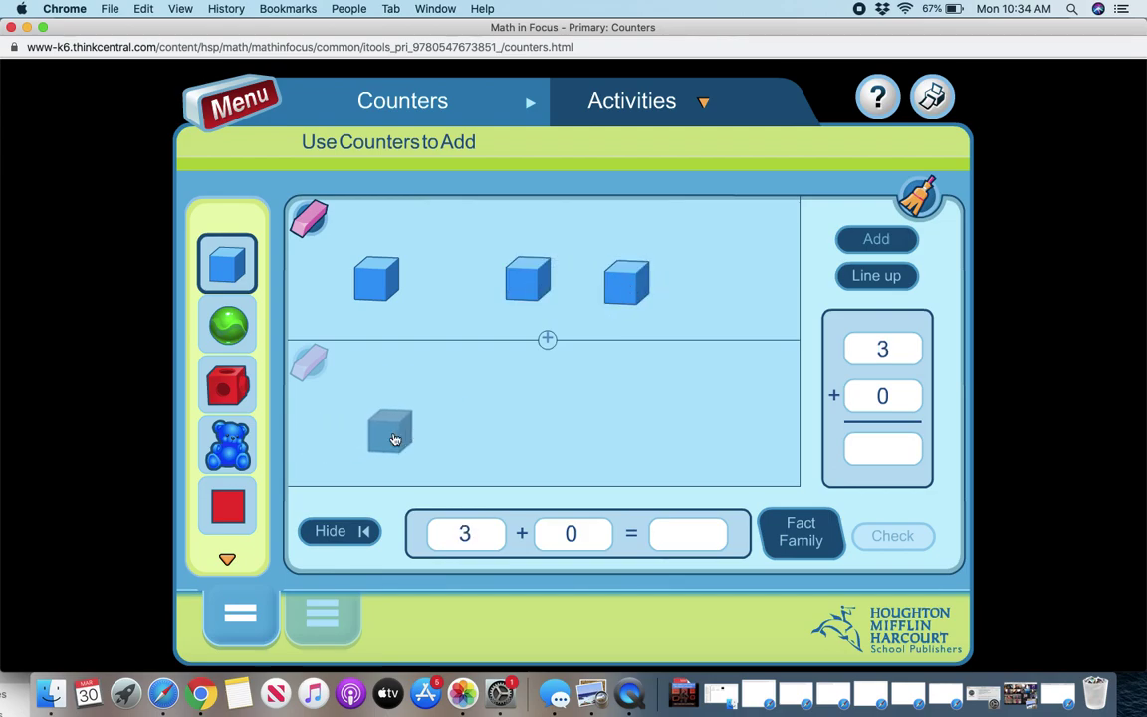
click(381, 436)
click(455, 425)
click(595, 422)
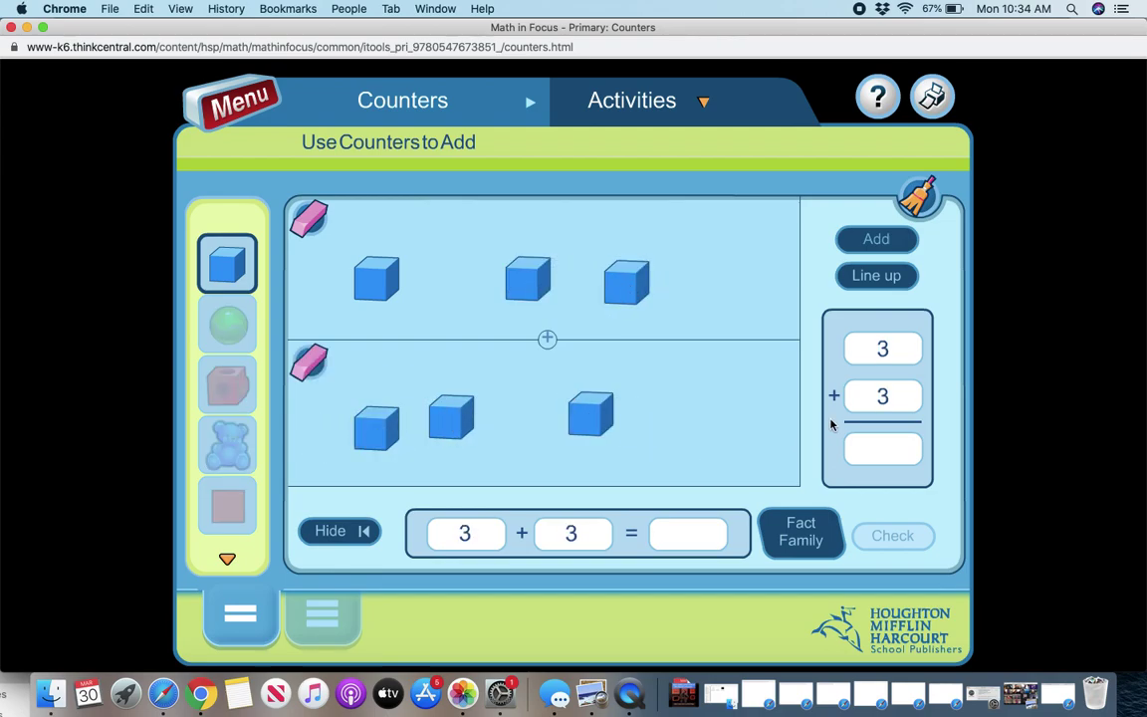
Step: Line up and combine the cubes with 6 entered as the sum of 3 + 3, and view its fact family
click(878, 275)
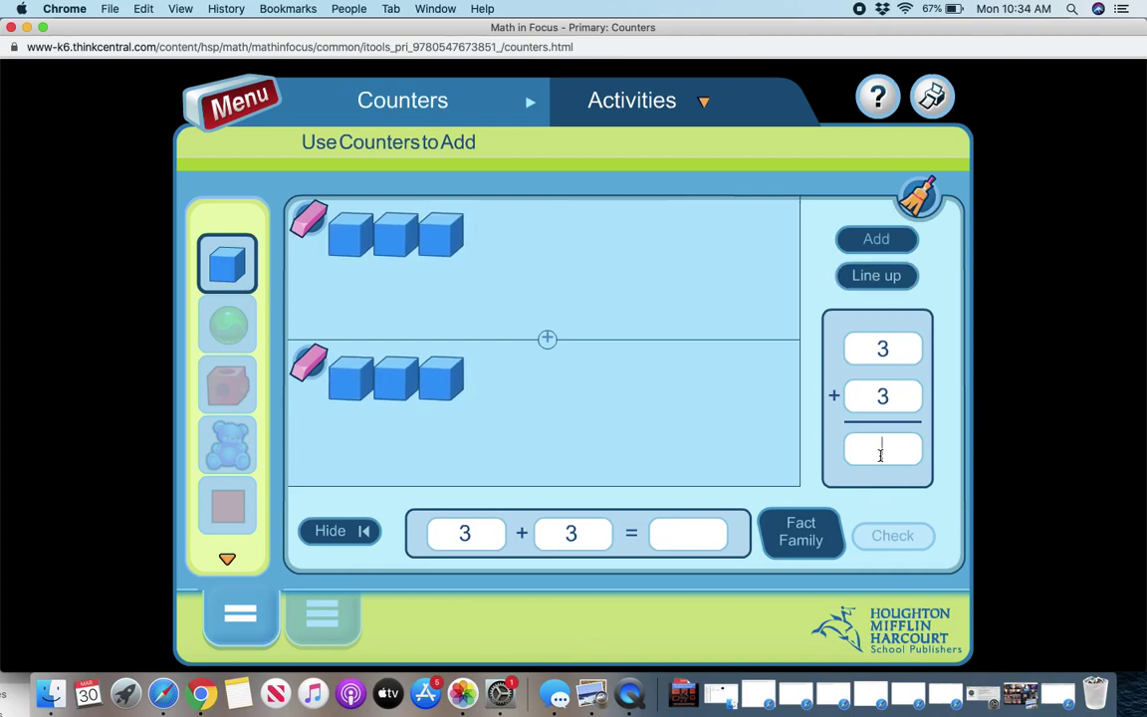
text(6)
click(876, 239)
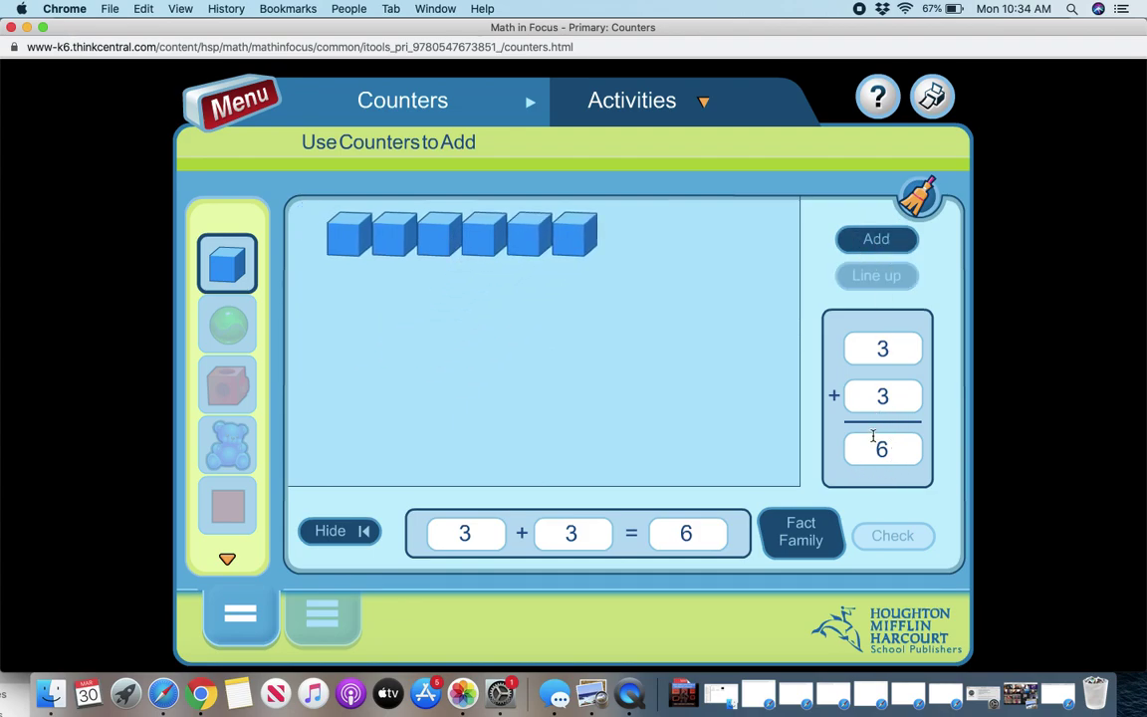
click(800, 540)
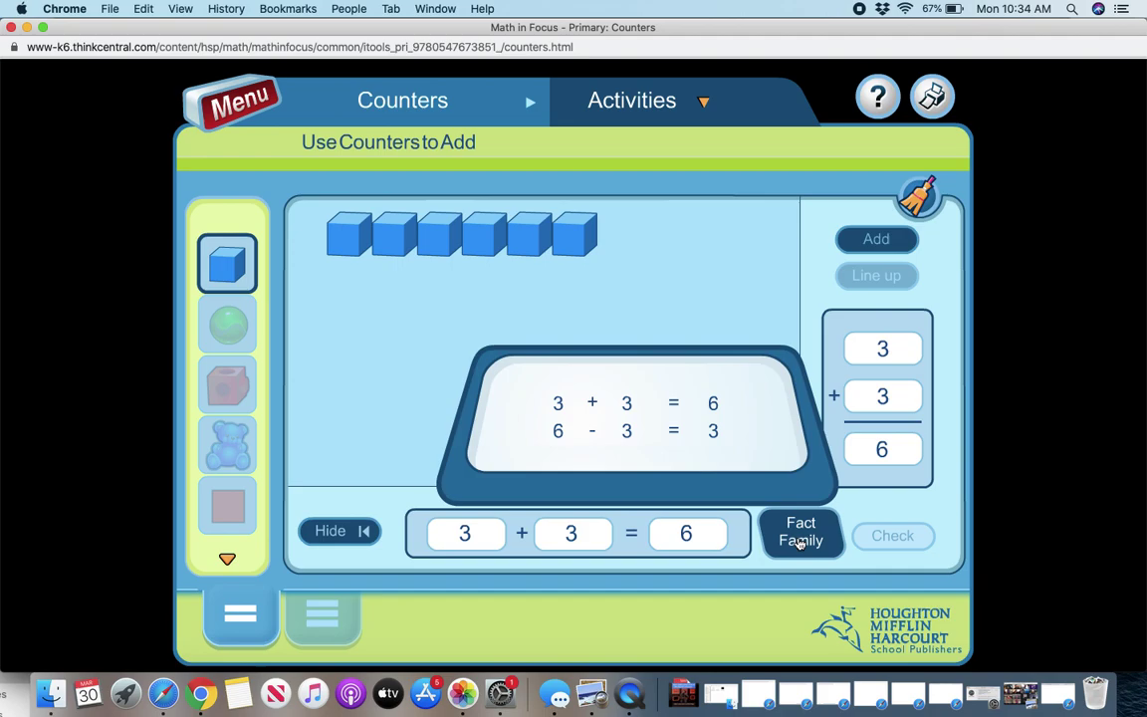
click(800, 543)
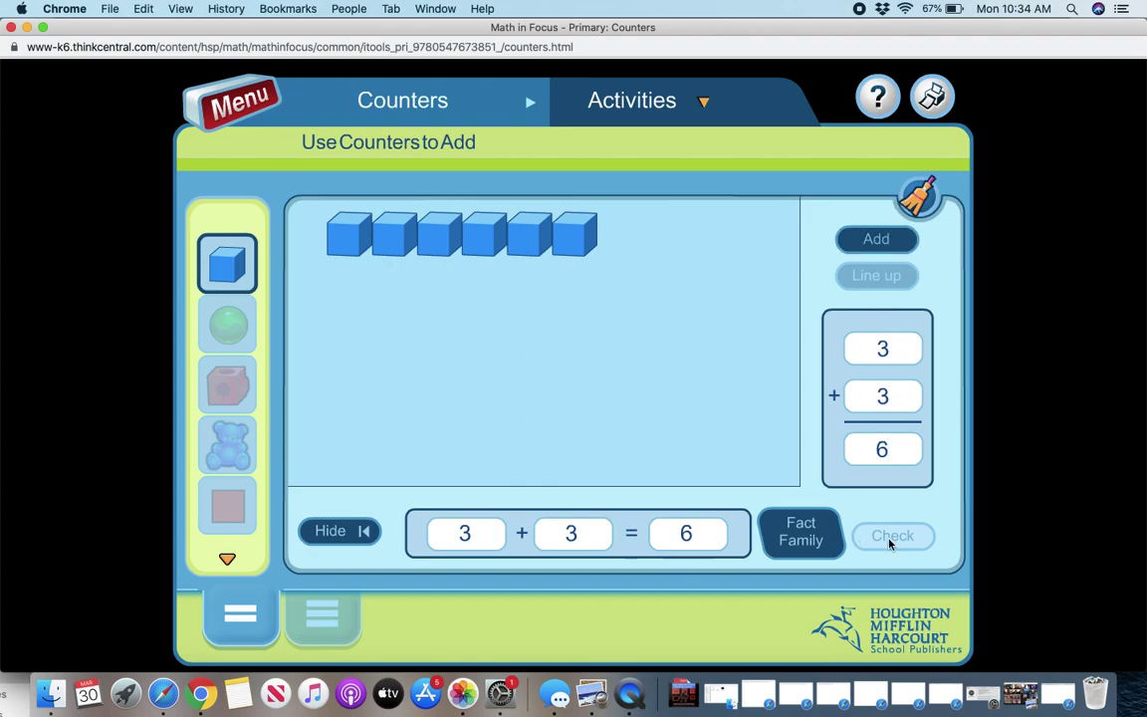
Step: Open the Subtract activity and model 6 with six blue cubes arranged in a row
click(685, 101)
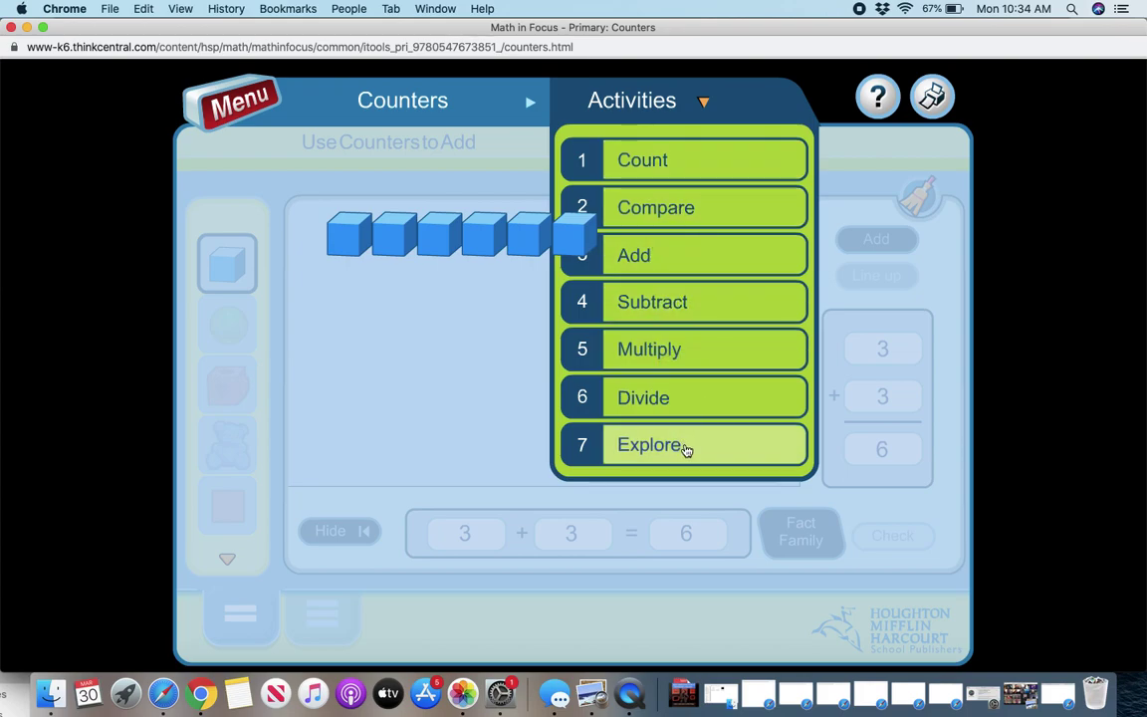
click(685, 301)
drag(678, 296, 443, 288)
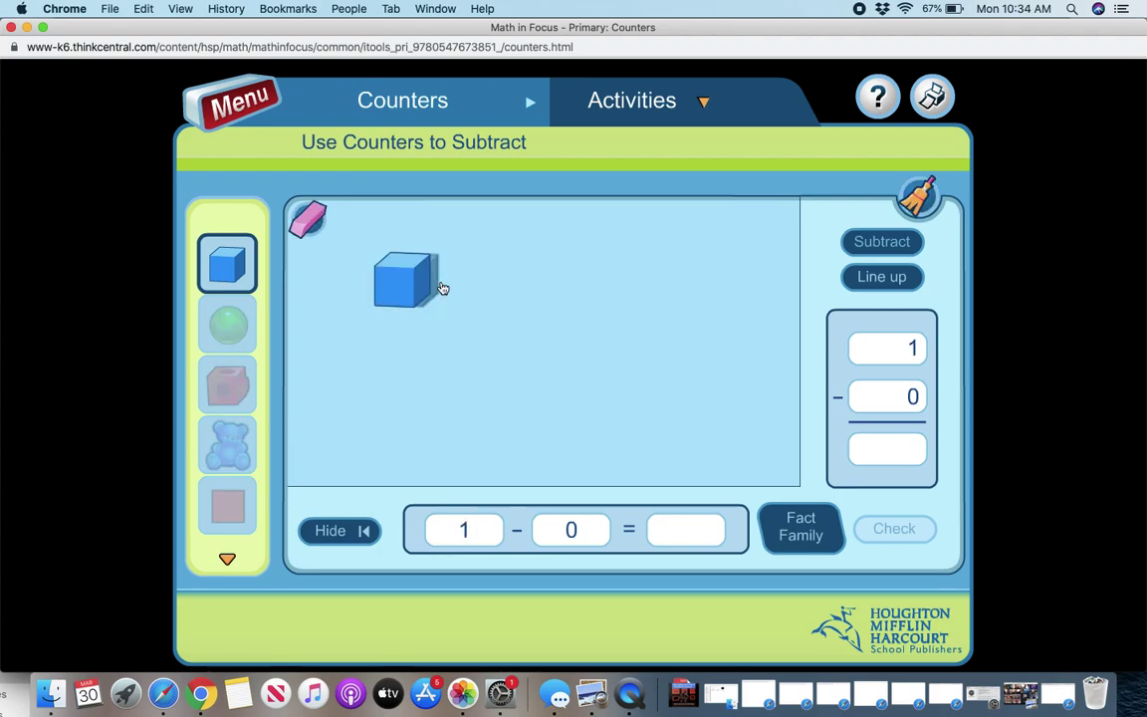
click(444, 283)
click(618, 270)
click(599, 363)
click(520, 371)
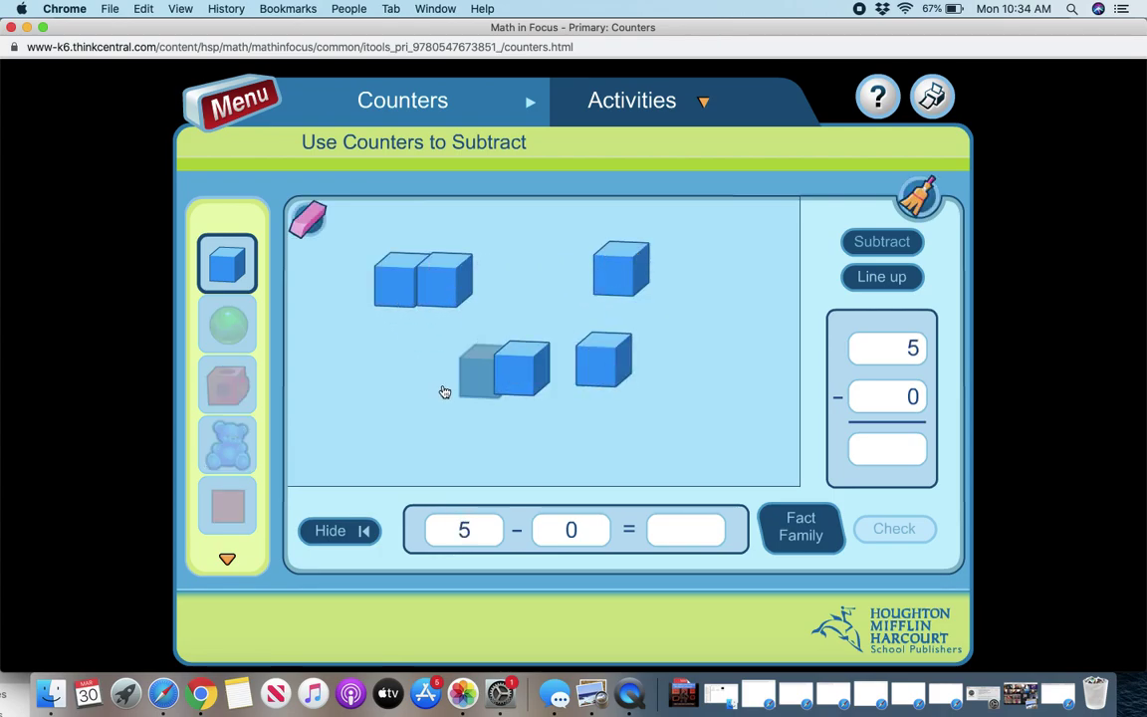
click(438, 391)
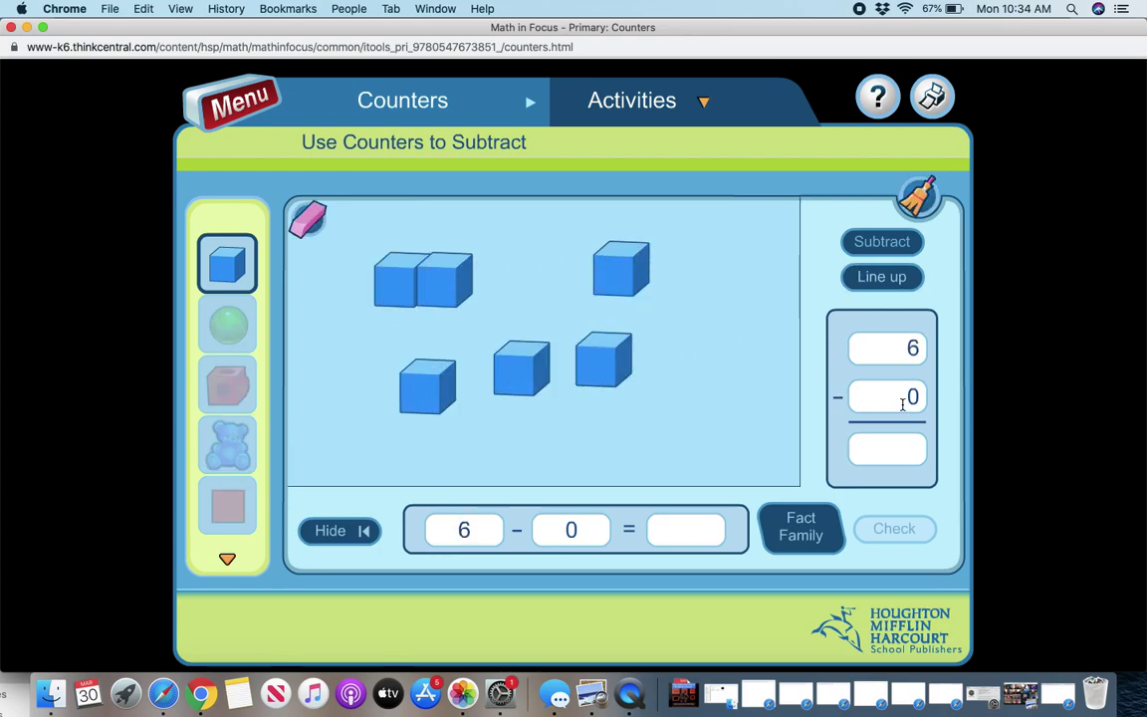
key(Return)
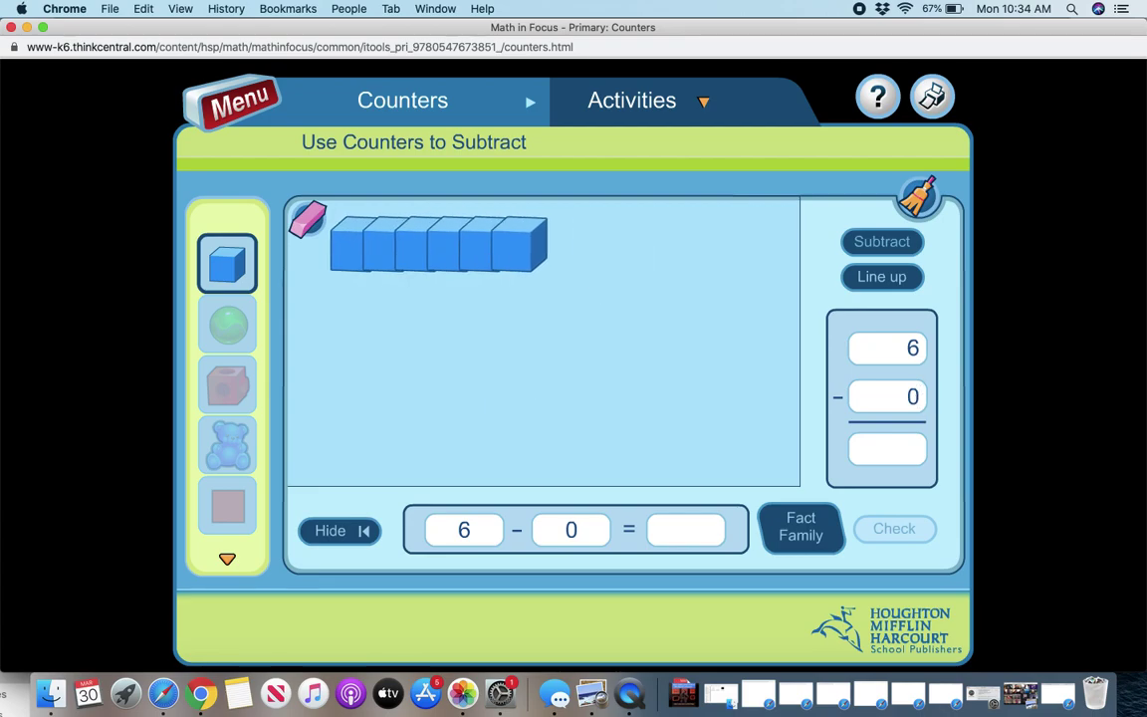
Step: Take away four of the six cubes and enter 2 as the difference
click(907, 246)
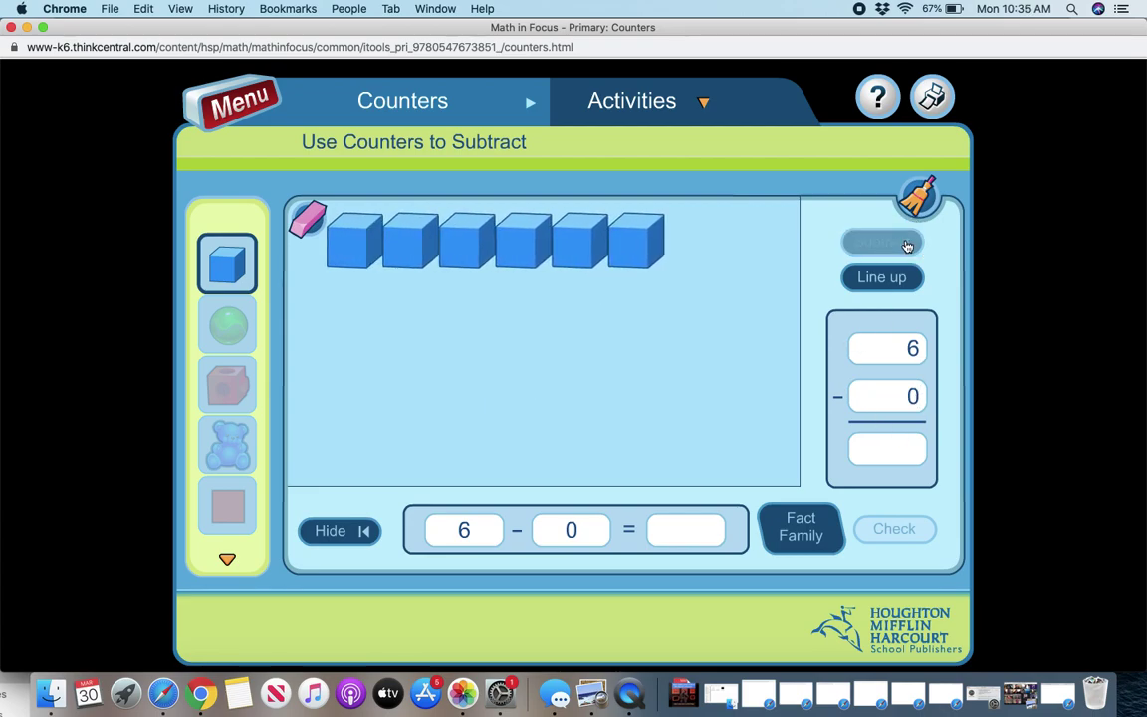
click(628, 249)
click(563, 247)
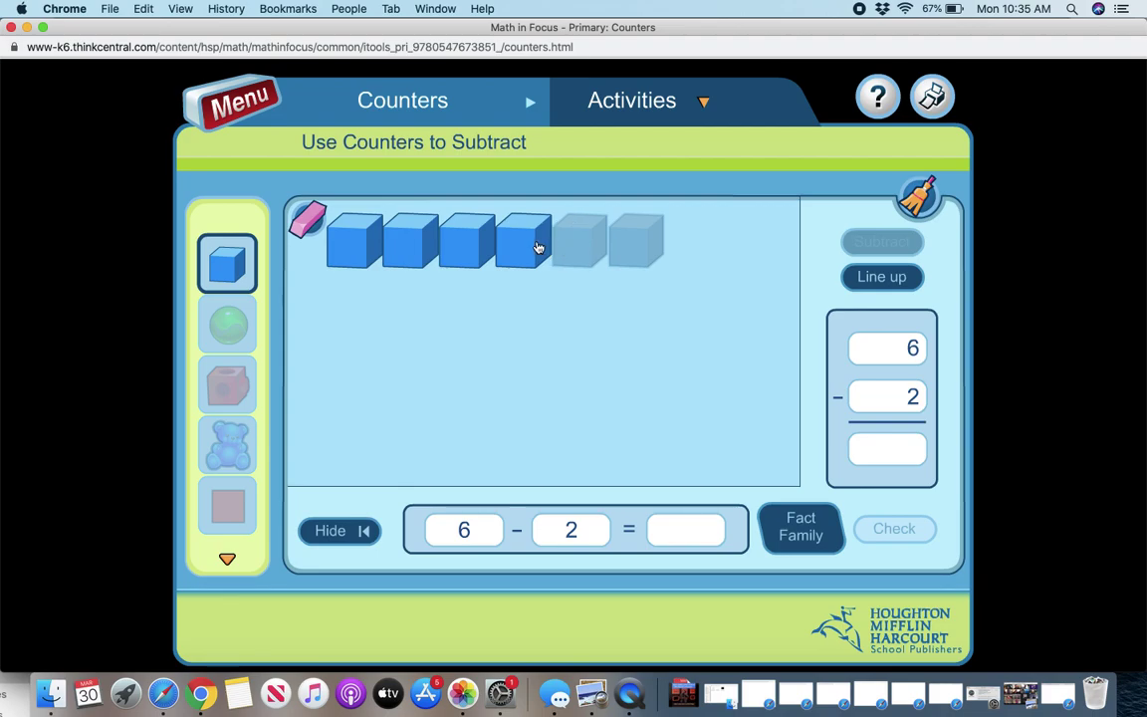
click(533, 247)
click(459, 251)
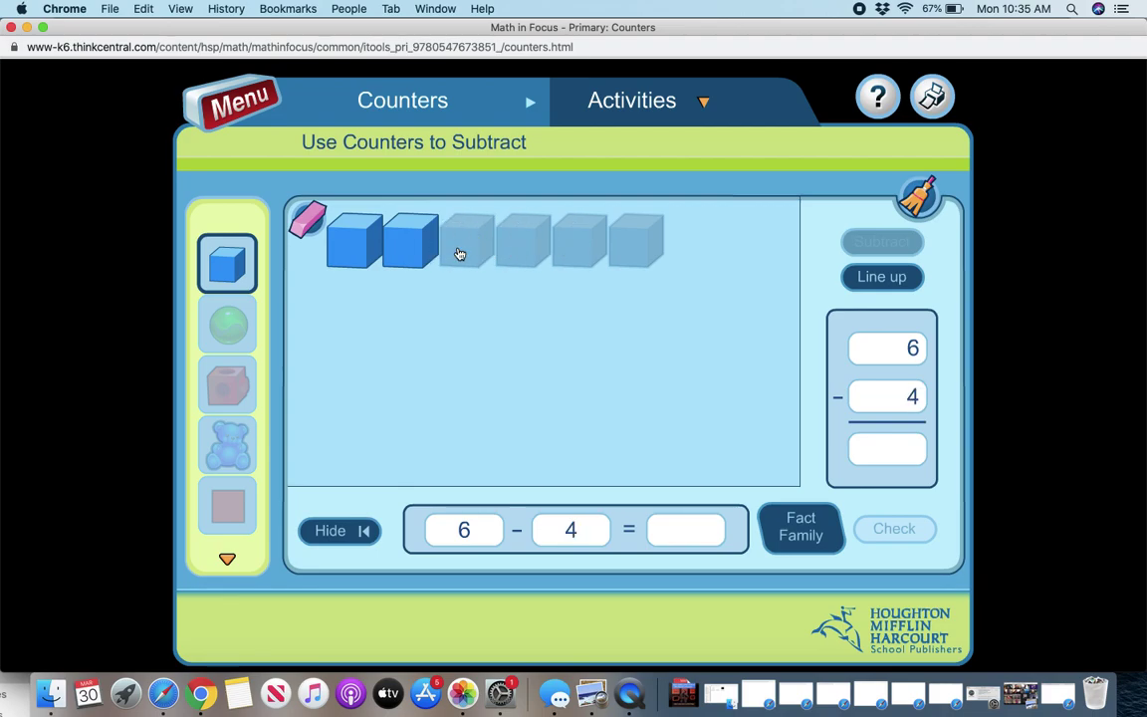
click(781, 530)
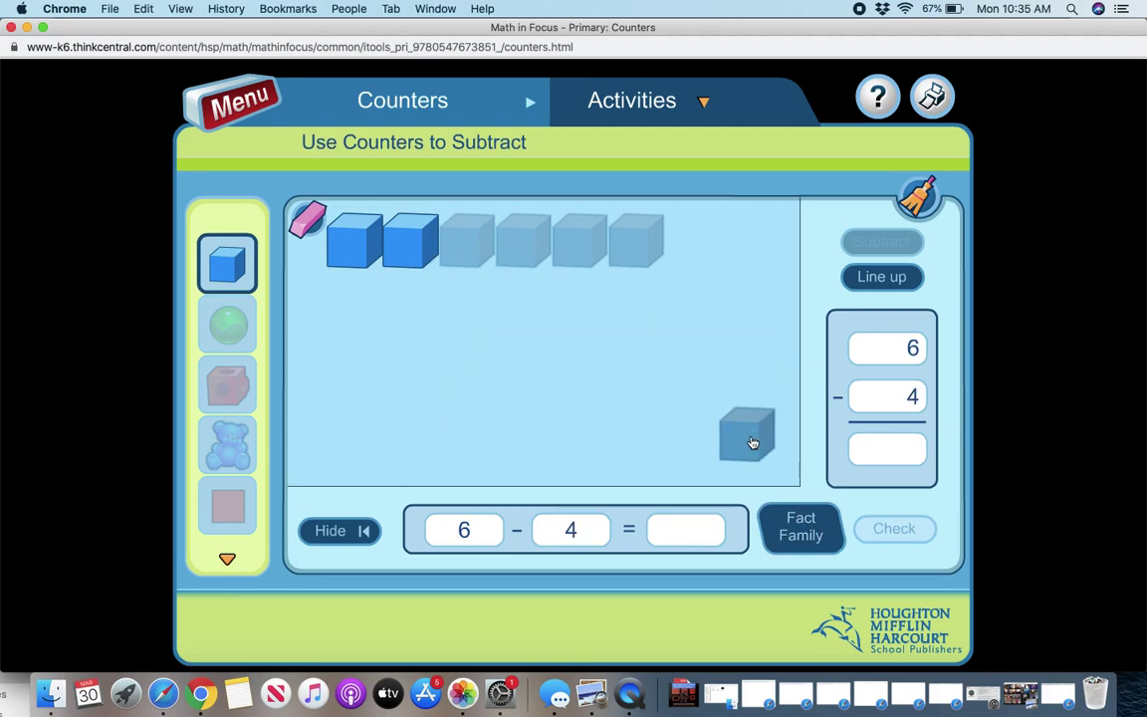
click(888, 450)
text(2)
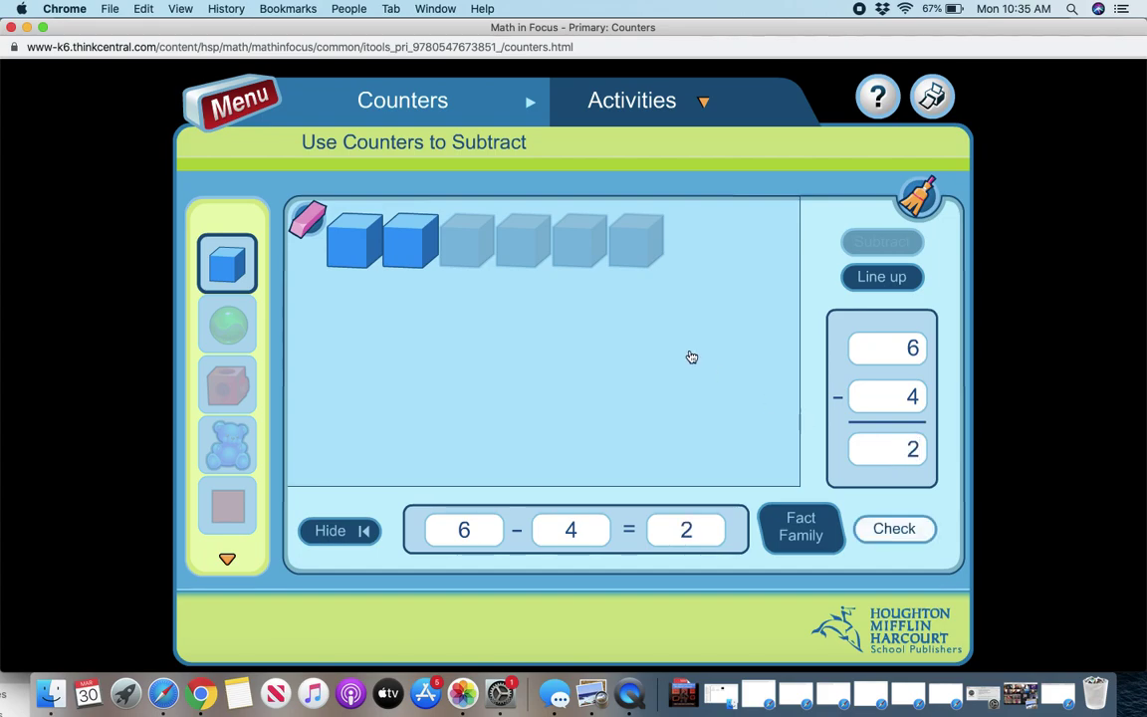
Step: Clear the subtraction workspace and open the Number Balance activity of Number Bonds
click(486, 325)
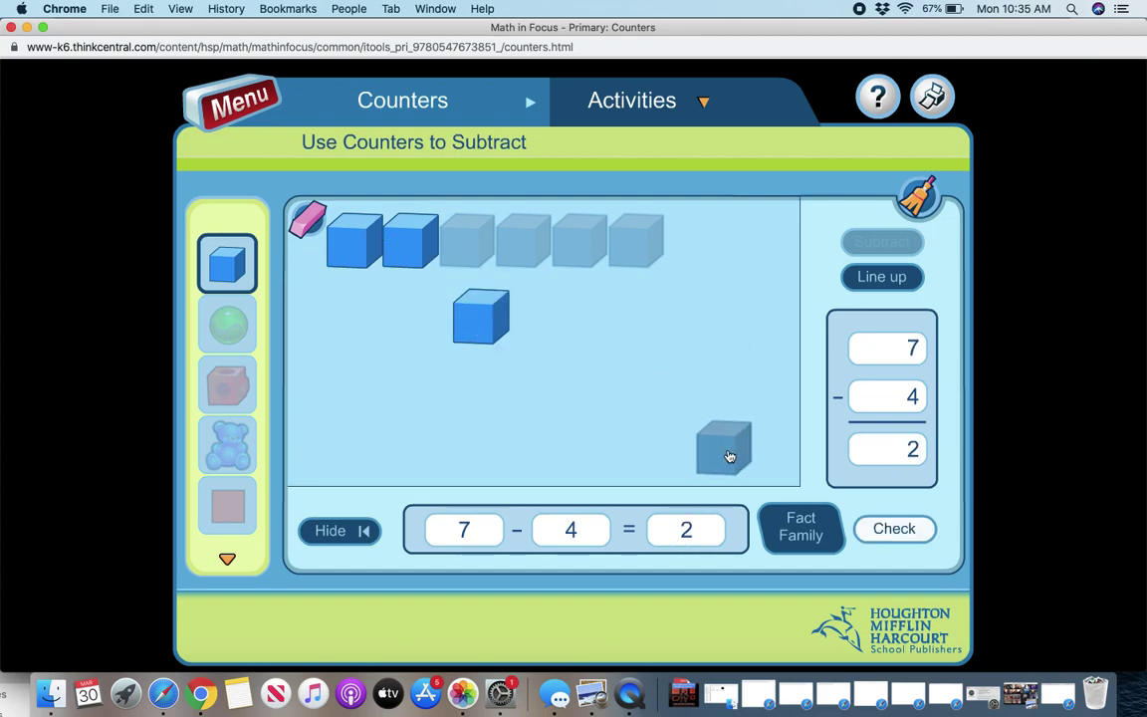
click(921, 198)
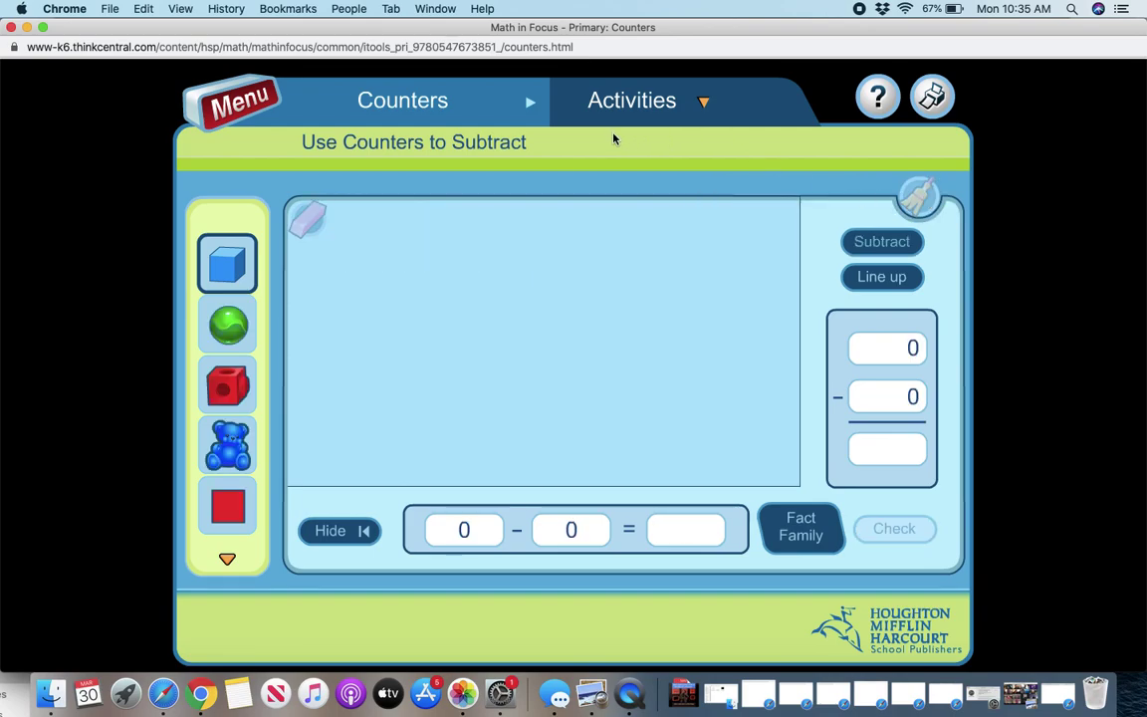
click(239, 95)
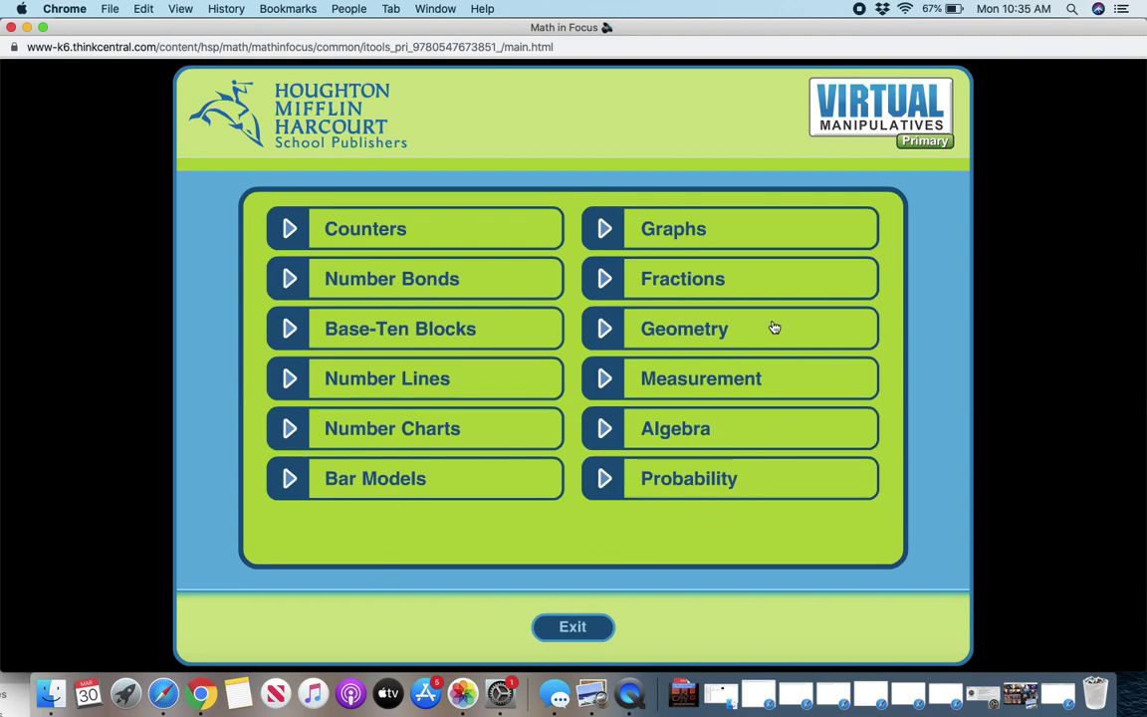
click(448, 282)
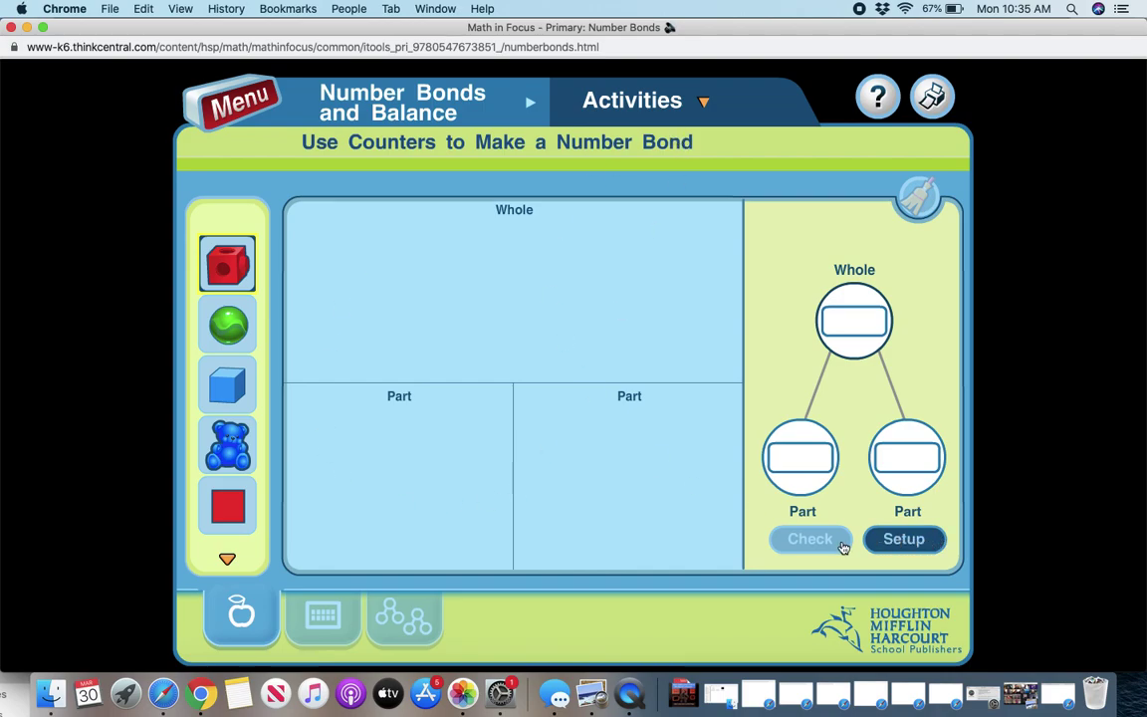
click(627, 101)
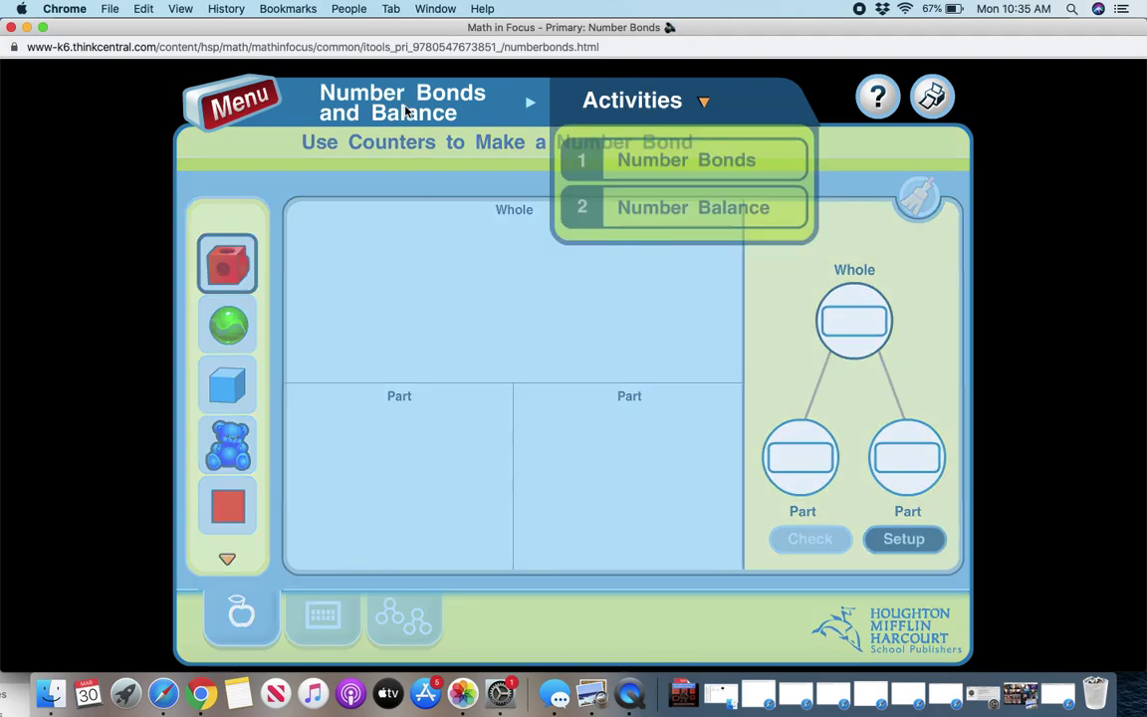
click(635, 200)
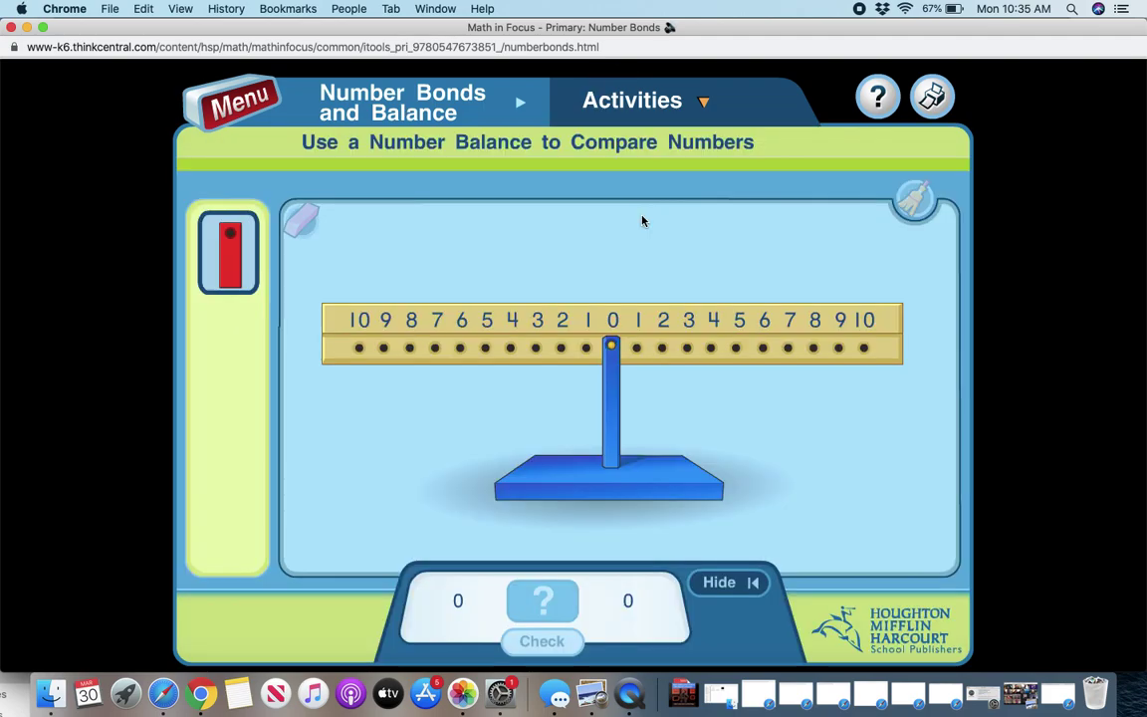
Step: Hang weights on the balance at 7 and 4 on the left arm and 10 on the right arm, and view the comparison signs
click(439, 359)
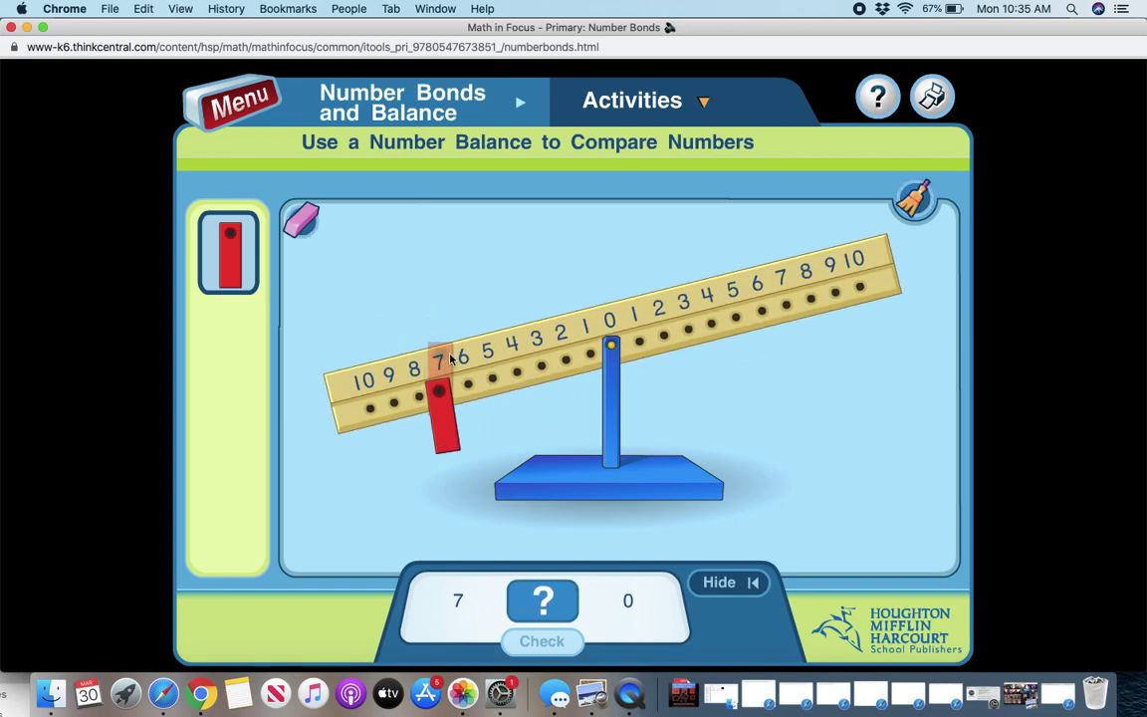
click(498, 385)
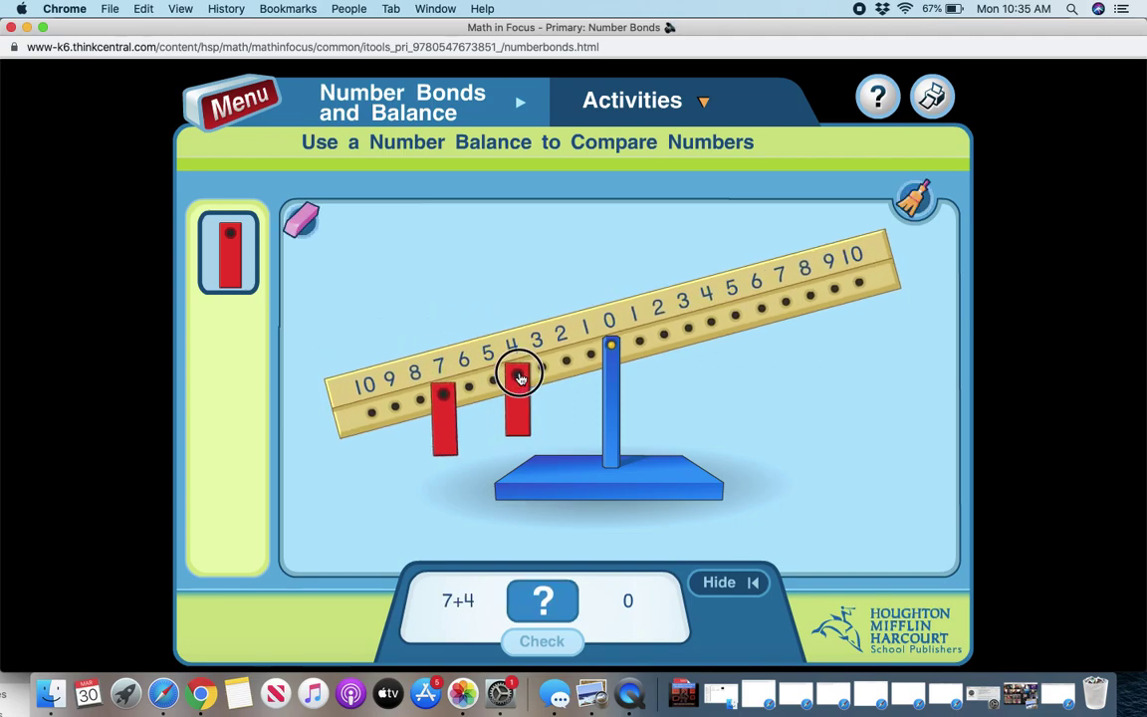
click(862, 263)
click(543, 600)
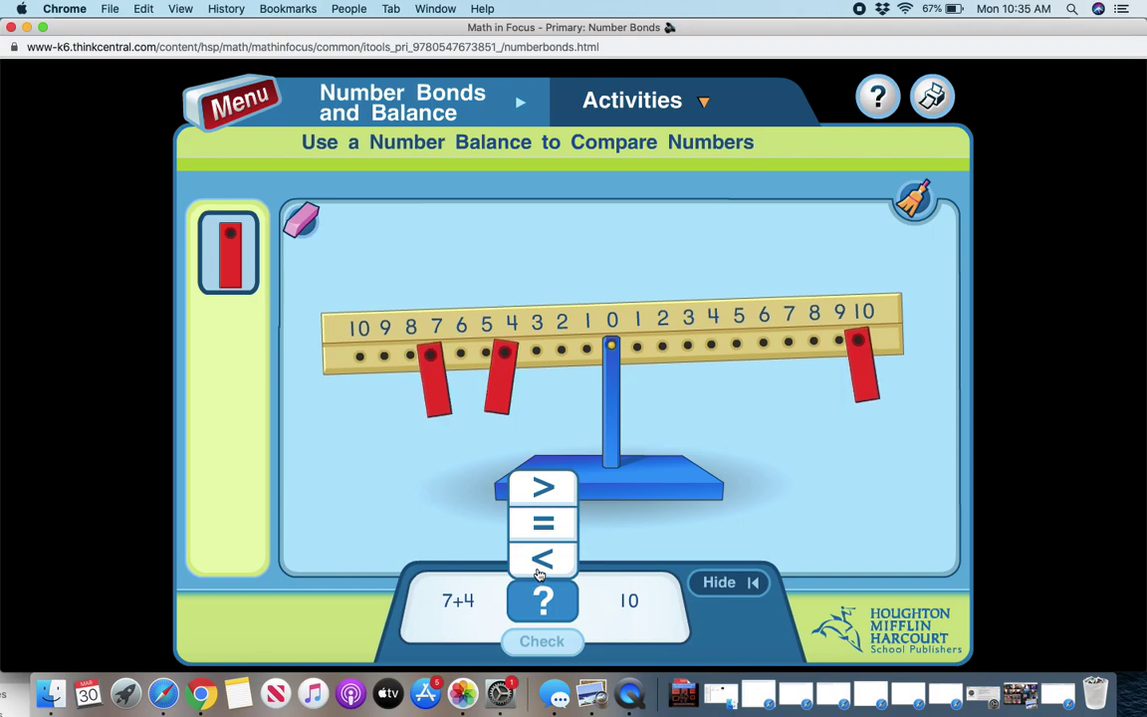
click(464, 370)
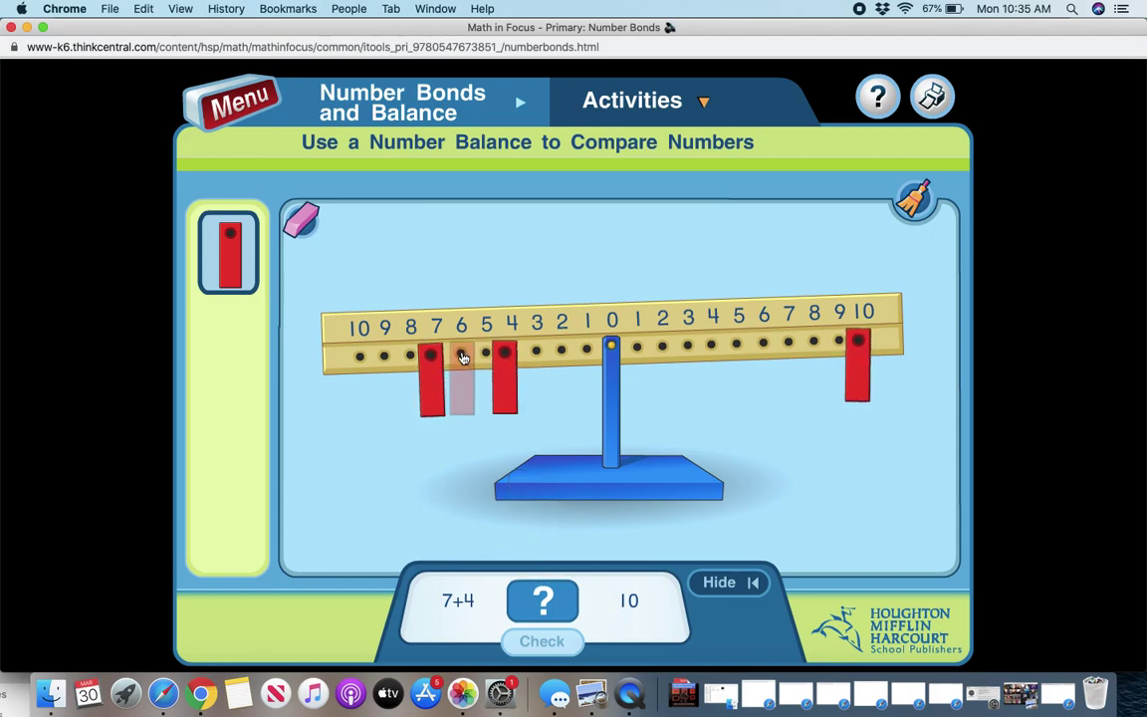
Step: Clear the balance and model 6 + 4 on the left arm against 10 on the right arm
click(304, 227)
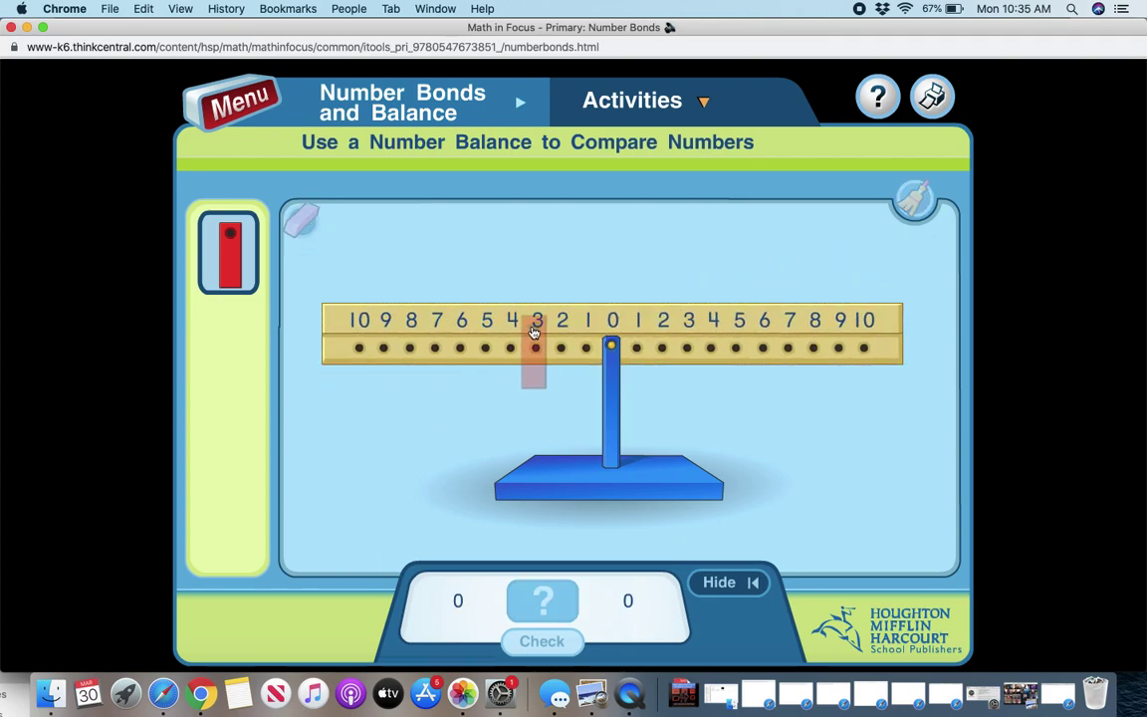
click(460, 351)
click(513, 368)
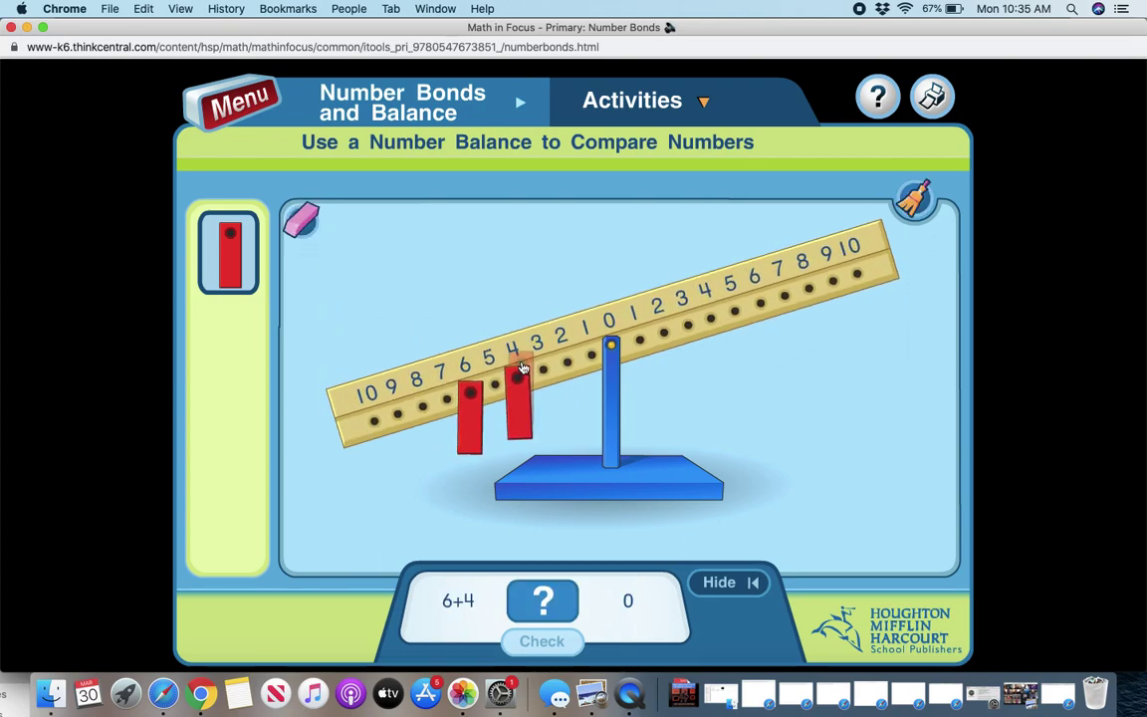
click(862, 261)
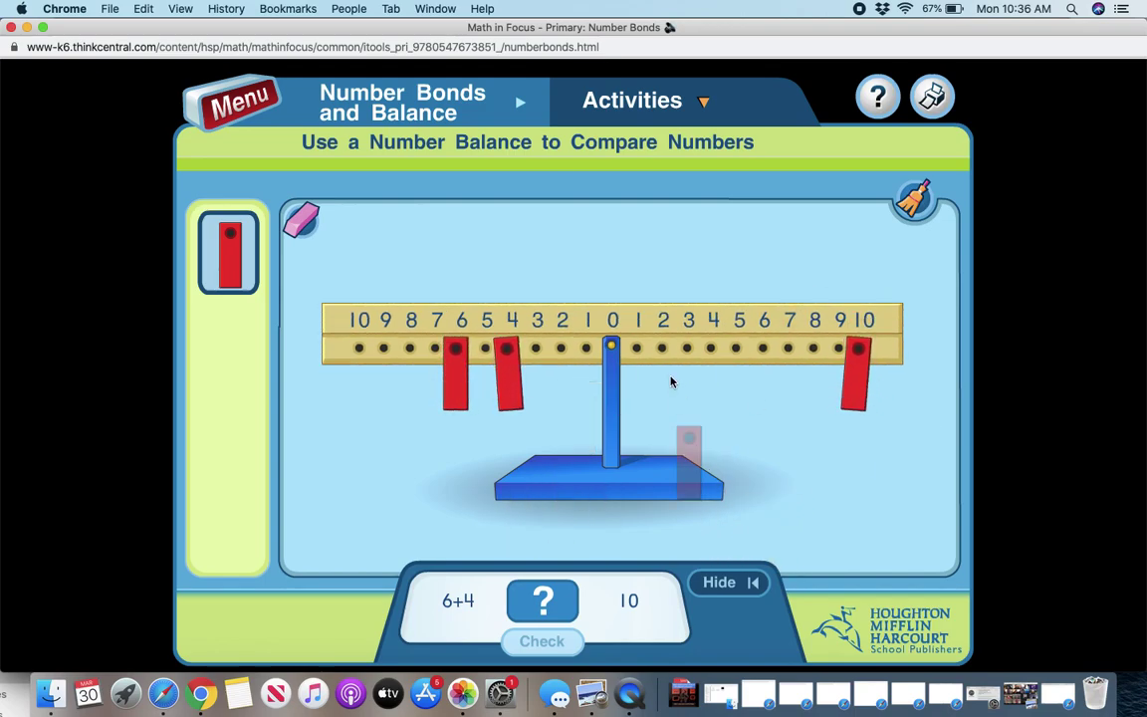
Step: Add weights at 1 and 5 on the right arm and 10 on the left arm, and view the comparison signs
click(639, 354)
click(735, 359)
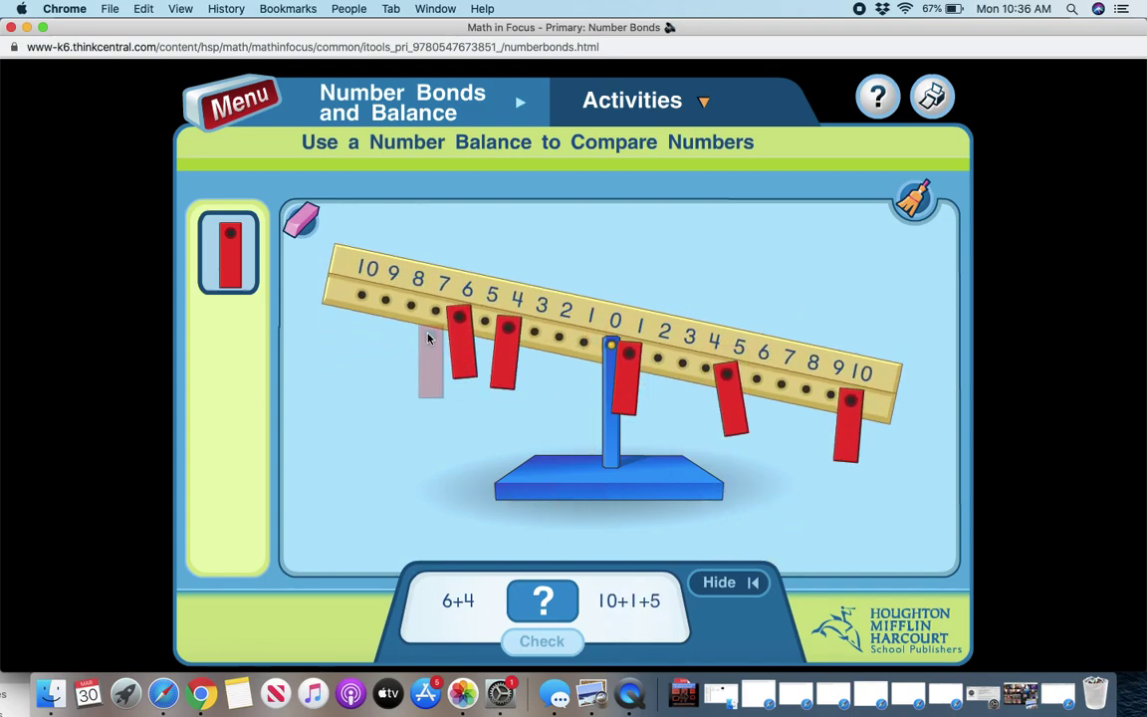
click(362, 304)
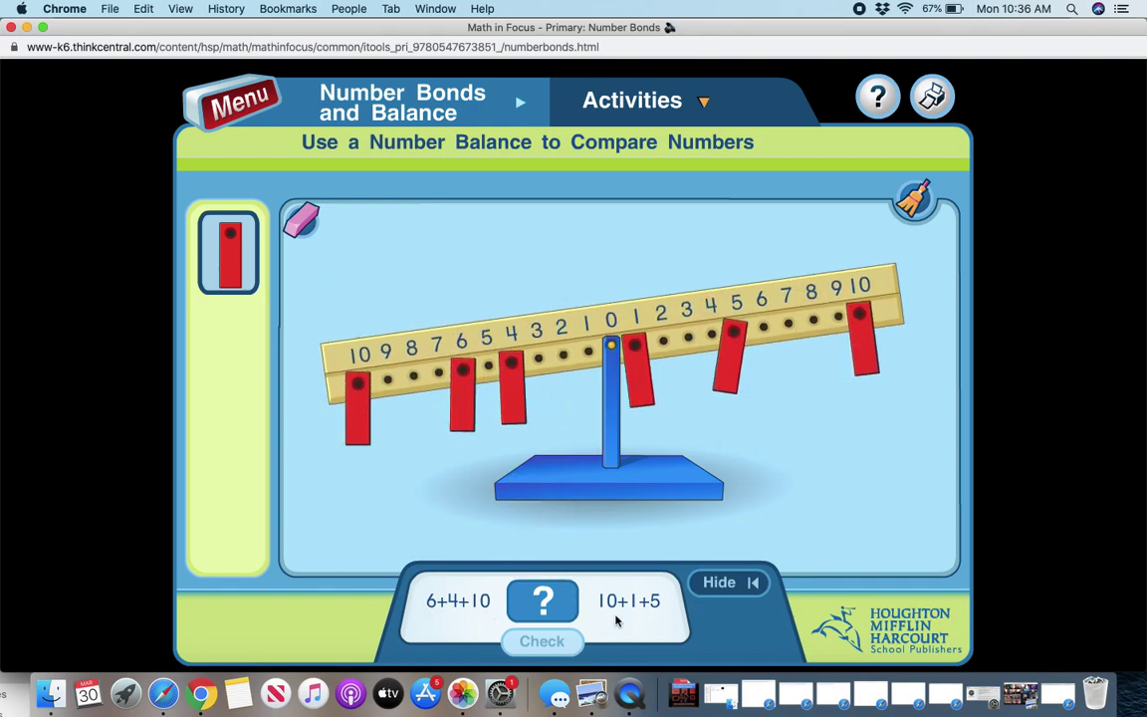
click(542, 601)
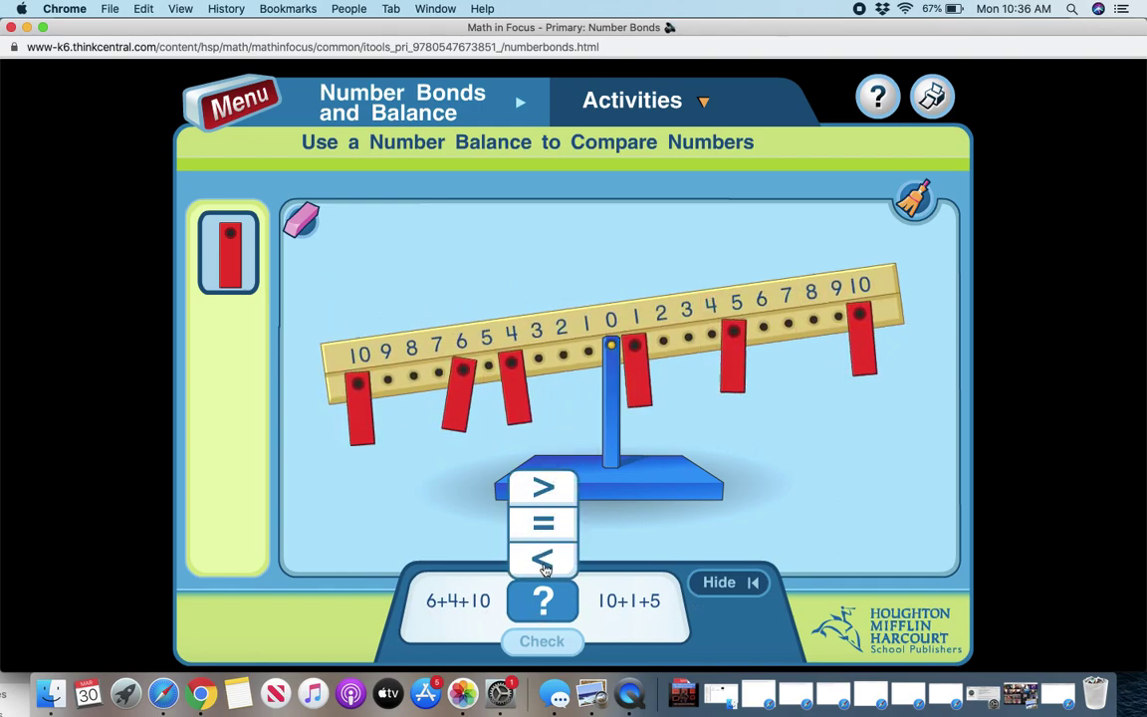
drag(230, 254, 474, 543)
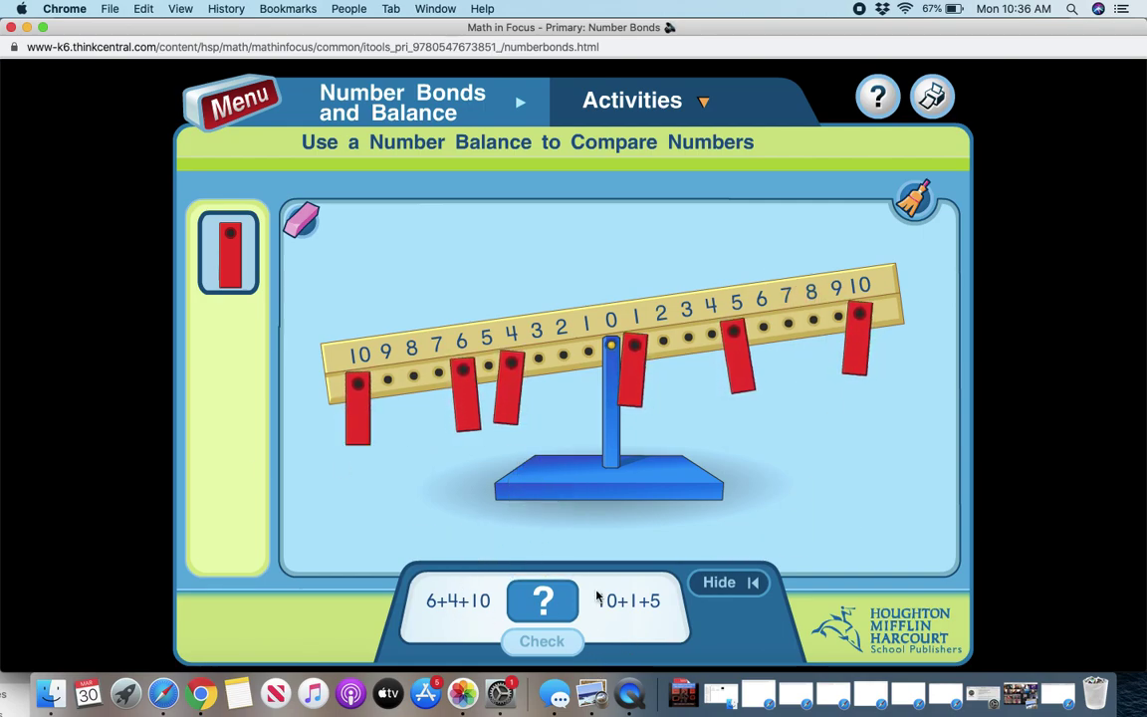
click(555, 608)
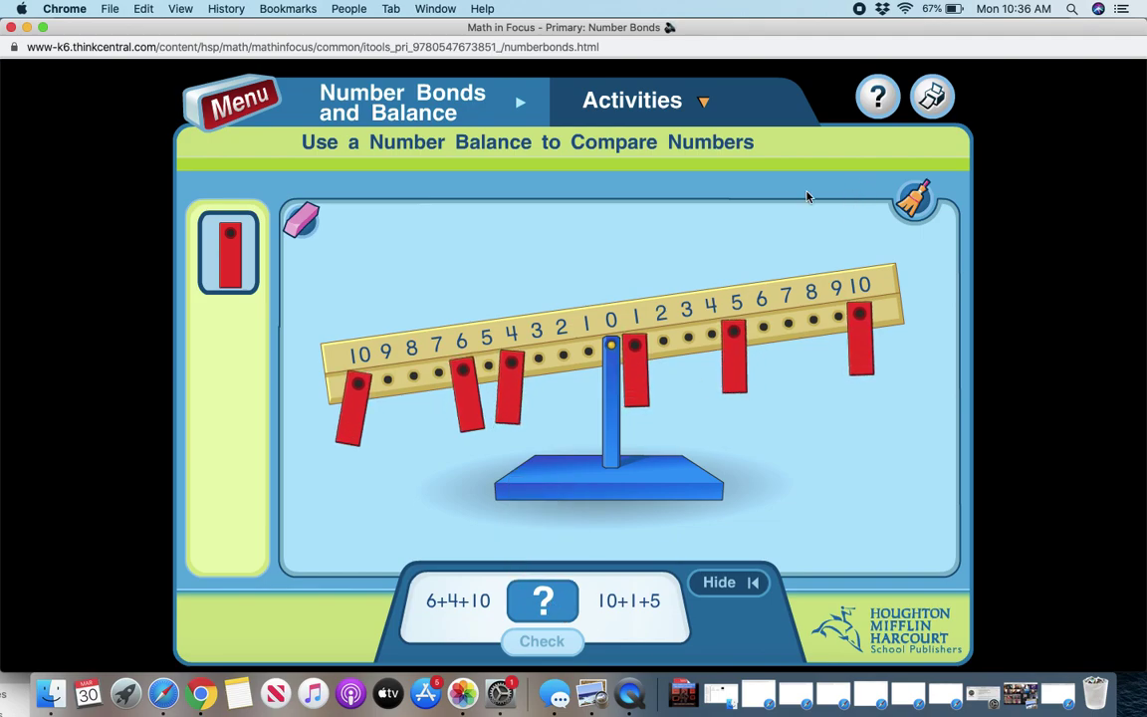
Step: Clear all weights from the number balance and open the Base-Ten Blocks manipulative
click(912, 197)
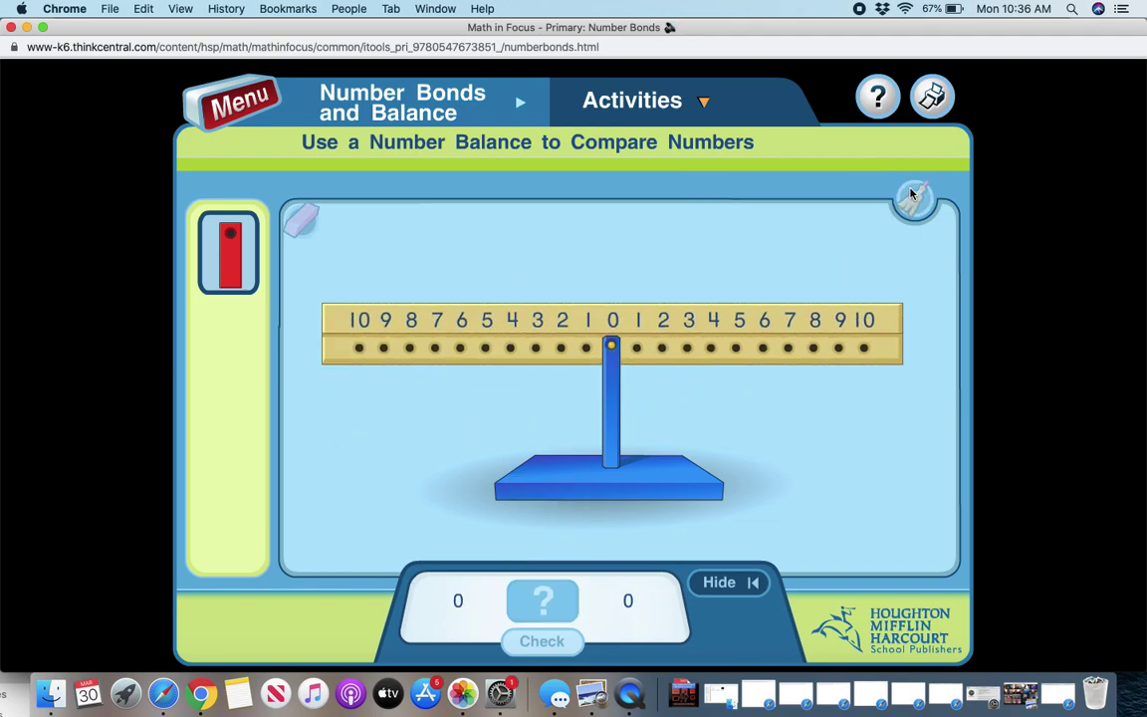
click(256, 108)
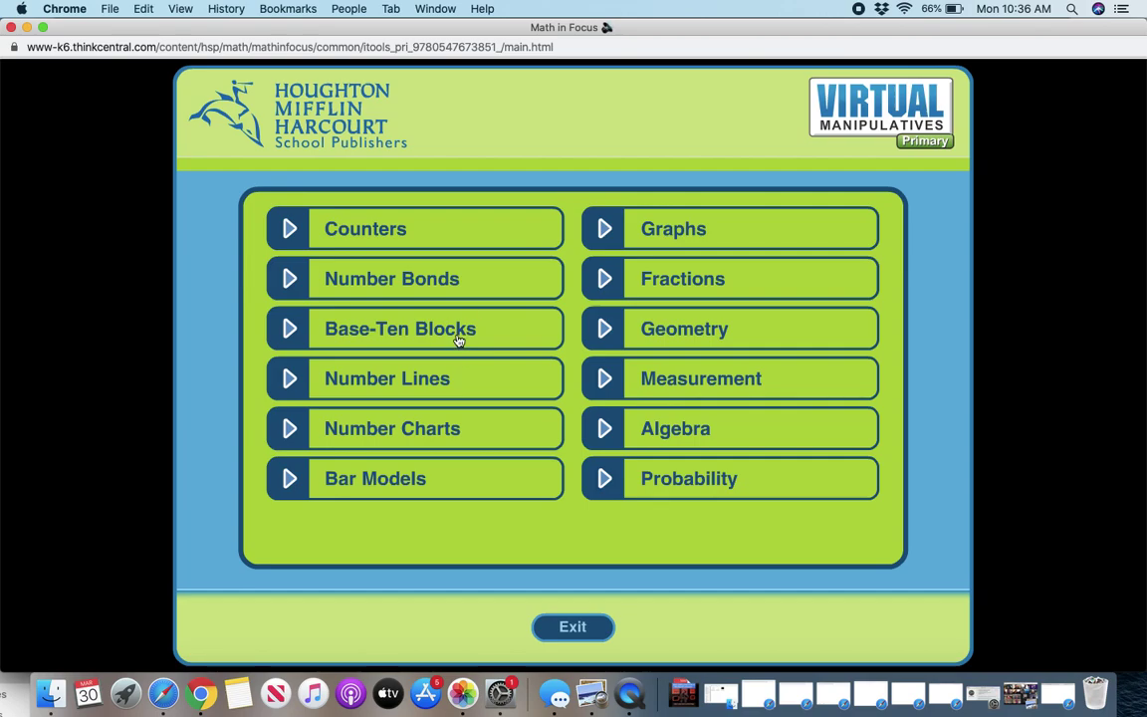
click(457, 336)
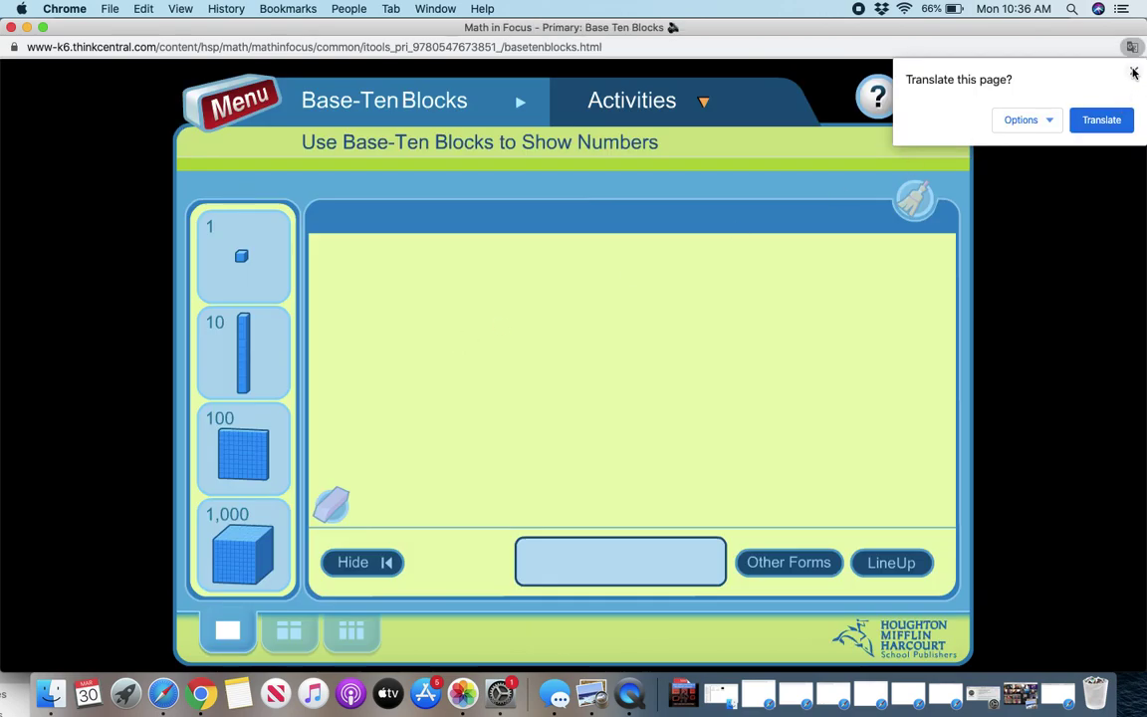
Step: Dismiss the page translation prompt and show 35 in the workspace using three tens rods and five ones cubes
click(1133, 72)
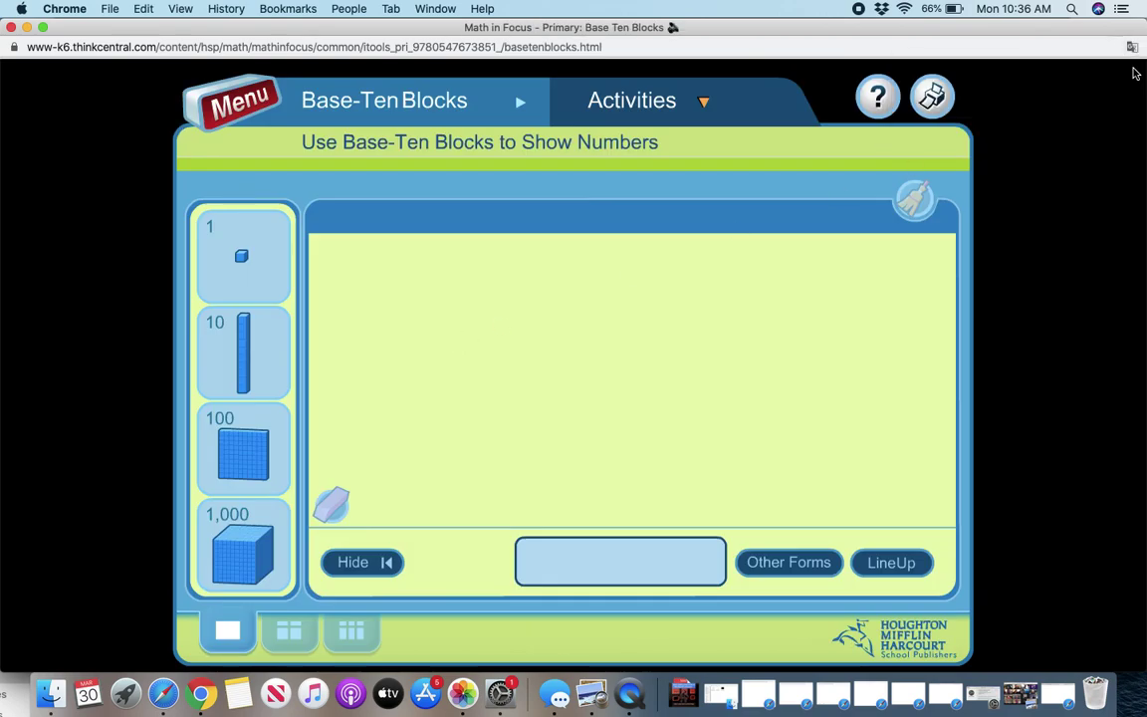
click(277, 349)
click(408, 369)
click(487, 368)
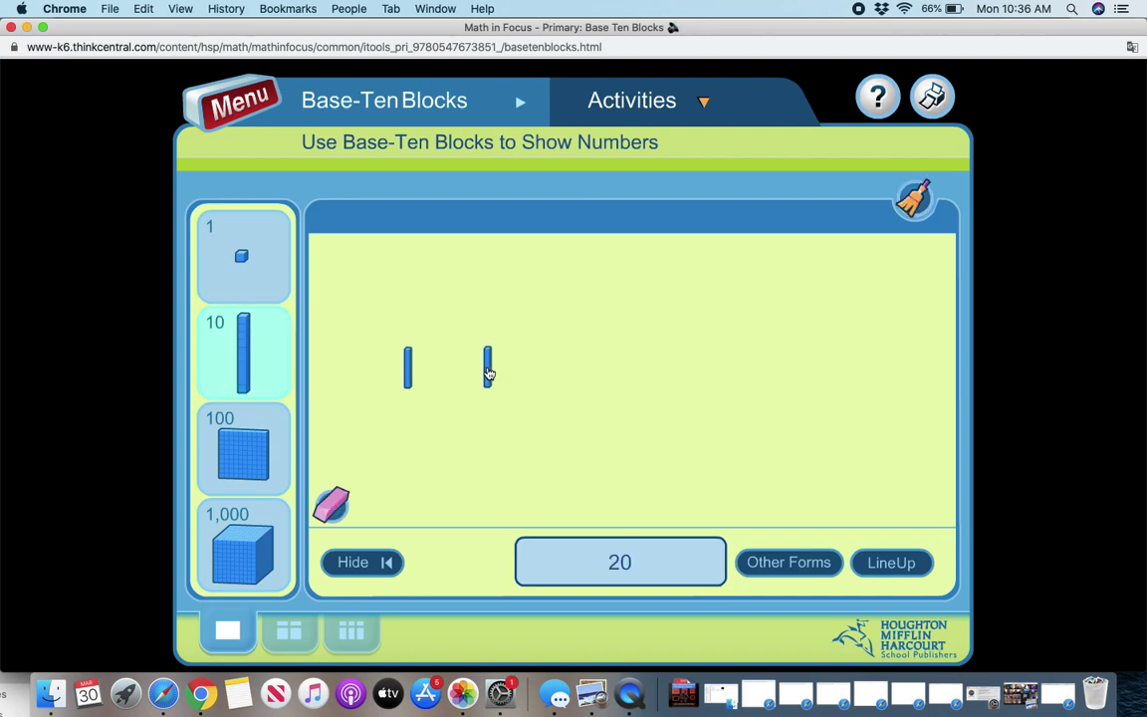
click(582, 370)
click(237, 261)
click(756, 312)
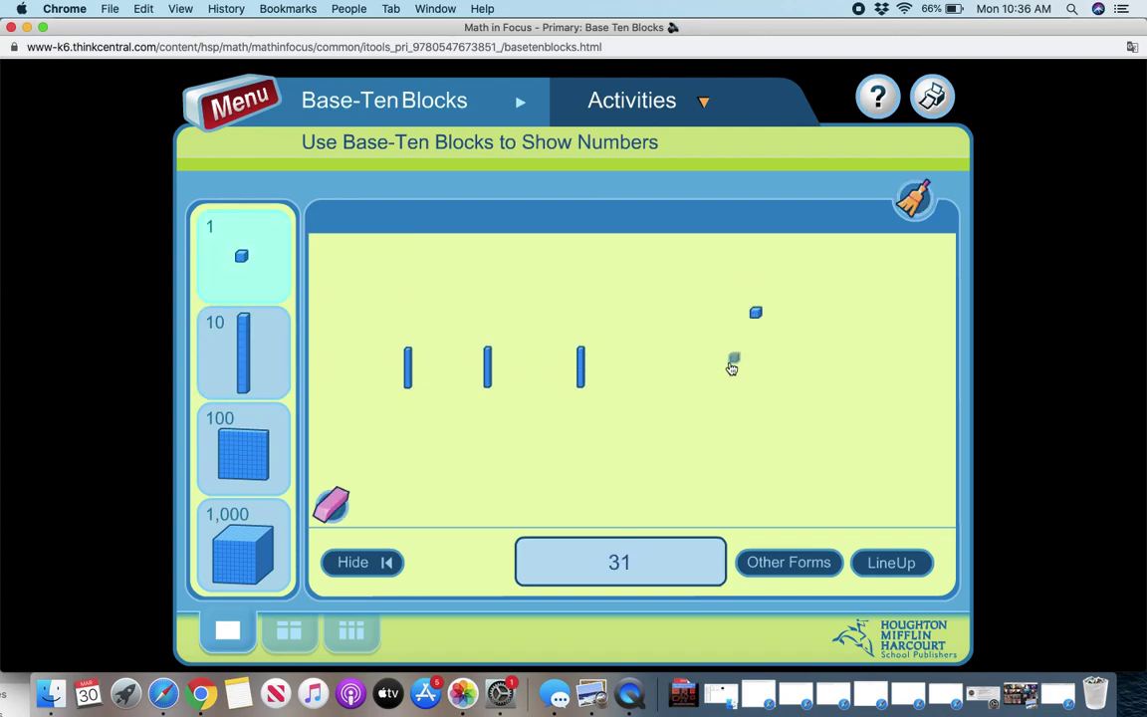
click(731, 363)
click(685, 398)
click(666, 304)
click(706, 334)
Step: Line up the blocks for 35, then view the number's other forms and close them again
click(883, 565)
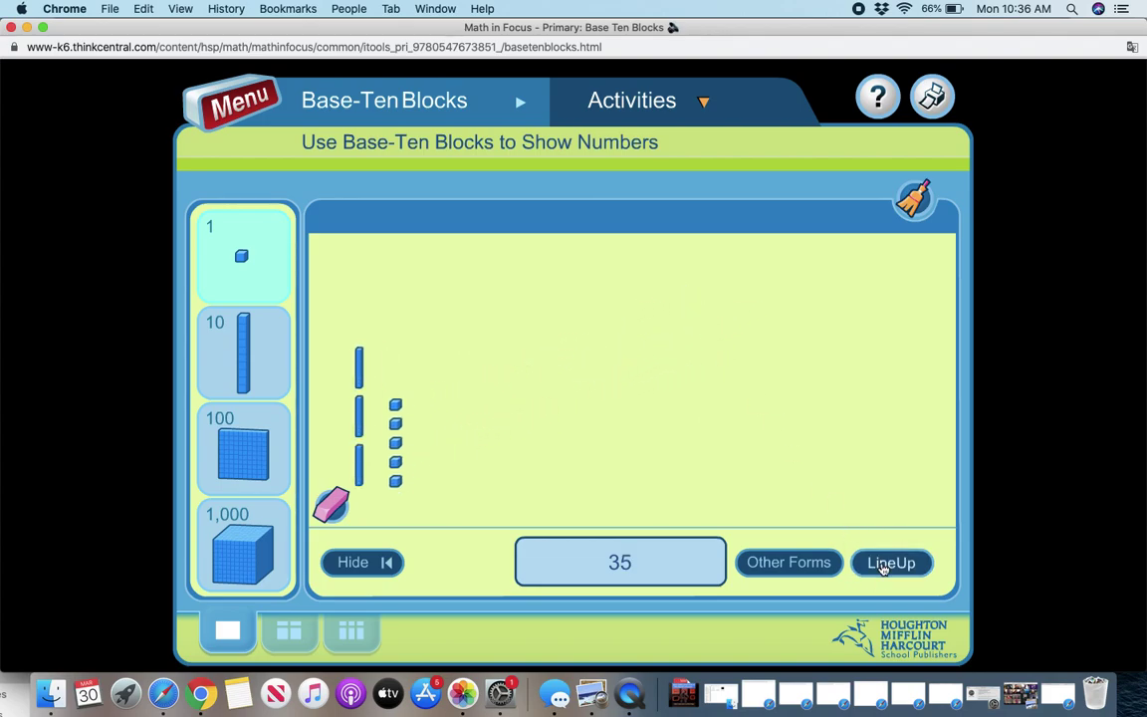
click(787, 565)
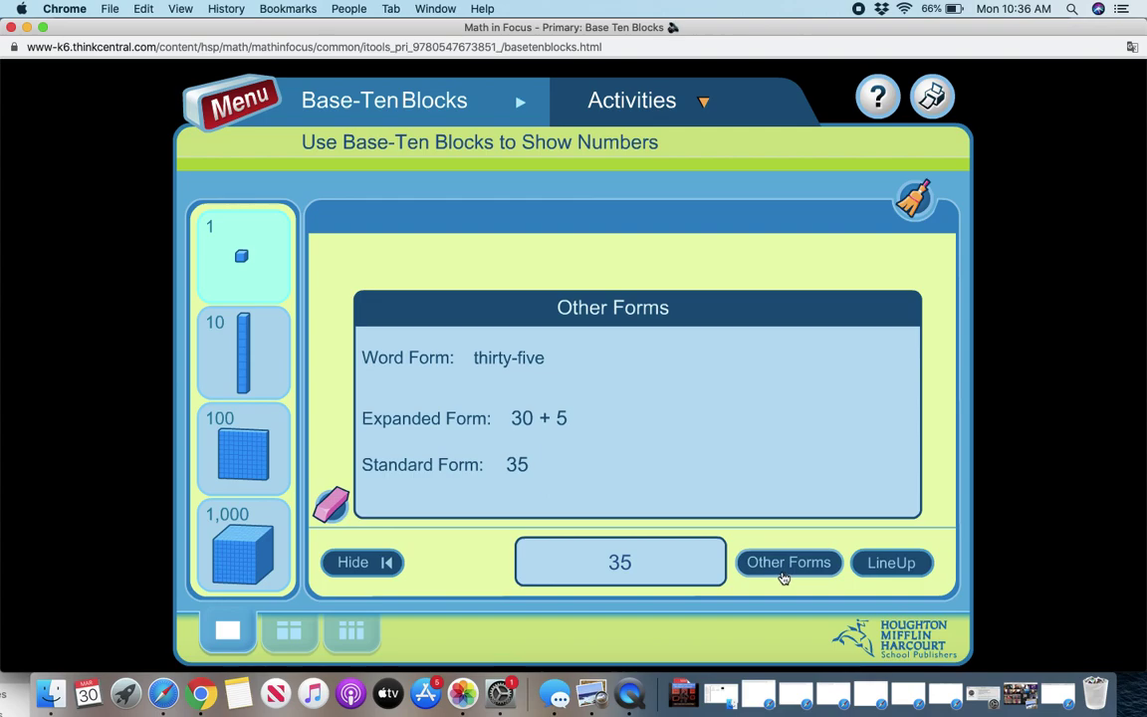
click(783, 577)
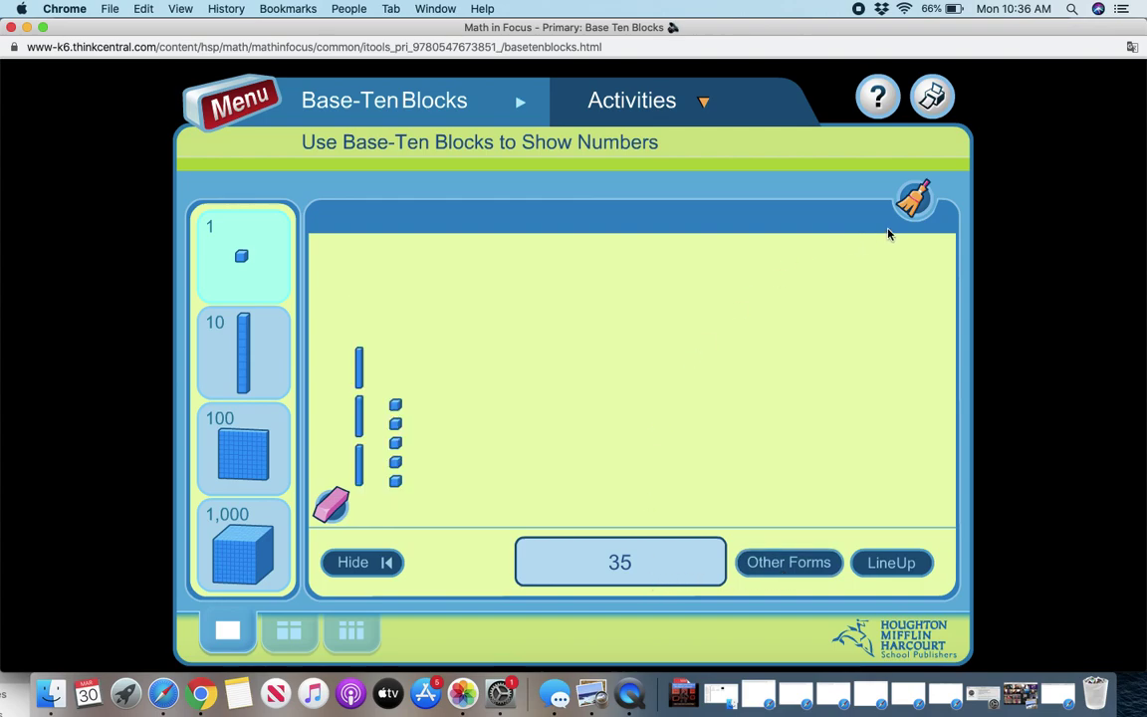
Step: Clear the blocks from the workspace and switch to the Compare activity
click(912, 199)
click(702, 103)
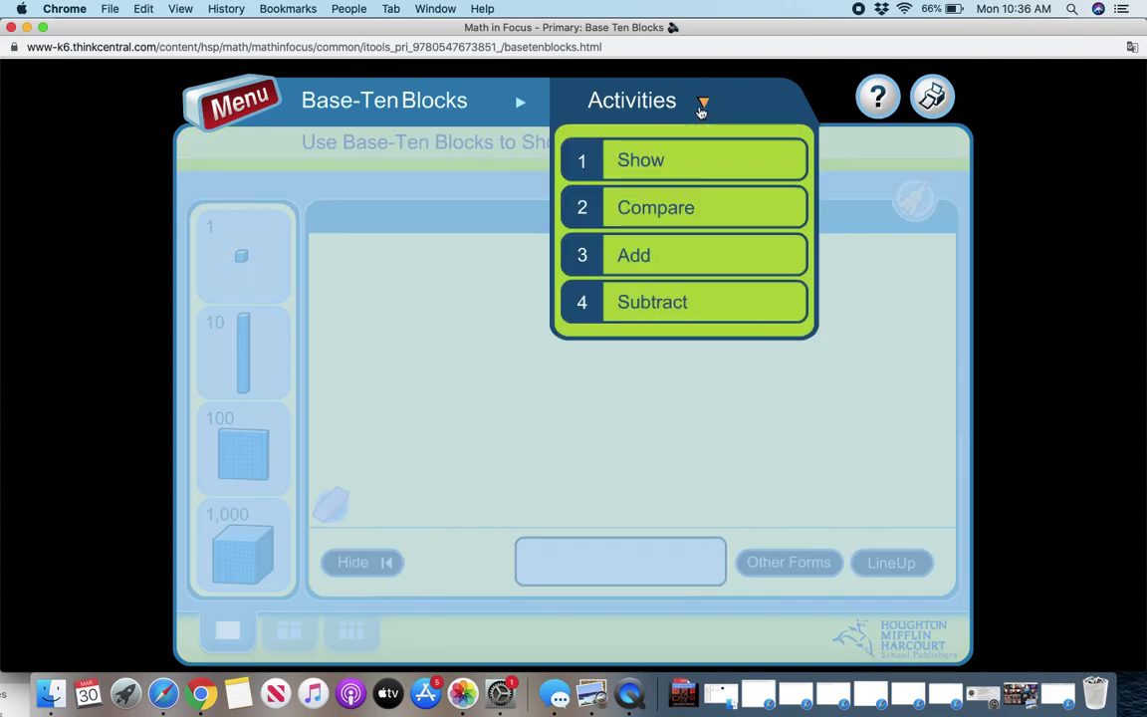
click(681, 210)
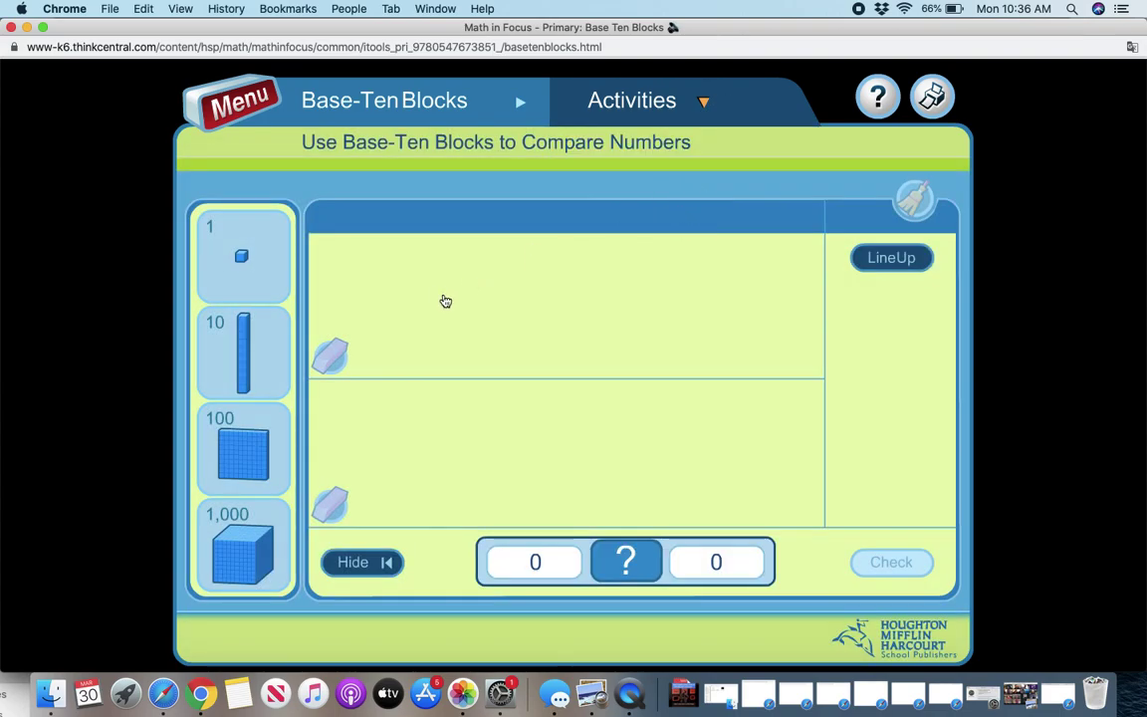
Step: Model 22 in the upper comparison area with two tens rods and two ones cubes
drag(277, 336, 423, 321)
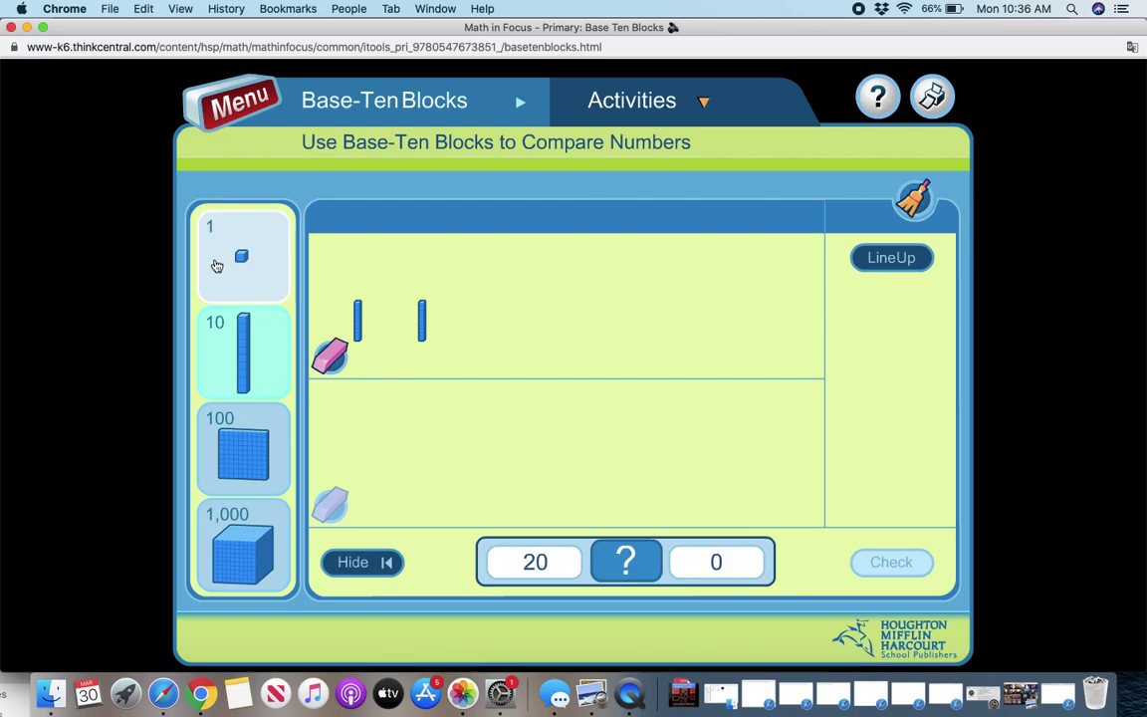
click(218, 266)
click(441, 272)
click(451, 298)
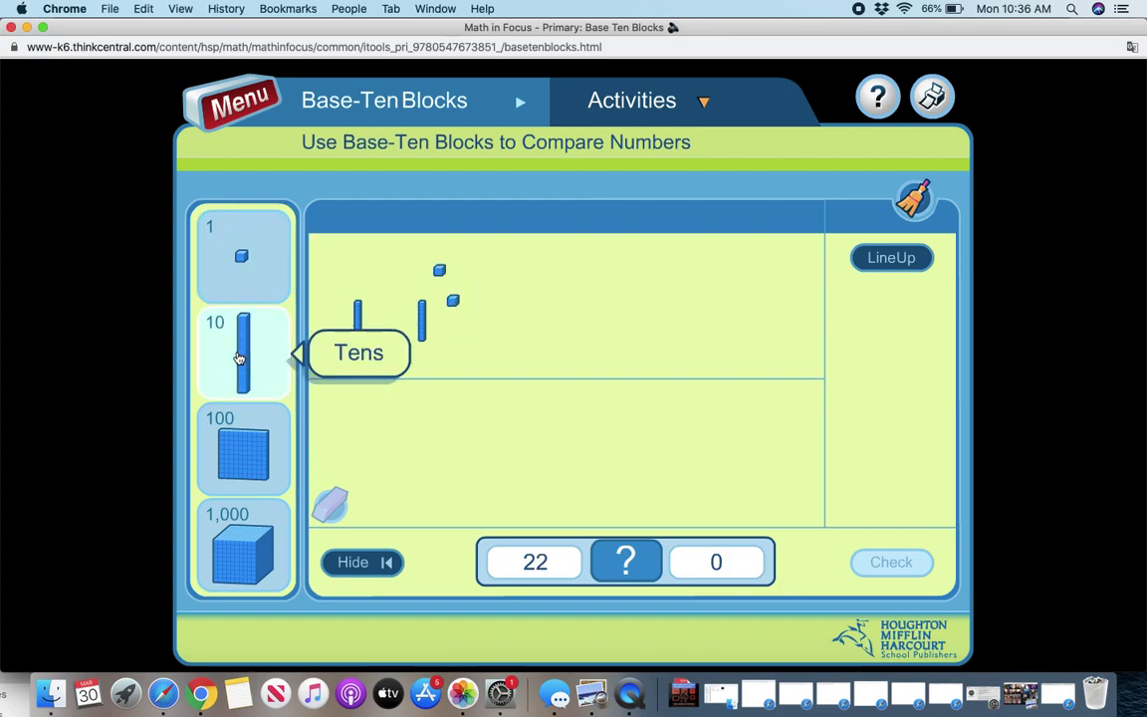
Step: Model 21 in the lower comparison area with two tens rods and one ones cube
click(239, 359)
click(374, 475)
click(409, 475)
click(235, 256)
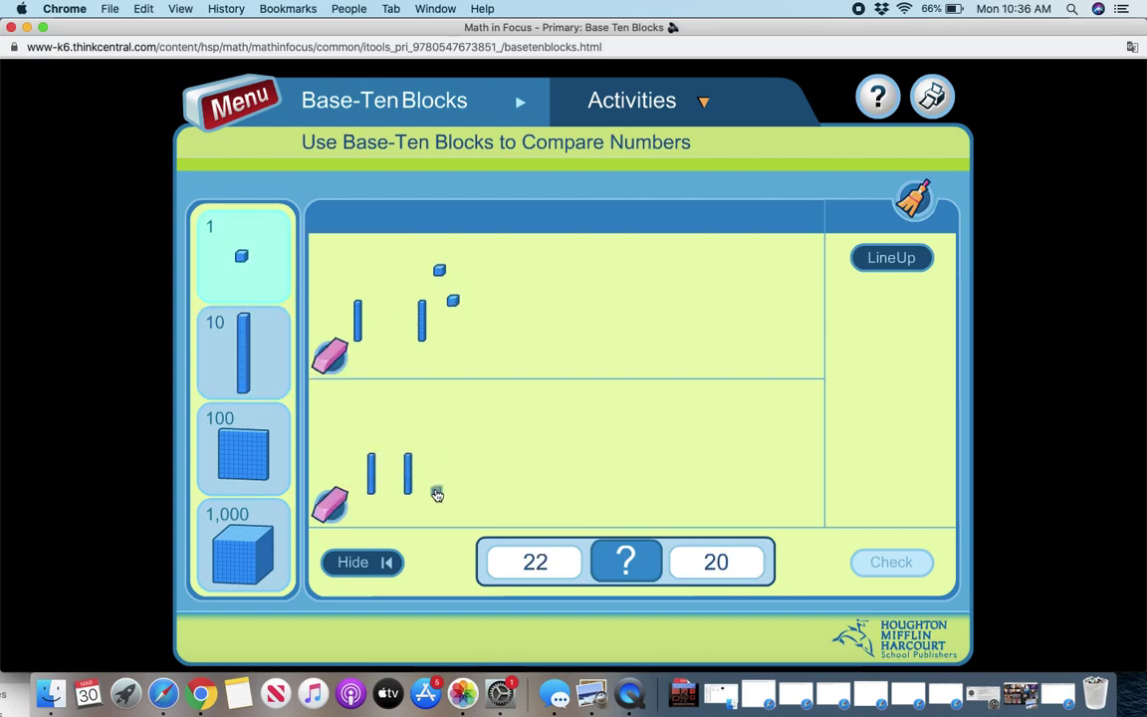
Step: Line up the compared blocks, then set the comparison sign between 22 and 21 to > and check the answer
click(633, 564)
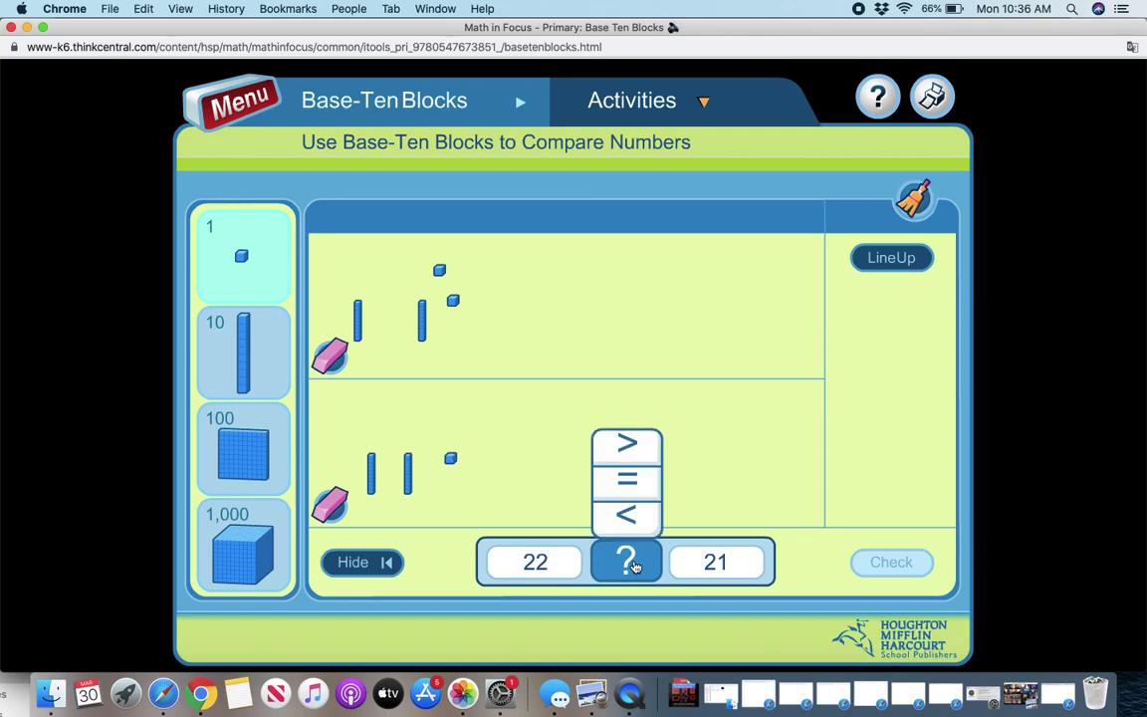
click(896, 257)
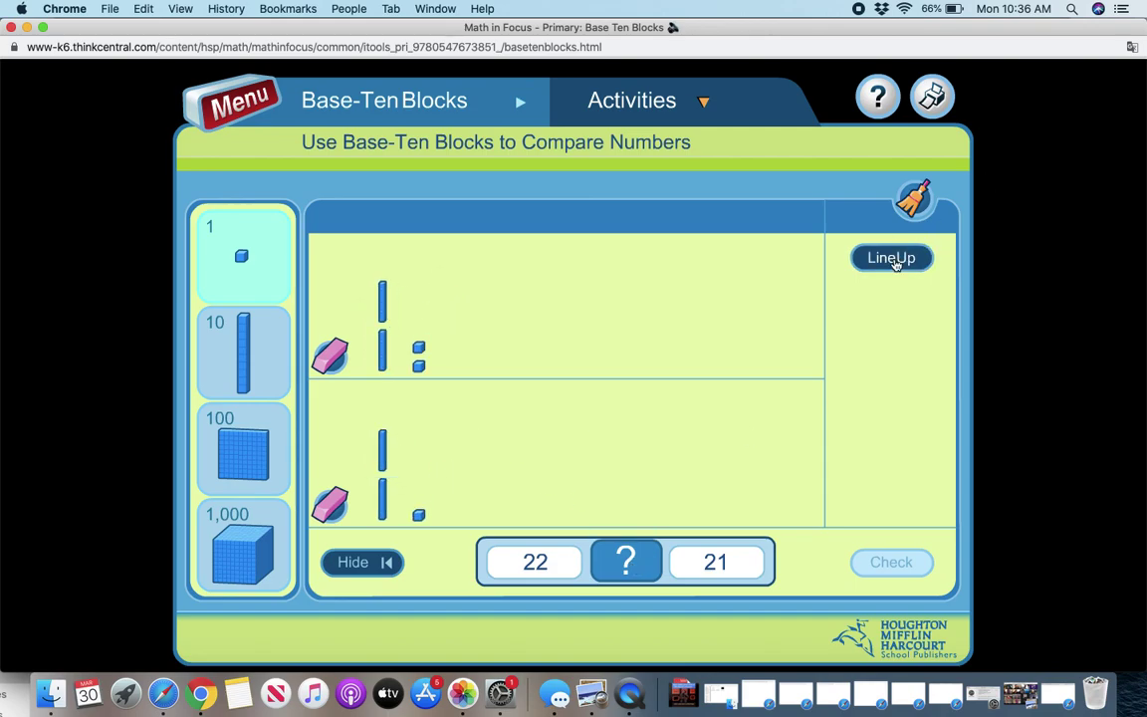
click(663, 562)
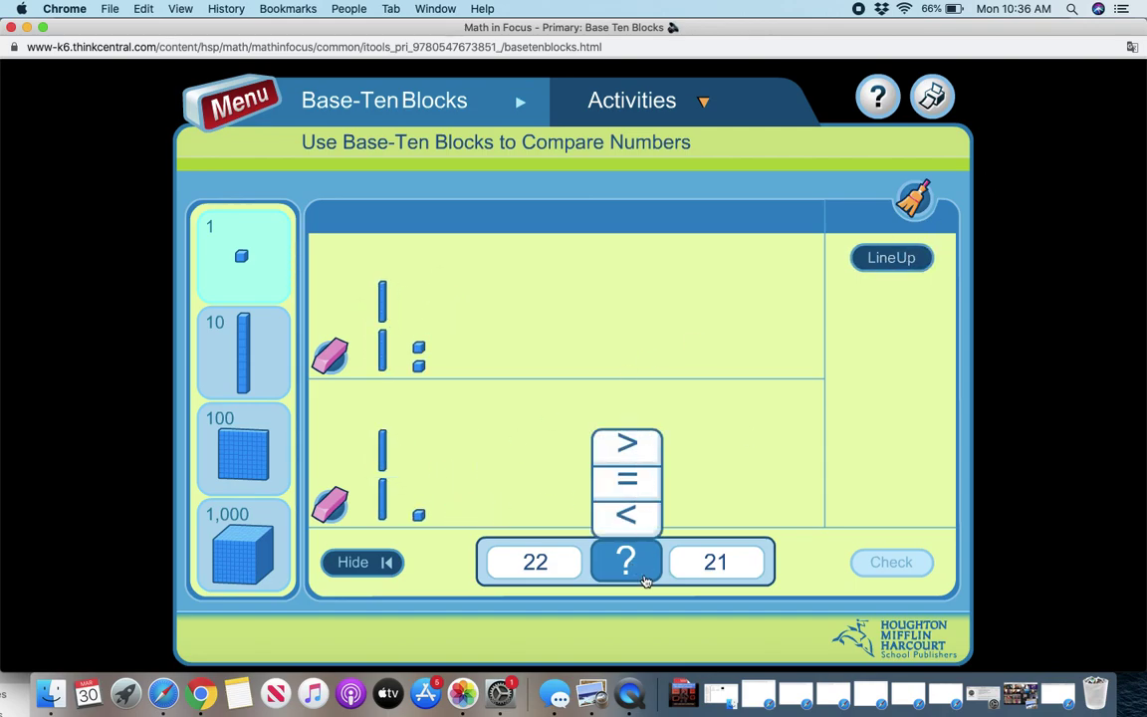
click(654, 444)
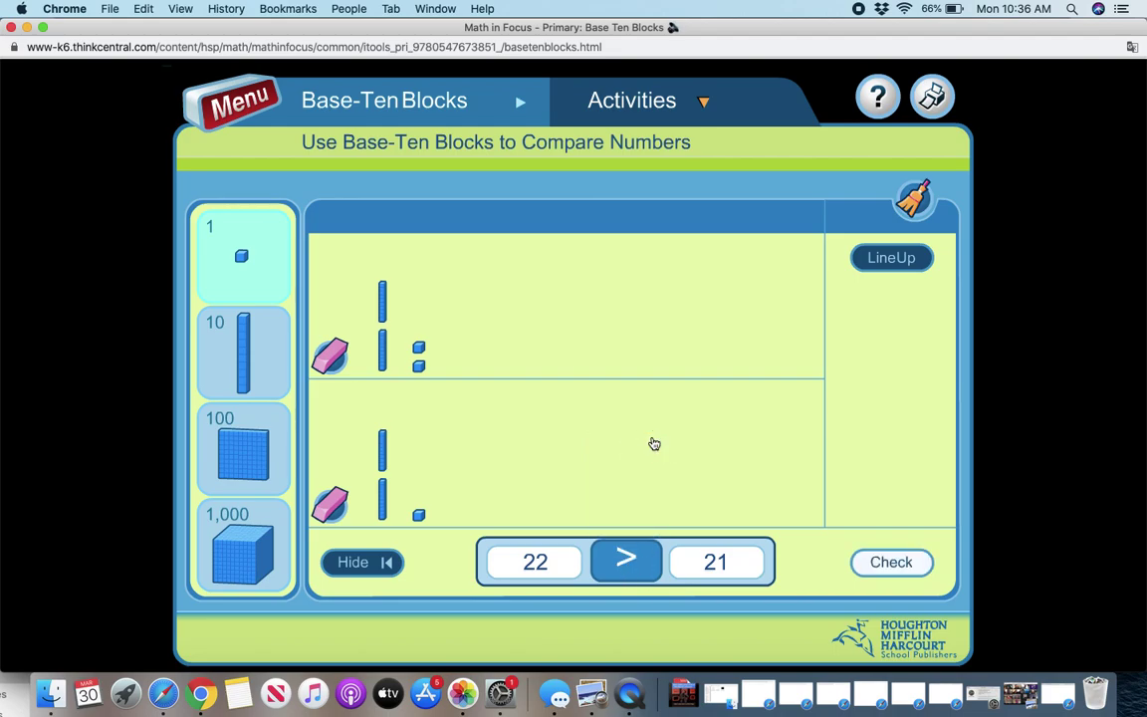
click(891, 562)
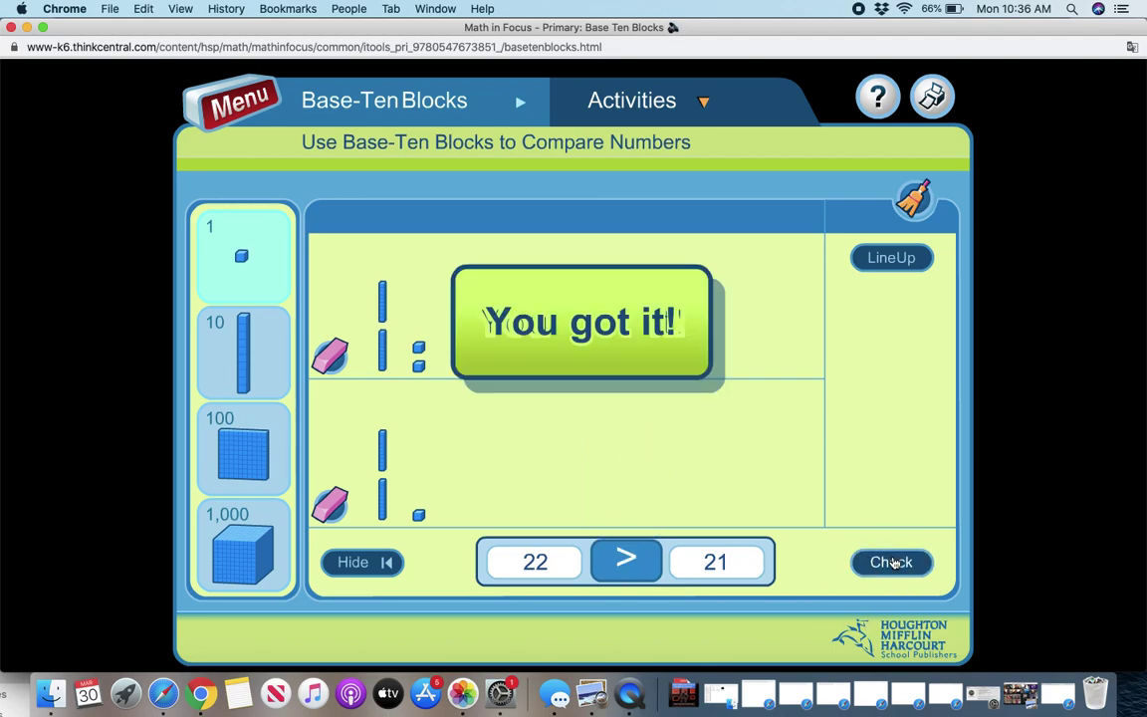
Step: Switch to the Add activity, place twelve ones cubes in the upper area and line them up
click(629, 99)
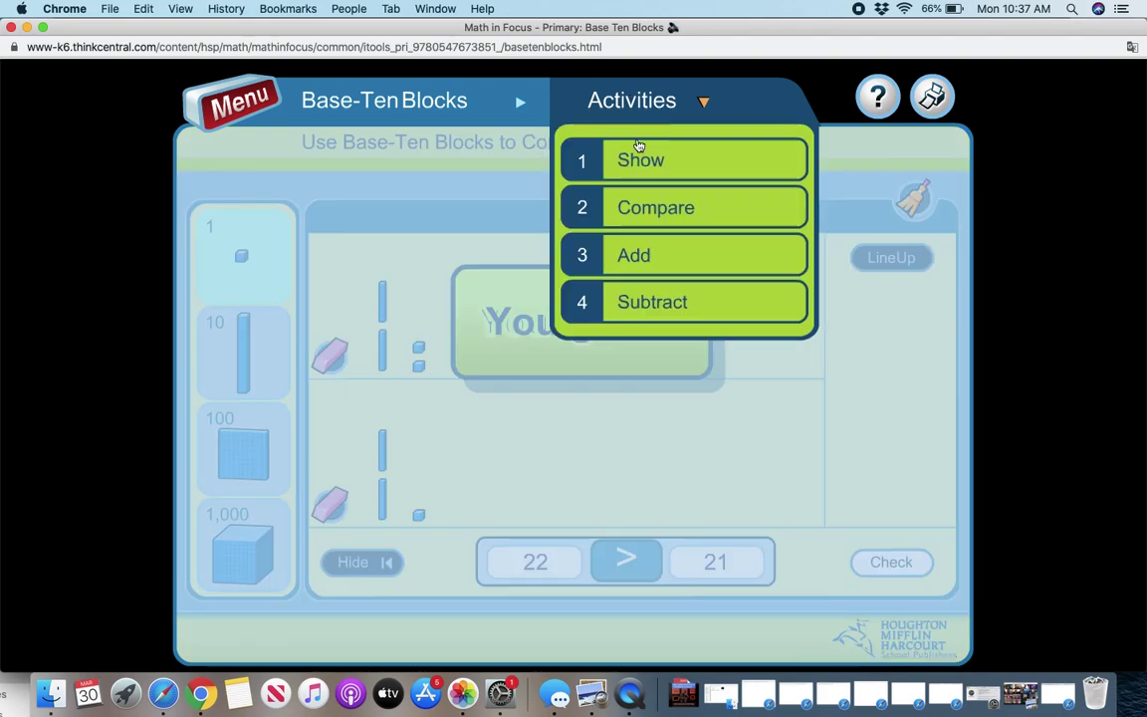
click(645, 255)
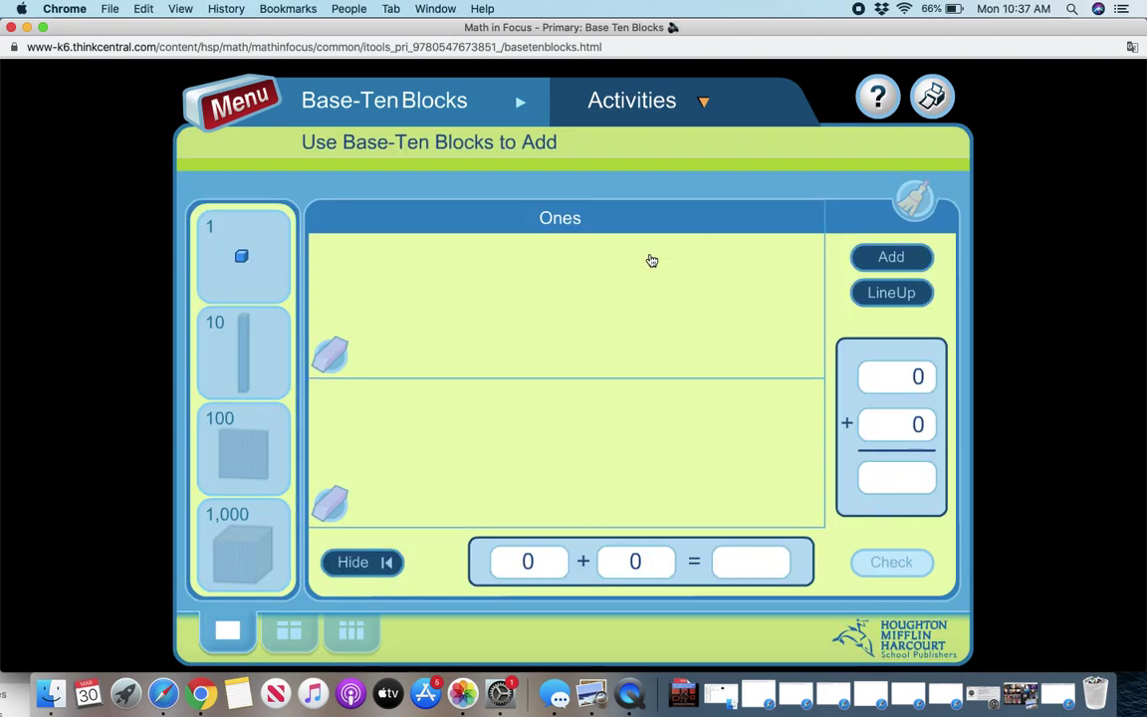
click(243, 282)
click(453, 340)
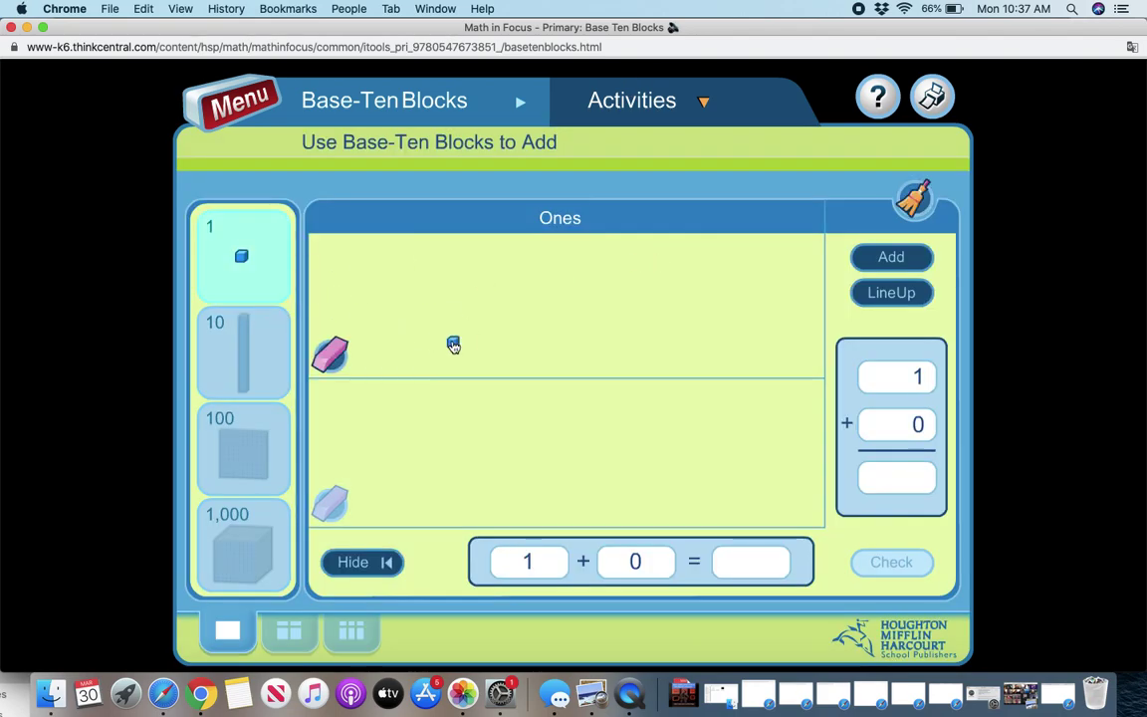
click(449, 280)
click(500, 692)
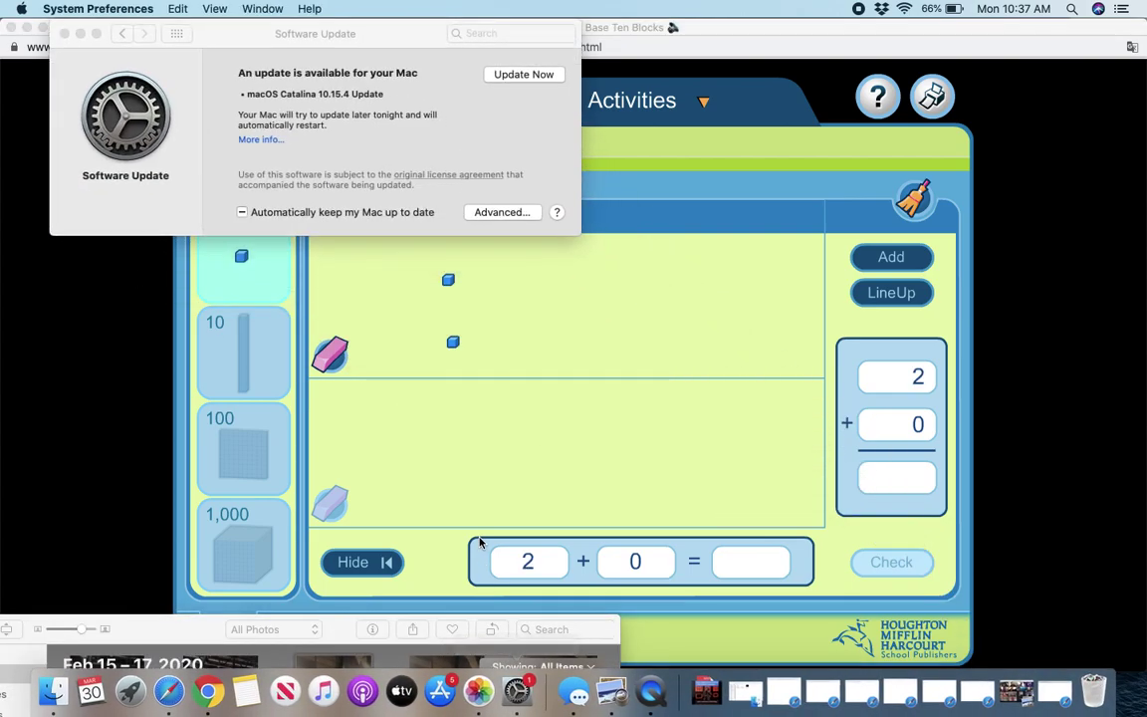
click(625, 315)
click(603, 300)
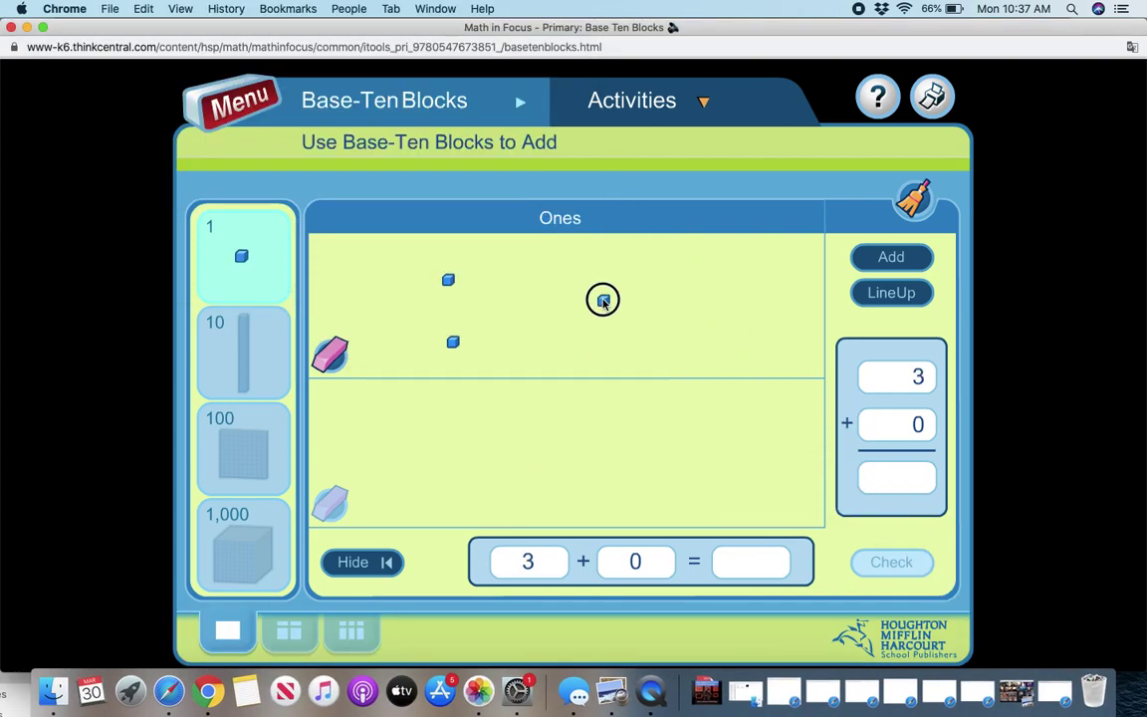
click(539, 308)
click(520, 287)
click(489, 311)
click(518, 311)
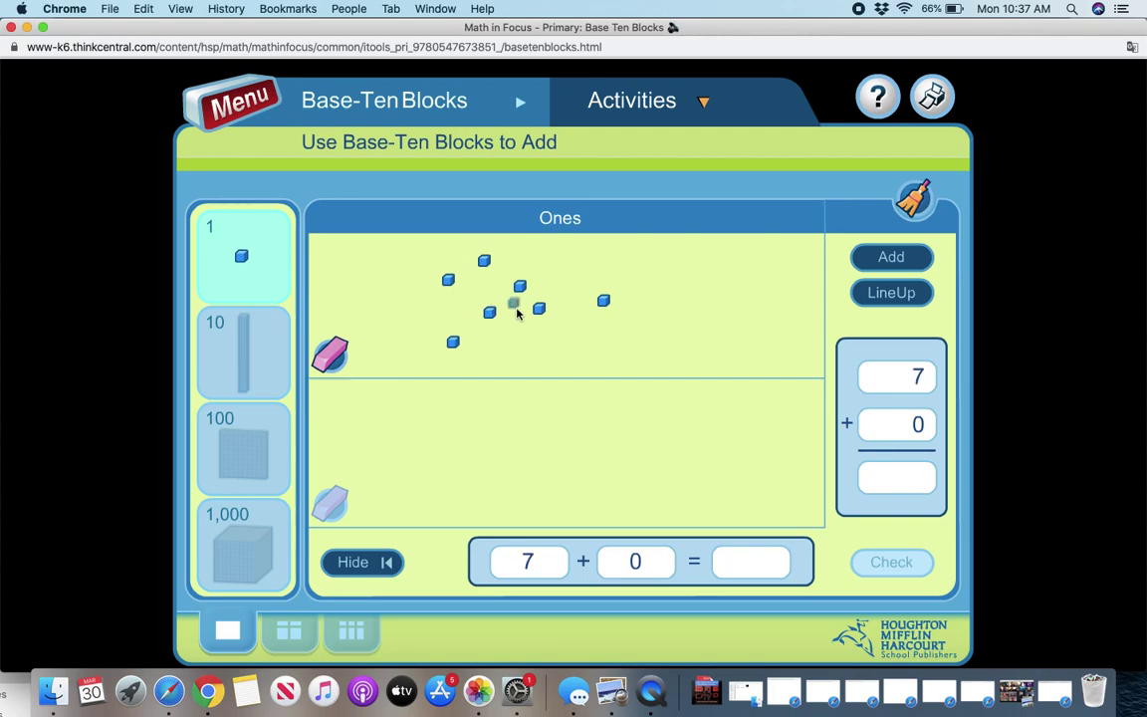
click(568, 289)
click(484, 260)
click(568, 338)
click(471, 341)
click(443, 301)
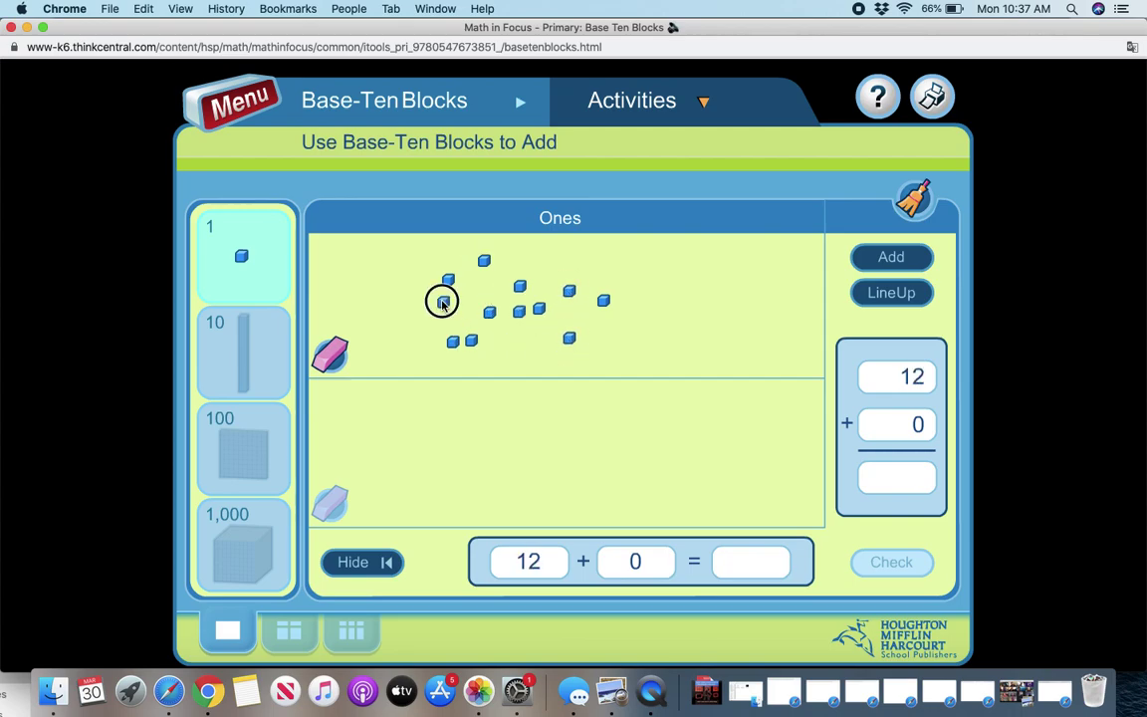
click(889, 293)
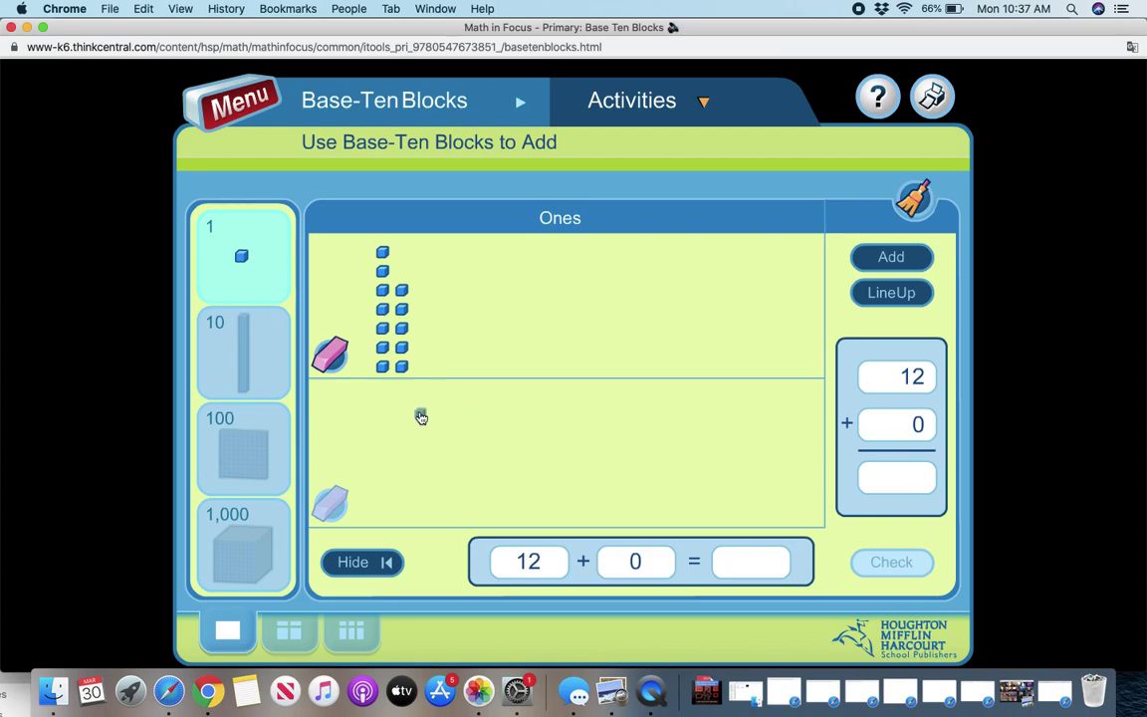
Step: Place two ones cubes in the lower area and combine the two addends
click(410, 409)
click(410, 440)
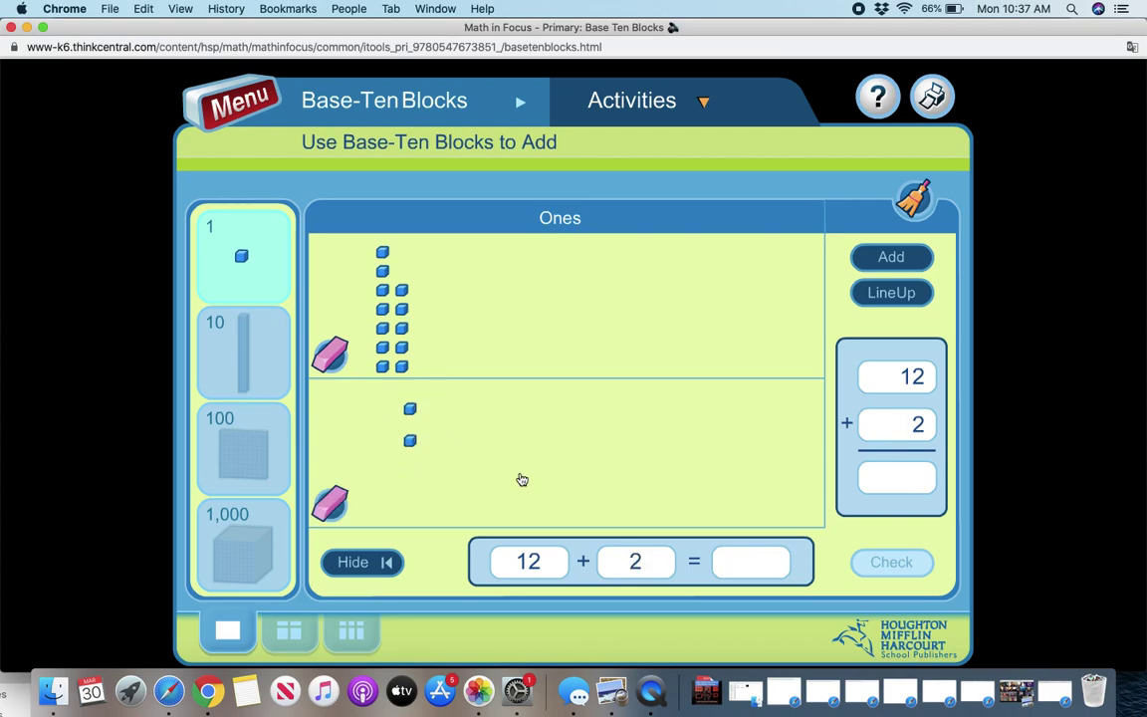
click(894, 260)
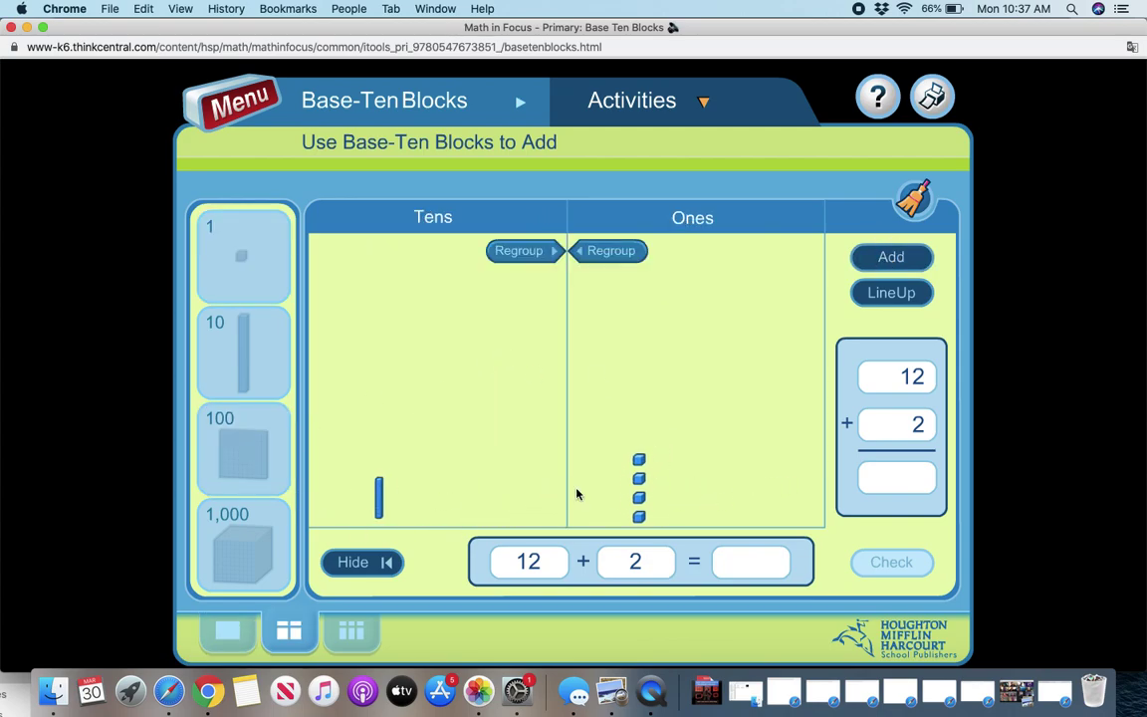
Step: Enter 14 as the sum of 12 + 2 and check the answer
click(905, 474)
text(14)
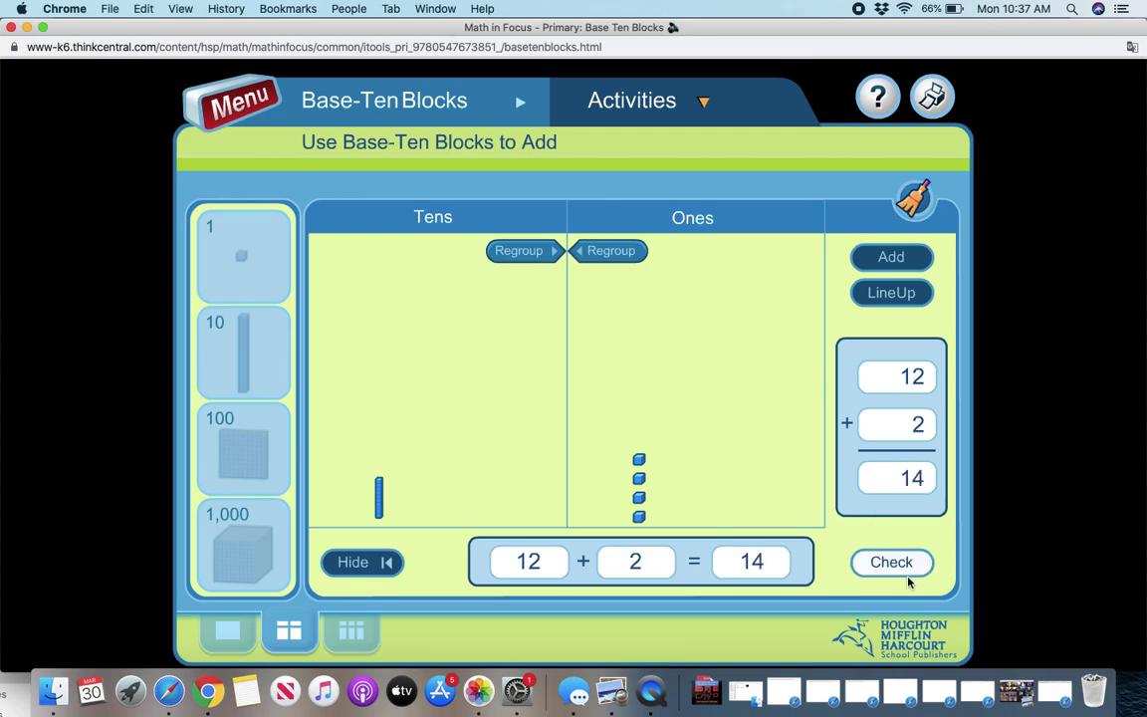
click(902, 564)
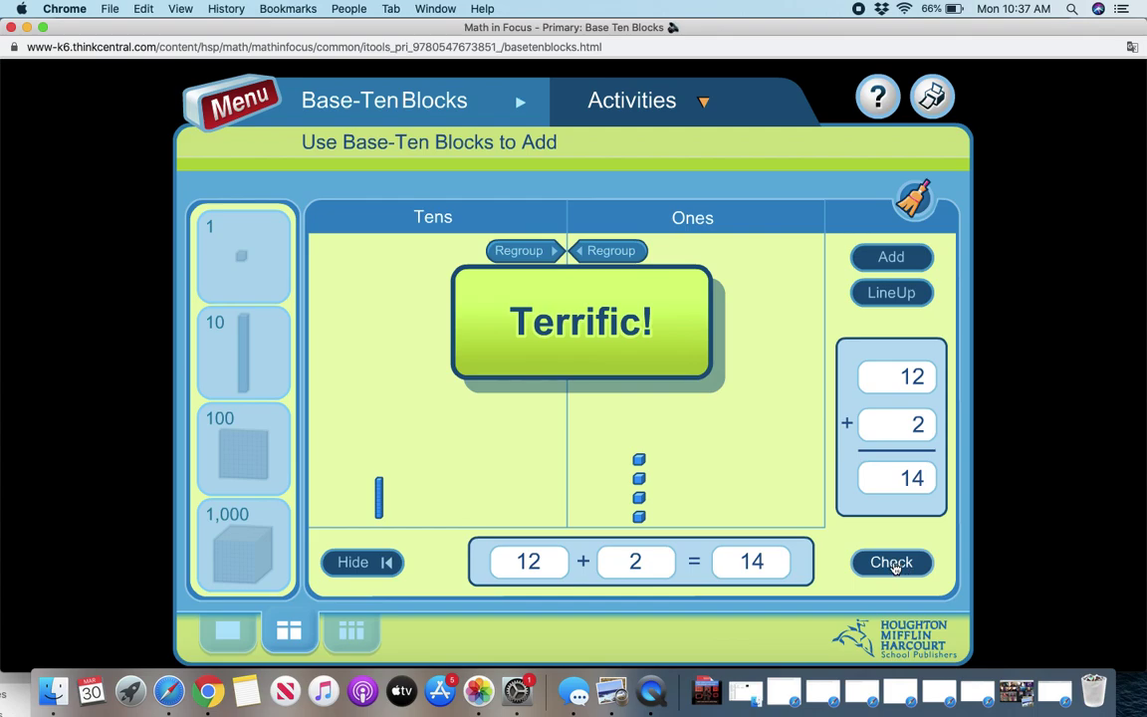
Step: Clear the addition workspace and model 24 as the upper addend with two tens rods and four ones cubes
click(913, 201)
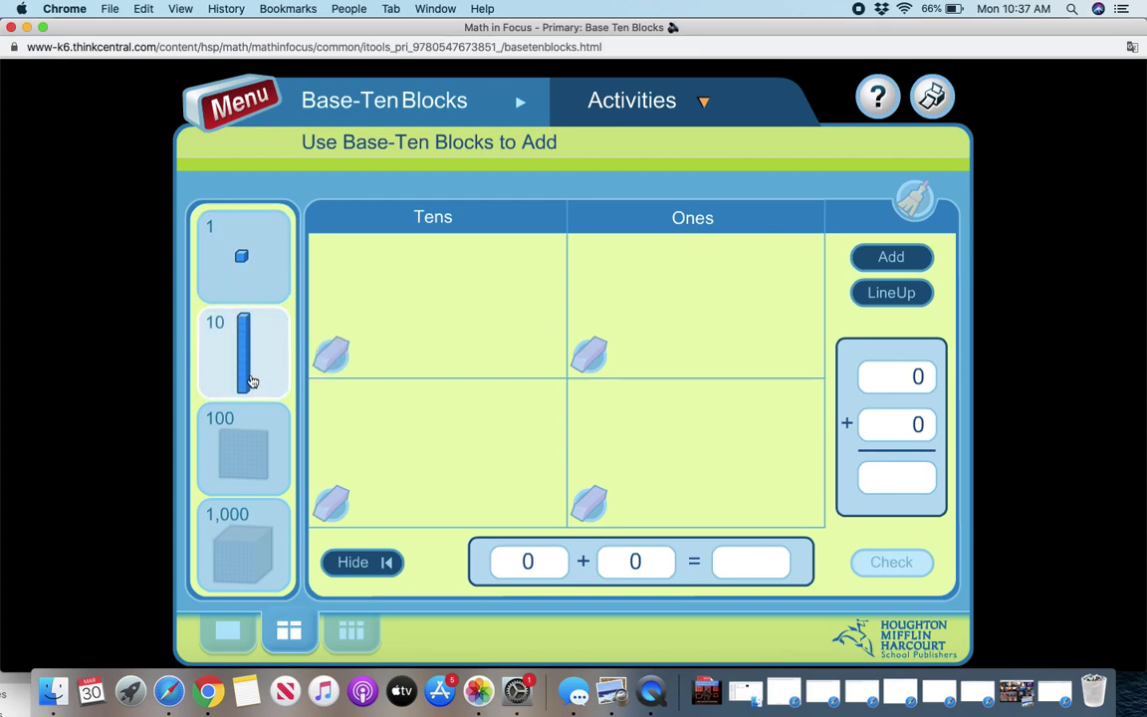
drag(248, 380, 420, 349)
drag(243, 353, 474, 341)
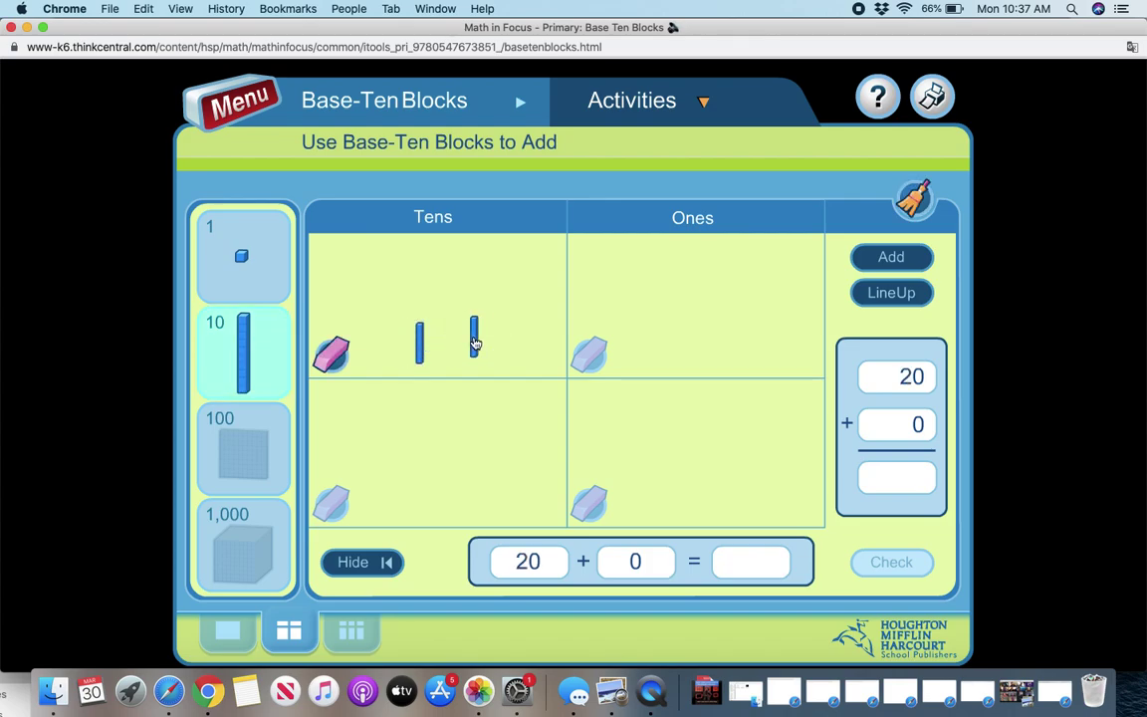
drag(237, 255, 700, 301)
click(657, 279)
click(652, 318)
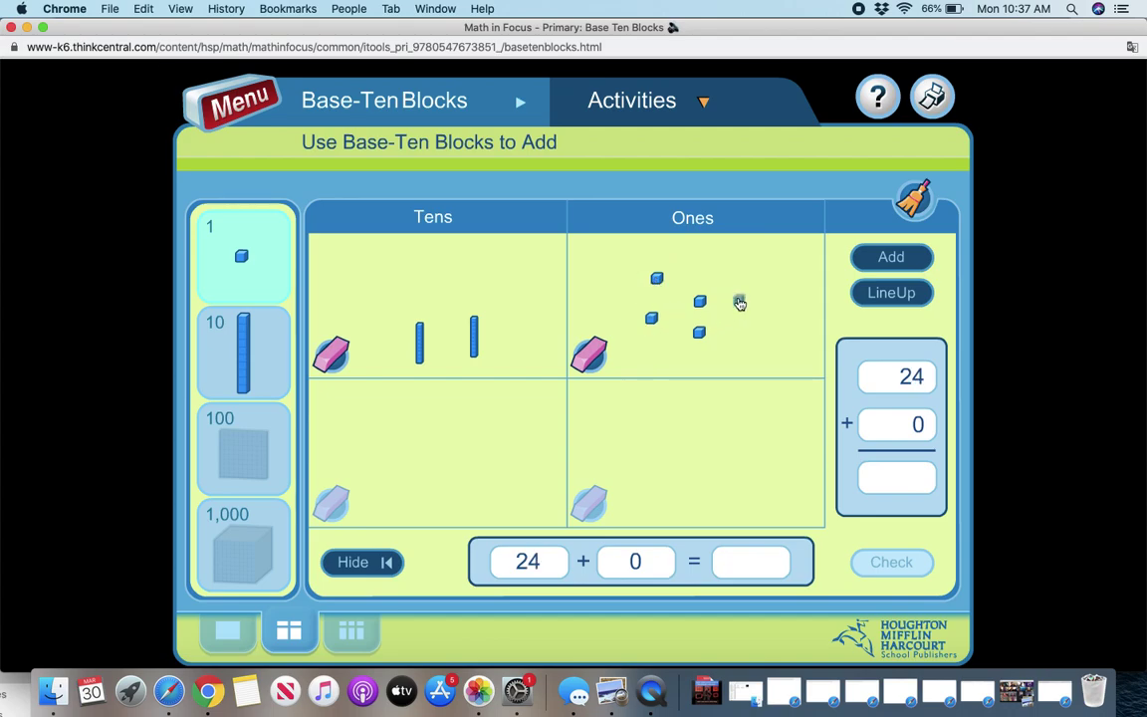
click(741, 283)
click(578, 362)
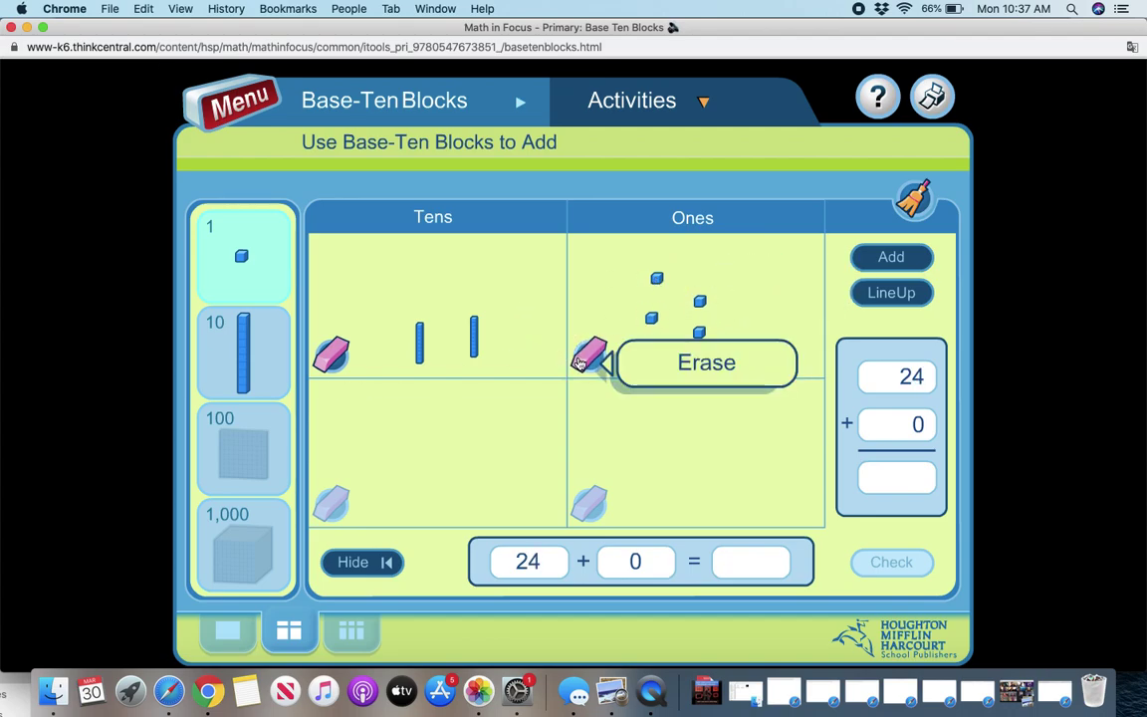
Step: Model 16 as the lower addend with one tens rod and six ones cubes, and line up all blocks
click(252, 361)
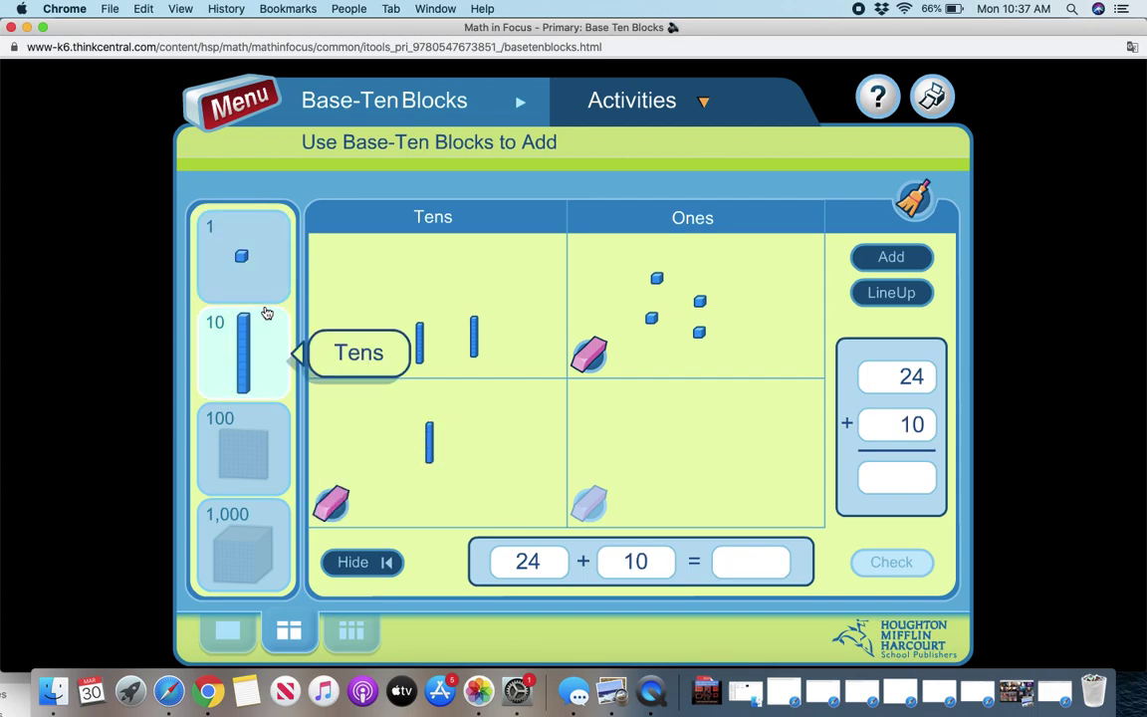
click(619, 410)
click(634, 442)
click(636, 474)
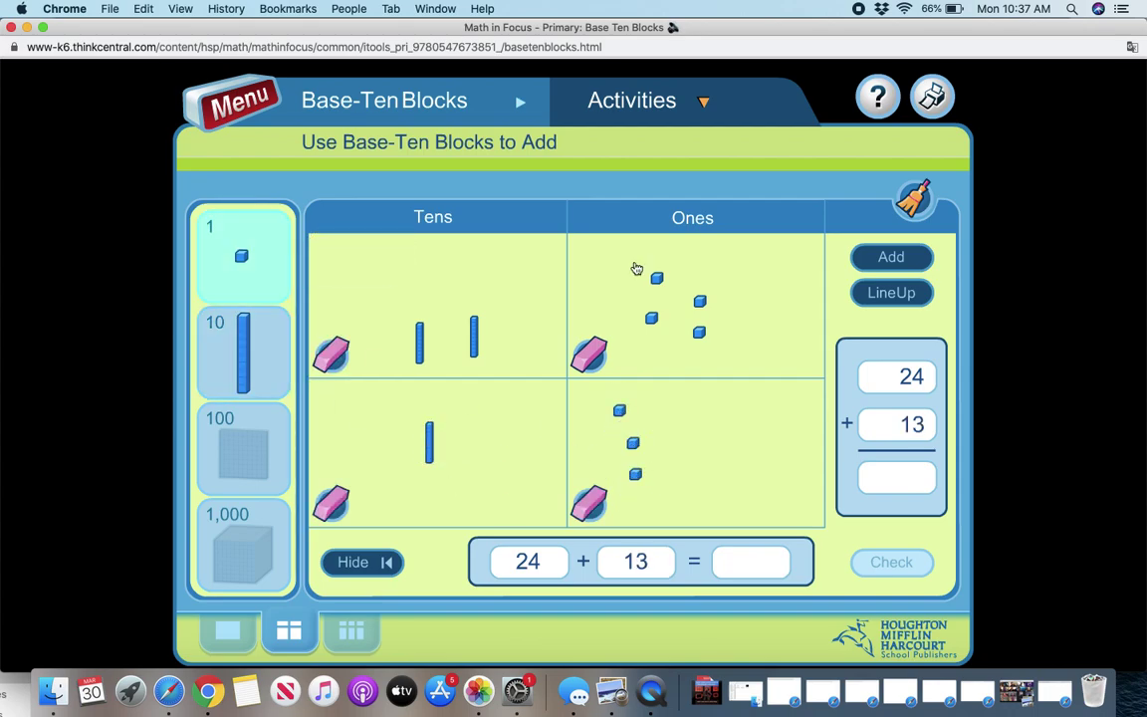
click(674, 428)
click(687, 458)
click(726, 445)
click(895, 293)
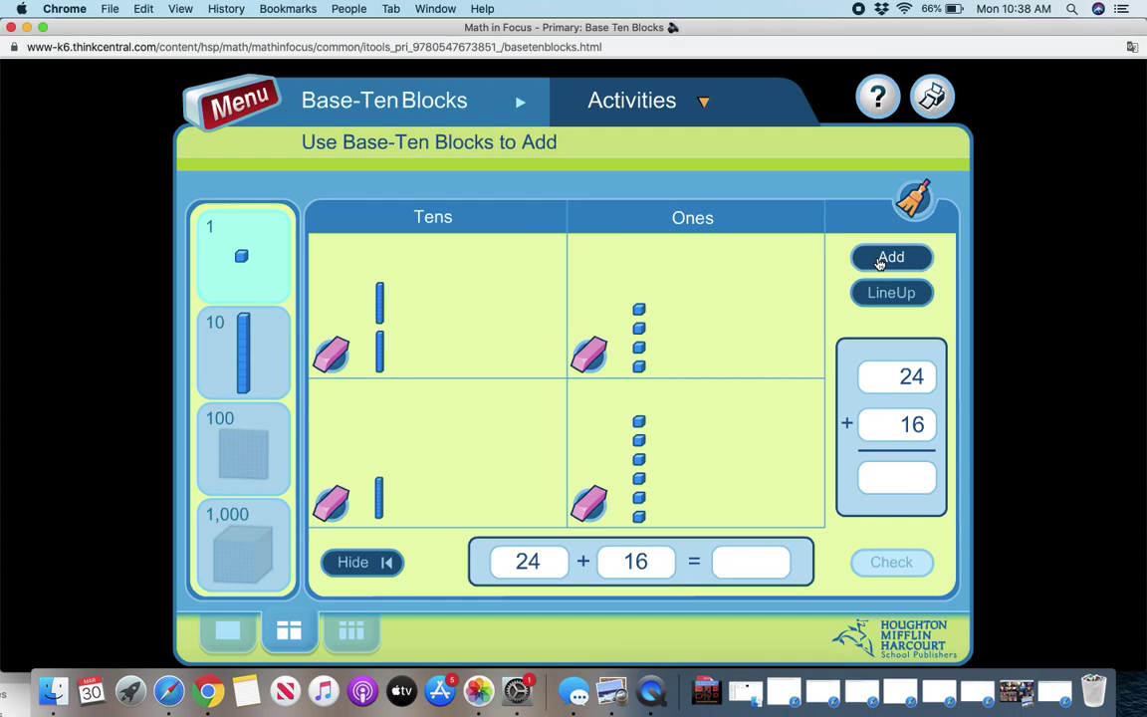
Step: Combine 24 and 16, regroup the ten ones into a tens rod, and check 40 as the sum
click(880, 259)
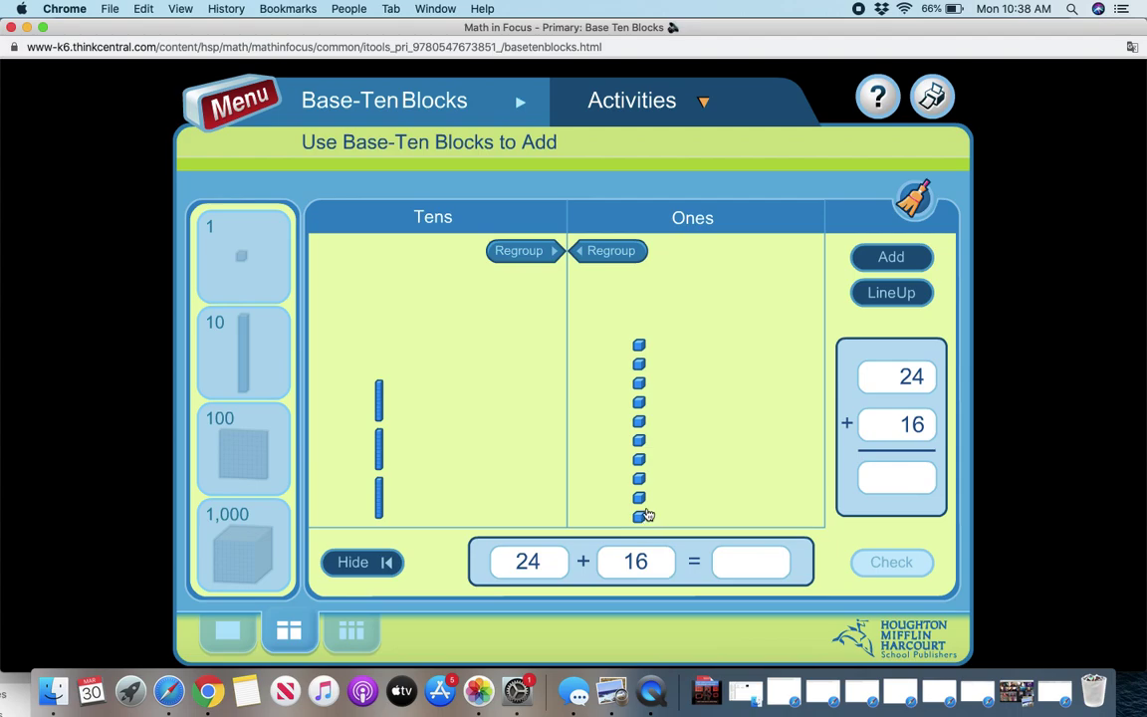
click(632, 257)
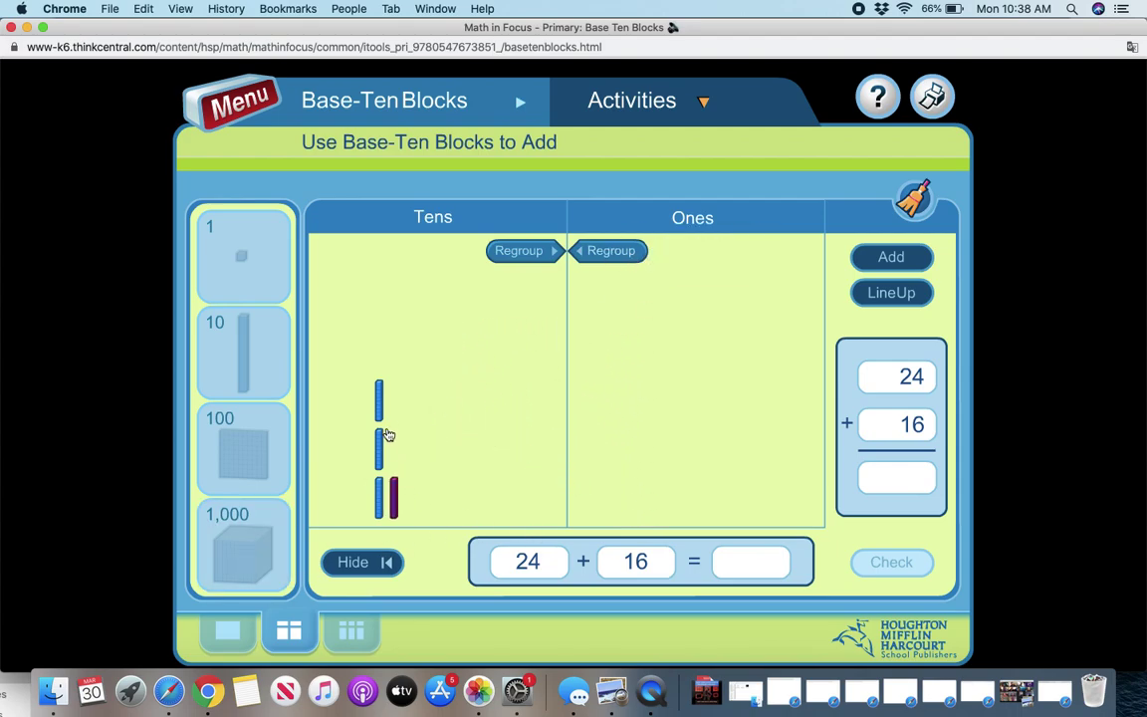
text(4)
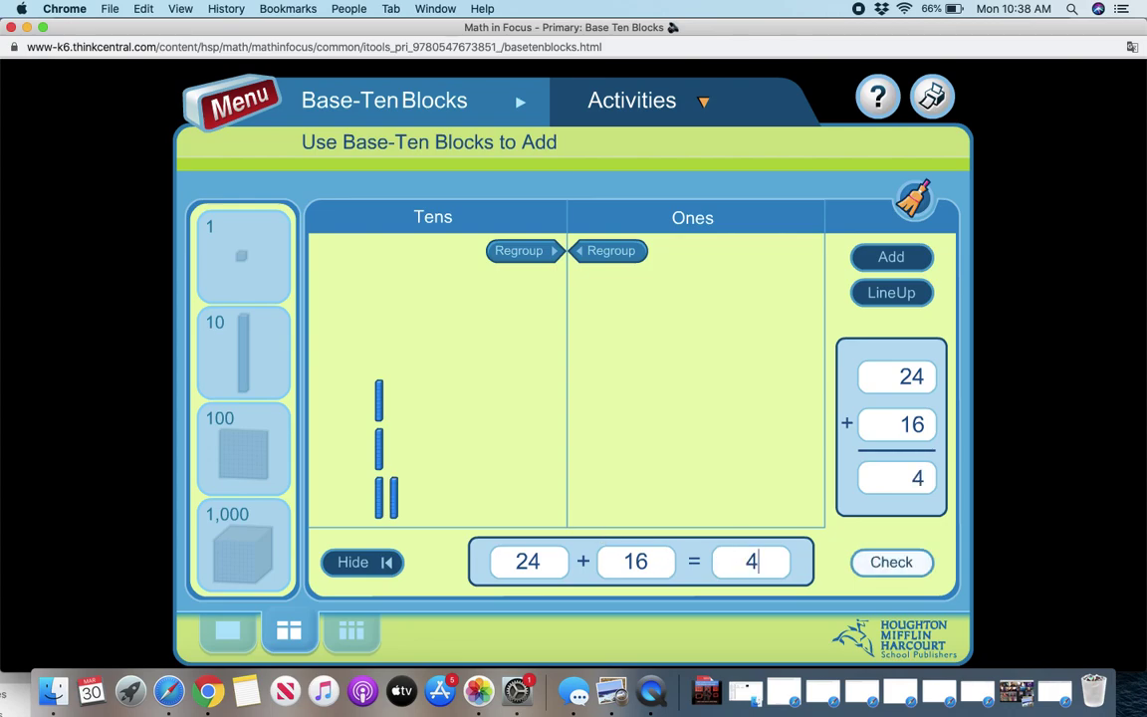
text(0)
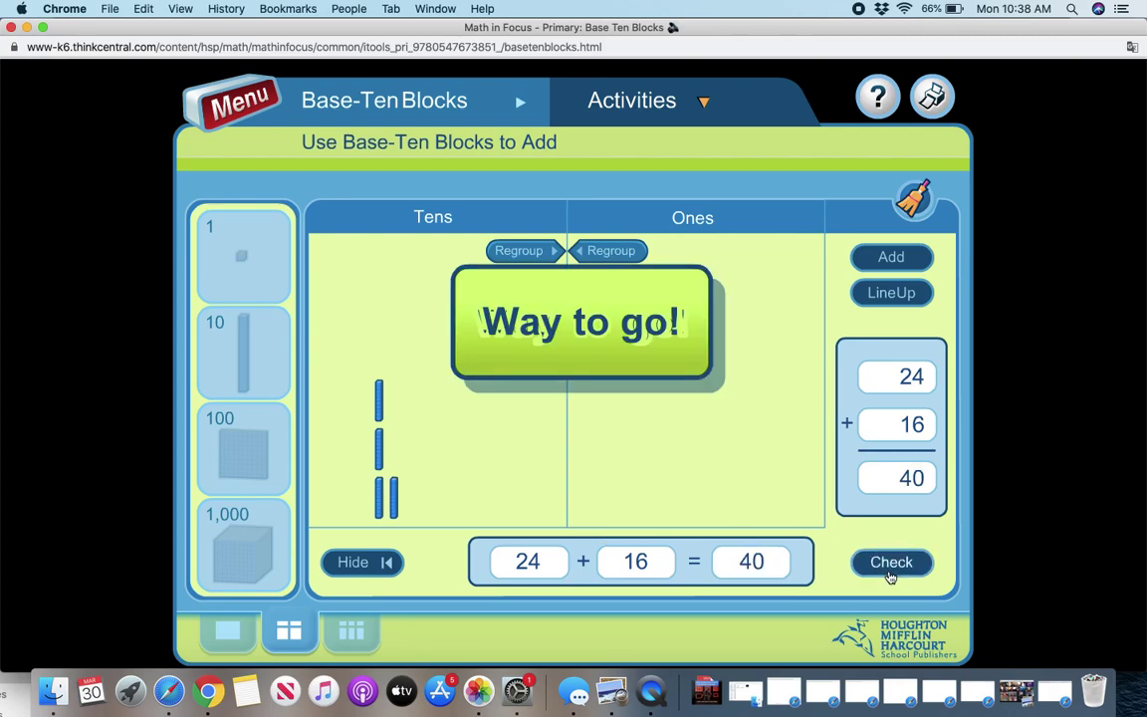
click(678, 293)
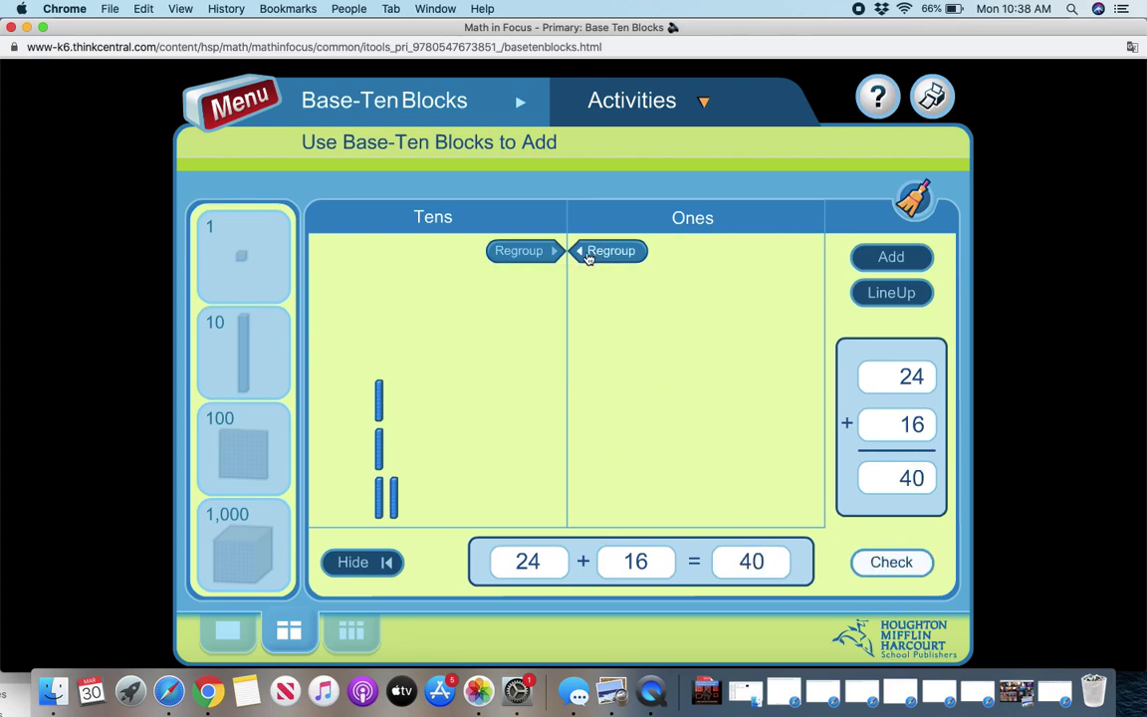
Step: Regroup two tens rods into ones cubes, and regroup those ones back into tens rods
click(517, 251)
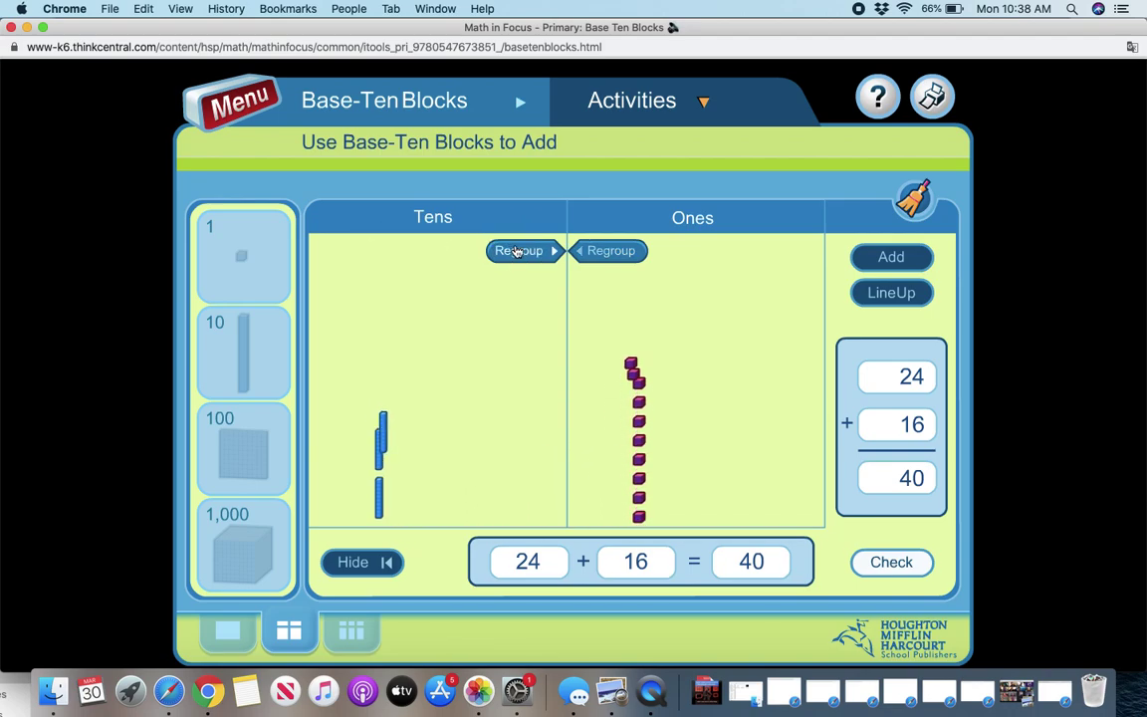
click(517, 251)
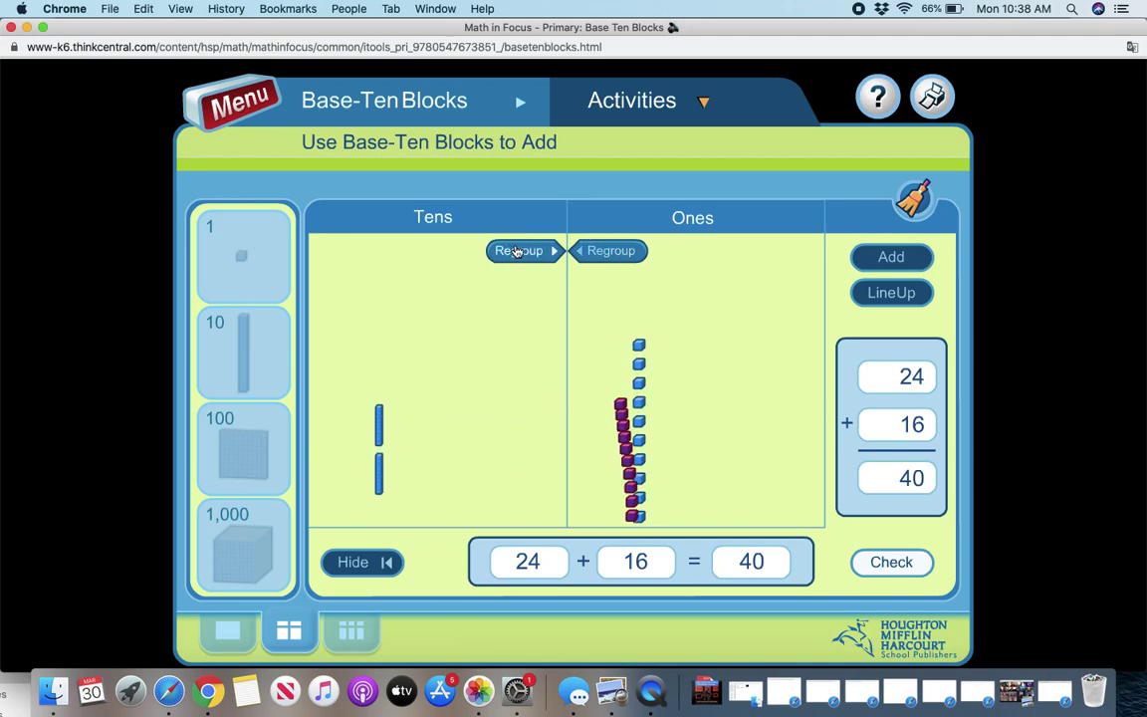
click(598, 251)
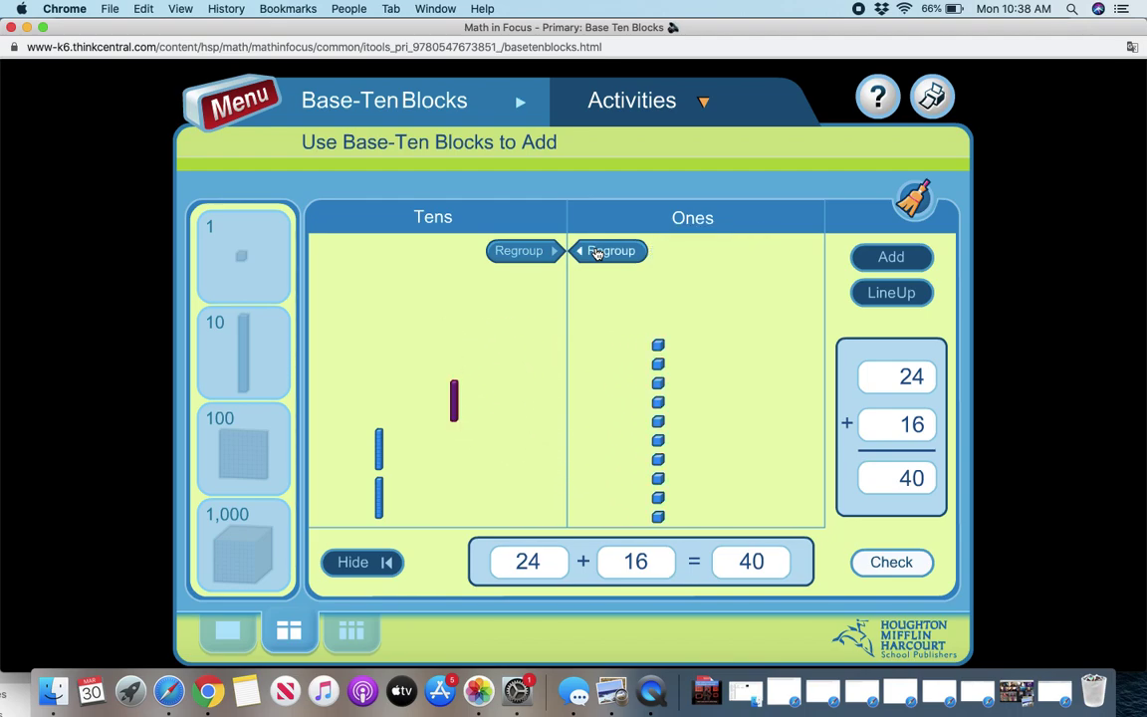
click(597, 251)
Step: Open the Subtract activity for Base-Ten Blocks and place twelve ones cubes in the workspace
click(637, 101)
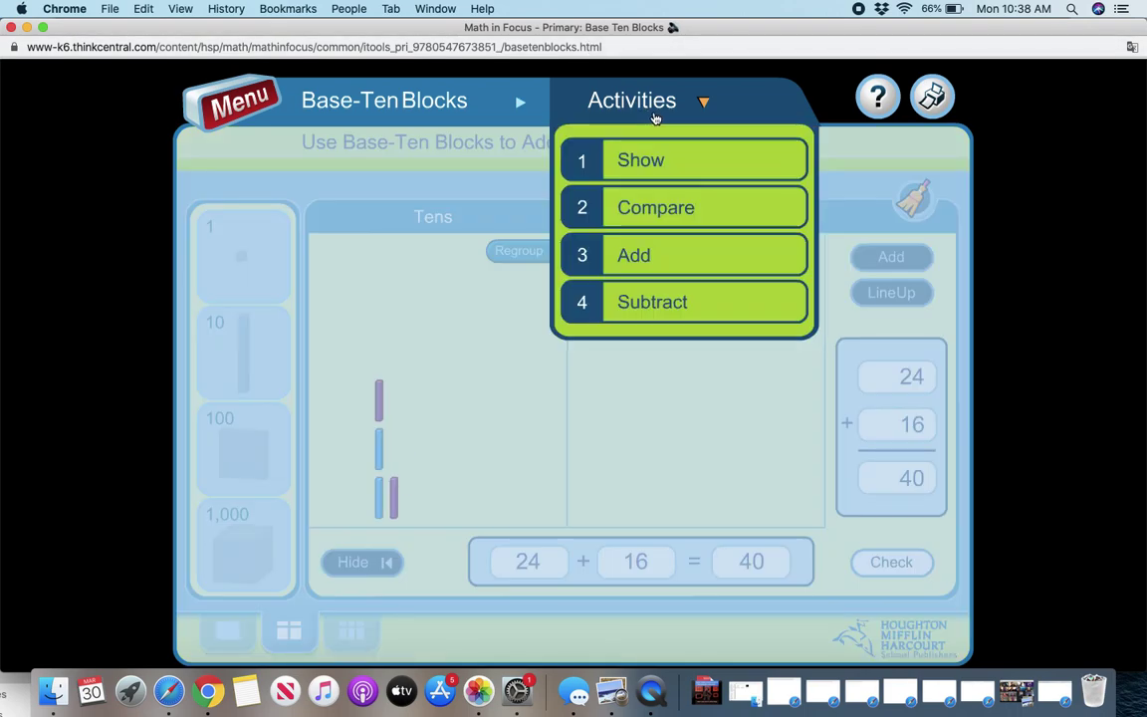
click(657, 305)
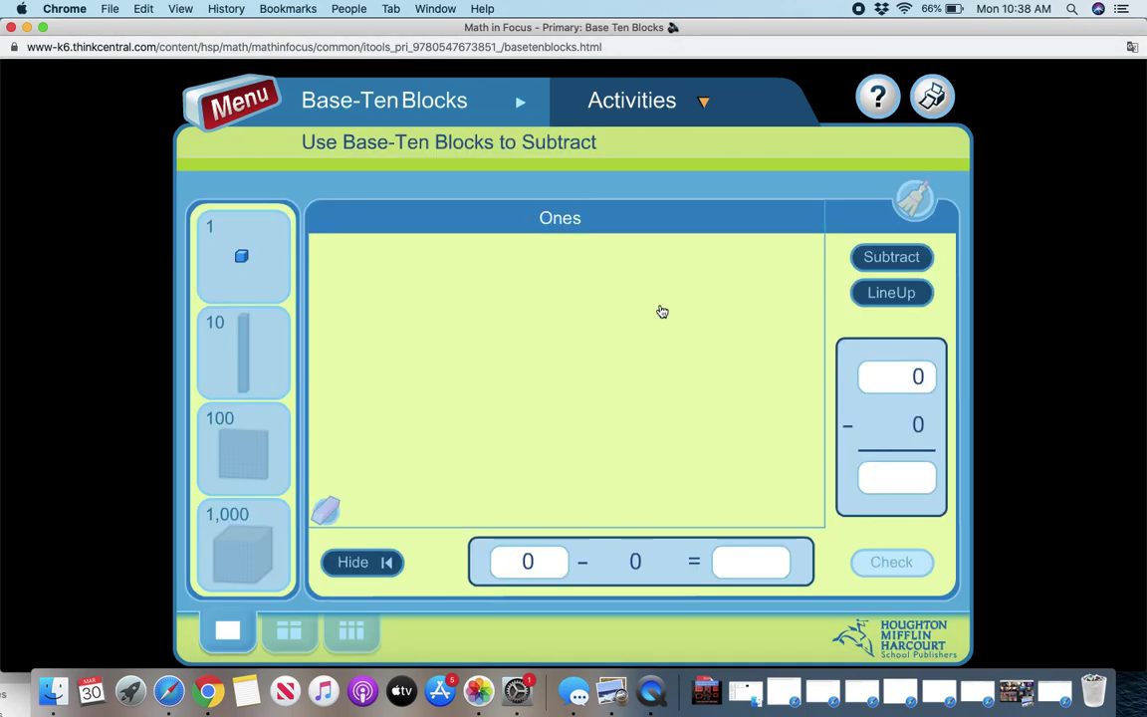
click(247, 236)
click(463, 324)
click(463, 354)
click(463, 385)
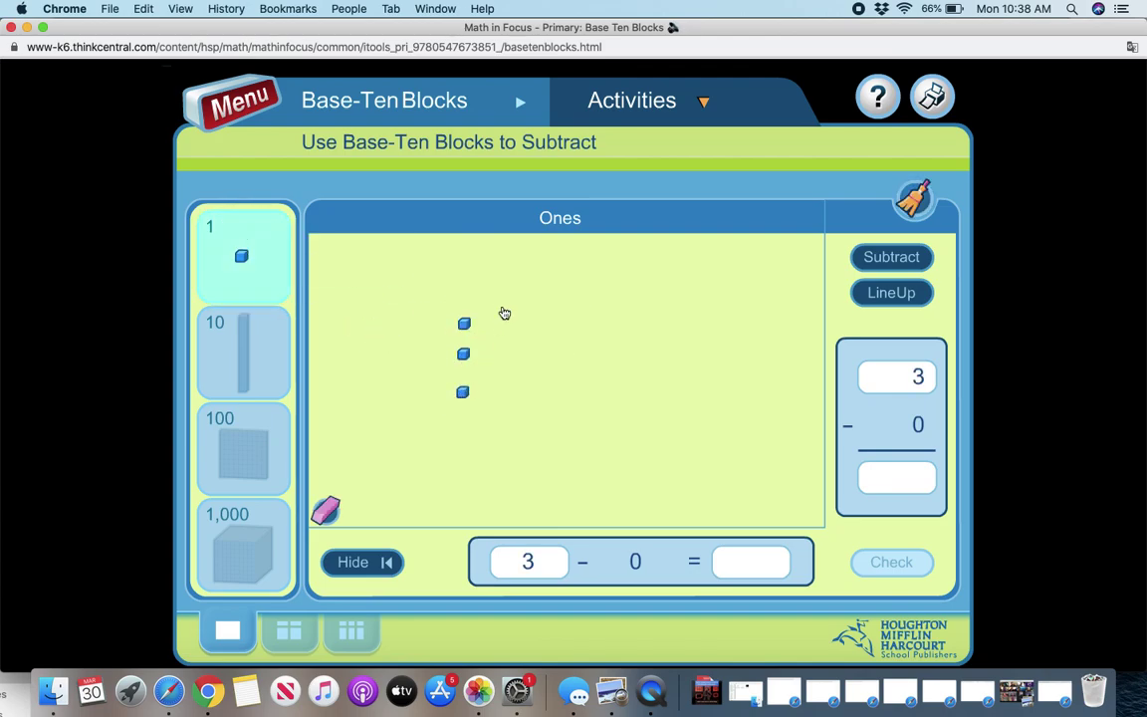
click(522, 291)
click(526, 359)
click(506, 309)
click(507, 372)
click(522, 423)
click(596, 362)
click(599, 422)
click(472, 448)
click(409, 308)
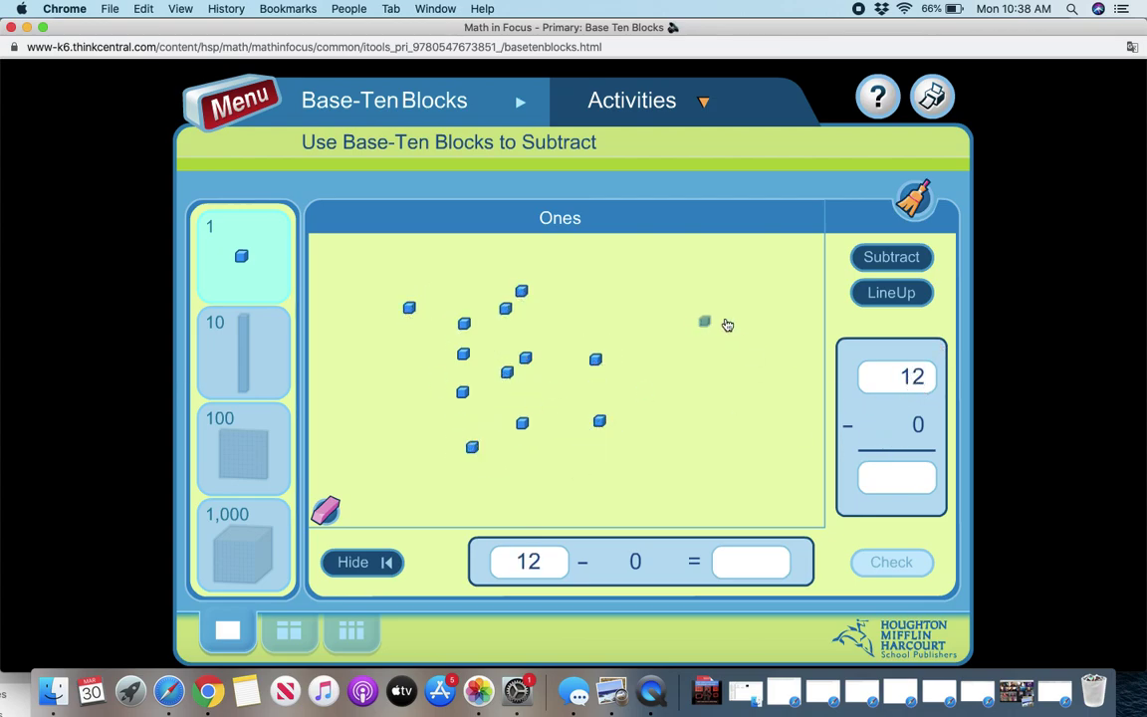
Step: Take away two of the twelve ones cubes, enter 10 as the difference and check the answer
click(892, 257)
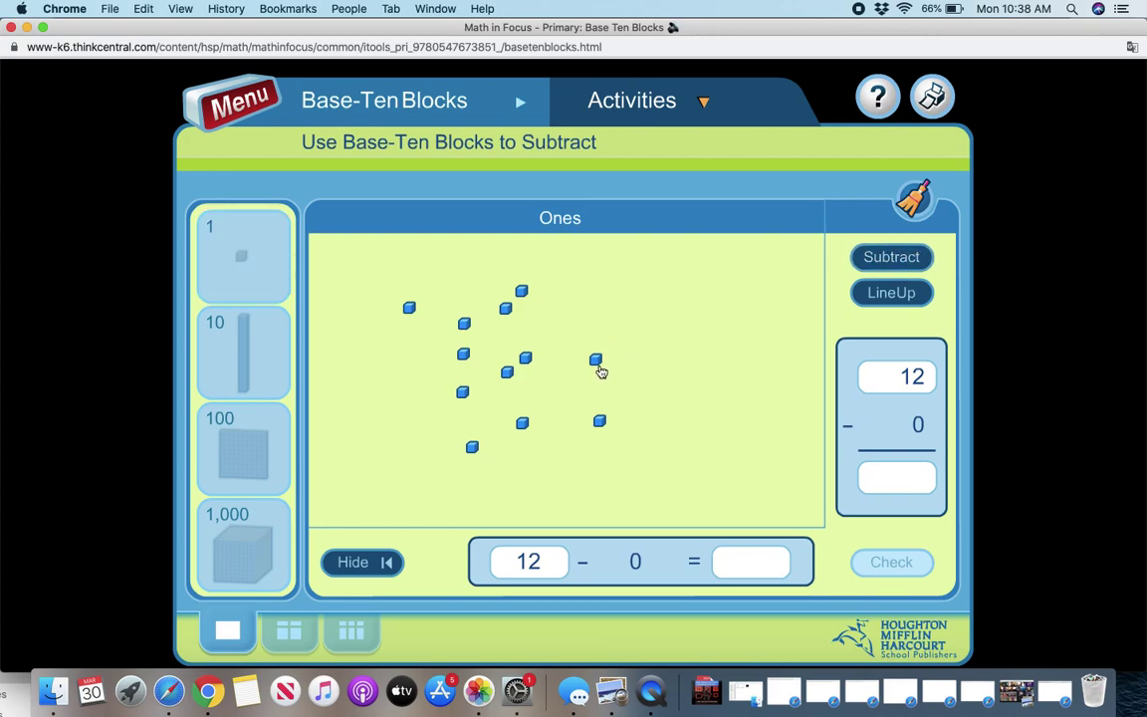
click(595, 359)
click(601, 422)
text(10)
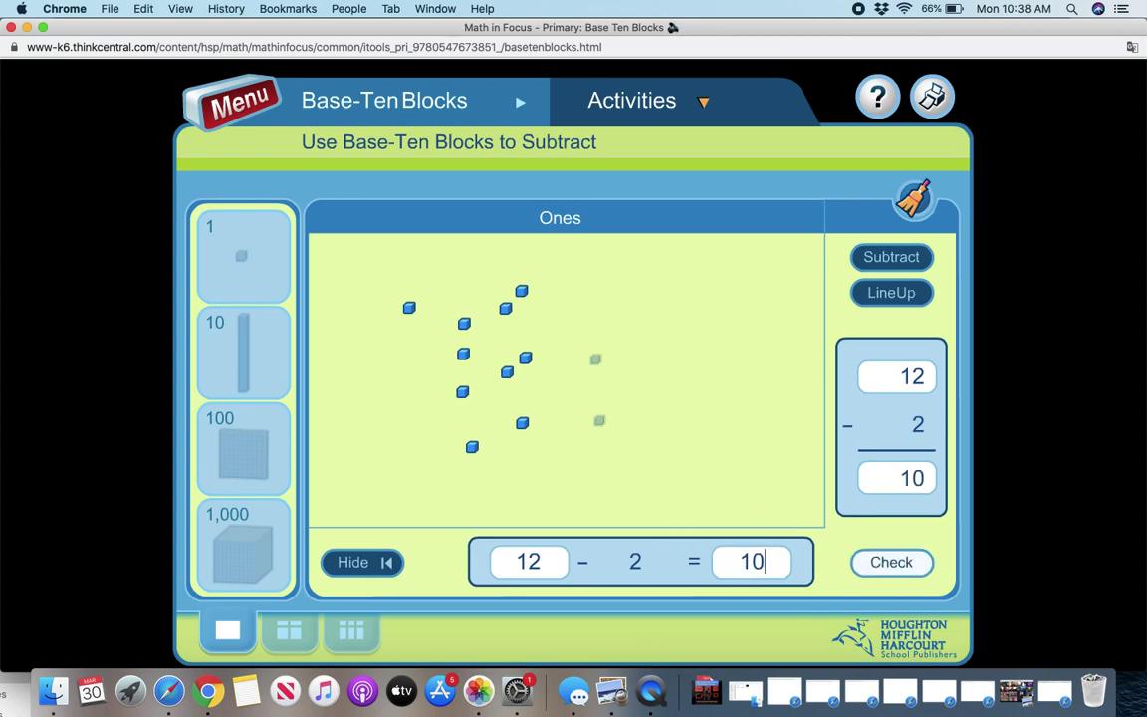
click(893, 563)
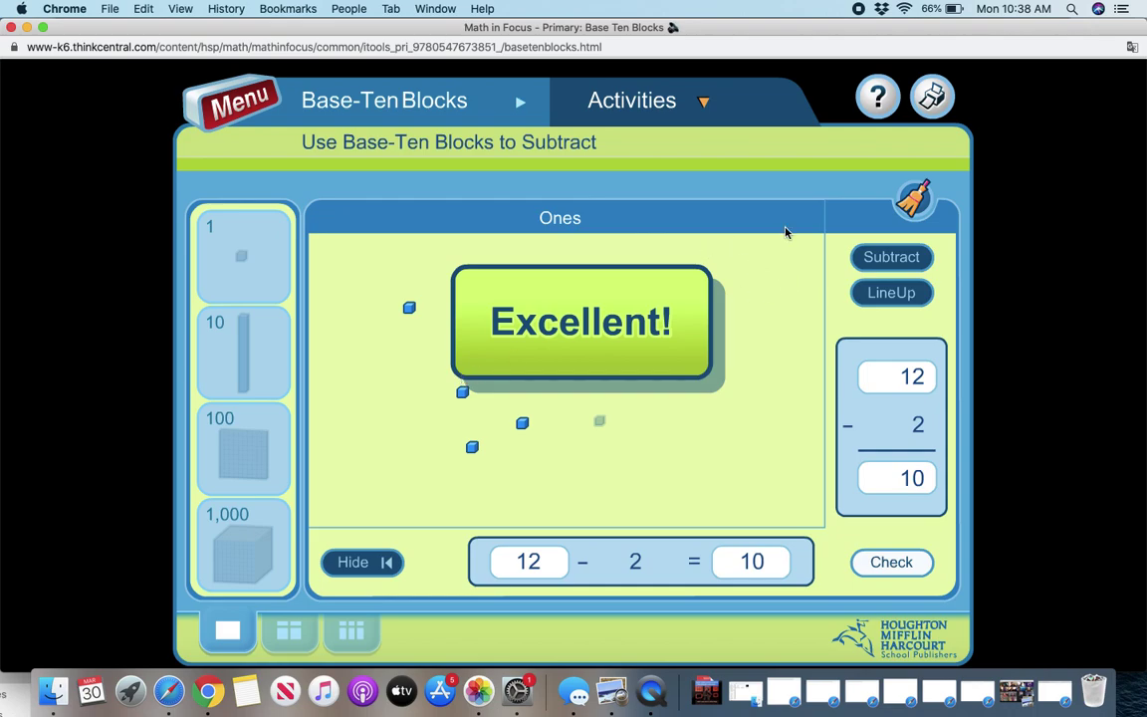
Step: Clear the subtraction workspace and enter 20 as the number to subtract from
click(921, 206)
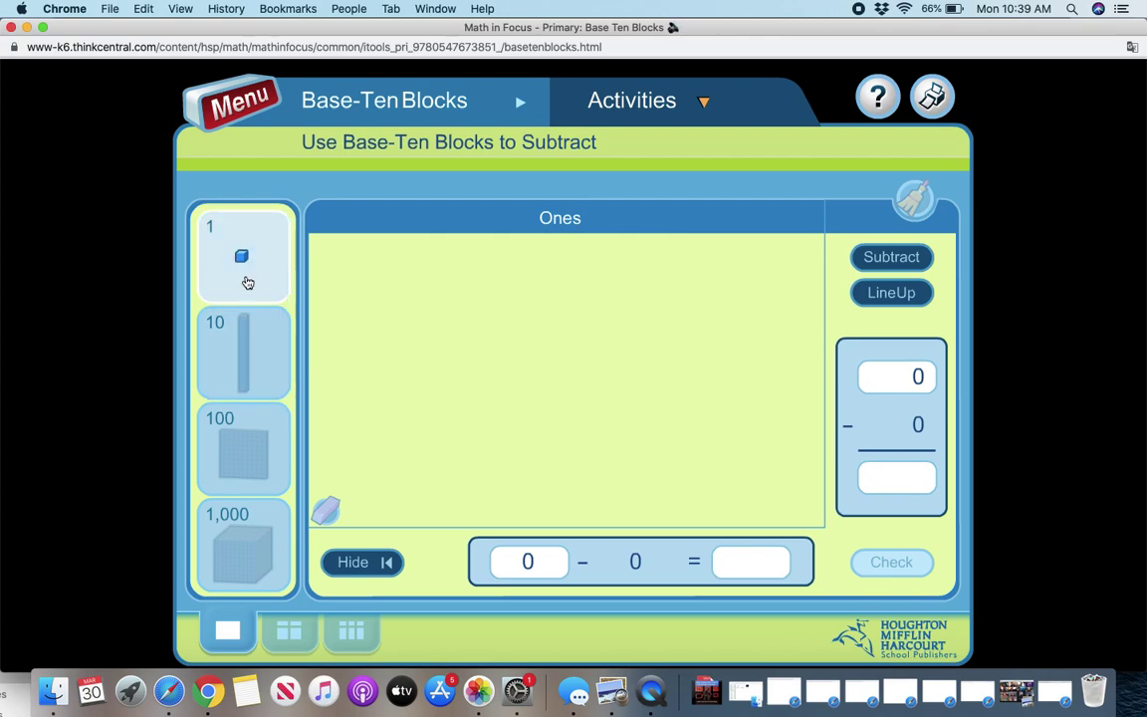
click(543, 567)
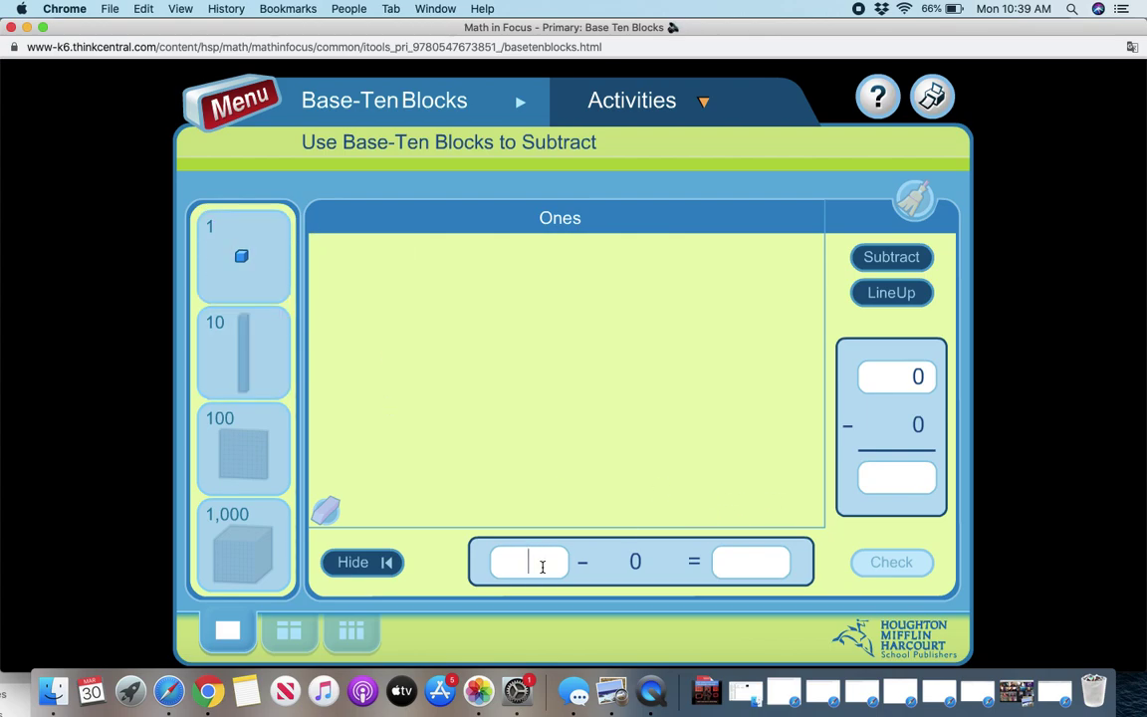
text(20)
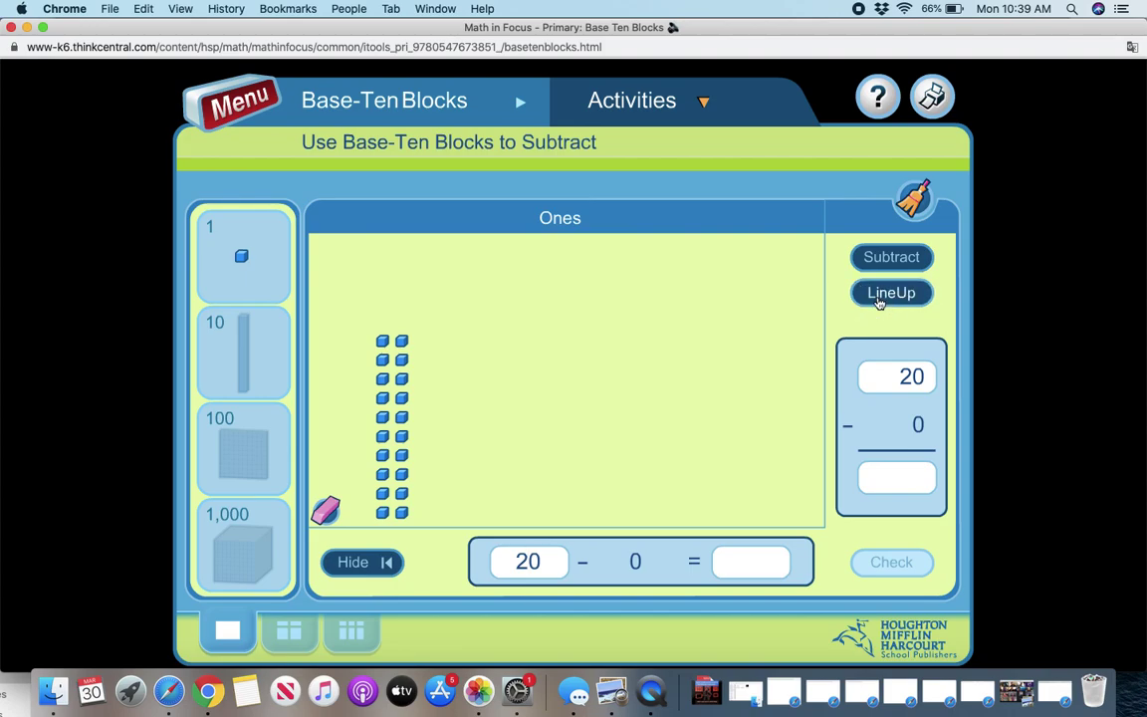
Step: Take away three ones cubes from the 20, enter 17 as the difference and check the answer
click(888, 261)
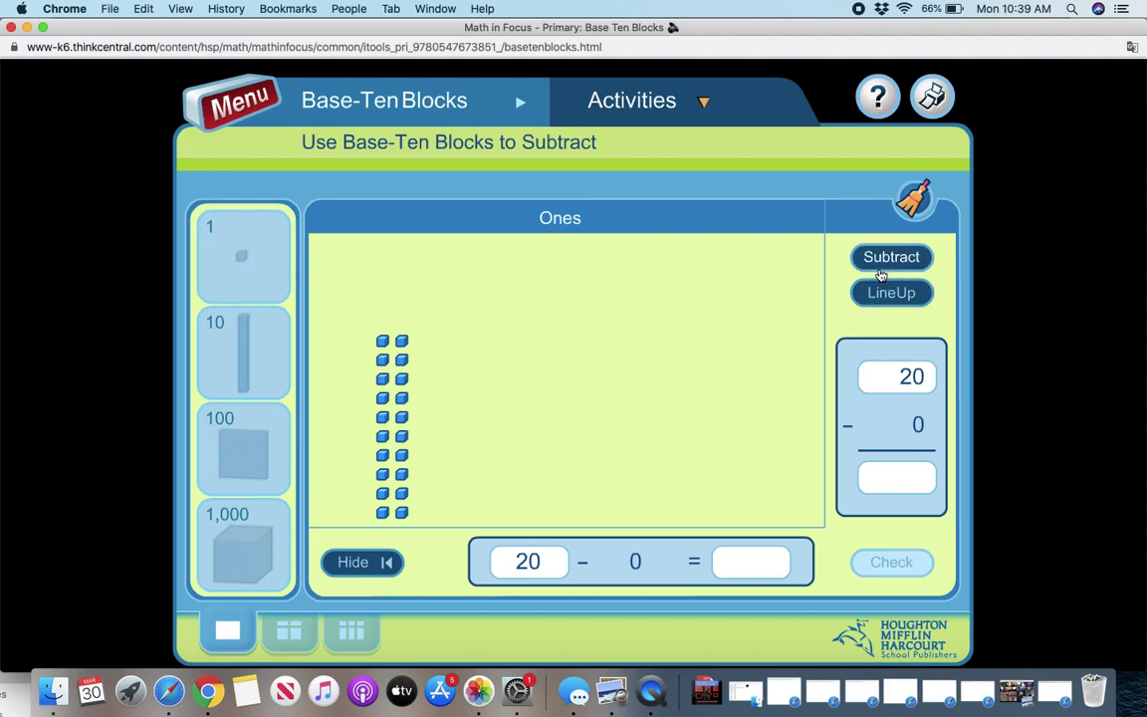
click(401, 360)
click(401, 342)
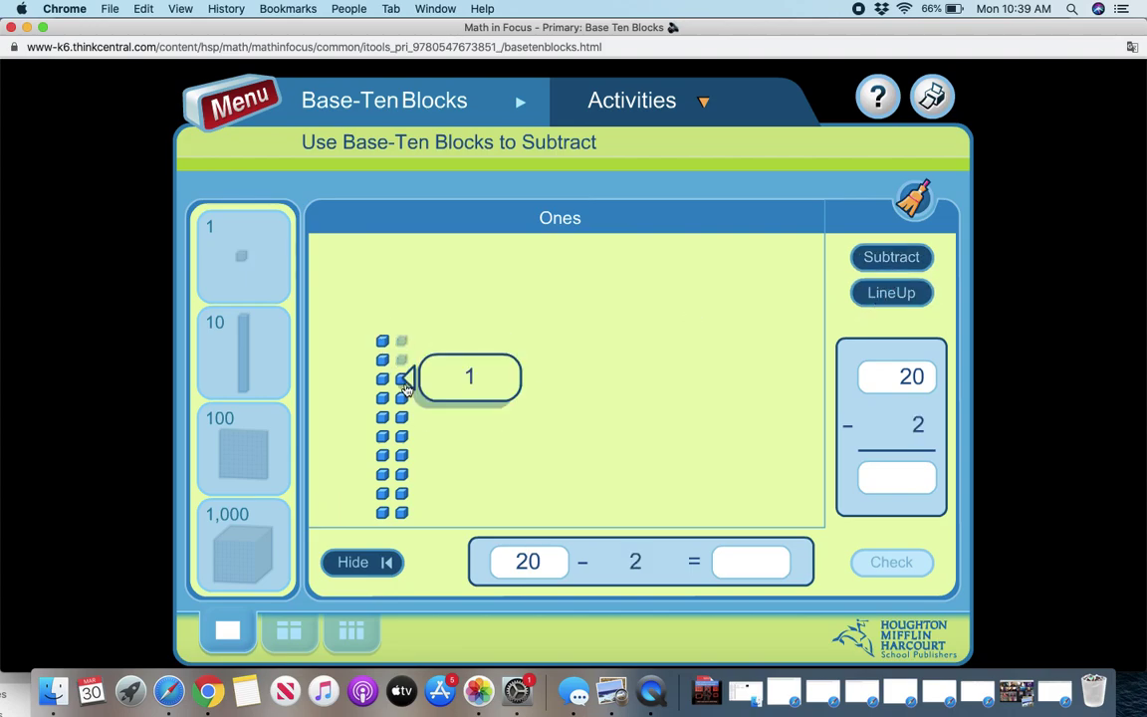
click(401, 379)
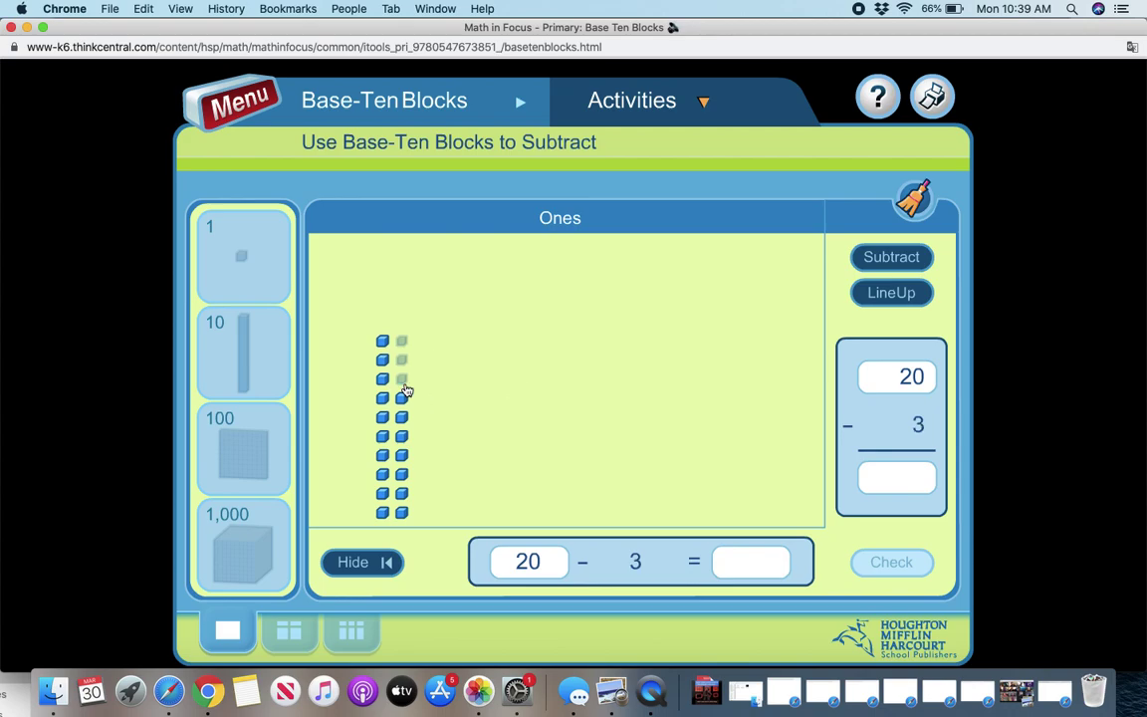
click(888, 480)
text(17)
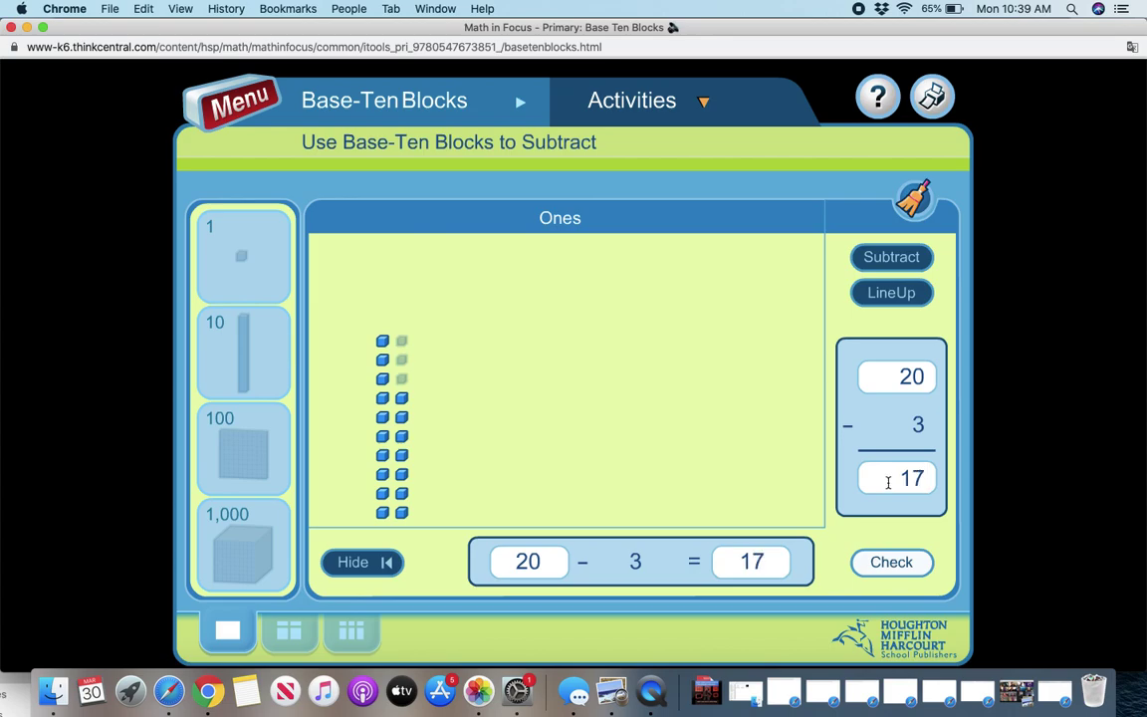
click(891, 566)
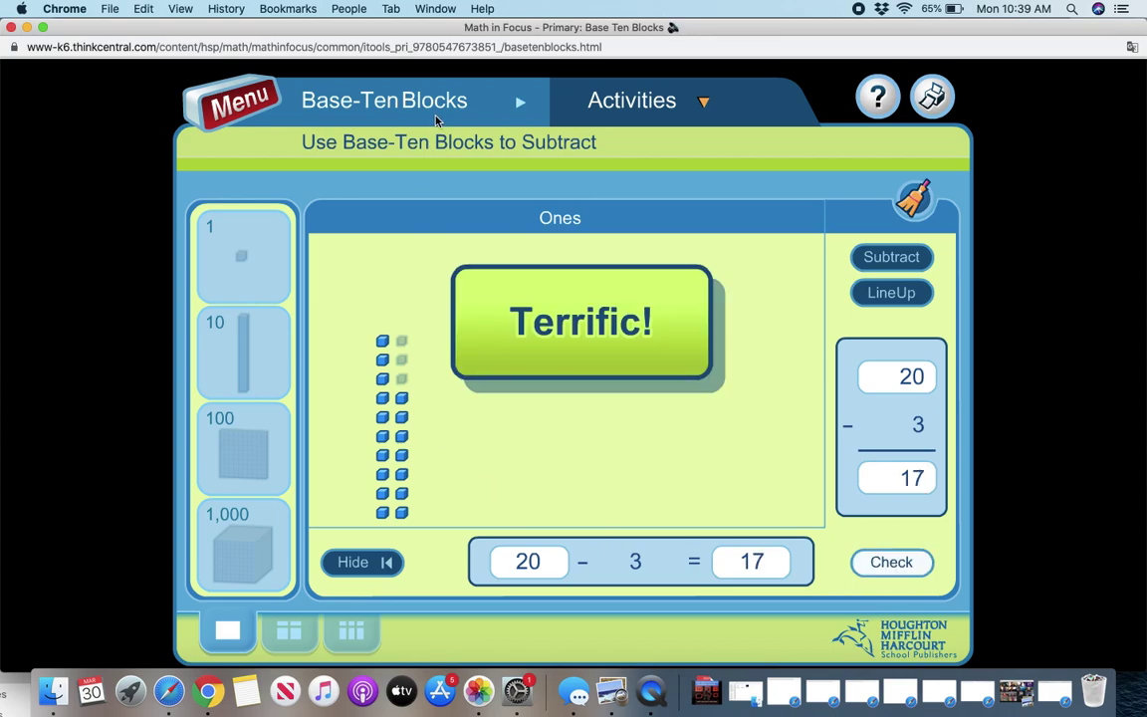
Step: Switch from Base-Ten Blocks to Number Lines and model 3 + 2 with a start point at 3 and jumps to 5
click(237, 102)
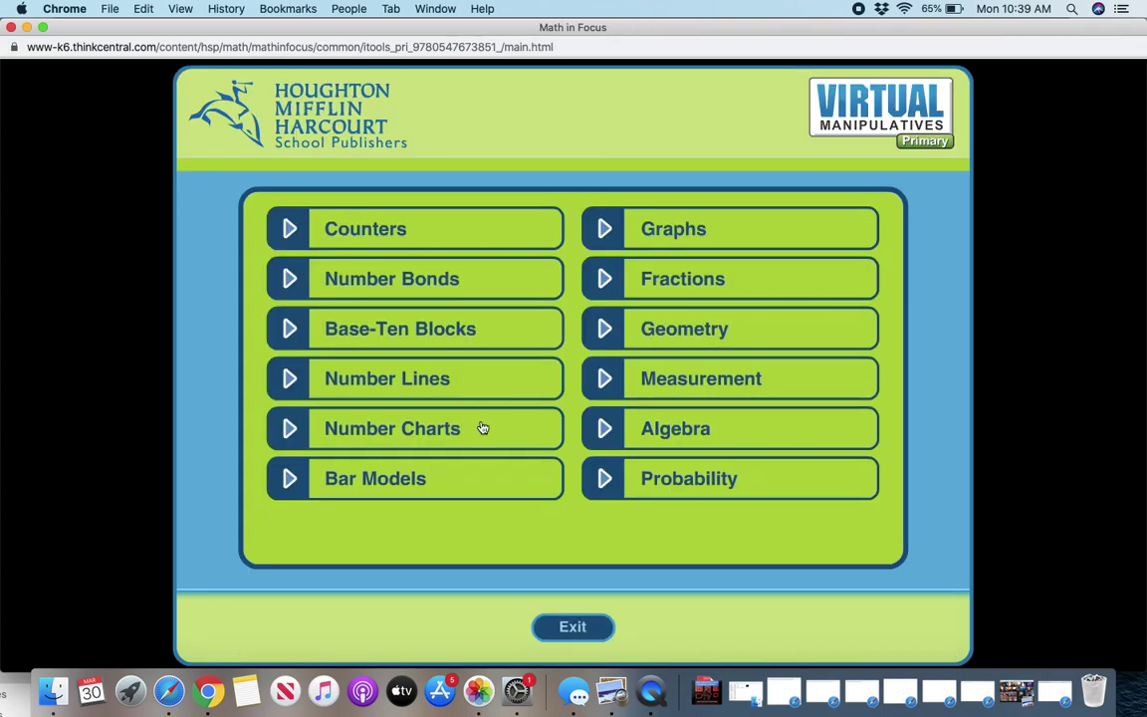
click(407, 379)
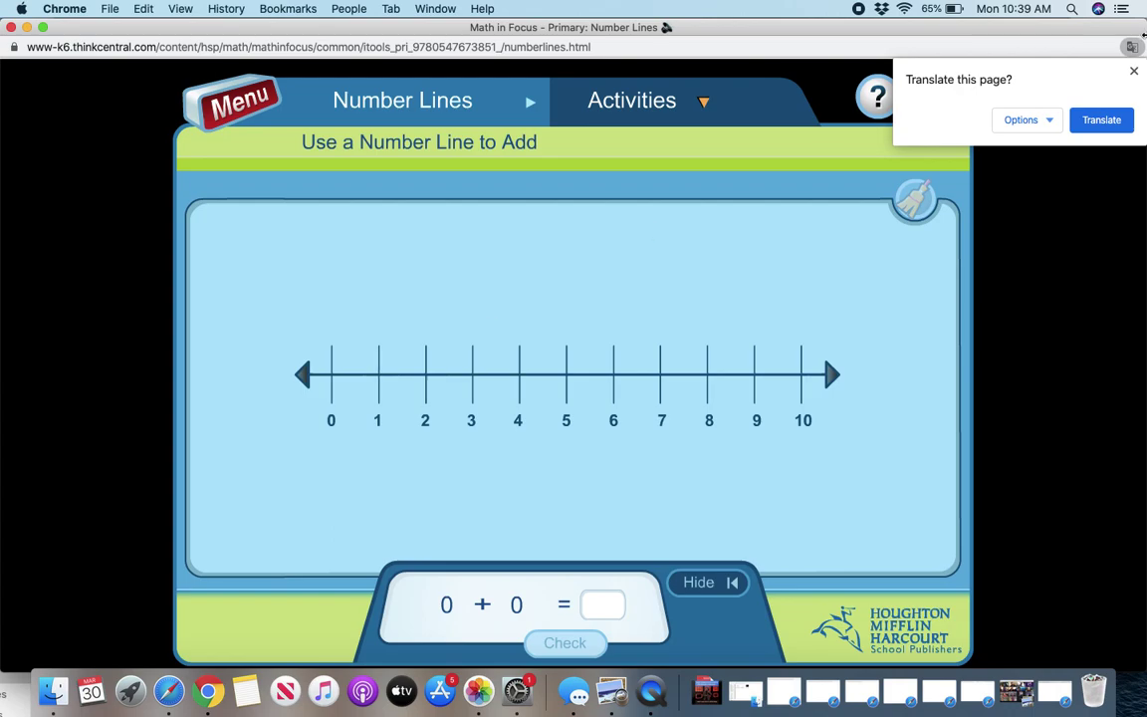
click(470, 379)
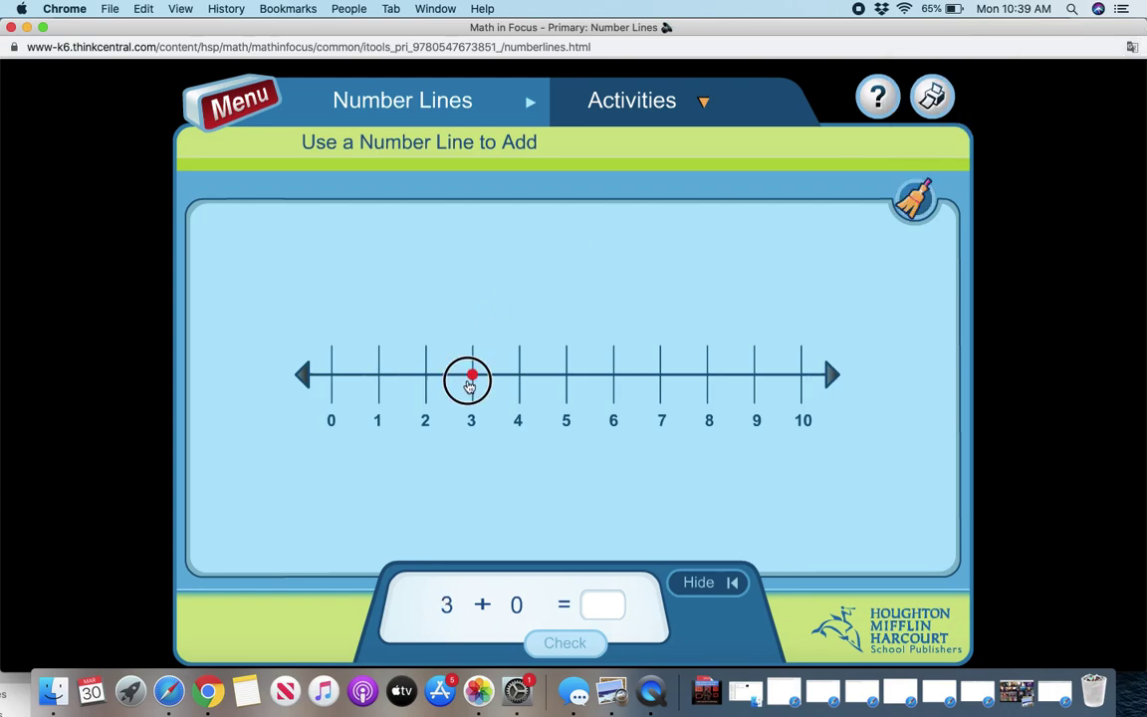
click(567, 378)
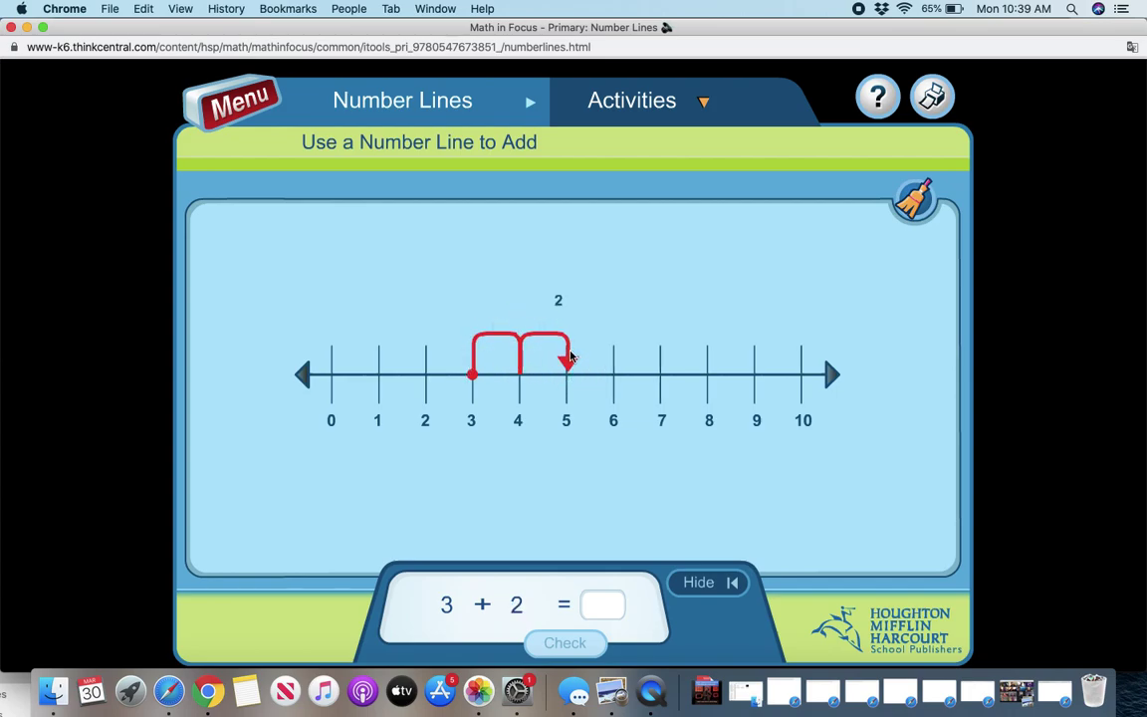
Step: Enter 5 as the sum of 3 + 2 on the number line and check the answer
click(614, 601)
text(5)
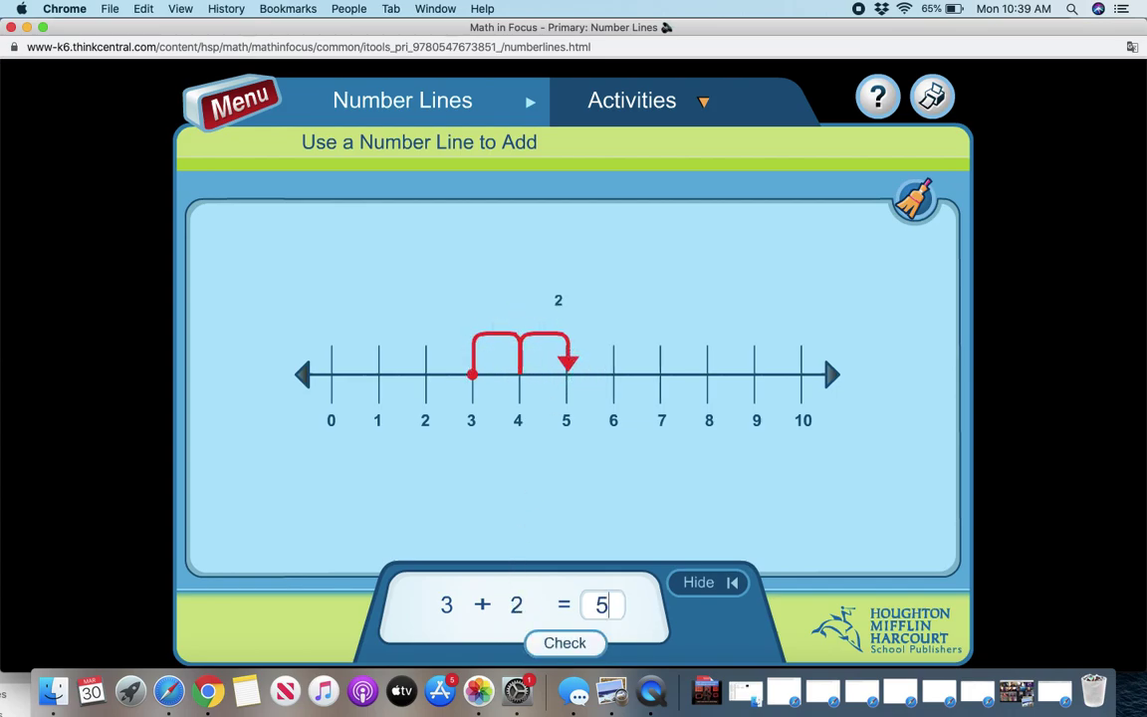
click(569, 646)
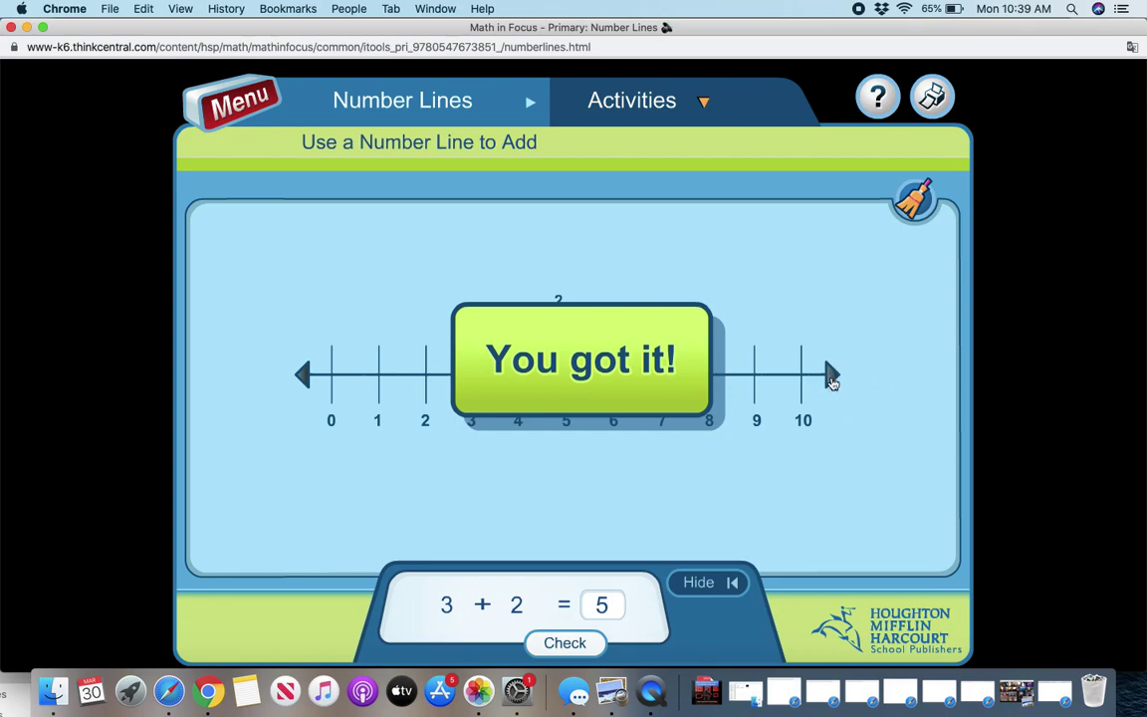
click(832, 377)
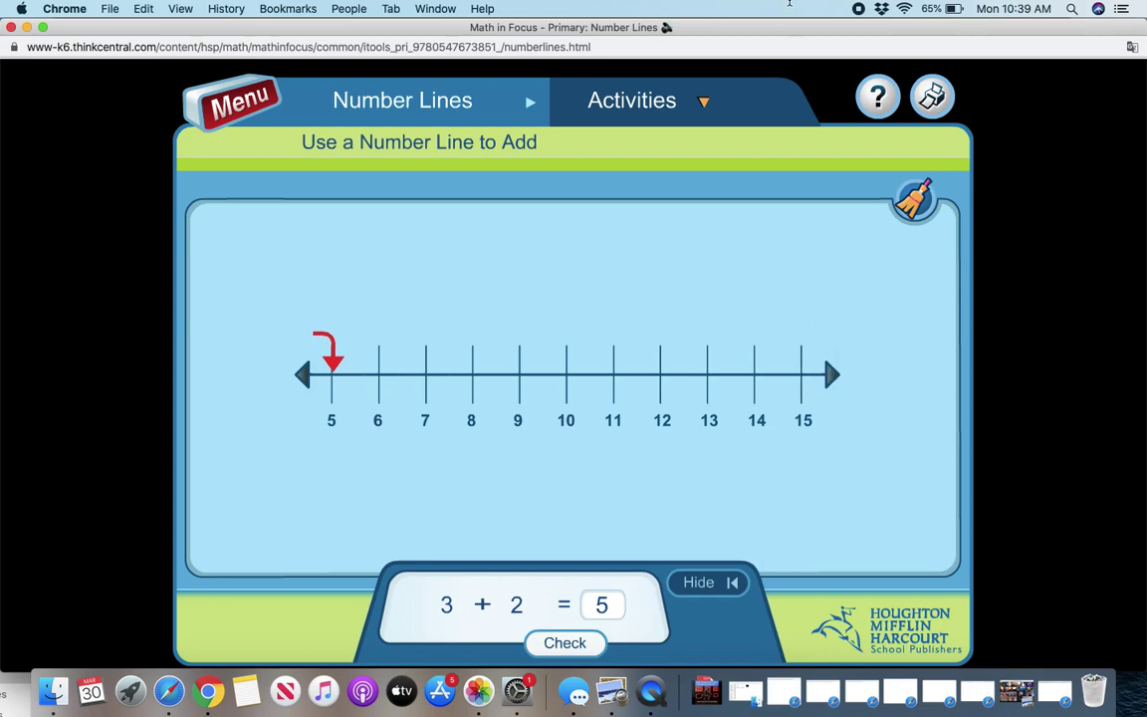
Step: Open the Skip Count activity for number lines and set it to count by 3
click(637, 100)
click(663, 261)
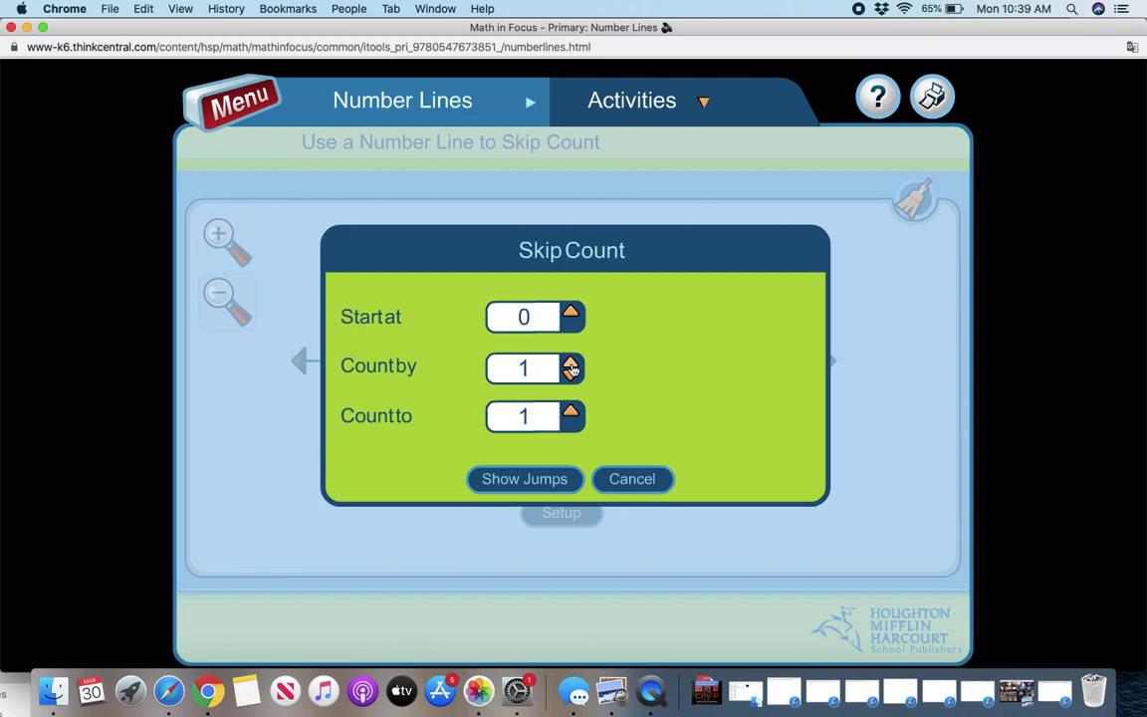
click(571, 364)
click(570, 375)
Step: Raise the skip count's end number and show the jumps of 3 up to 24
click(570, 412)
click(571, 412)
click(570, 412)
click(570, 412)
click(570, 412)
click(570, 412)
click(571, 412)
click(570, 413)
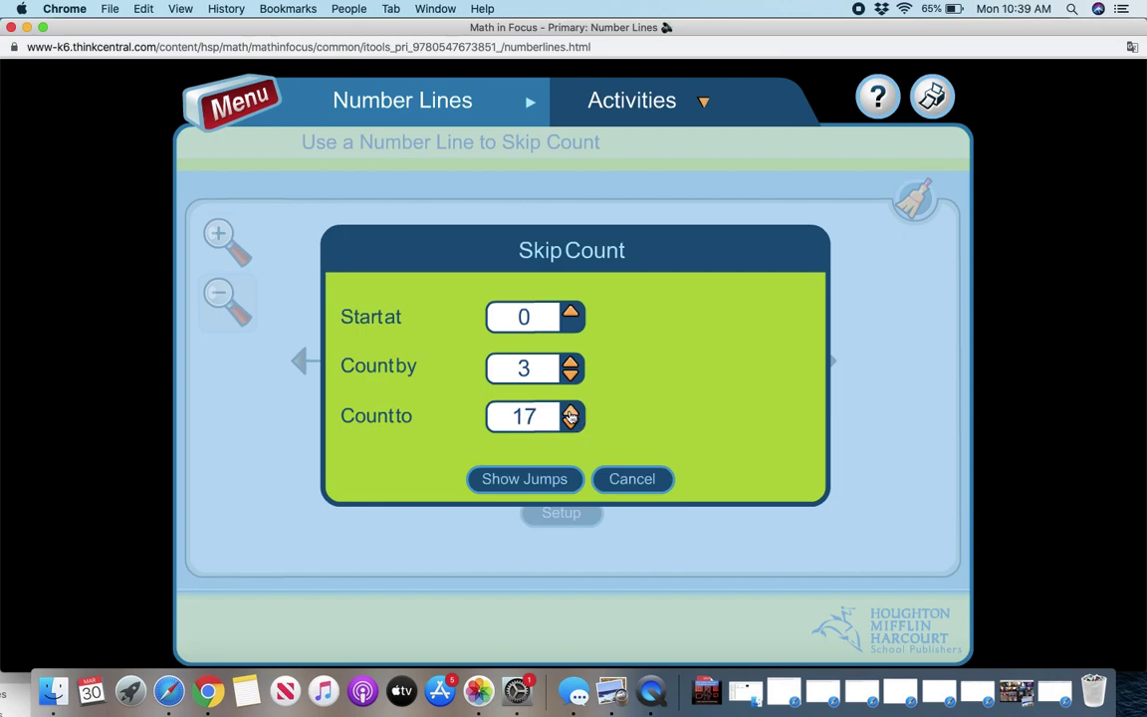
click(571, 413)
click(571, 412)
click(548, 479)
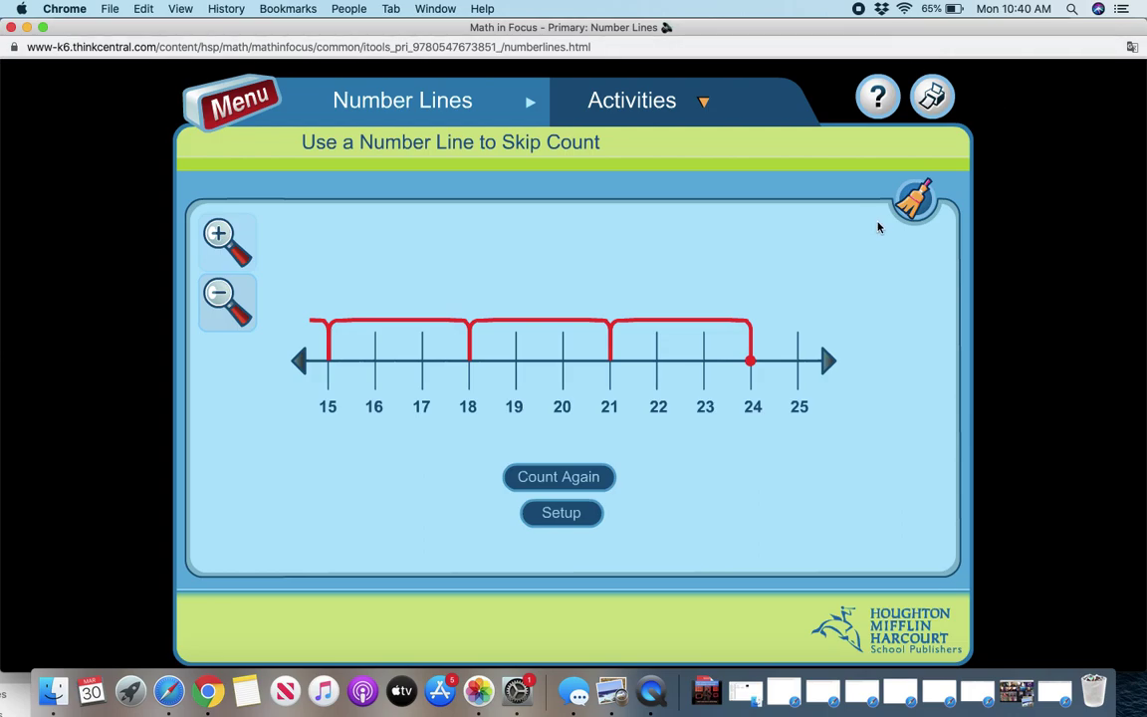
Step: Clear the skip-count jumps, look over the number line activities and return to the list of manipulatives
click(912, 201)
click(701, 102)
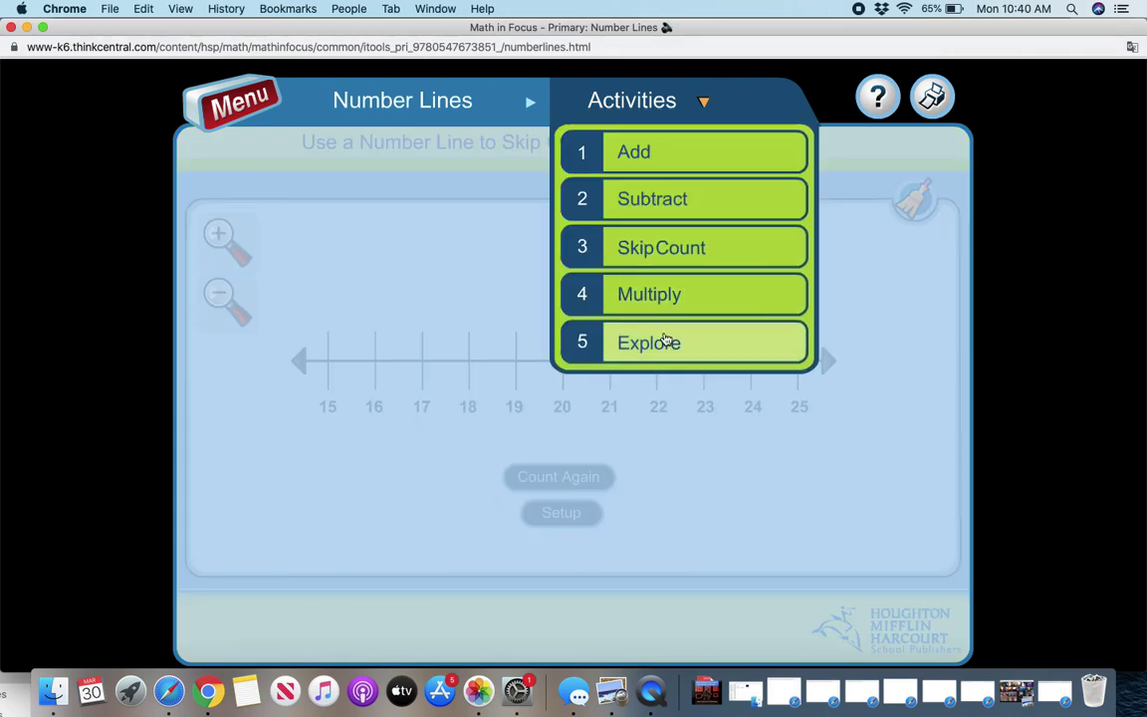
click(232, 100)
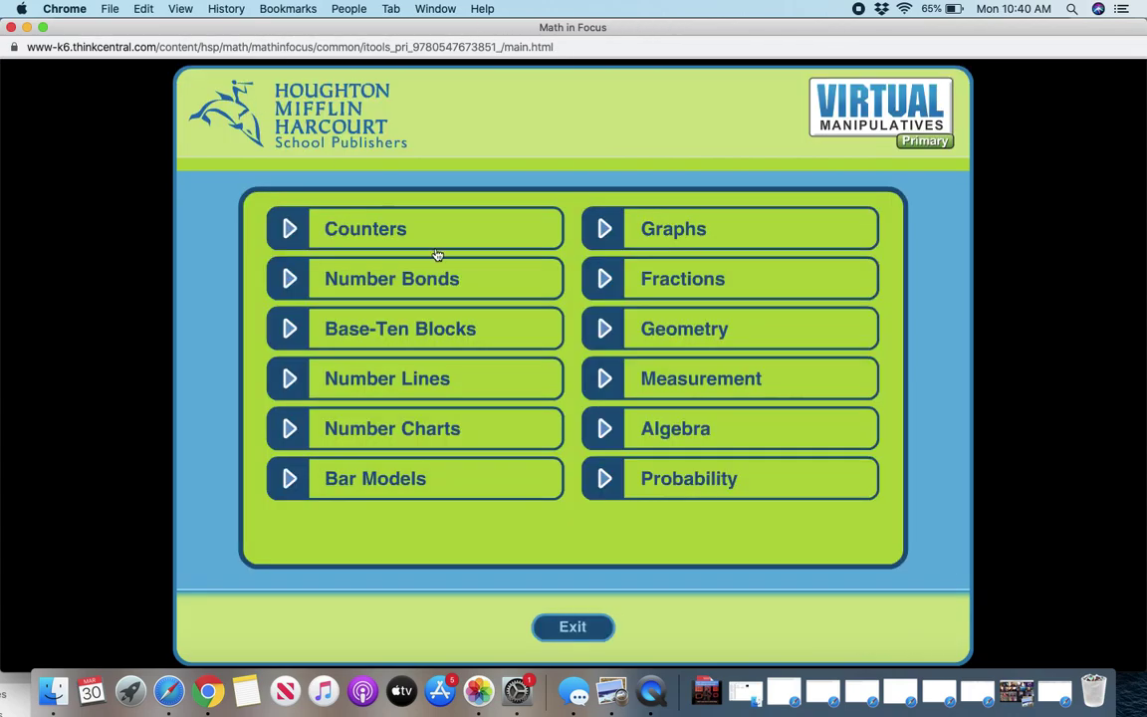
Step: Open the Graphs manipulative, dismiss the translation offer and give the bar graph three rows
click(666, 231)
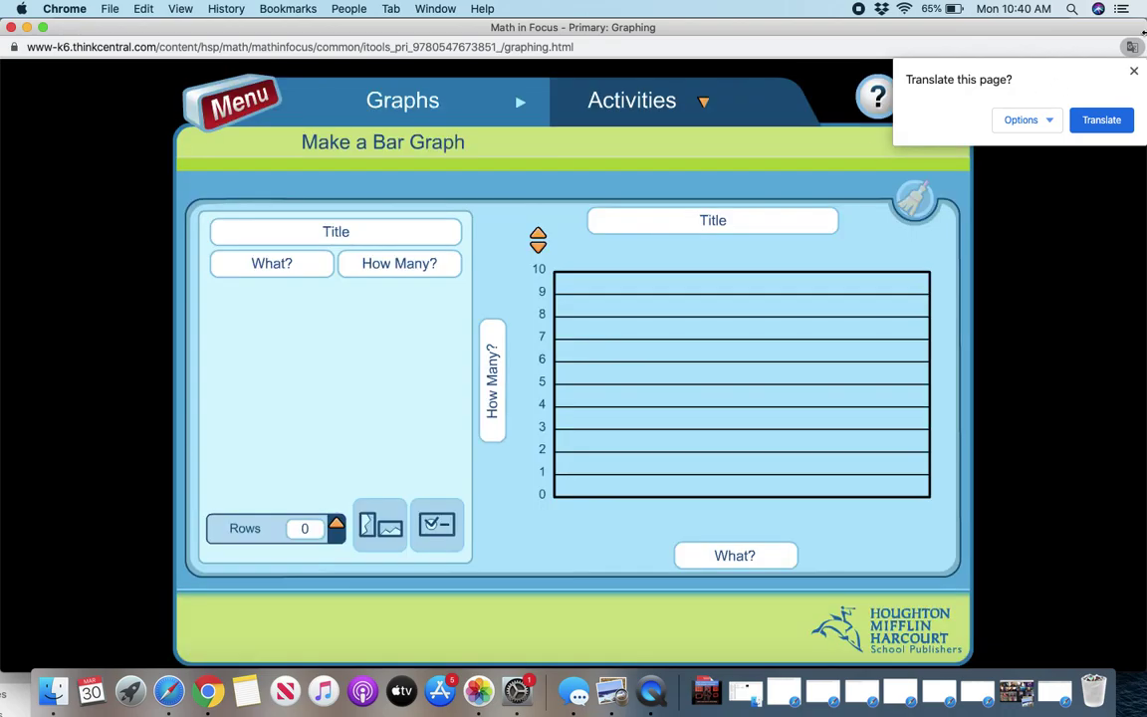
click(1133, 70)
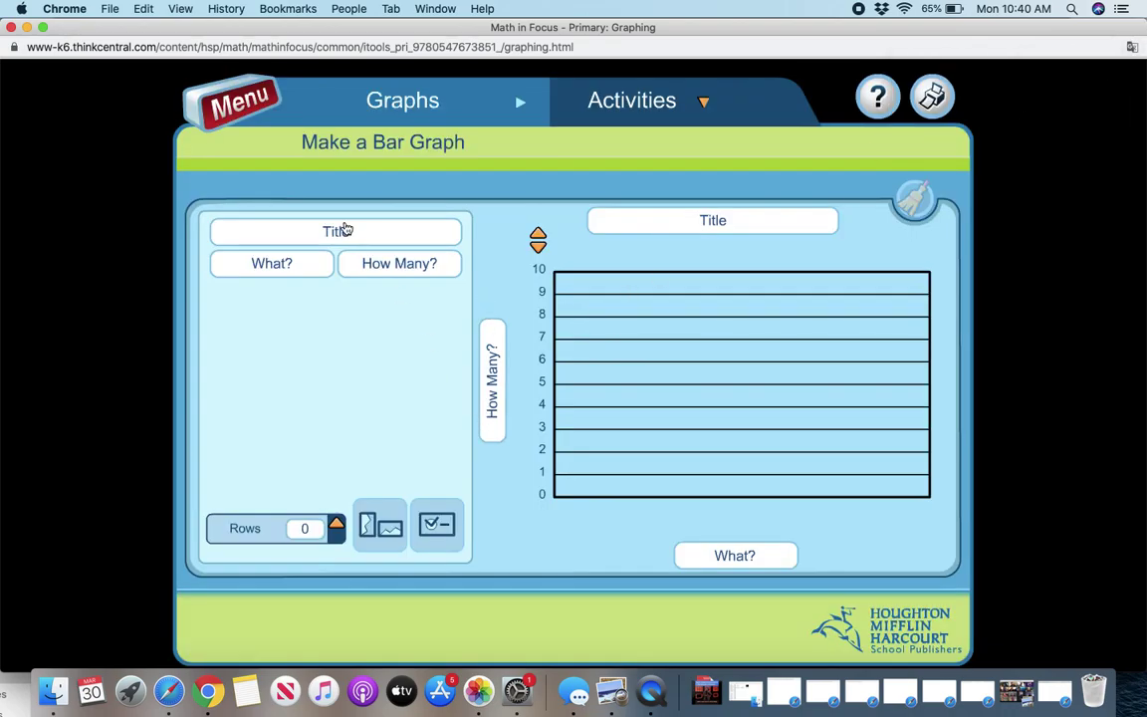
click(336, 525)
click(337, 524)
click(337, 525)
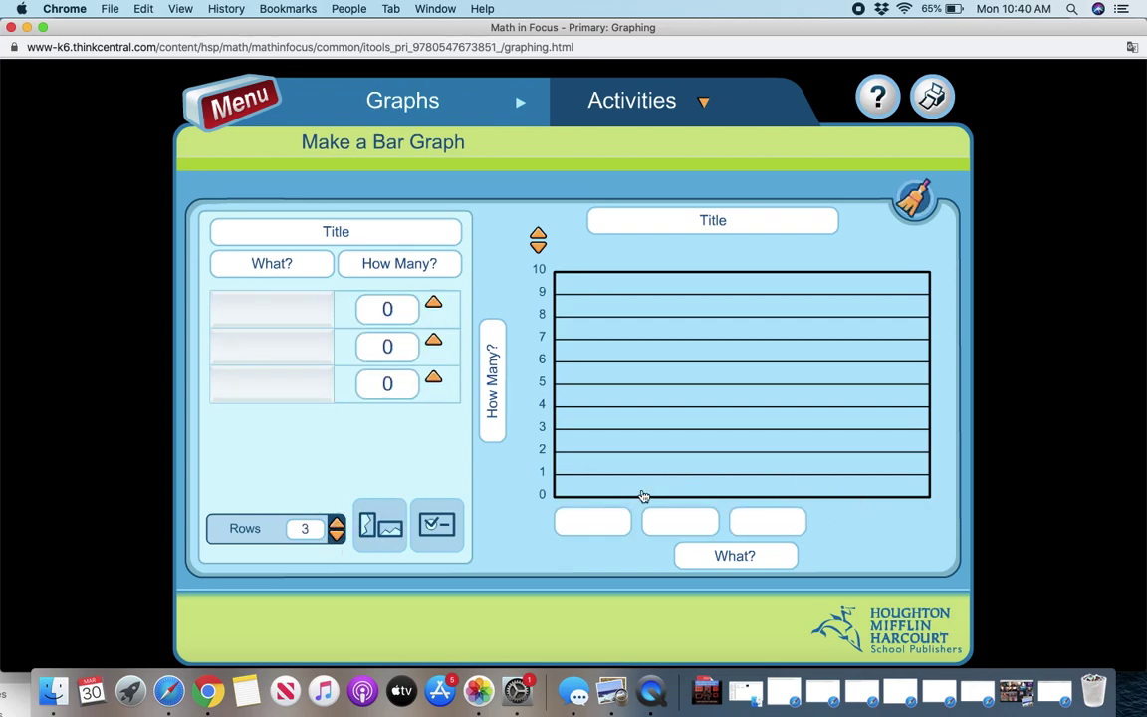
Step: Turn on Show Numbers in the bar graph's features and turn it off again
click(441, 526)
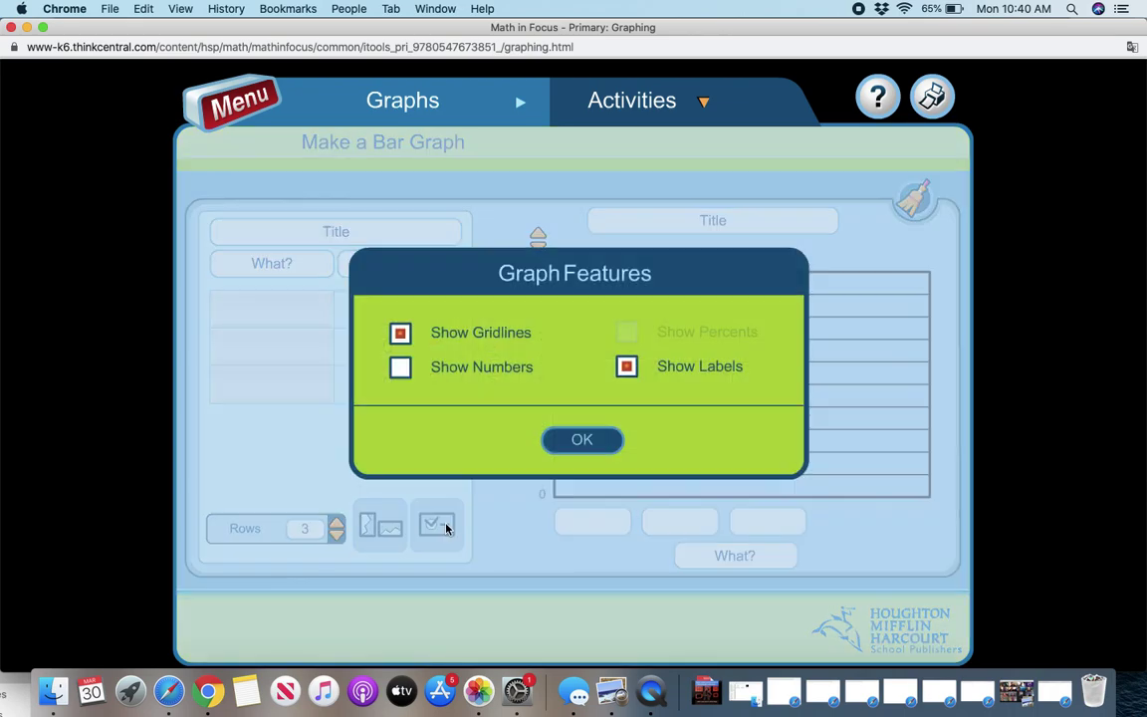
click(592, 441)
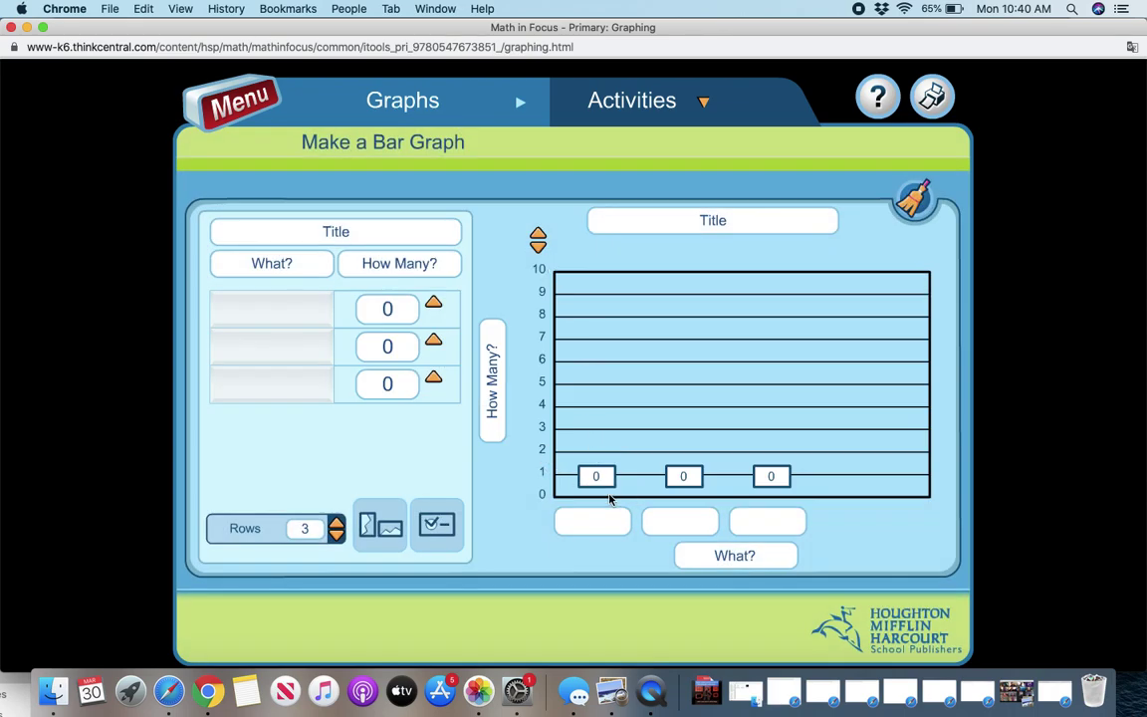
click(440, 524)
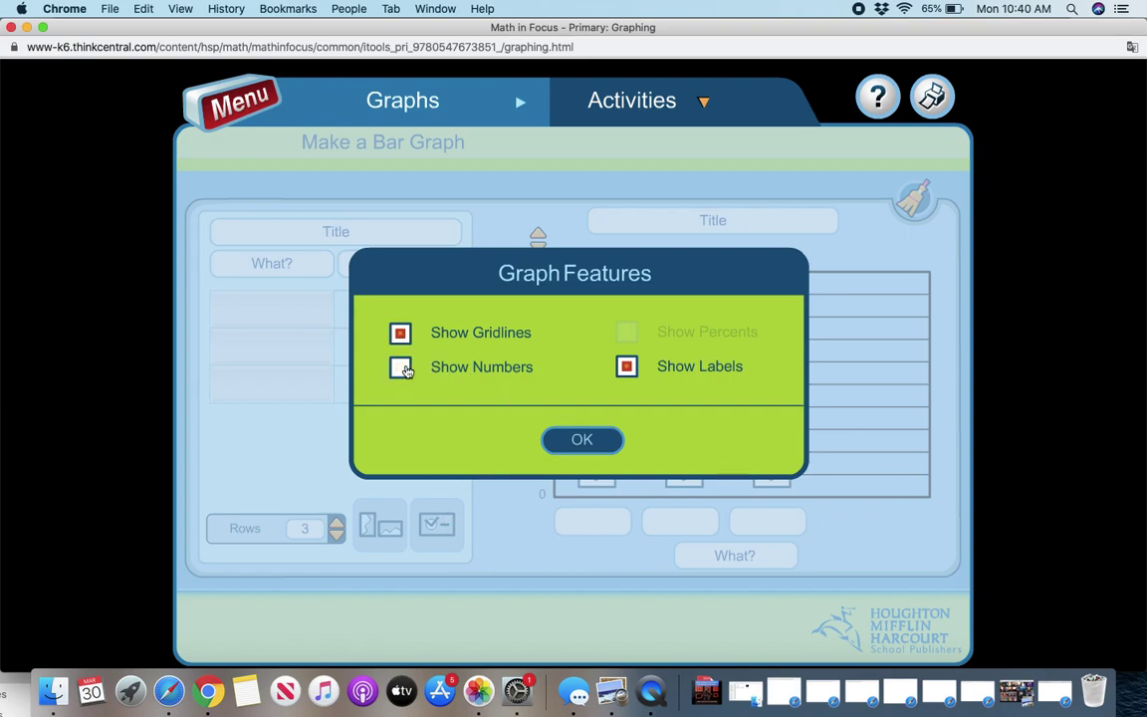
click(582, 440)
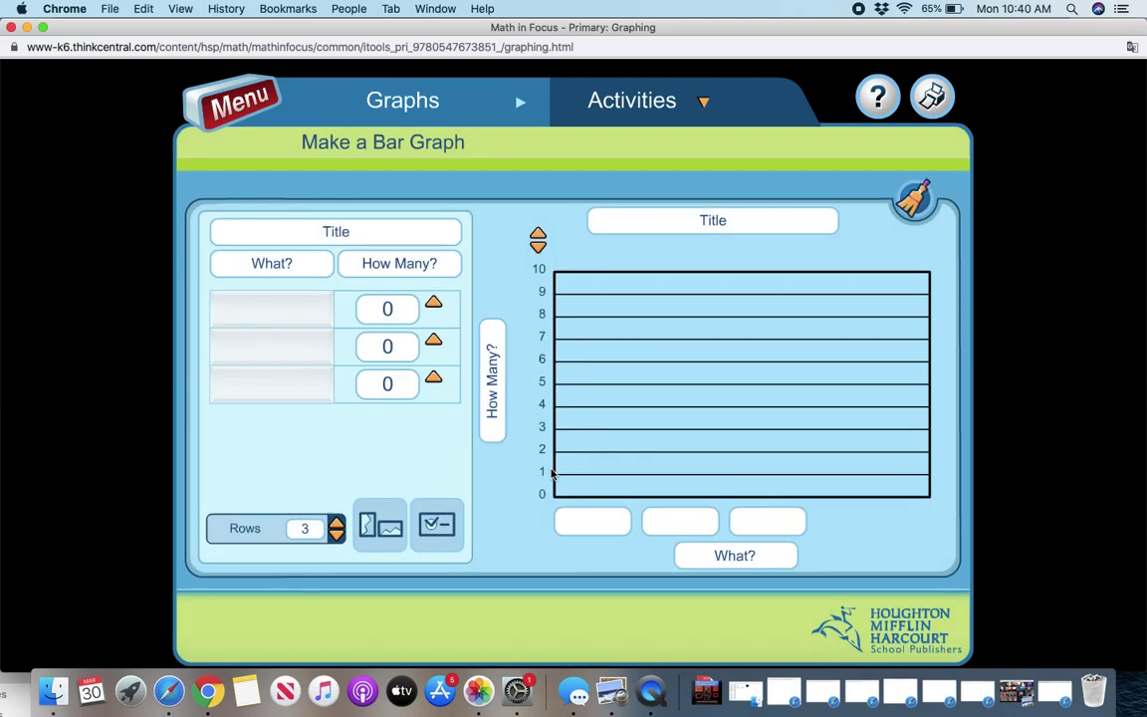
Step: Set the three rows' How Many values to 3, 4 and 2 in the bar graph
click(433, 304)
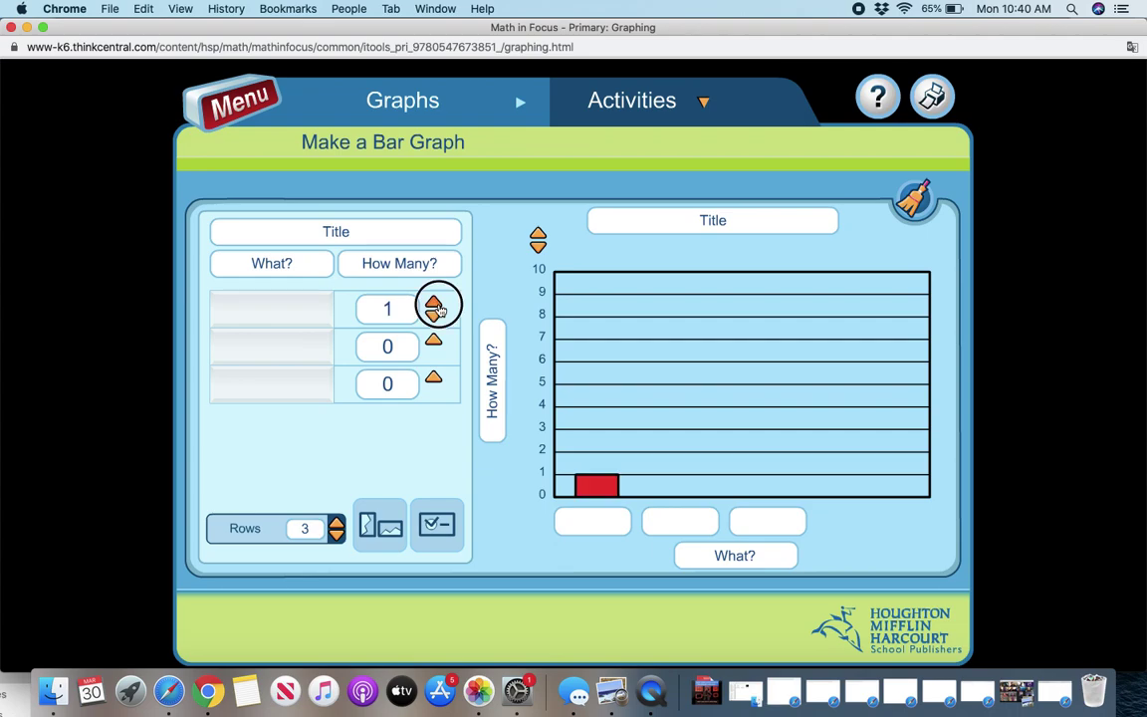
click(434, 303)
click(433, 304)
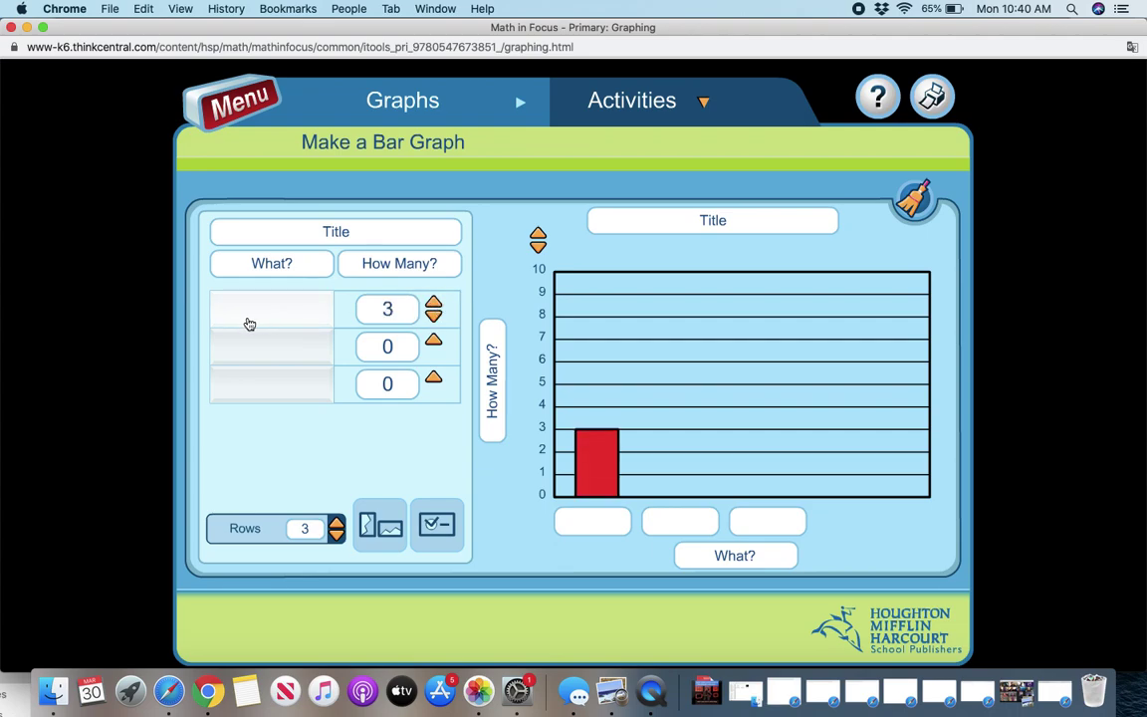
click(434, 341)
click(433, 340)
click(434, 340)
click(433, 341)
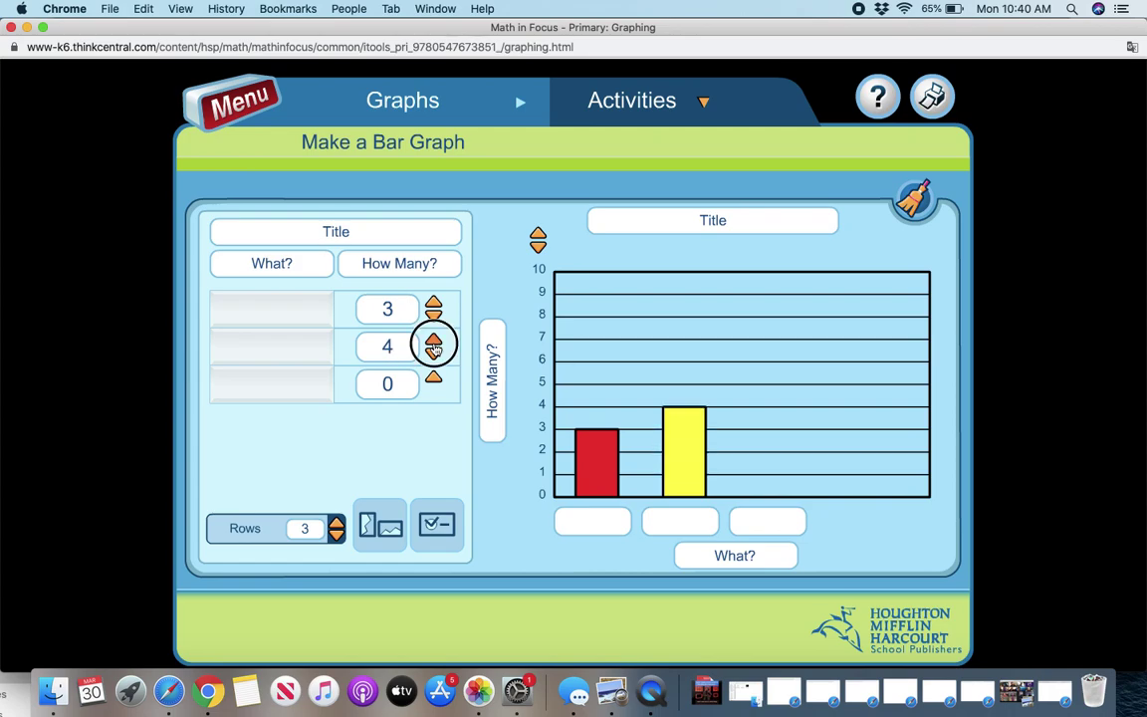
click(434, 377)
click(433, 377)
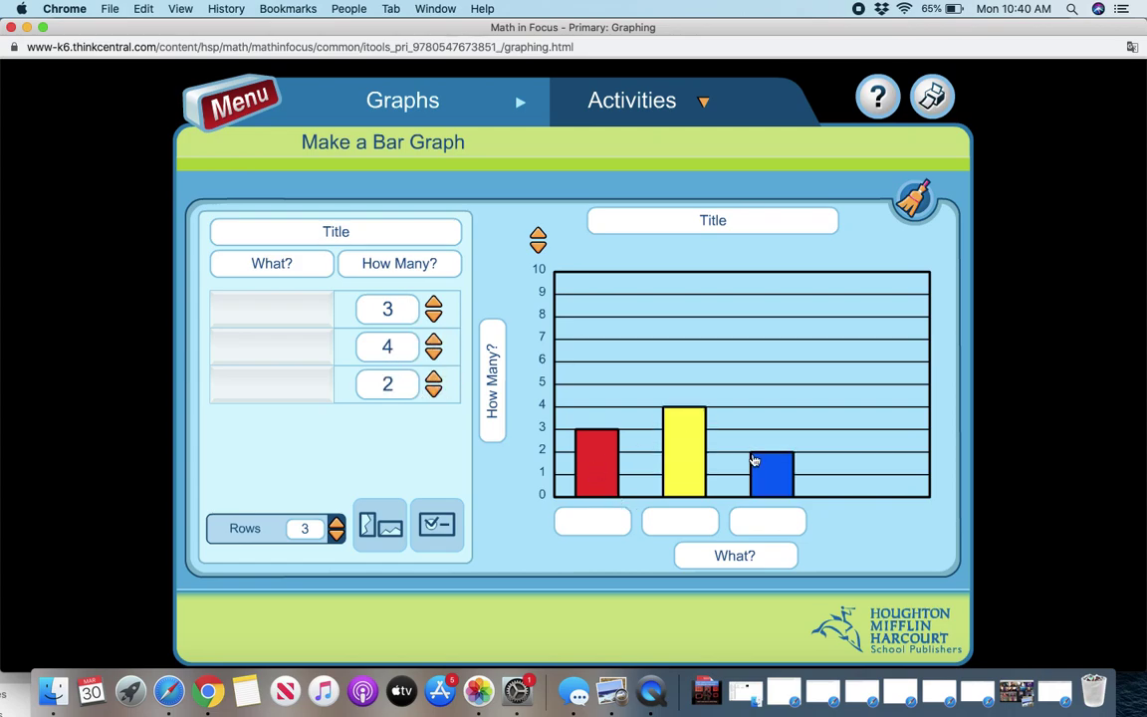
Step: Label the three bars with symbols: the elephant, the apple and the bananas, in that order
click(590, 516)
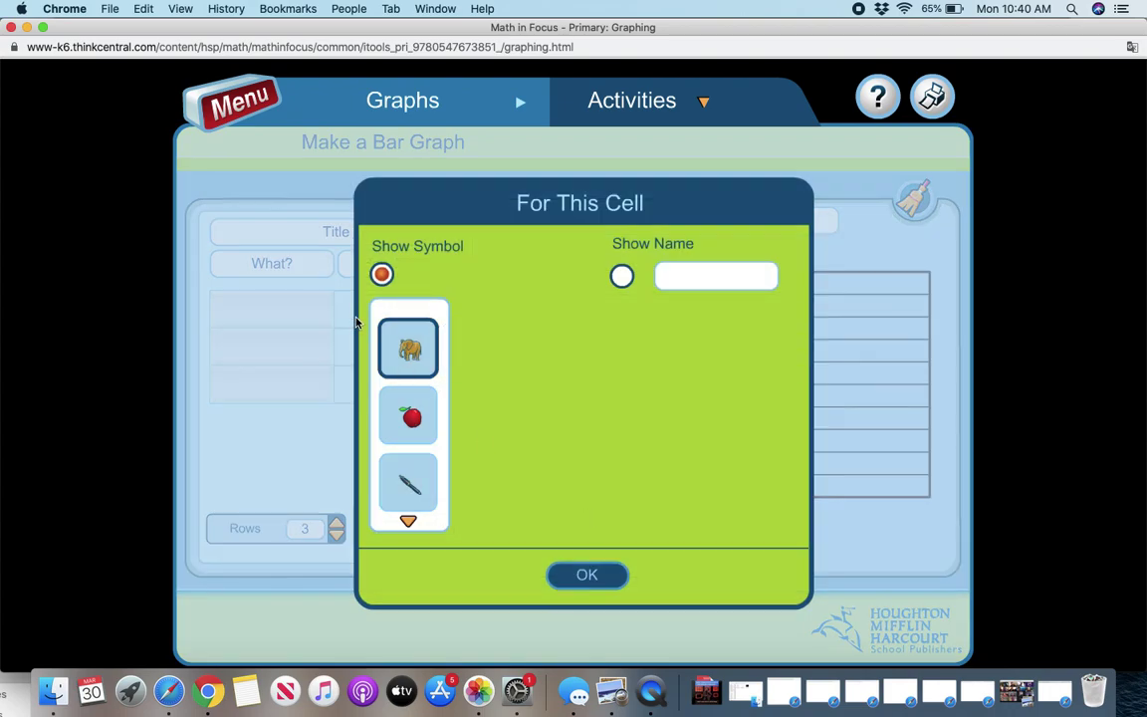
click(586, 576)
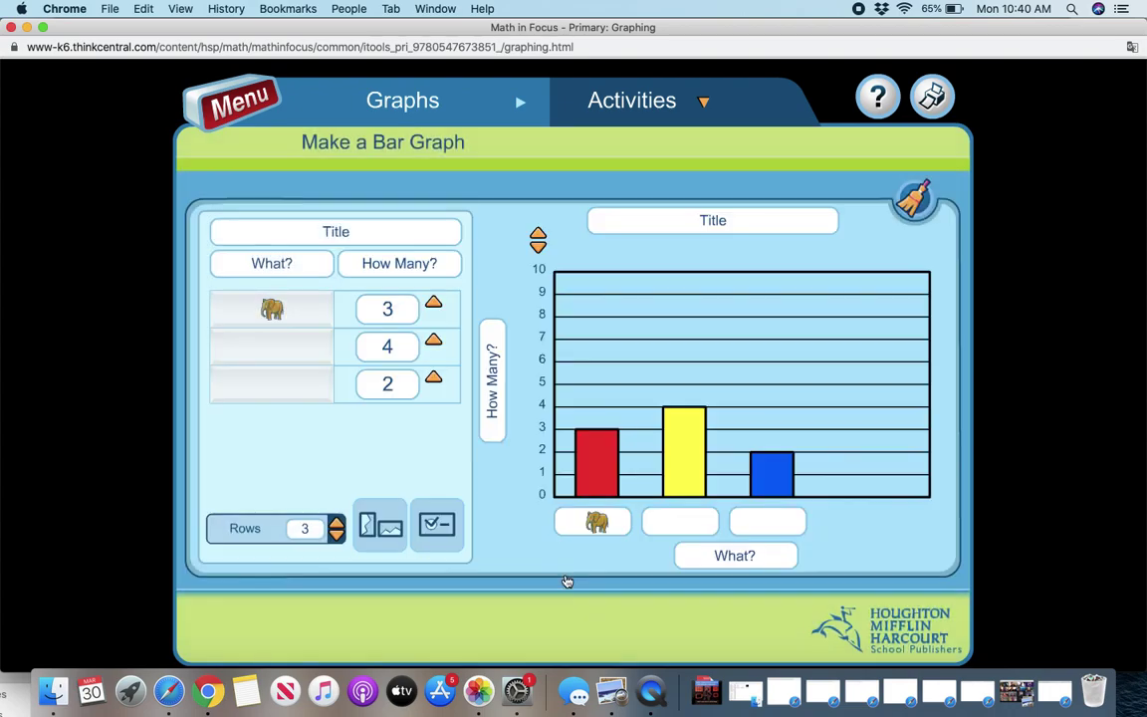
click(685, 524)
click(409, 416)
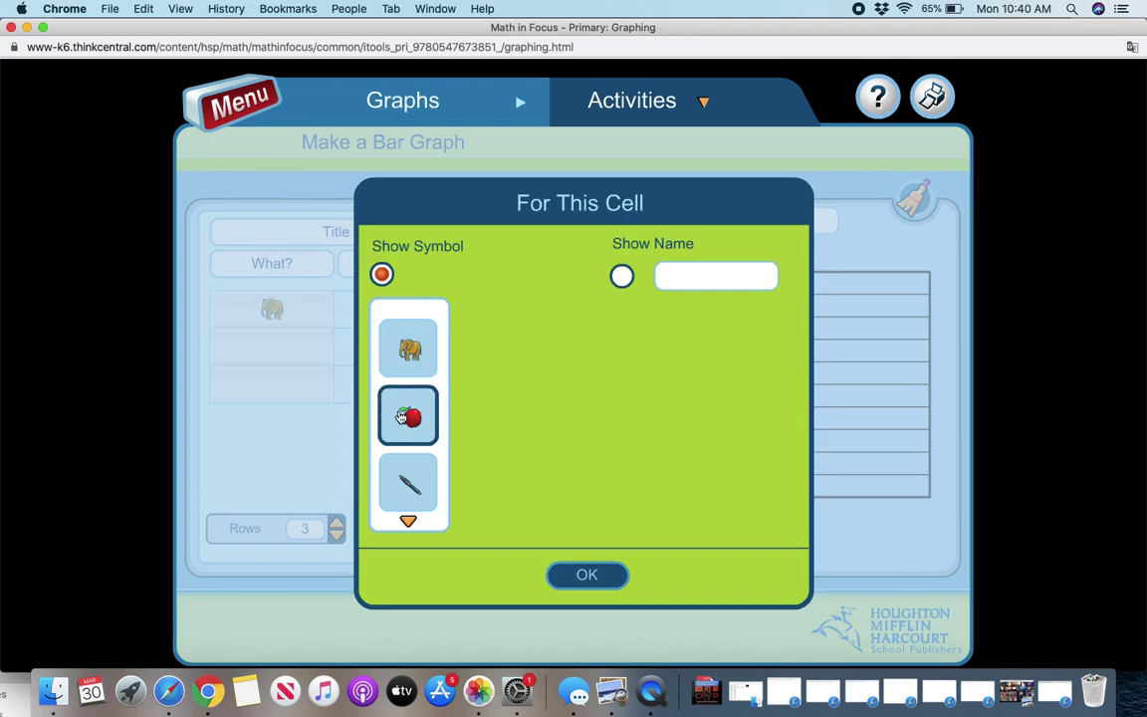
click(586, 575)
click(784, 523)
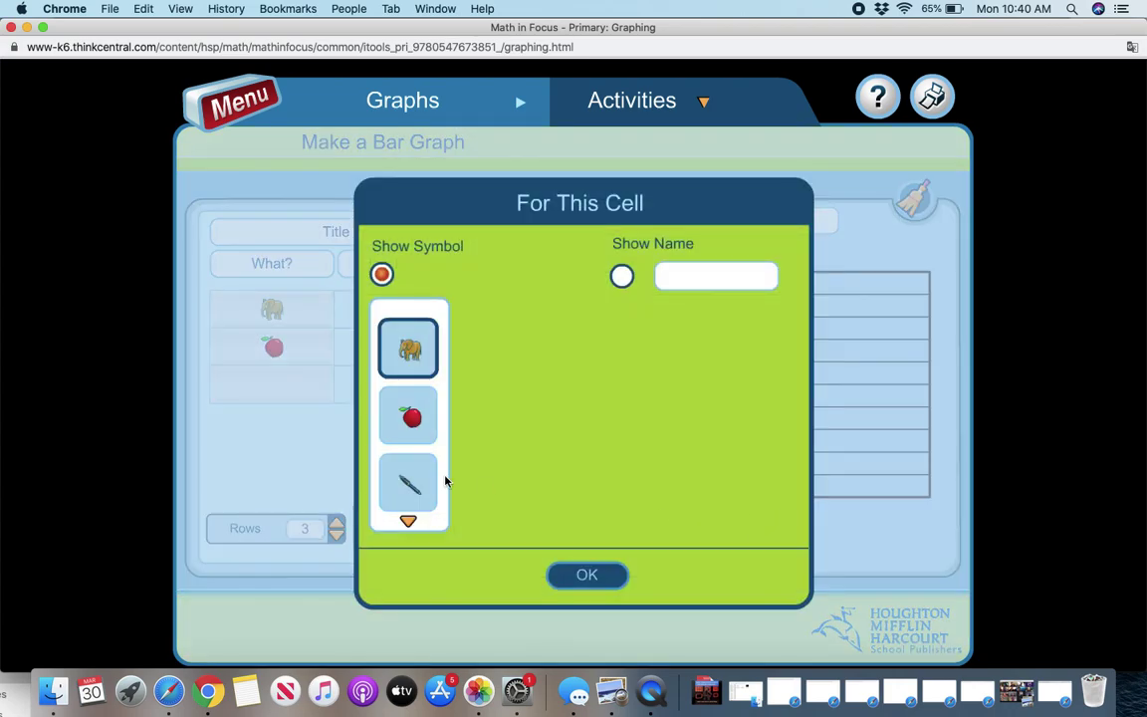
mouse_move(417, 412)
click(509, 421)
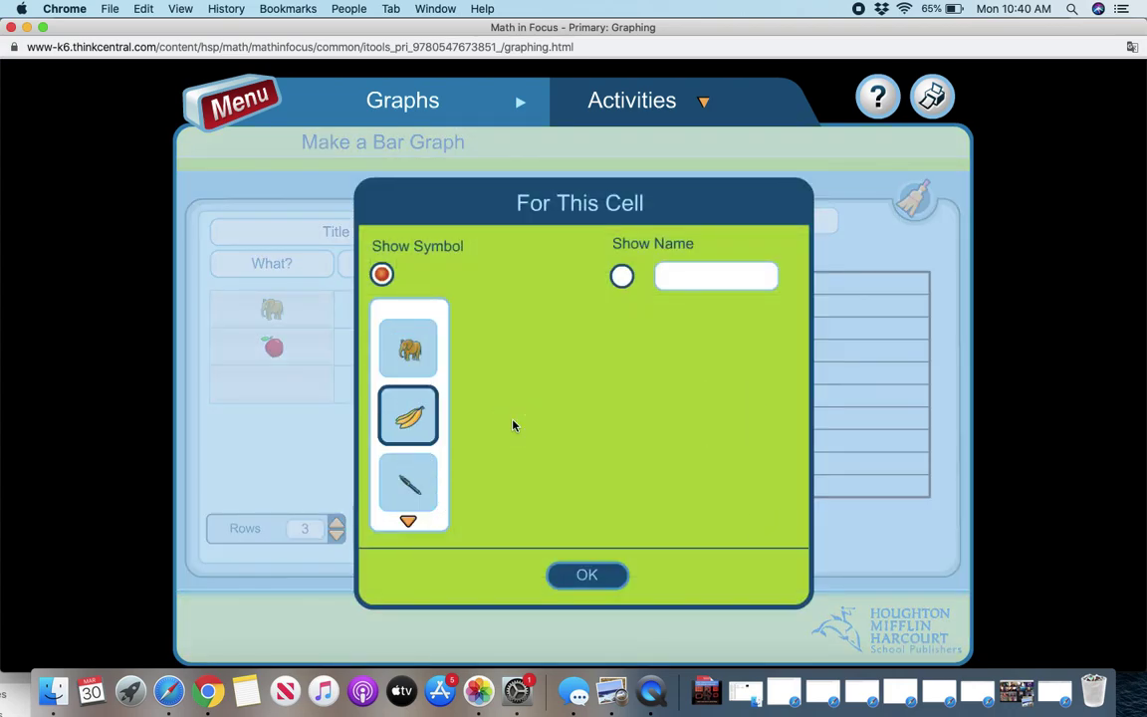
click(585, 583)
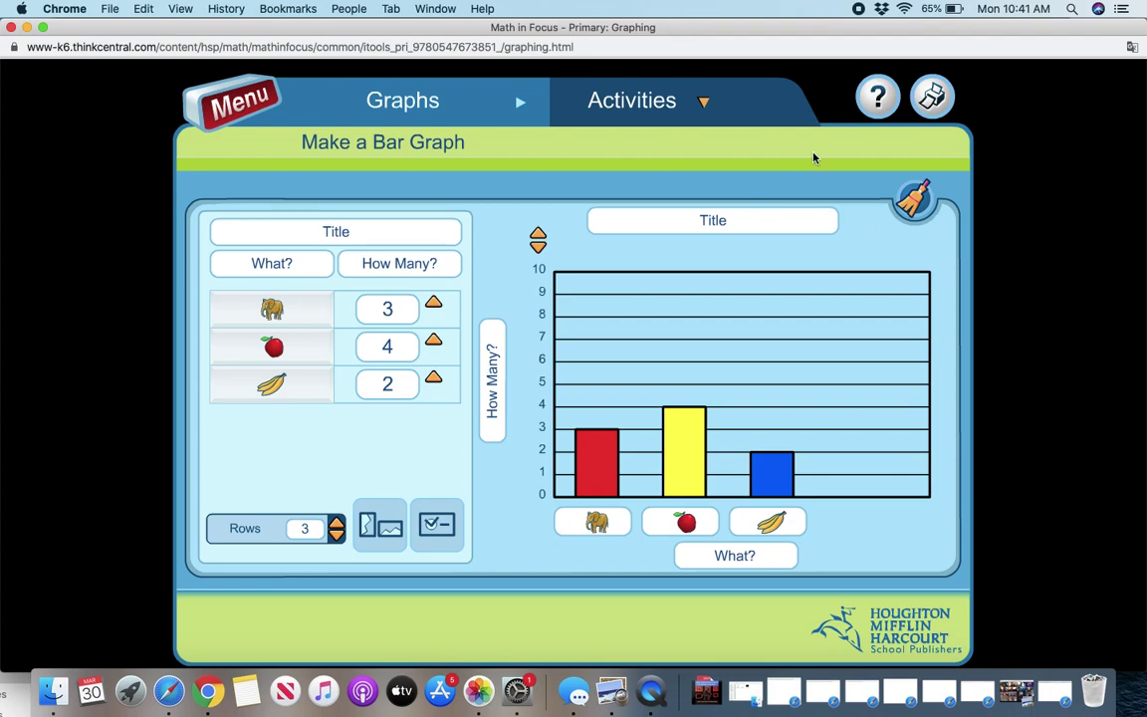
Step: Clear the bar graph, give it two rows and set the first row's How Many value to 3
click(915, 195)
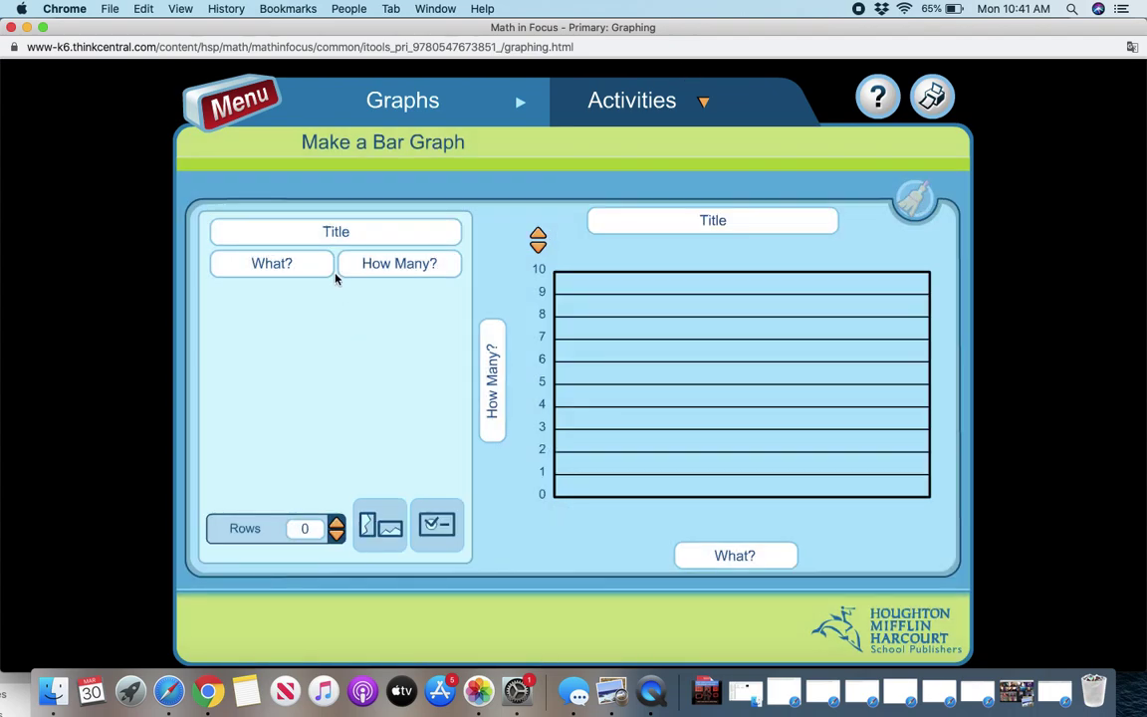
click(337, 524)
click(336, 524)
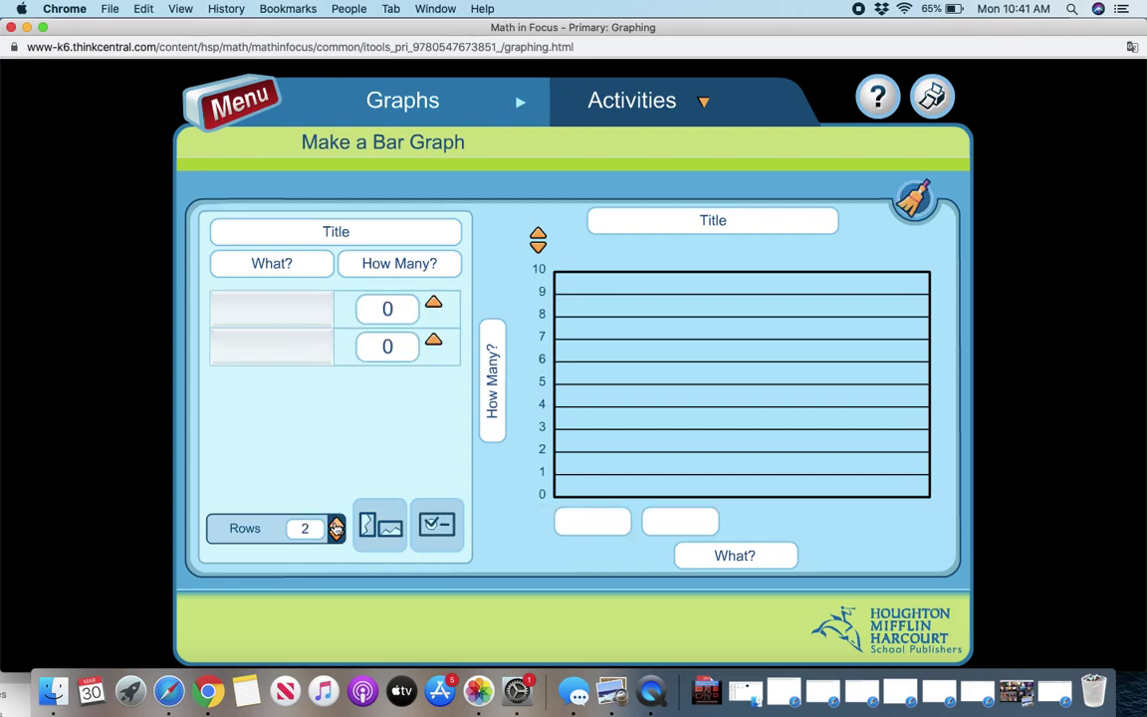
click(433, 301)
click(434, 302)
click(433, 302)
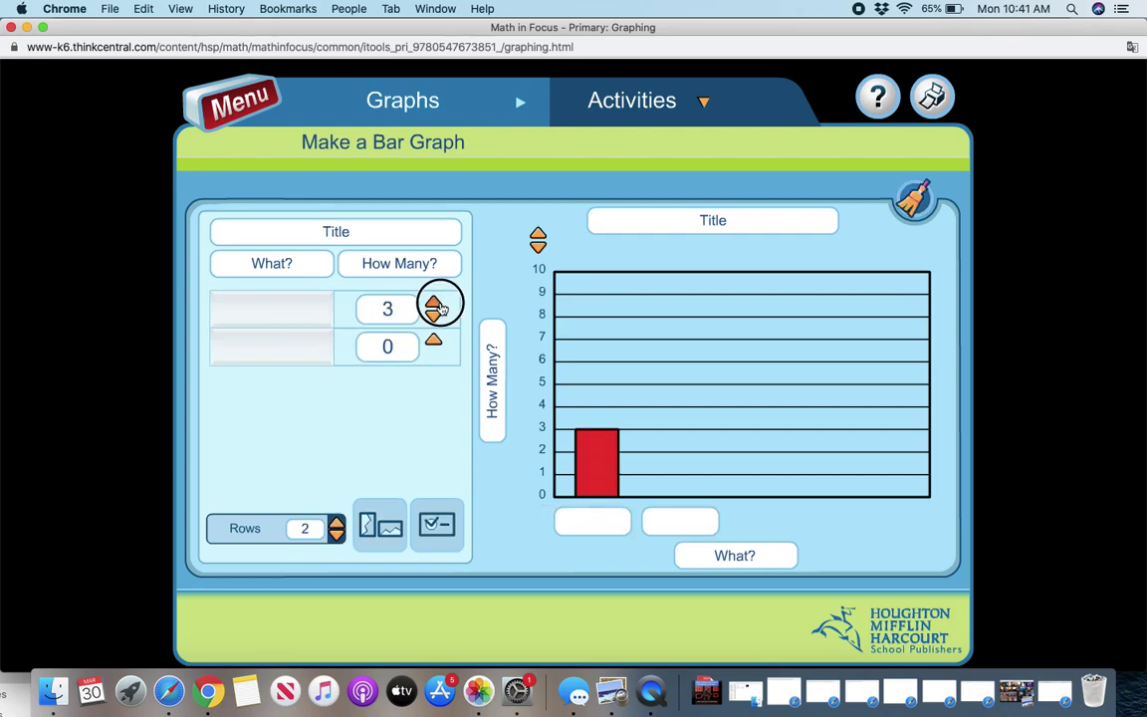
Step: Look through the symbol choices available for the first bar's label, including the animal and food sets
click(609, 531)
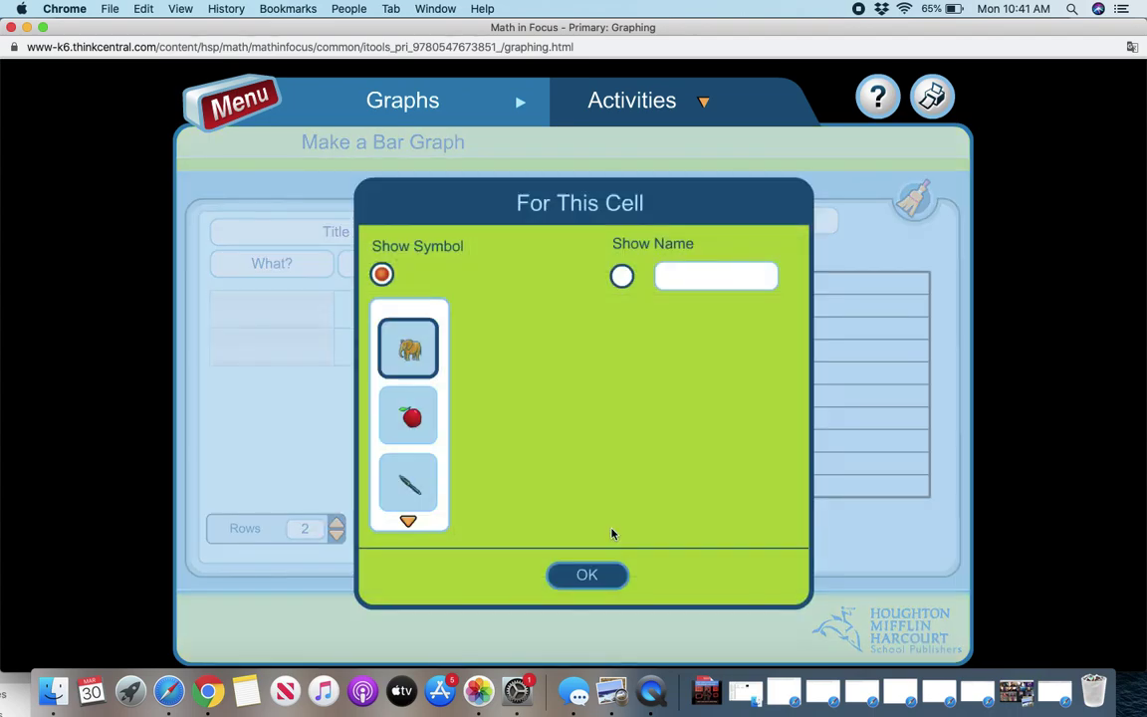
mouse_move(420, 354)
click(409, 521)
click(409, 521)
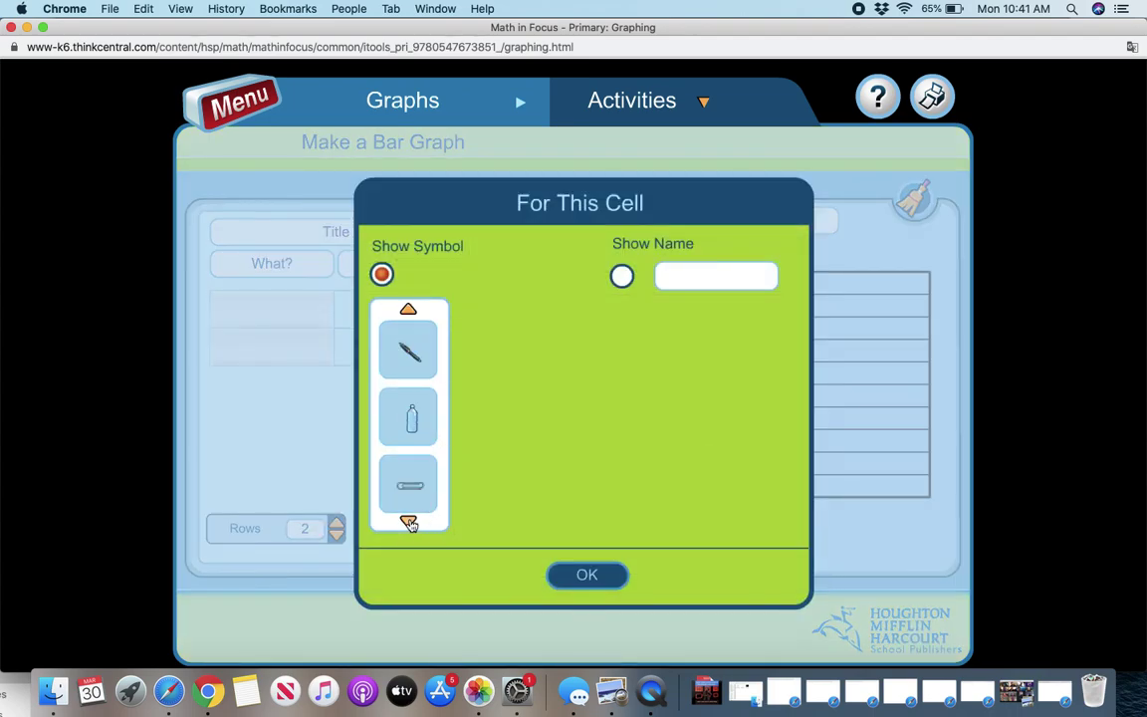
click(408, 521)
click(408, 521)
click(408, 521)
click(408, 521)
mouse_move(408, 416)
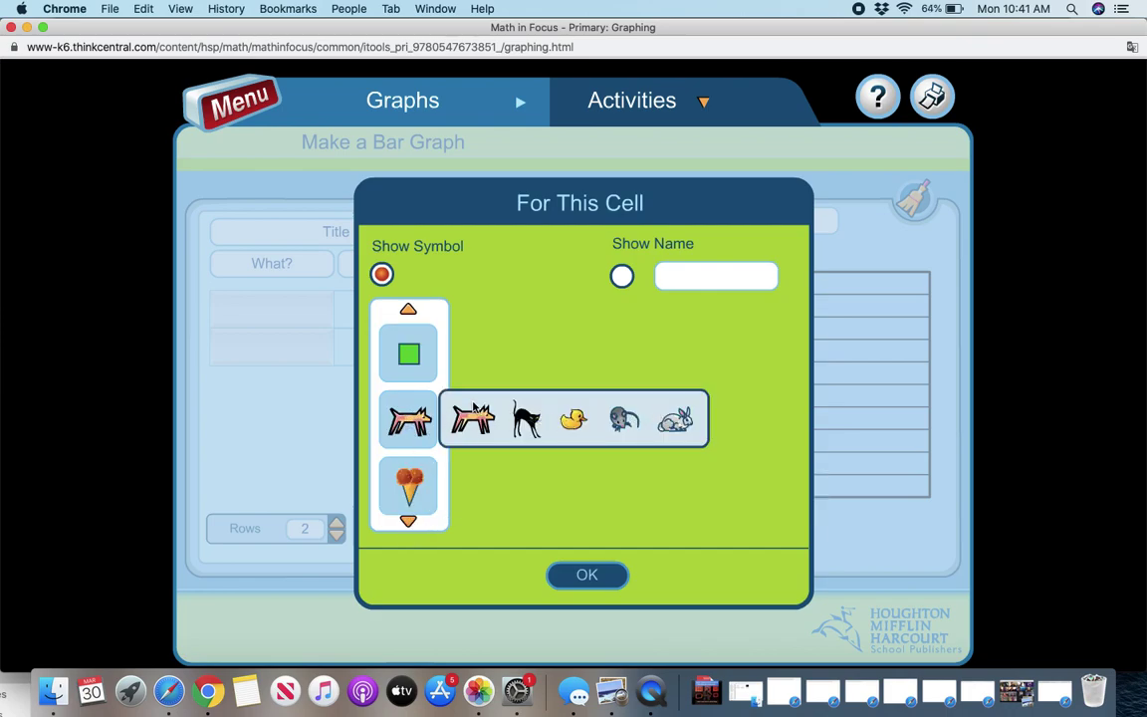
mouse_move(408, 485)
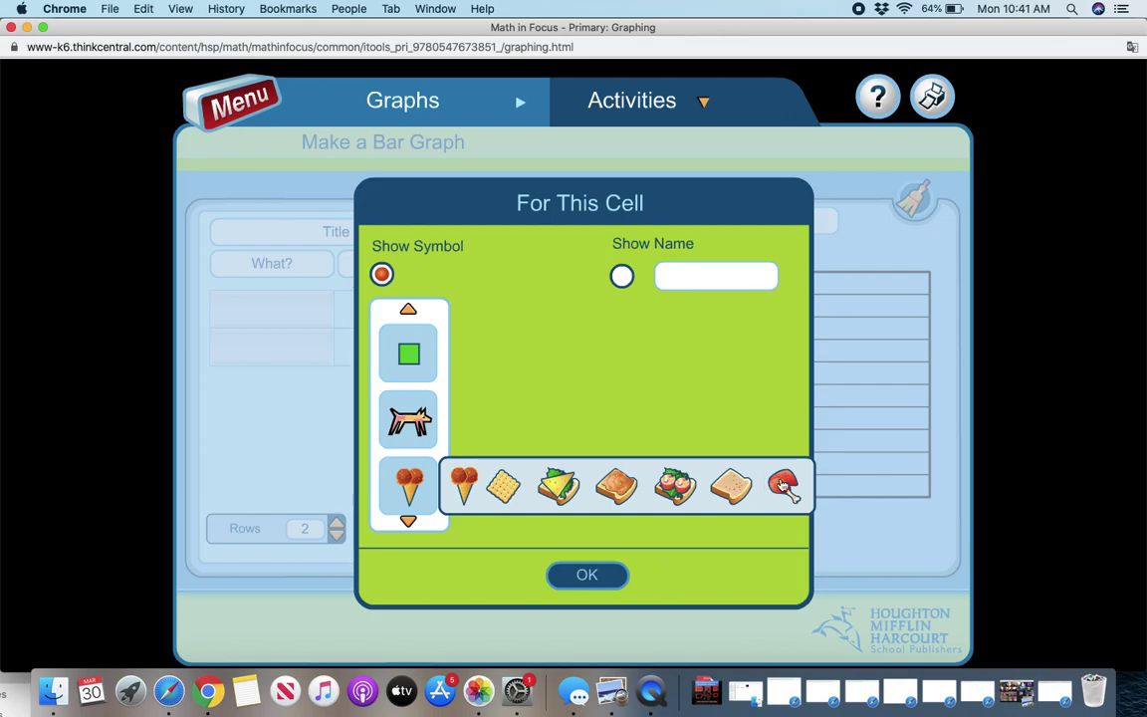
Step: Label the first bar with the name January and the second bar with the elephant symbol
click(622, 277)
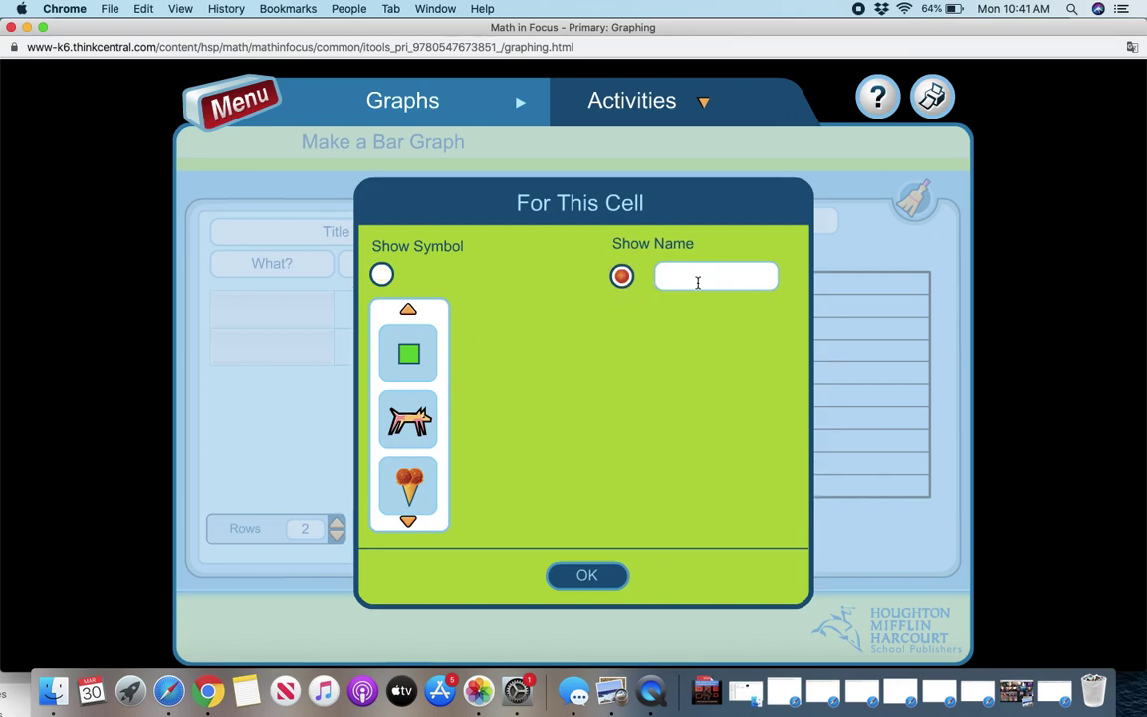
text(January)
click(585, 574)
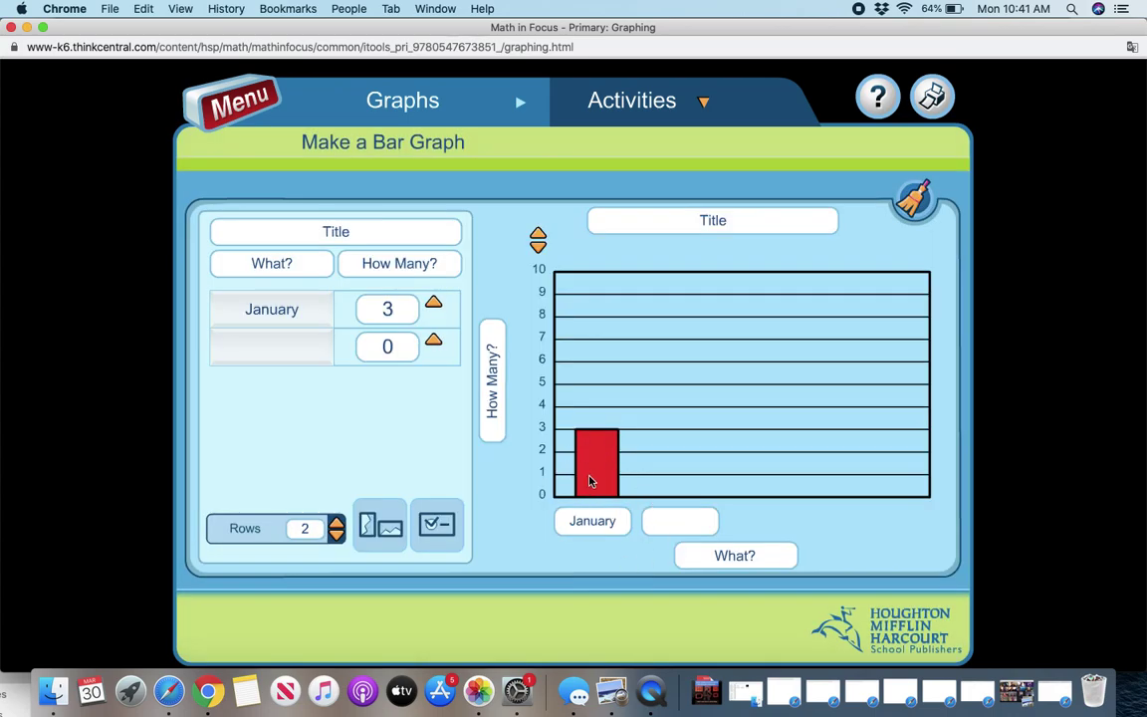
click(685, 522)
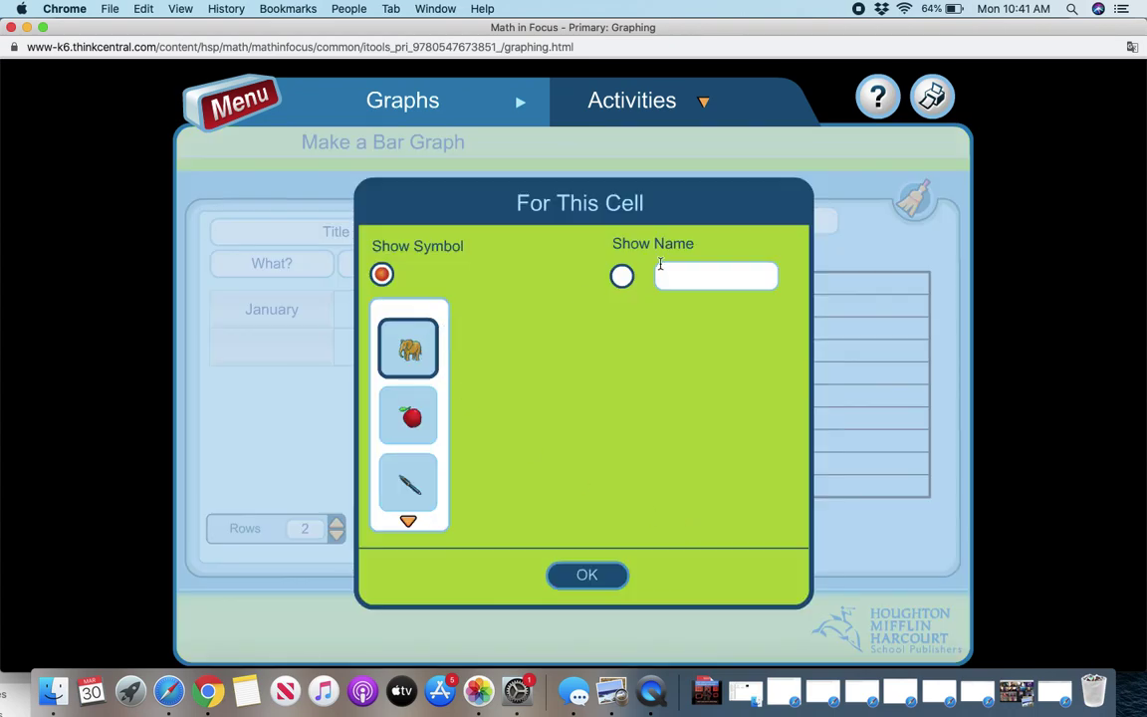
click(600, 576)
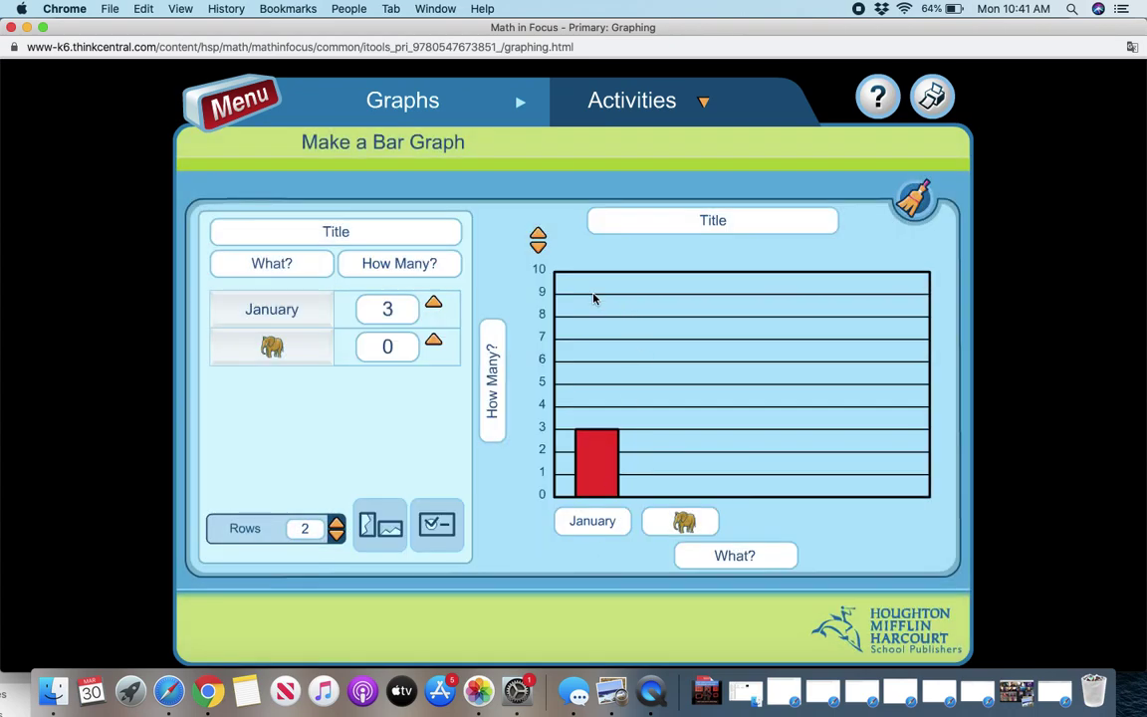
Step: Open the Picture Graph activity and give the graph three rows
click(673, 108)
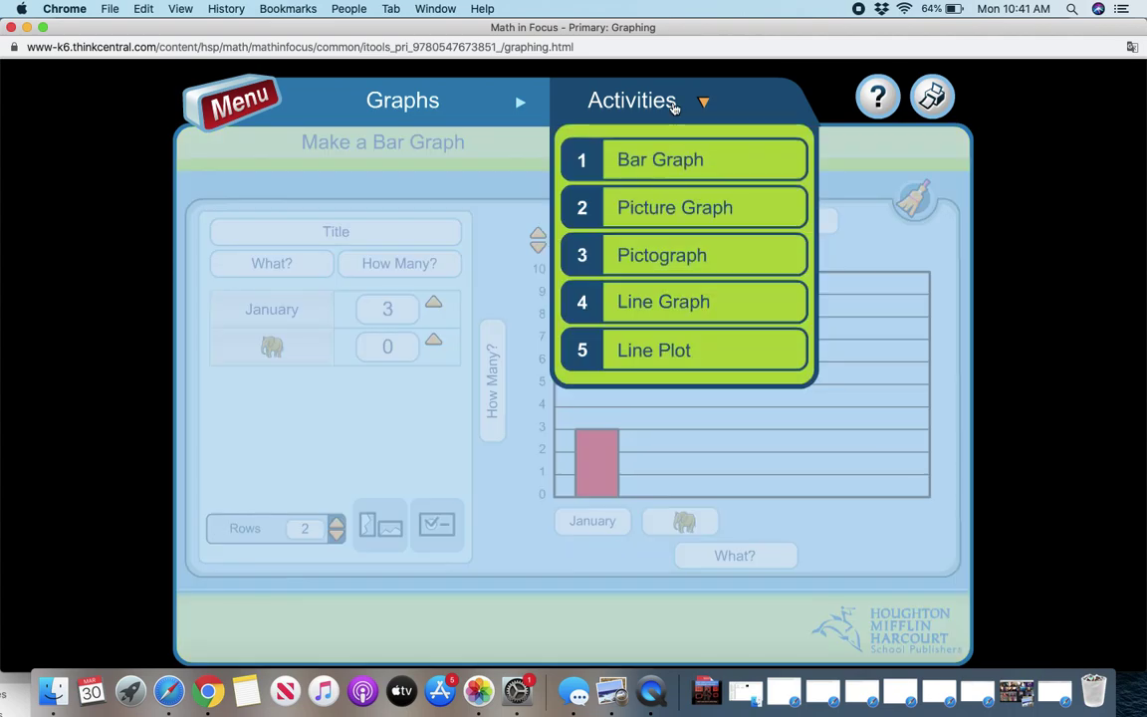
click(646, 203)
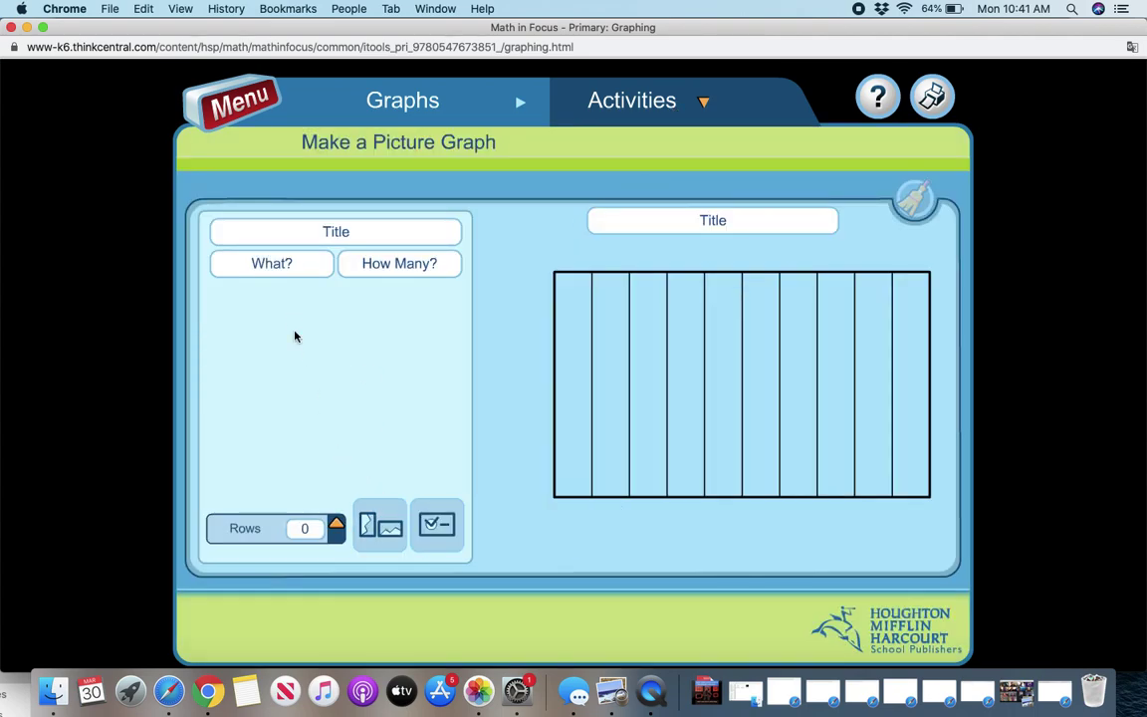
click(337, 521)
click(338, 522)
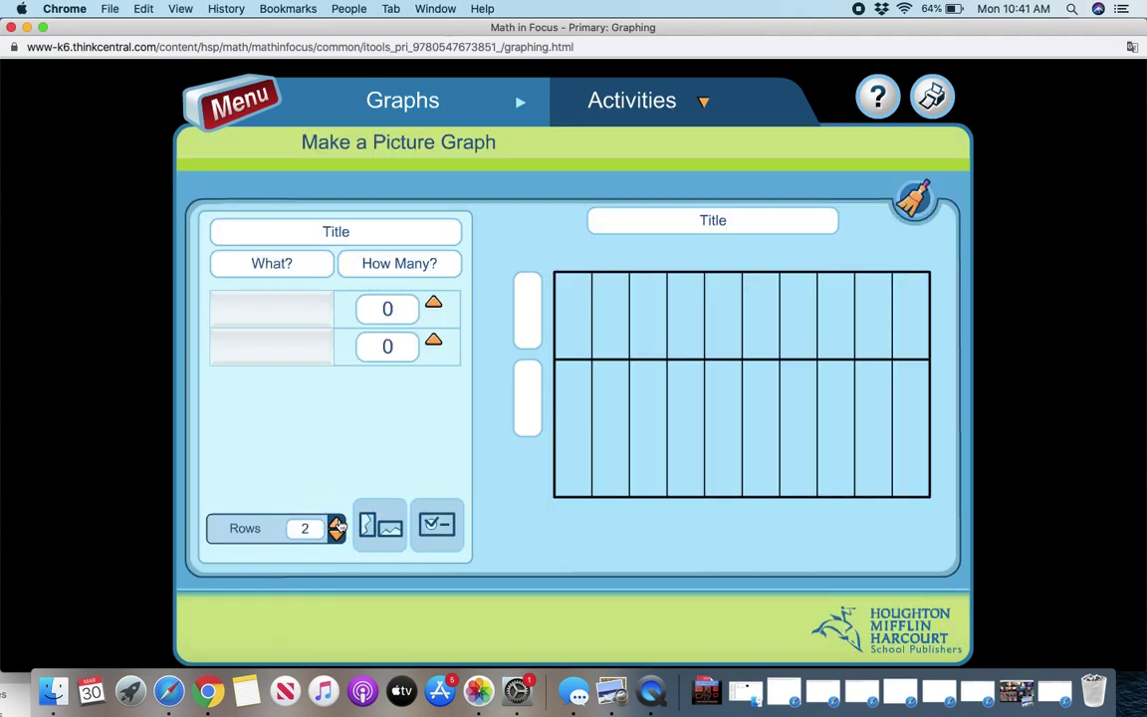
click(338, 522)
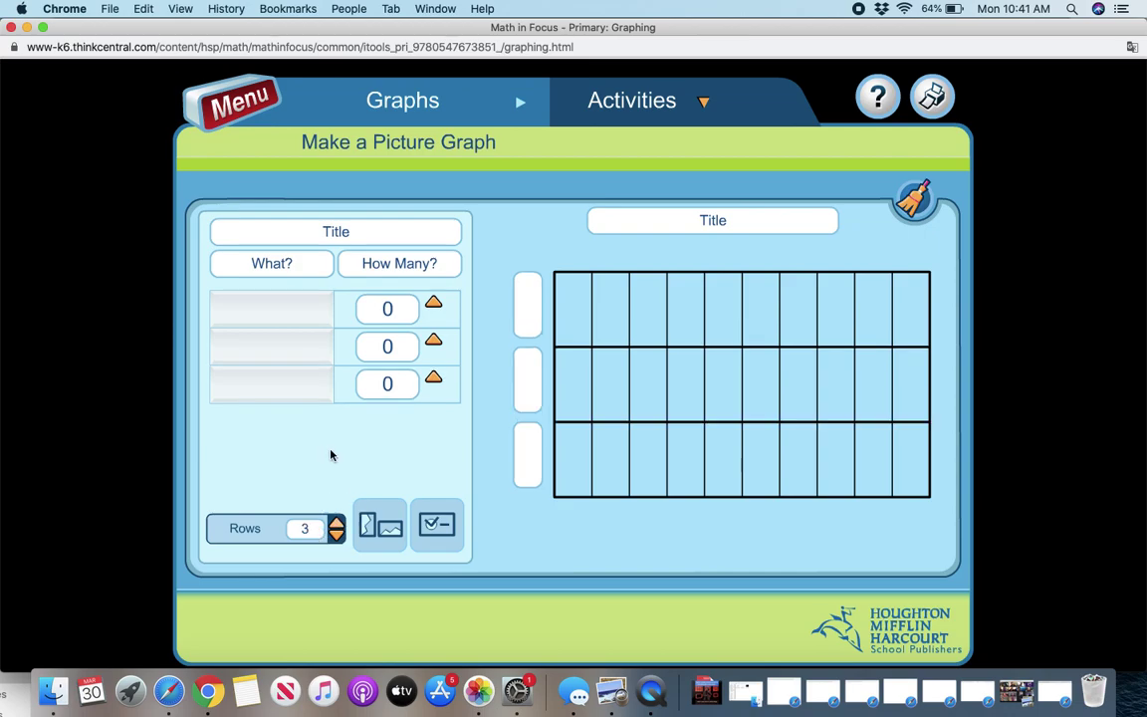
Step: Set the picture graph's first row to 3 and choose the orange as its symbol
click(434, 306)
click(434, 305)
click(434, 306)
click(525, 306)
mouse_move(420, 403)
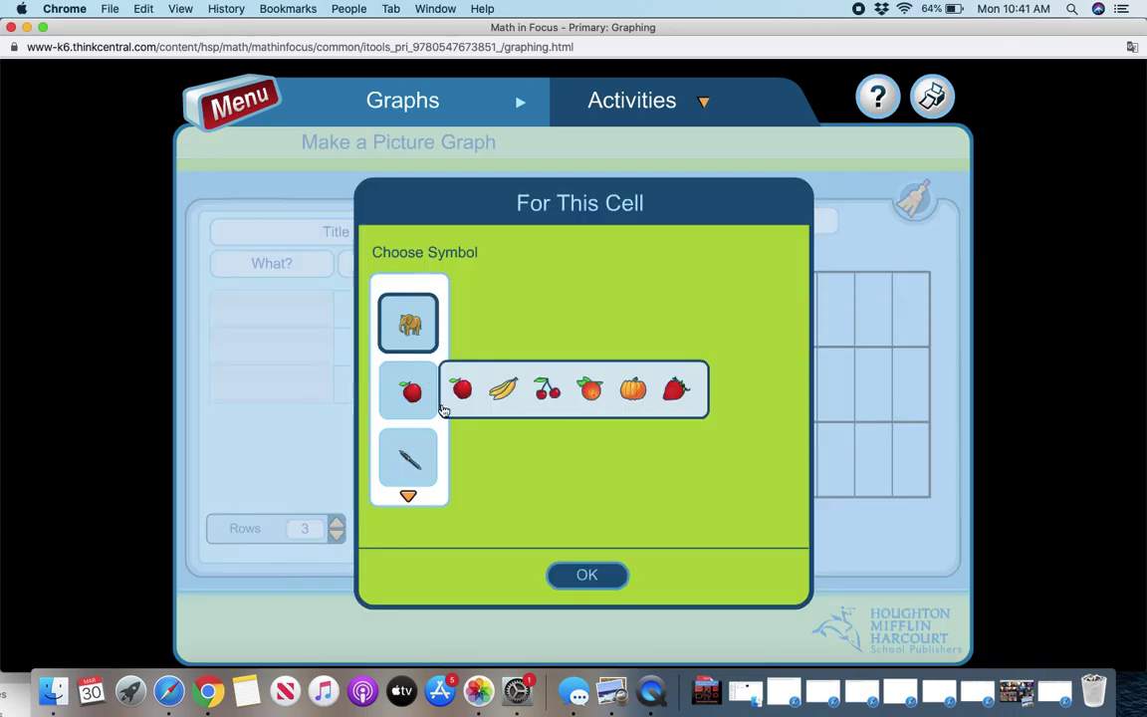
click(592, 390)
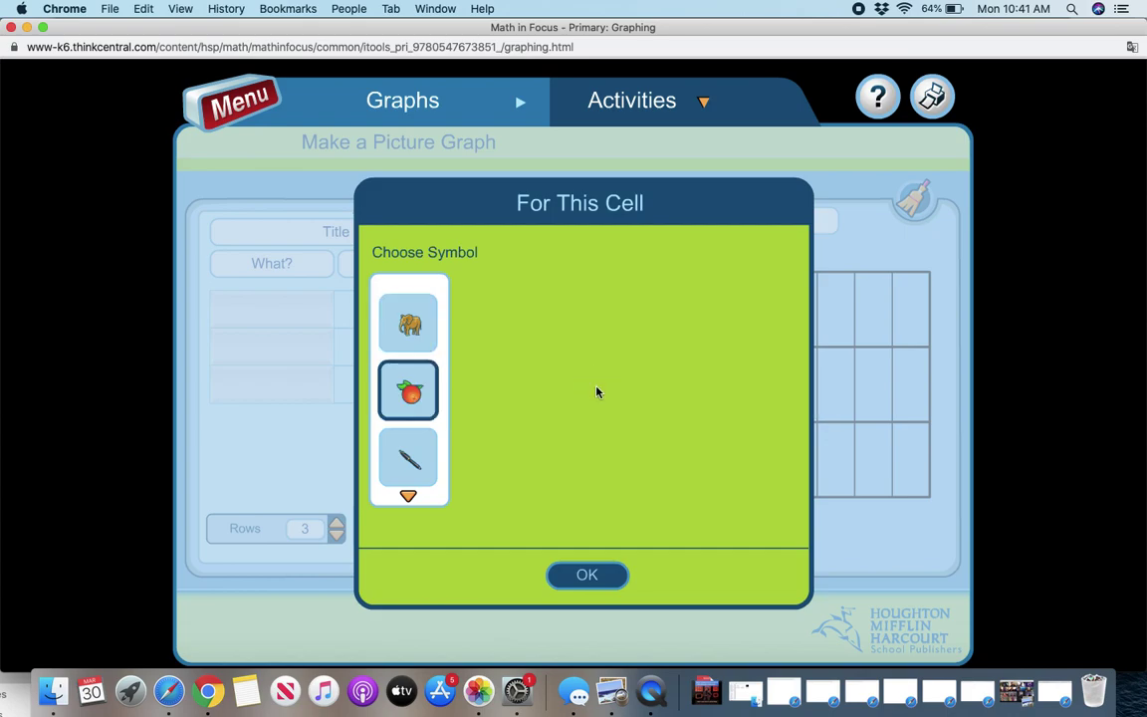
click(603, 574)
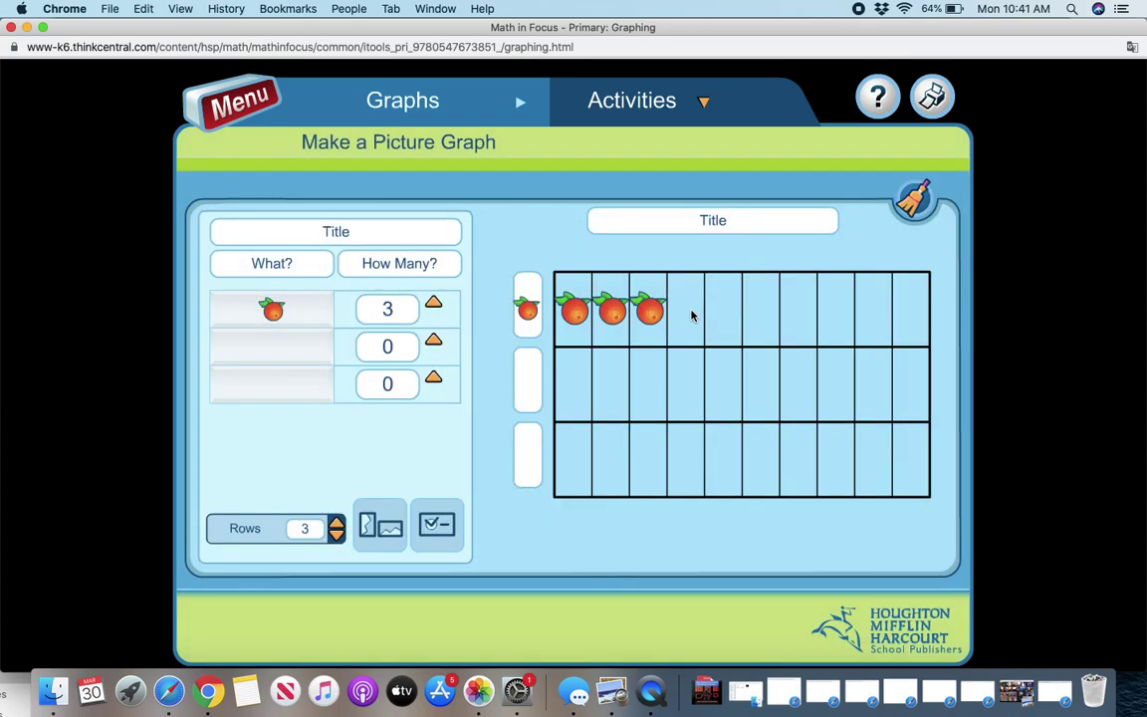
Step: Give the picture graph's second row six feathers and switch the graph to the vertical layout
click(530, 391)
mouse_move(406, 458)
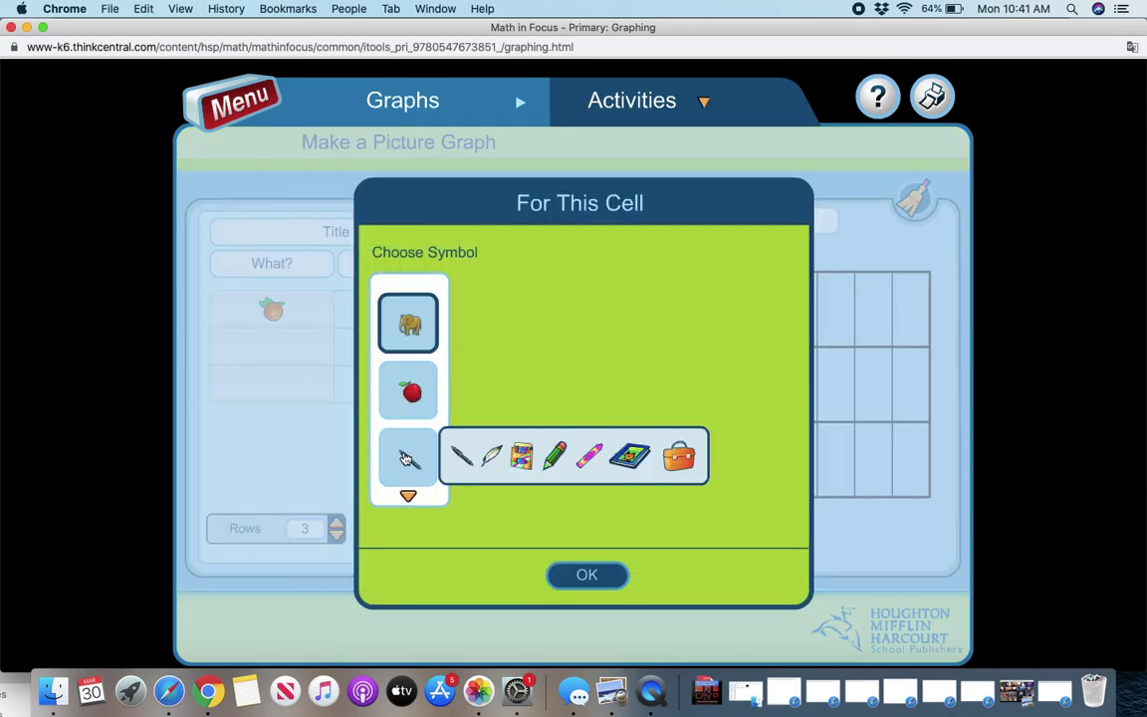
click(491, 461)
click(587, 575)
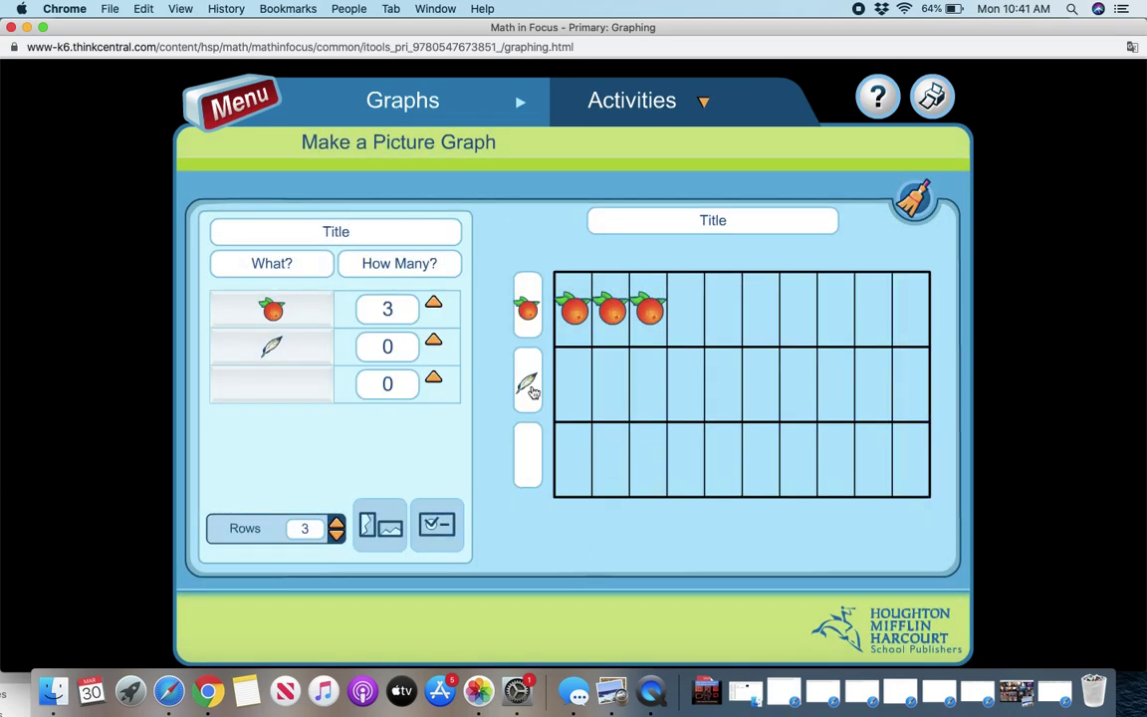
click(433, 341)
click(433, 340)
click(434, 340)
click(434, 341)
click(433, 341)
click(433, 340)
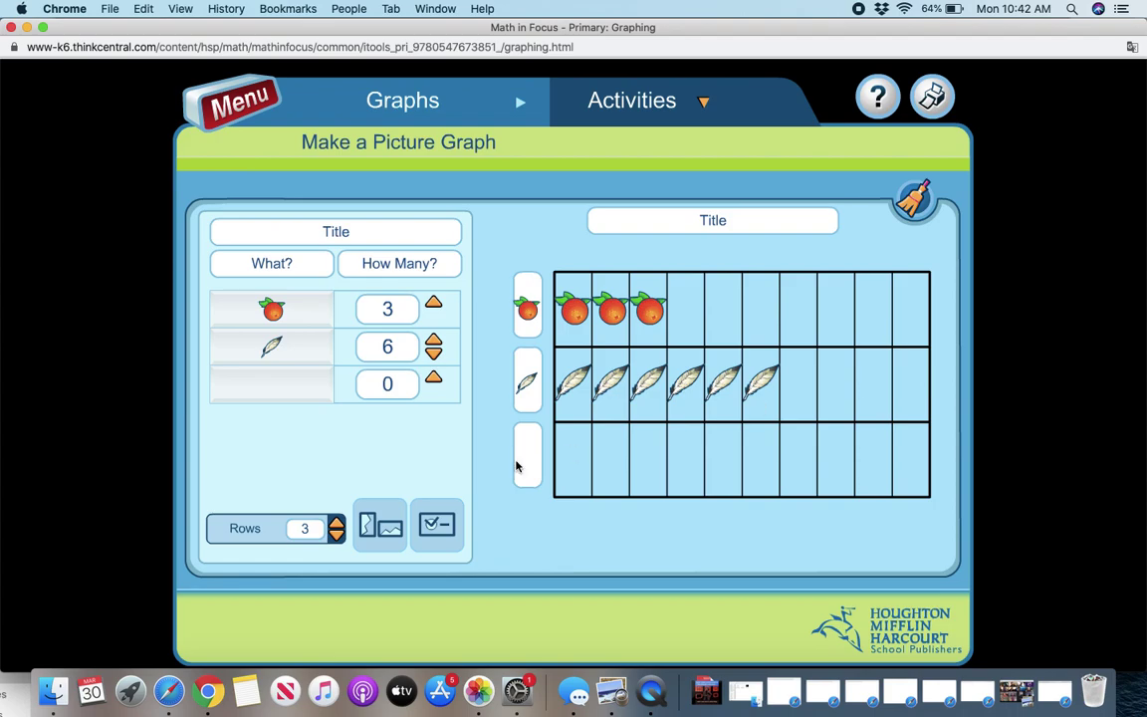
click(436, 524)
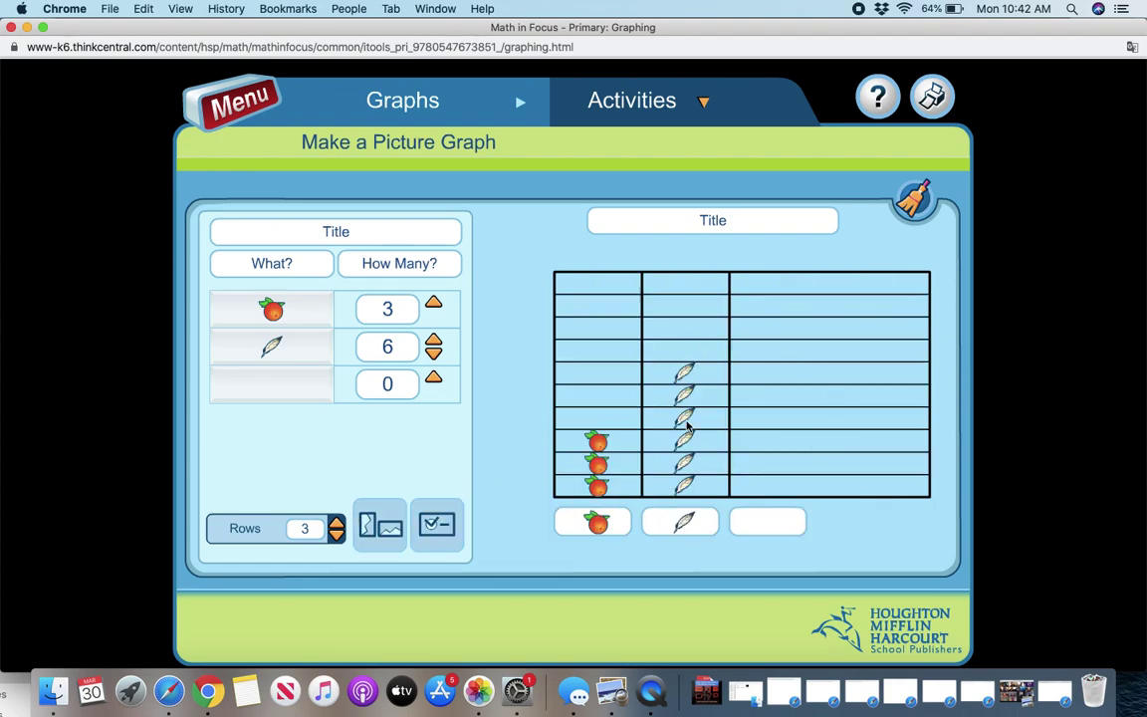
Step: Open the Measurement manipulatives and place two raisin boxes on the balance's left pan and three on its right pan
click(637, 101)
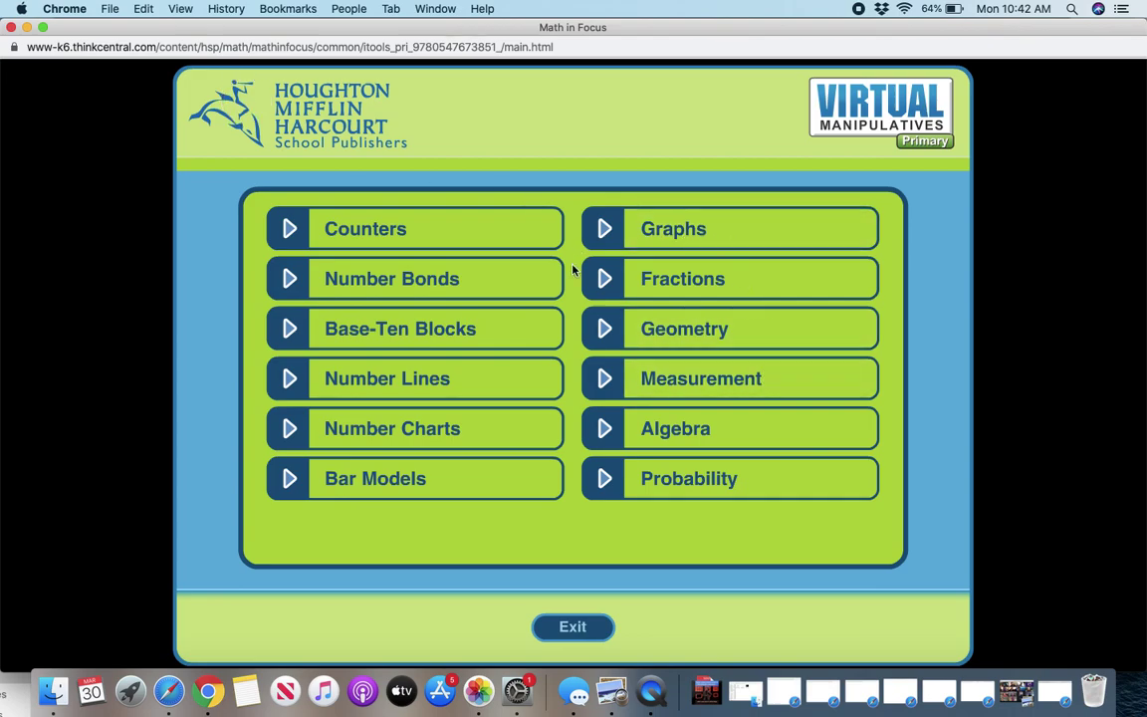
click(740, 377)
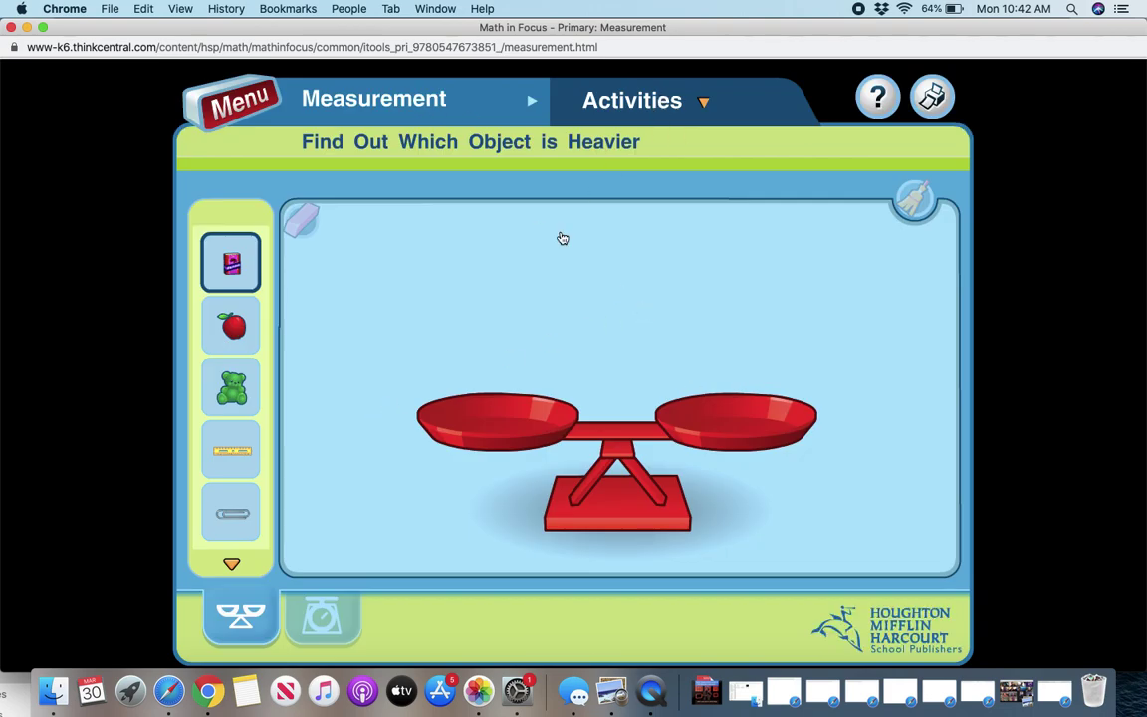
drag(224, 284, 488, 409)
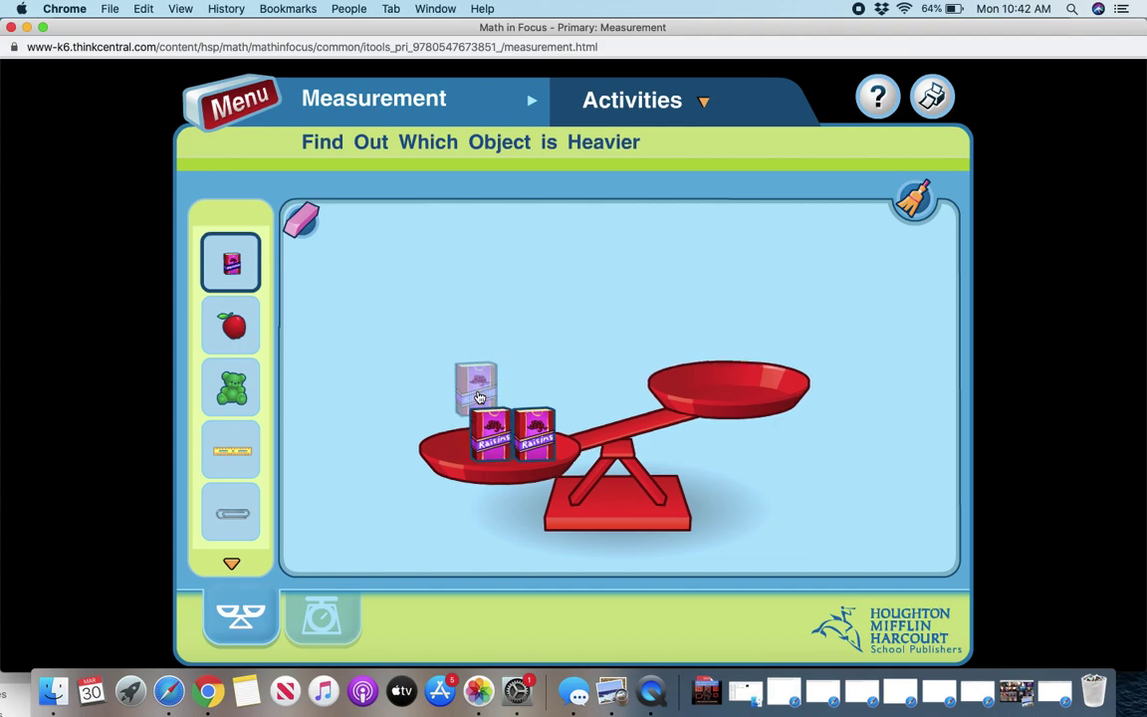
click(751, 365)
click(751, 364)
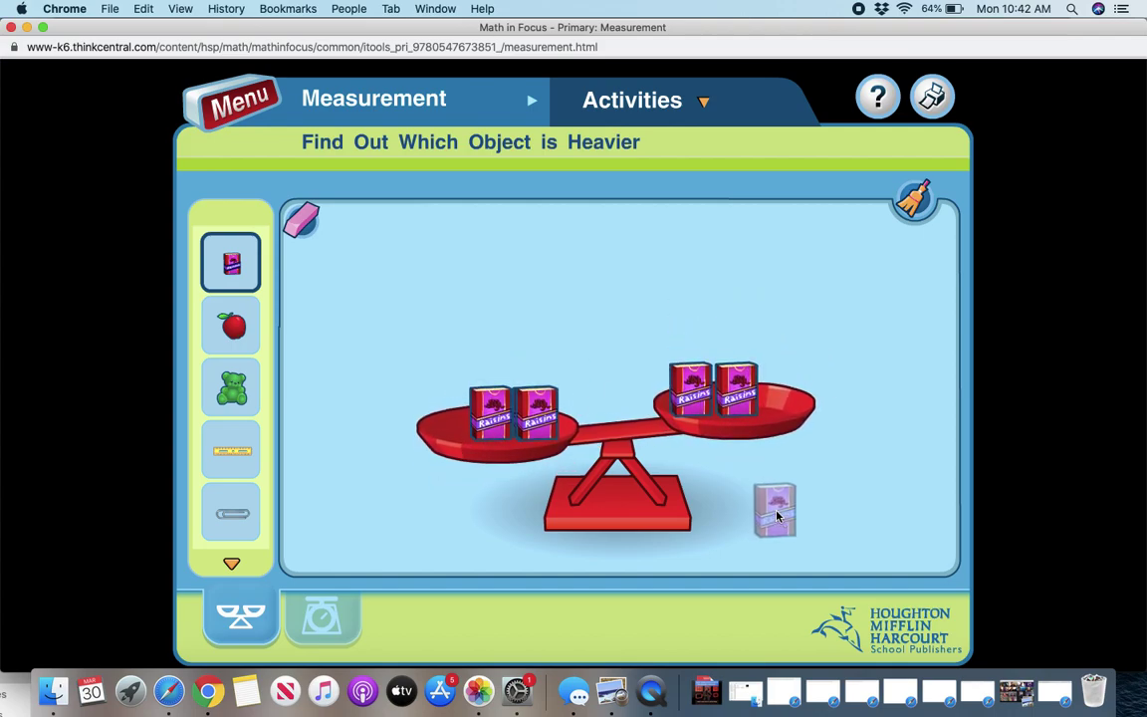
click(739, 370)
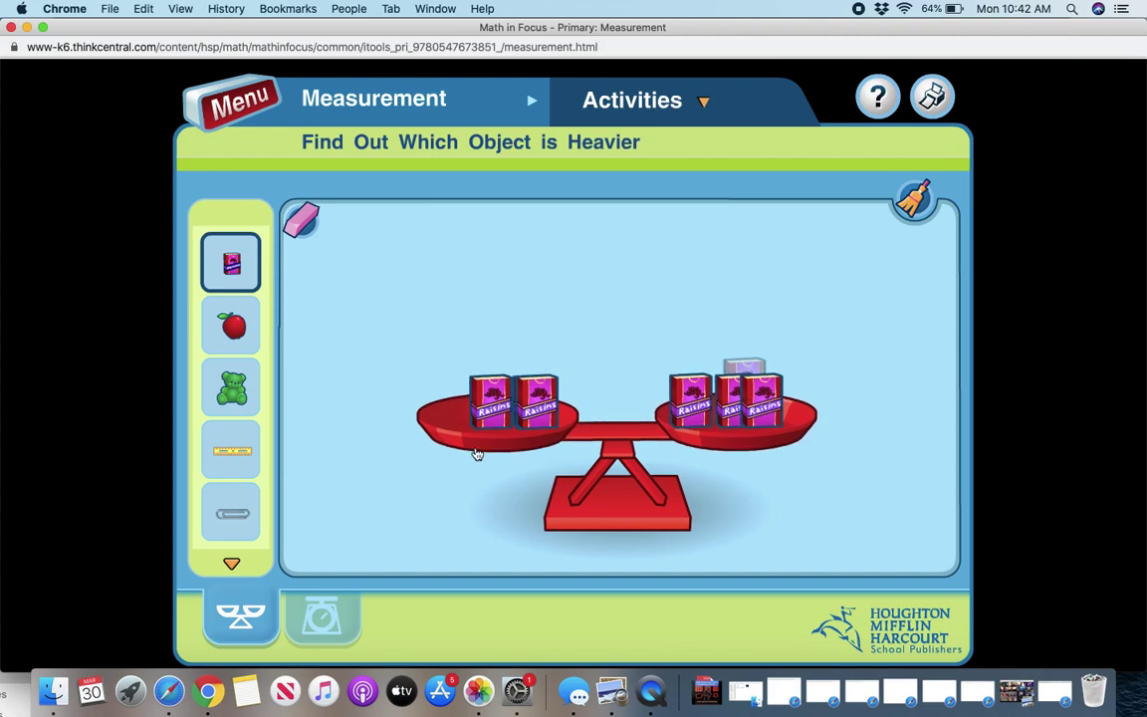
Step: Open the Clocks activity and advance the hour hand one full turn around the dial to 12:00
click(635, 100)
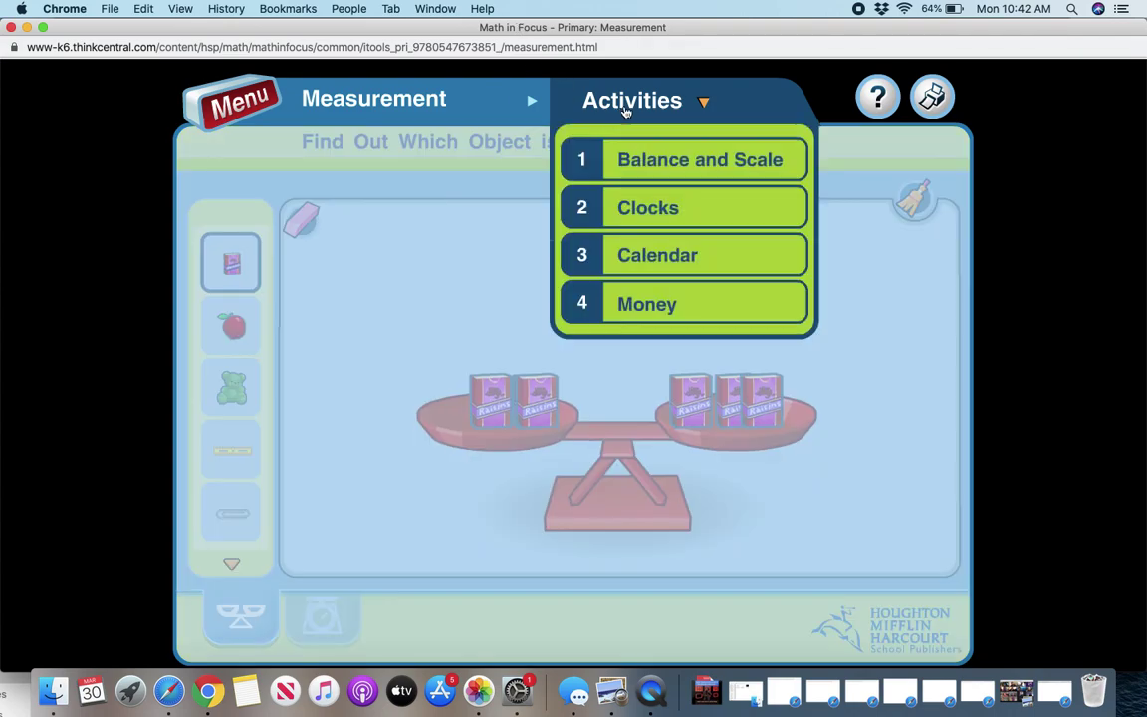
click(639, 205)
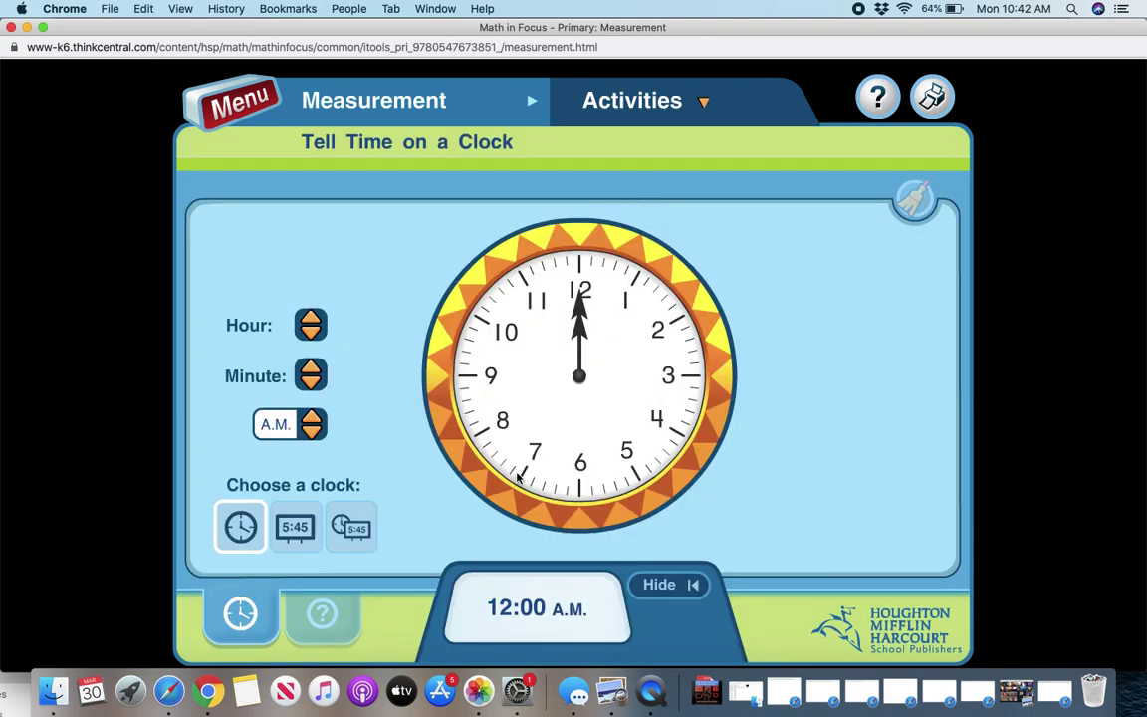
click(311, 320)
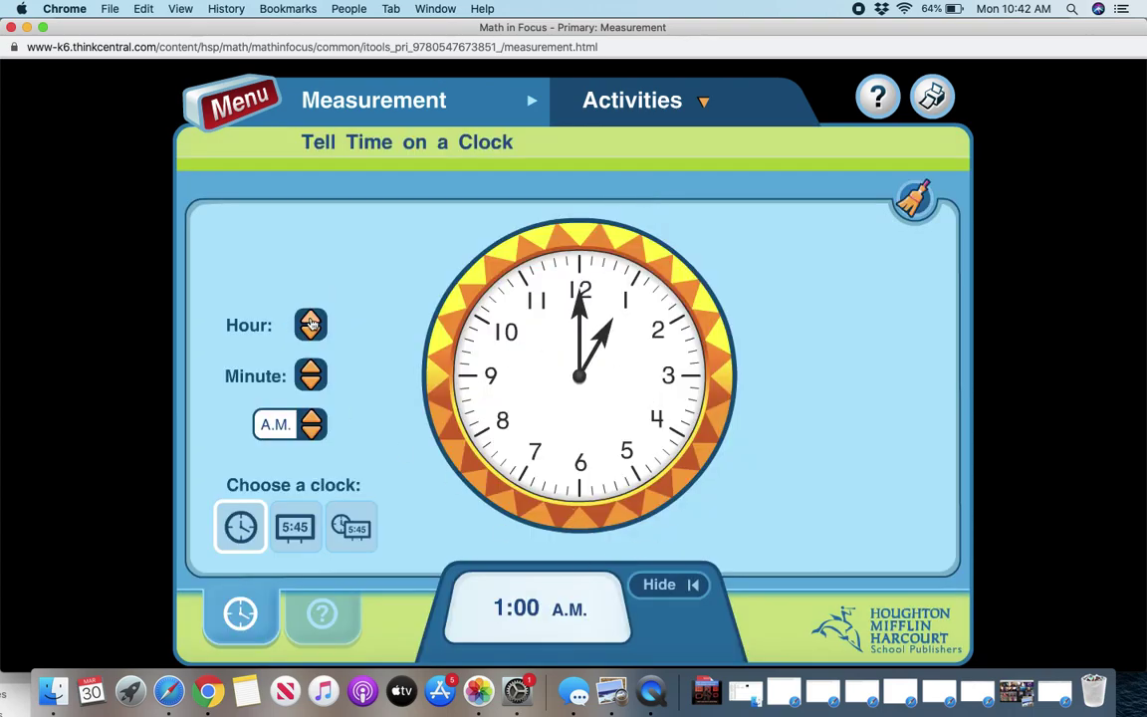
click(311, 320)
click(311, 319)
click(311, 320)
click(311, 320)
click(311, 319)
click(311, 320)
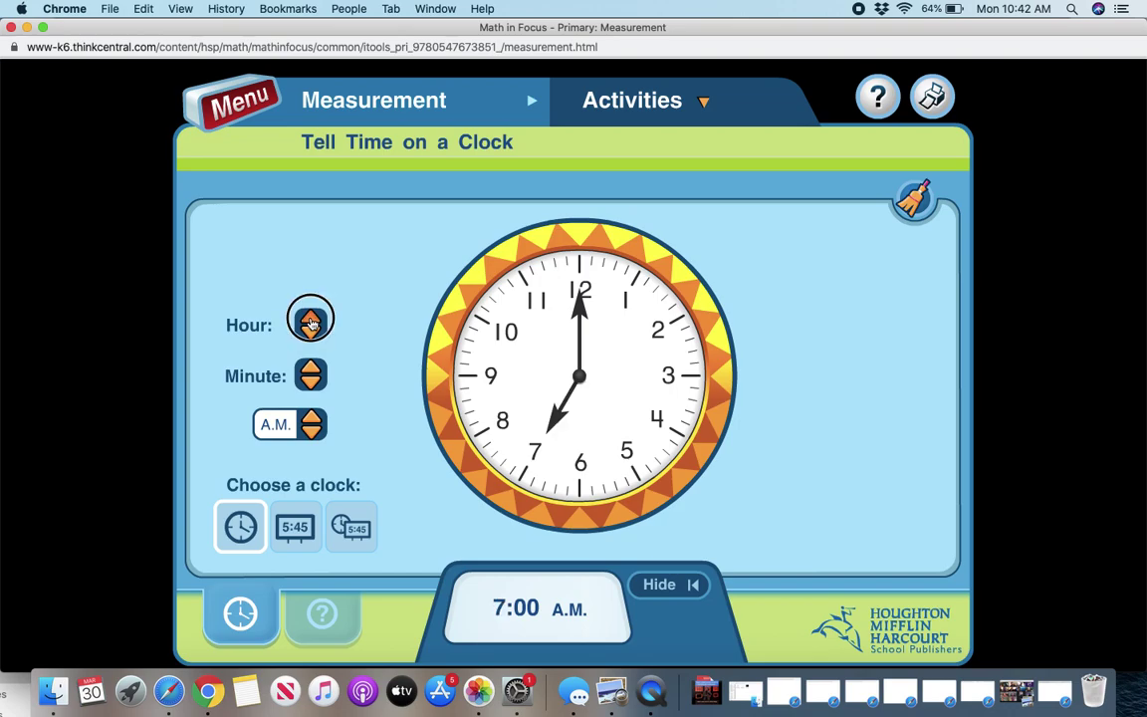
click(310, 319)
click(311, 320)
click(311, 319)
click(311, 320)
click(311, 320)
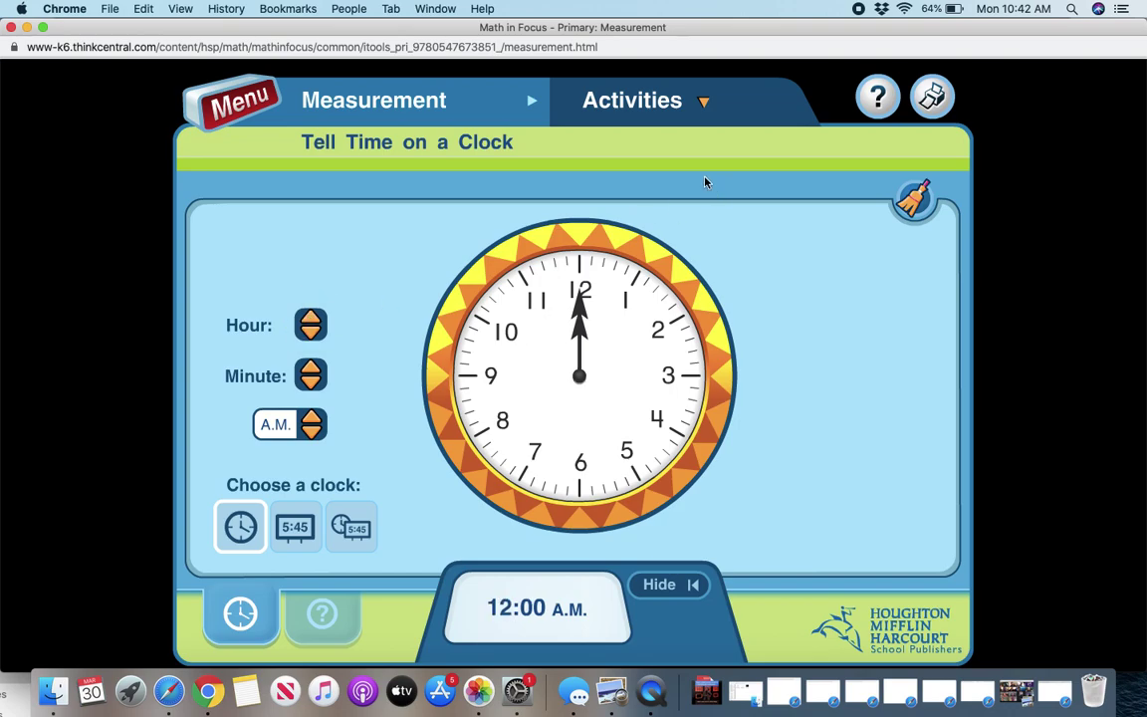
Step: View the Calendar activity, and open the Money activity
click(637, 101)
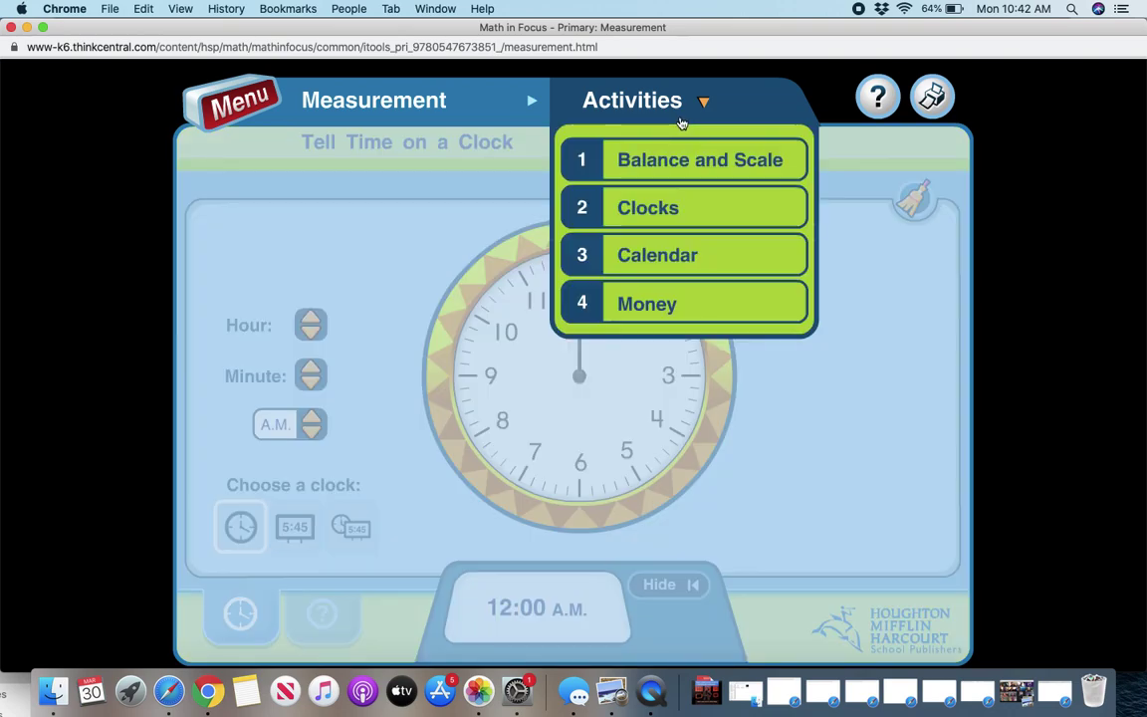
click(701, 261)
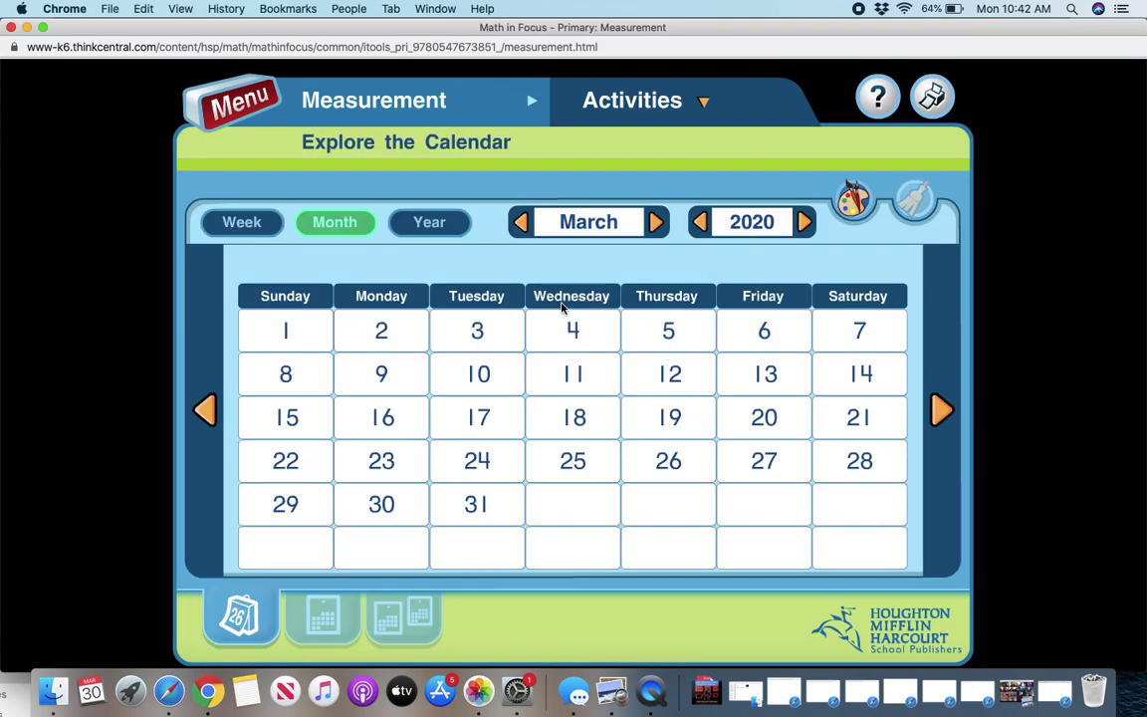
click(656, 107)
click(634, 318)
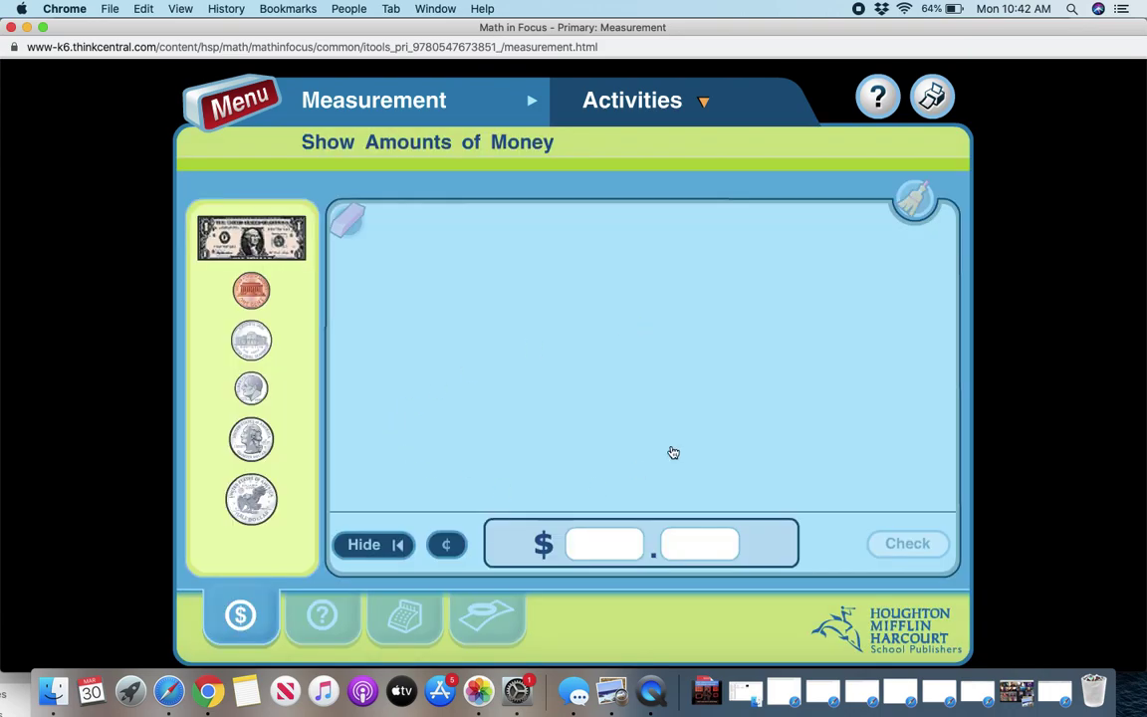
Step: Place five pennies in the Show Amounts of Money workspace
click(267, 294)
click(497, 297)
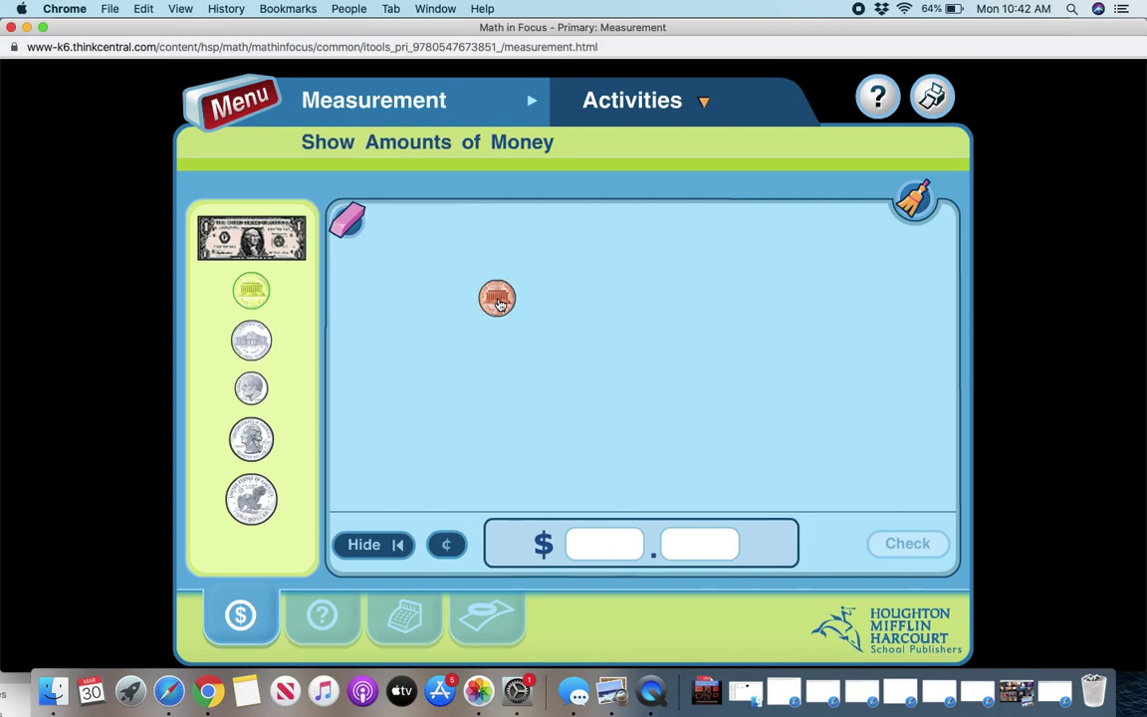
click(524, 345)
click(610, 294)
click(614, 376)
click(486, 394)
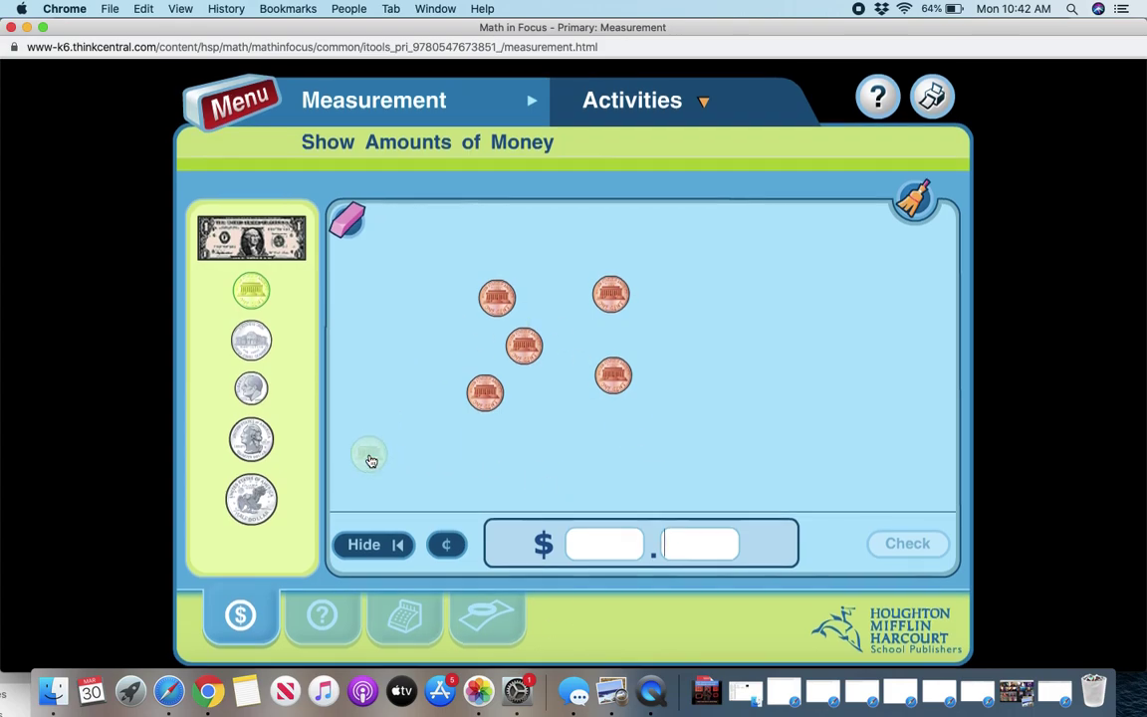
Step: Add two nickels and one dime to the pennies in the money workspace
click(251, 340)
click(482, 336)
click(403, 340)
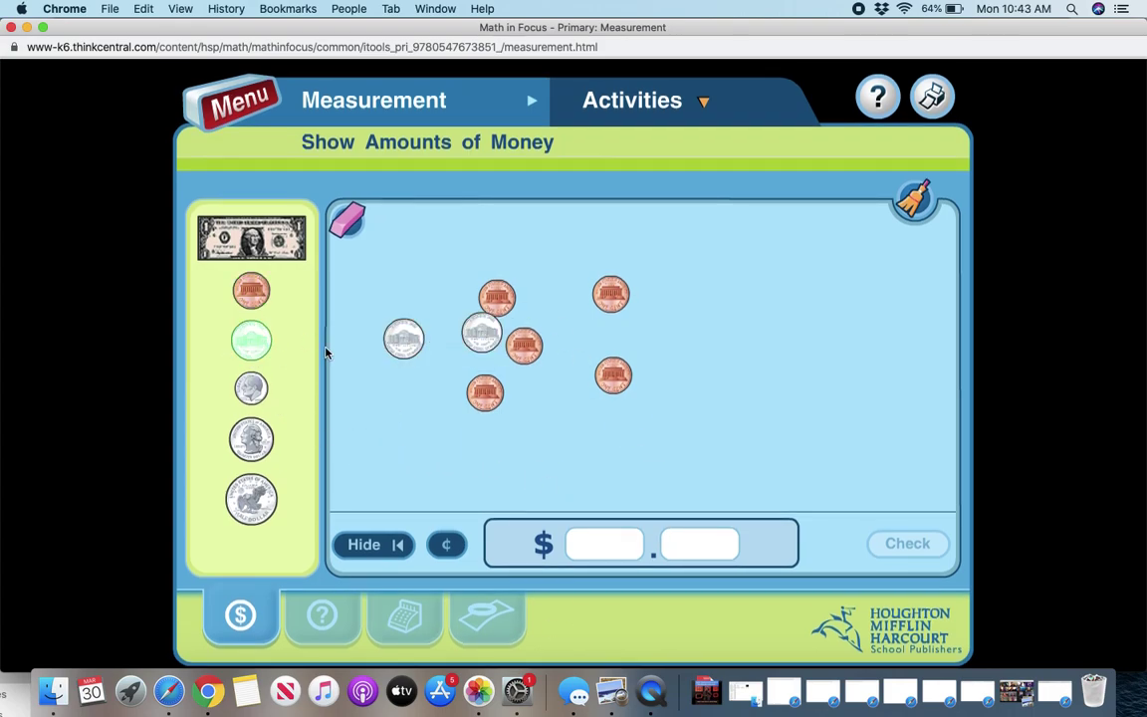
click(249, 390)
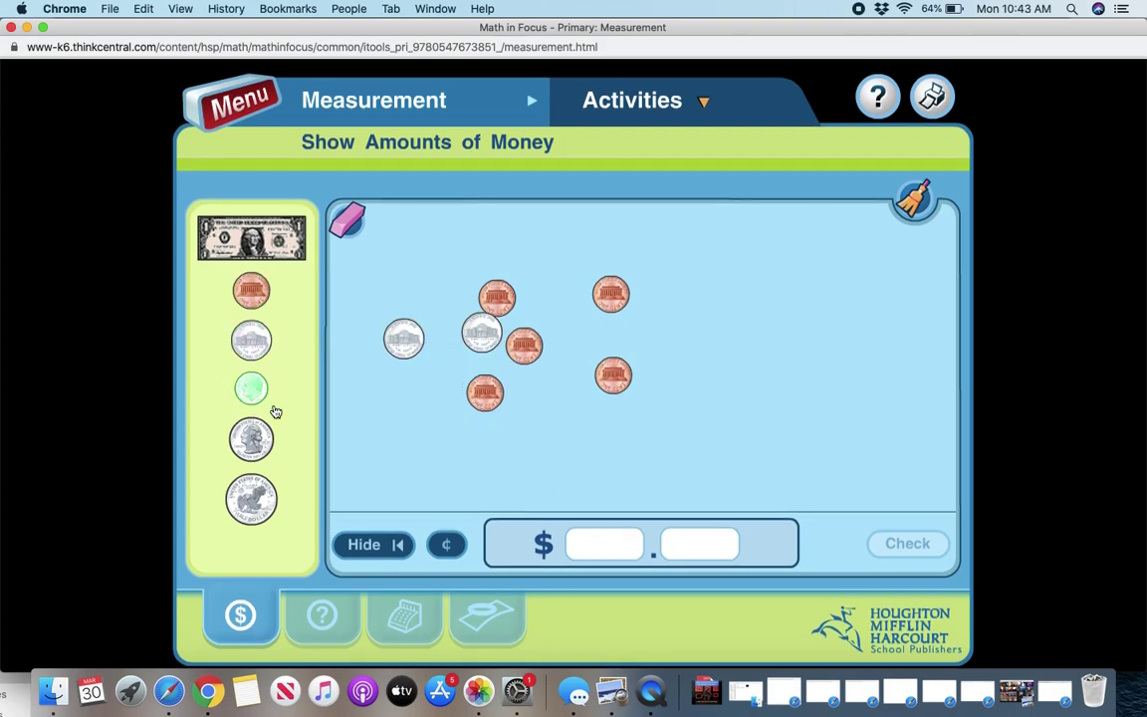
click(441, 462)
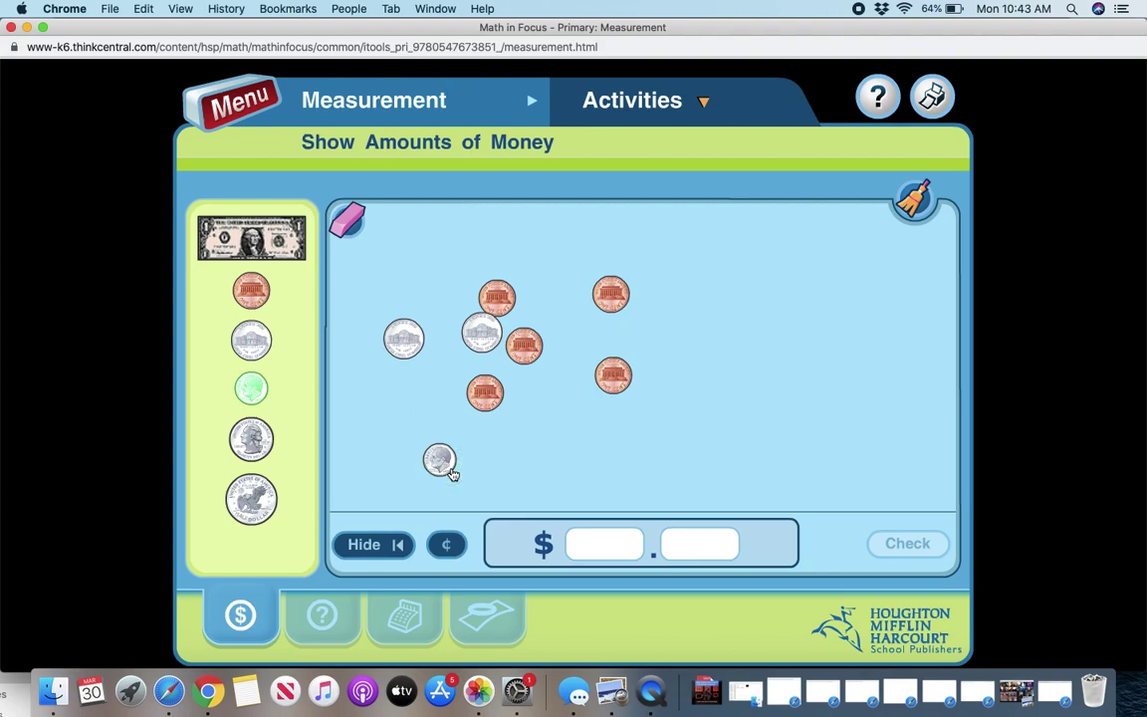
Step: Enter 25 cents as the total amount and check the answer
click(713, 540)
text(25)
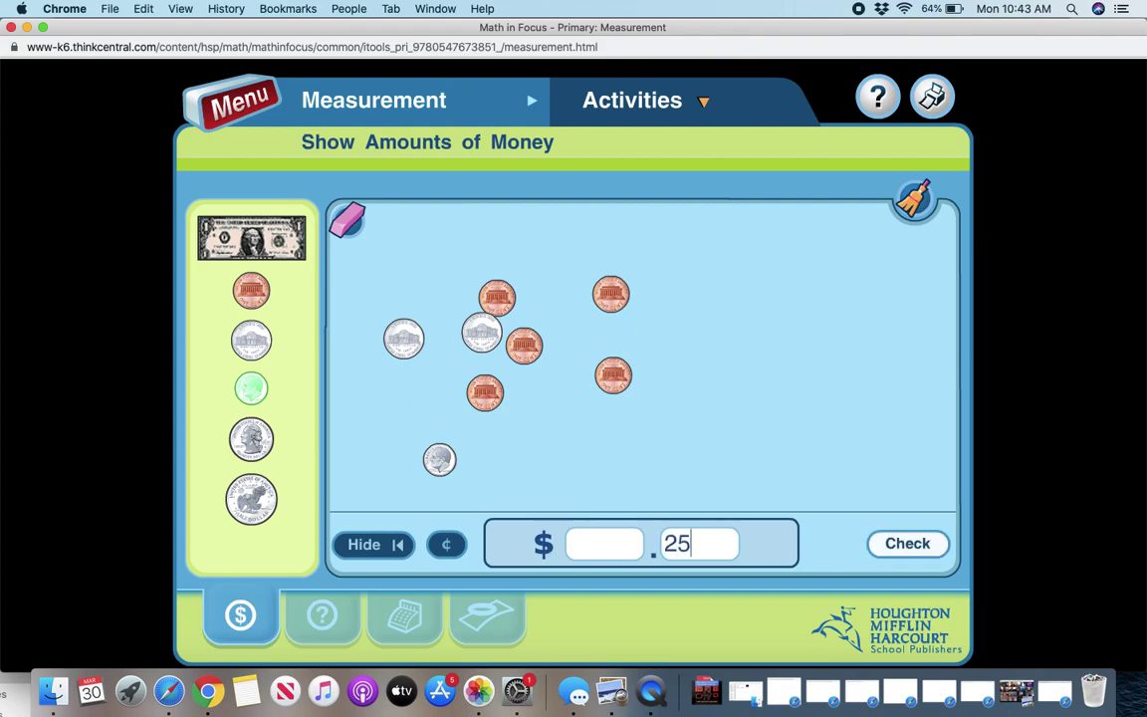
click(902, 548)
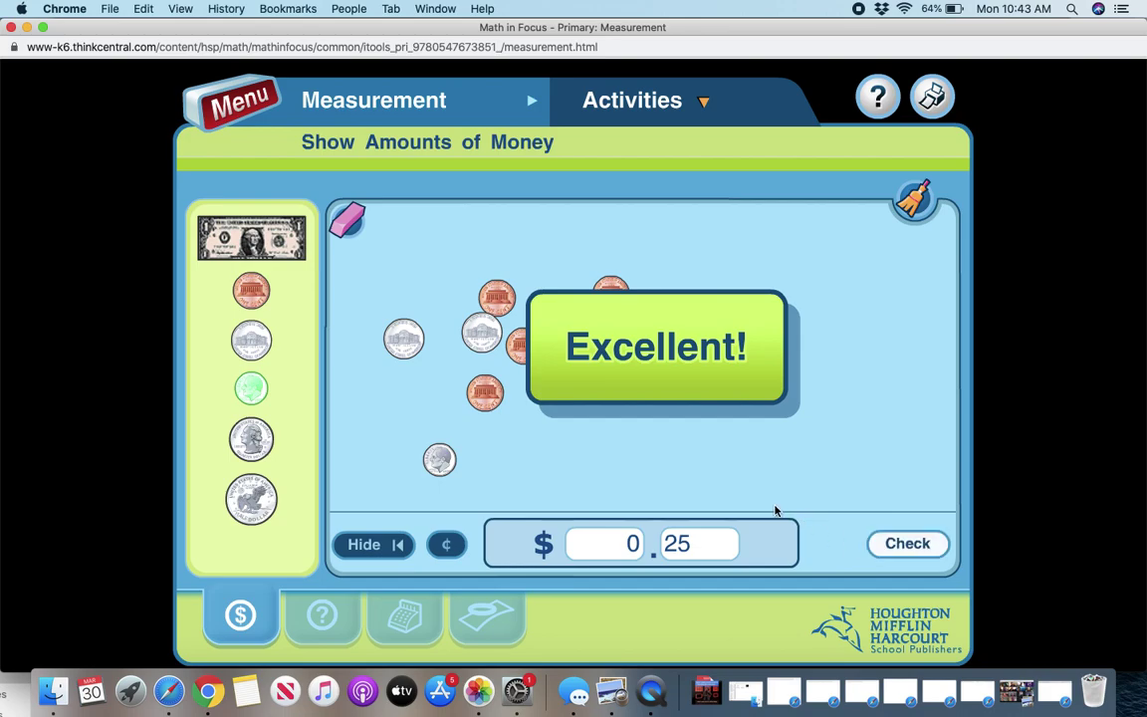
Step: Exit the Virtual Manipulatives and return to LaunchPad's My Apps page, closing the Learning Resources folder
click(687, 118)
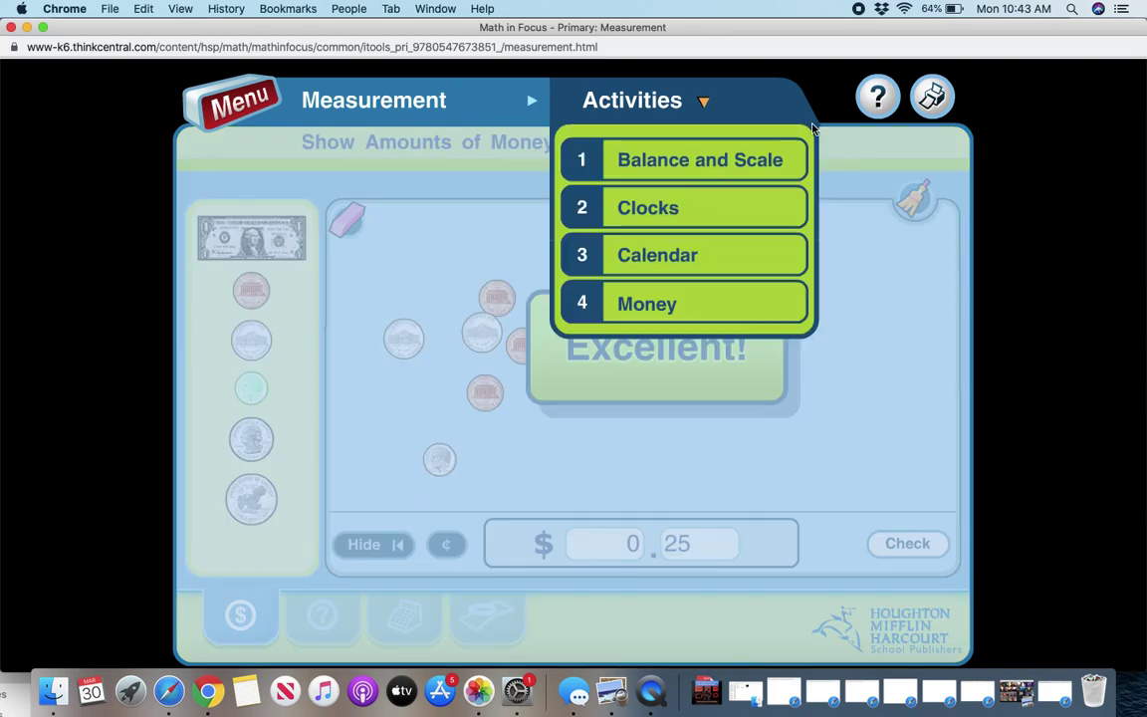
click(327, 142)
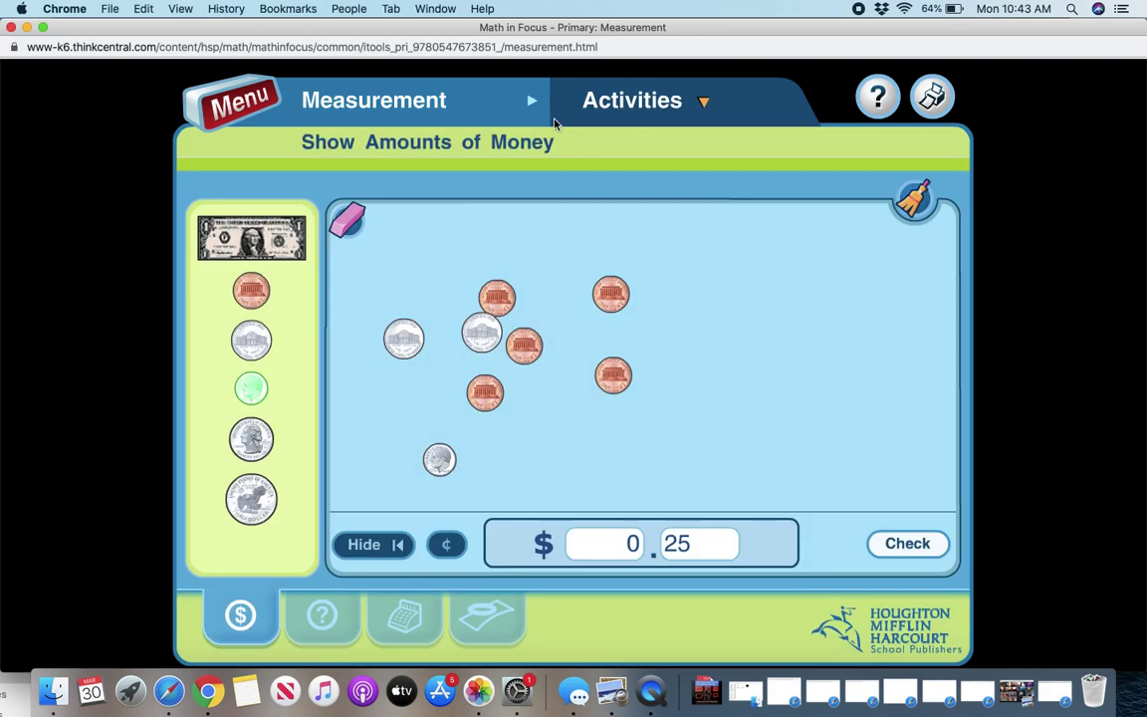
click(239, 100)
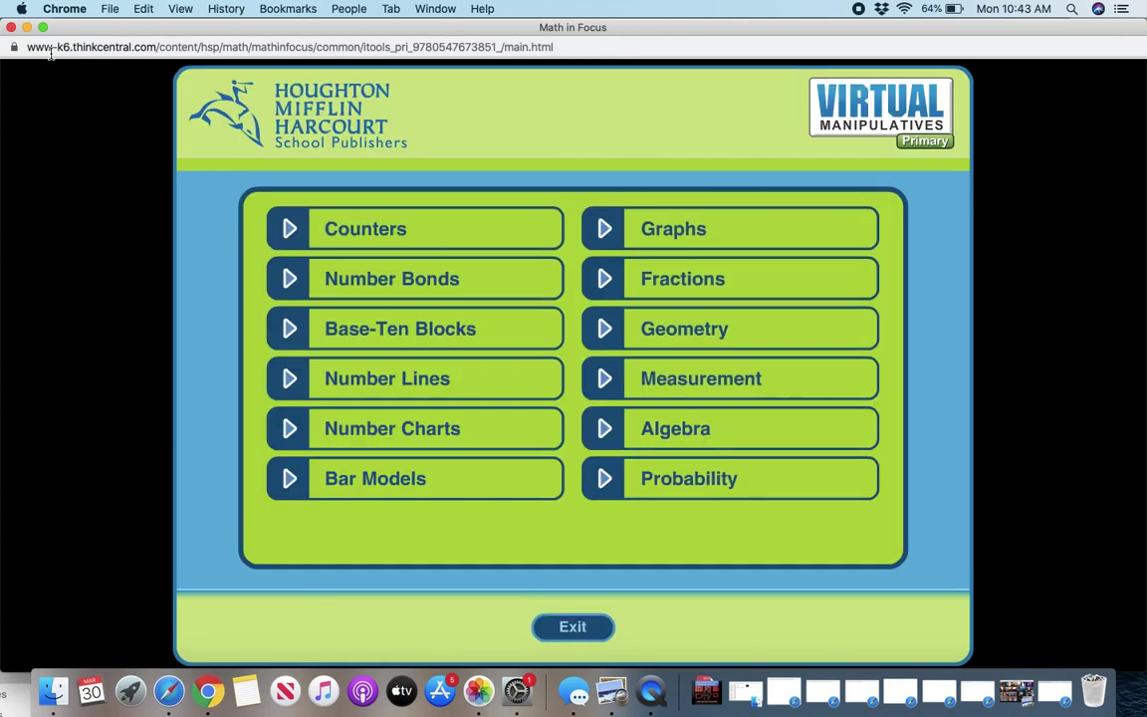
click(11, 30)
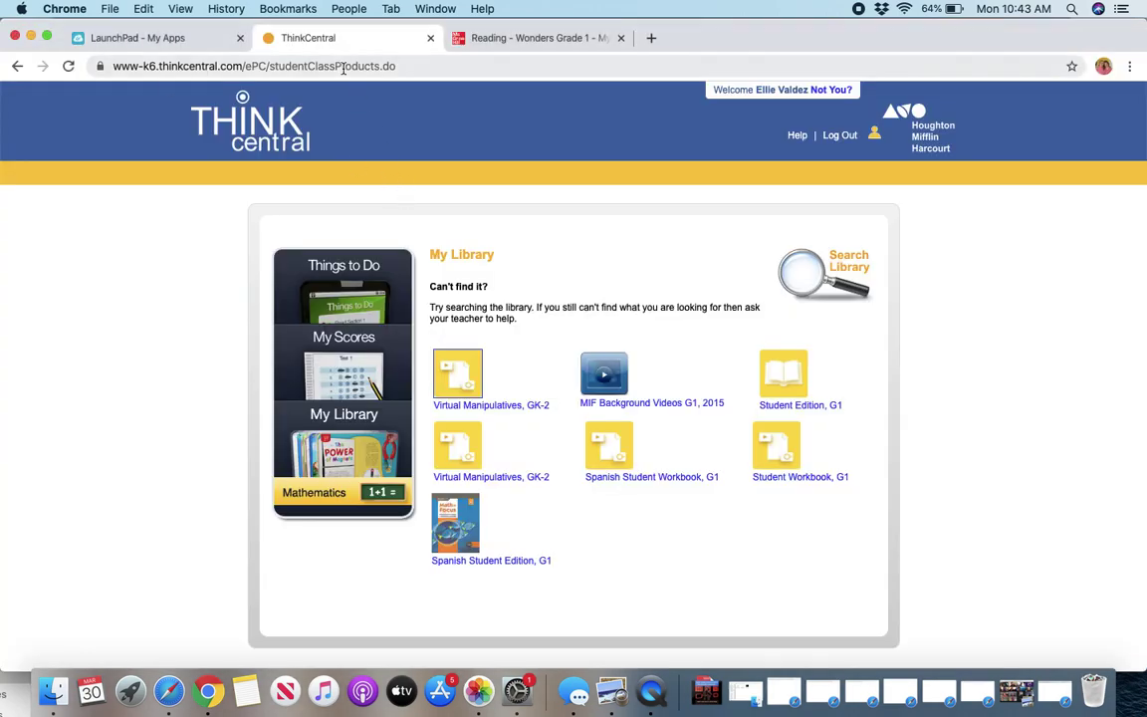
click(170, 42)
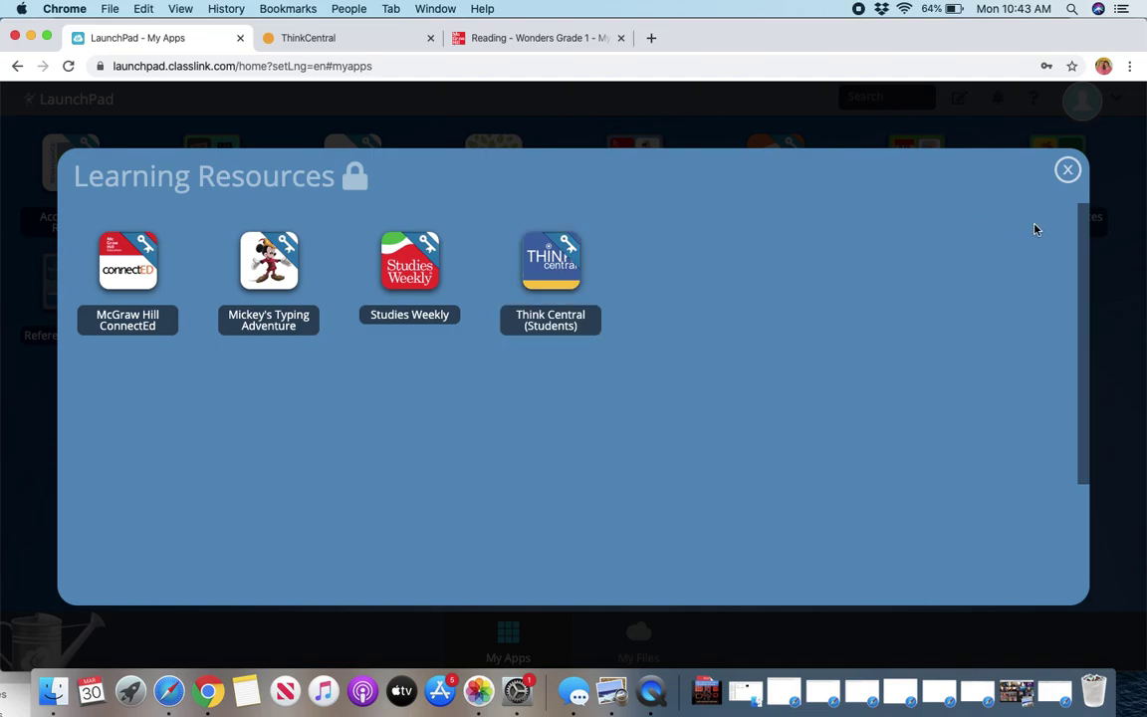
click(1070, 171)
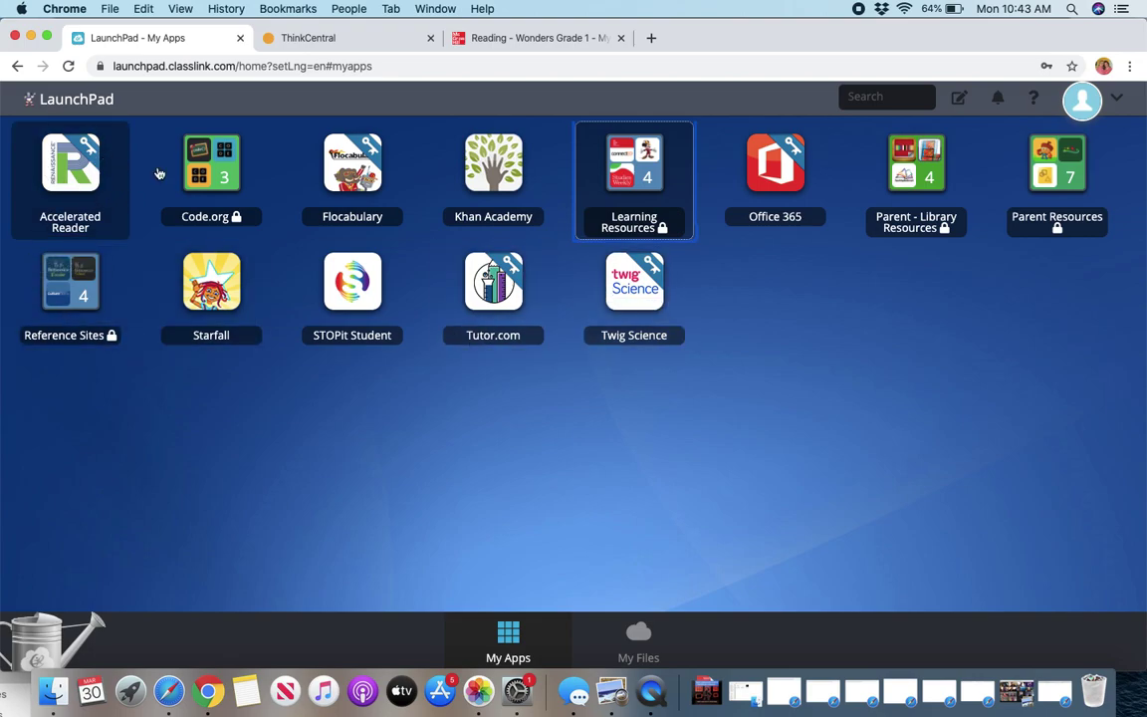
Step: View the apps in the Code.org folder, and open Twig Science from LaunchPad
click(248, 176)
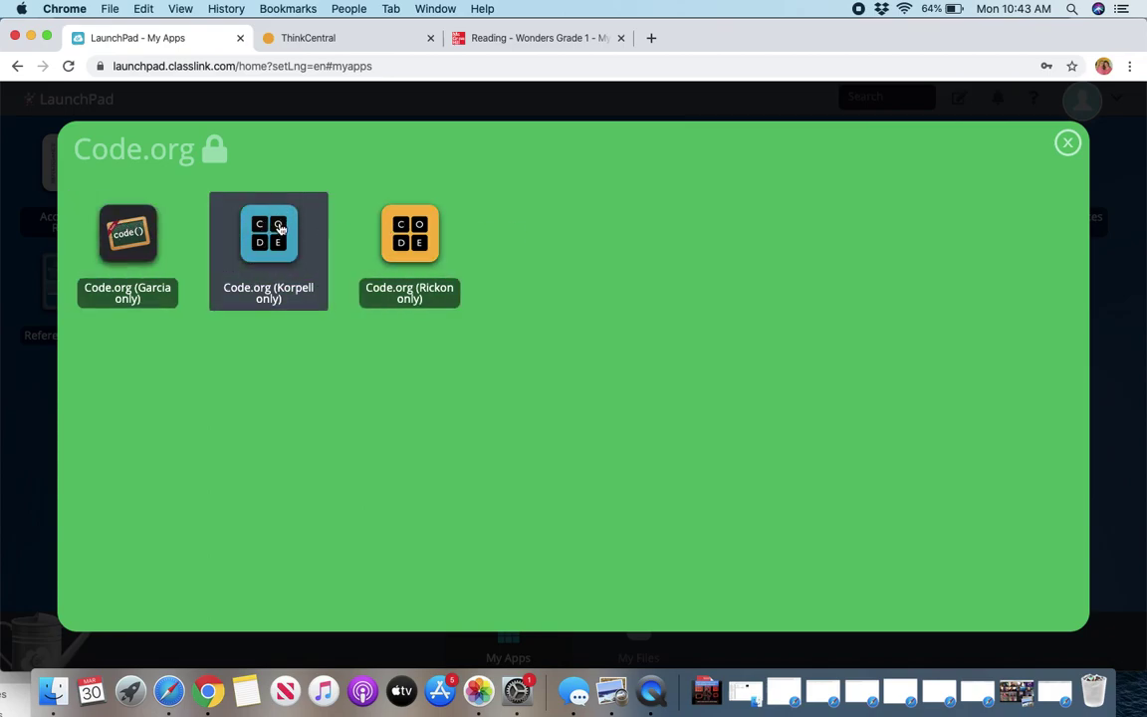
click(1067, 142)
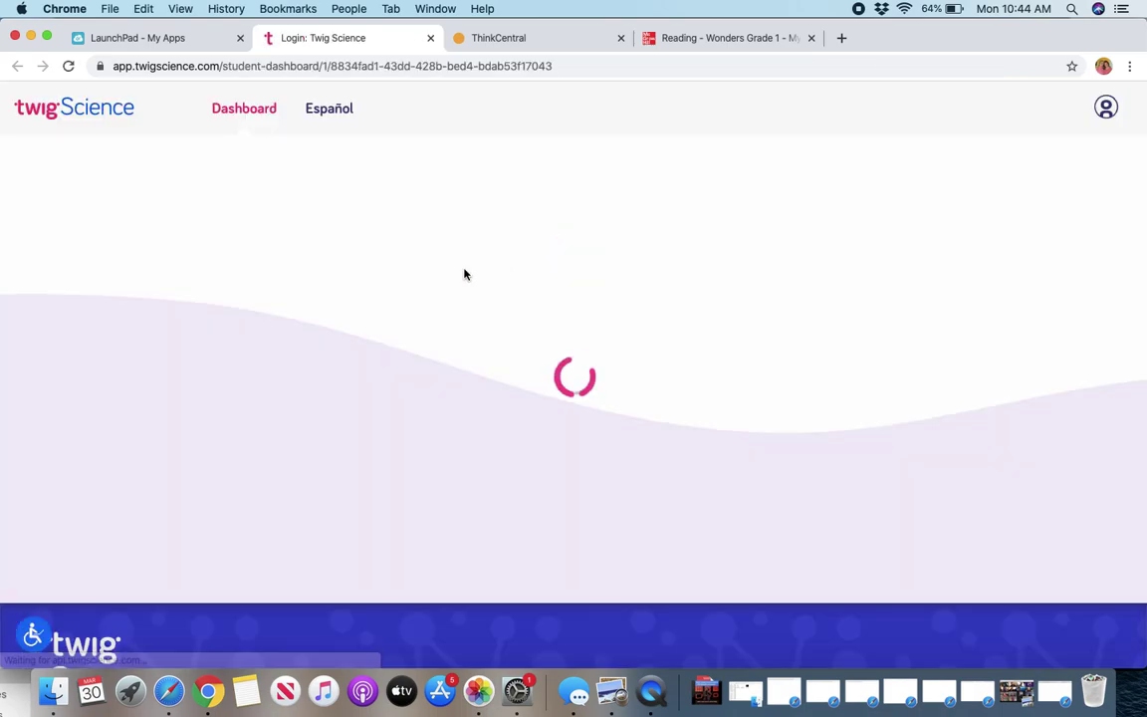
Step: Look through the Grade 1 Animal Reporters lessons under Digital Twig Books on the Twig Science dashboard
scroll(386, 275, down, 2)
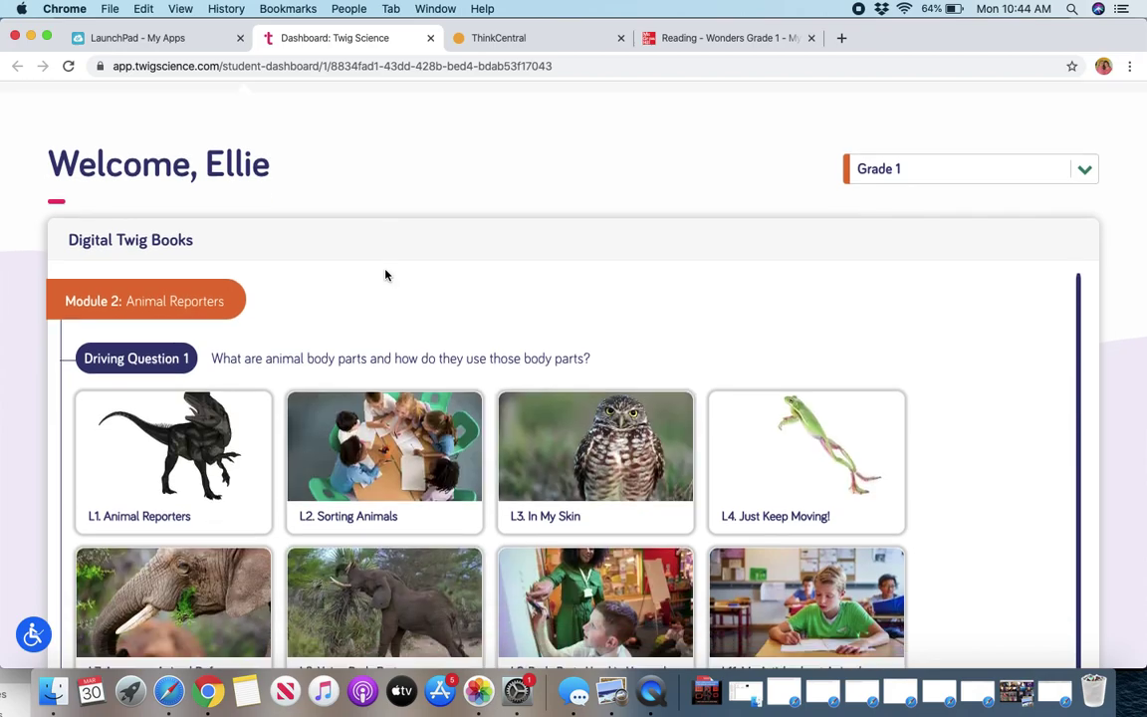
scroll(387, 275, down, 6)
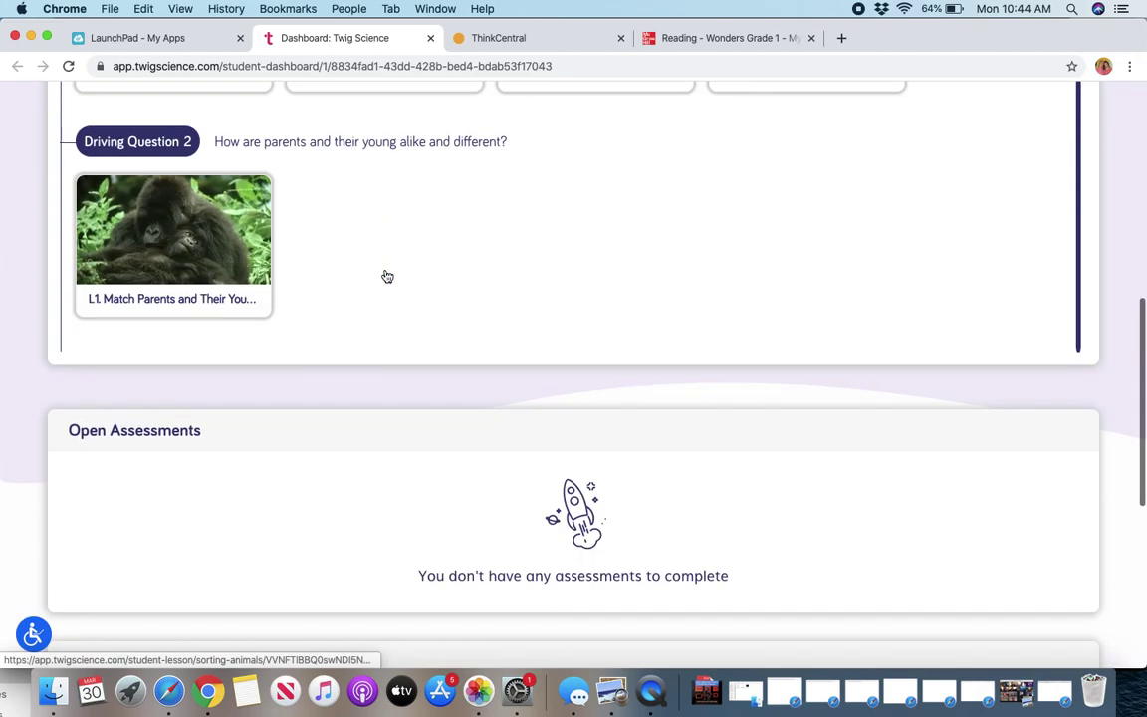
scroll(386, 276, up, 4)
scroll(386, 274, down, 2)
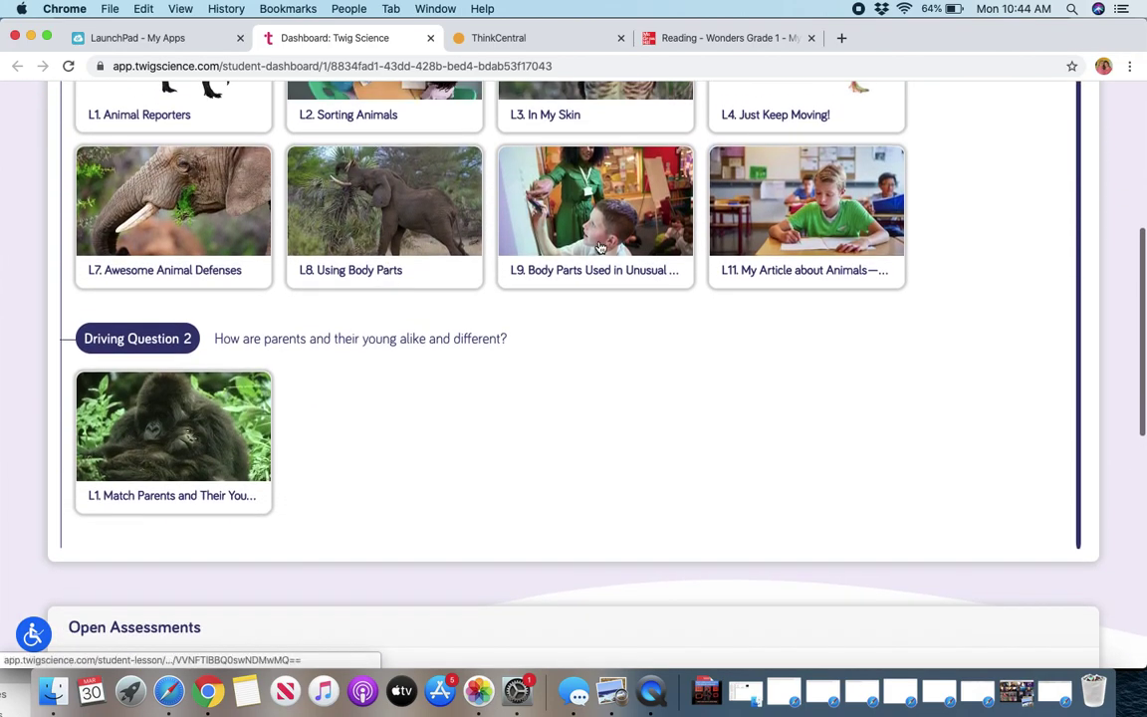
Step: Open Lesson 11, My Article about Animals—Something Special, start it and look through its answer, drawing and Pre-Exploration activities
click(781, 217)
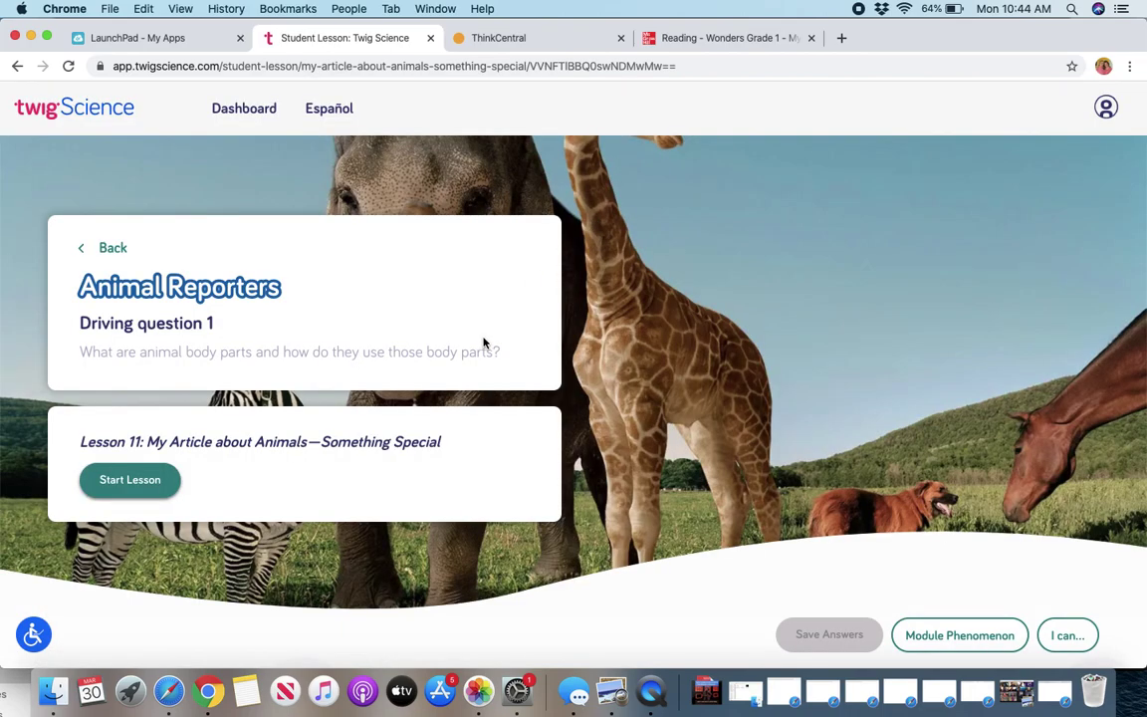
click(162, 483)
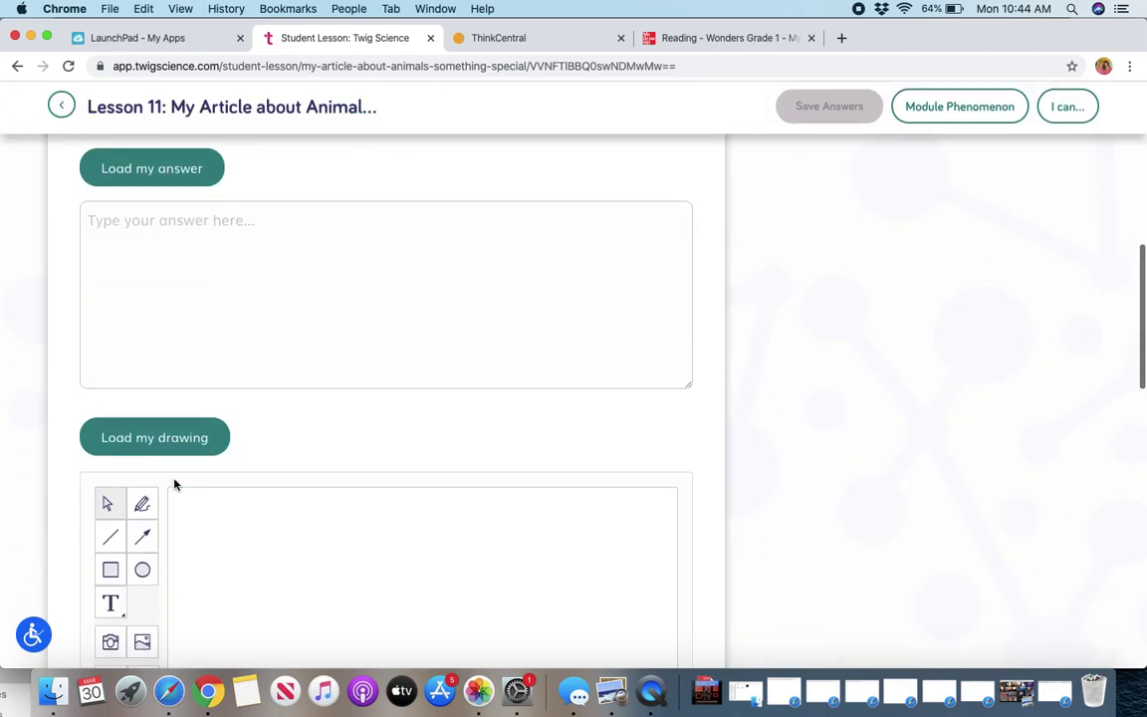
scroll(174, 479, up, 1)
scroll(174, 479, down, 6)
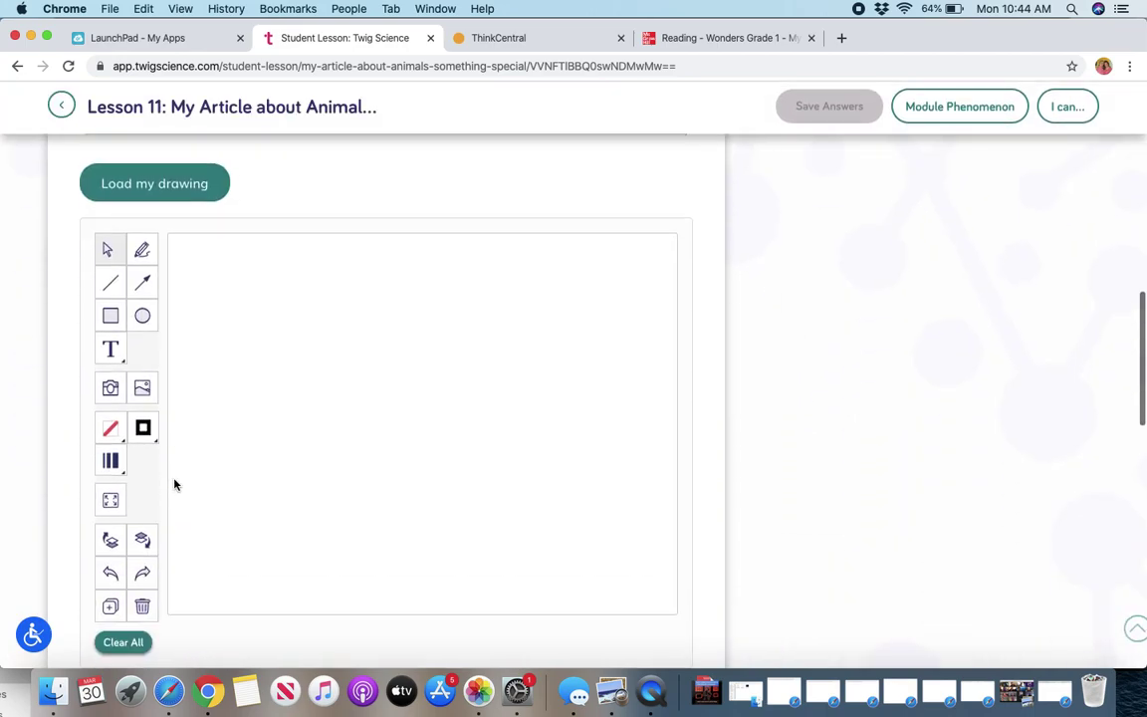
scroll(174, 483, down, 5)
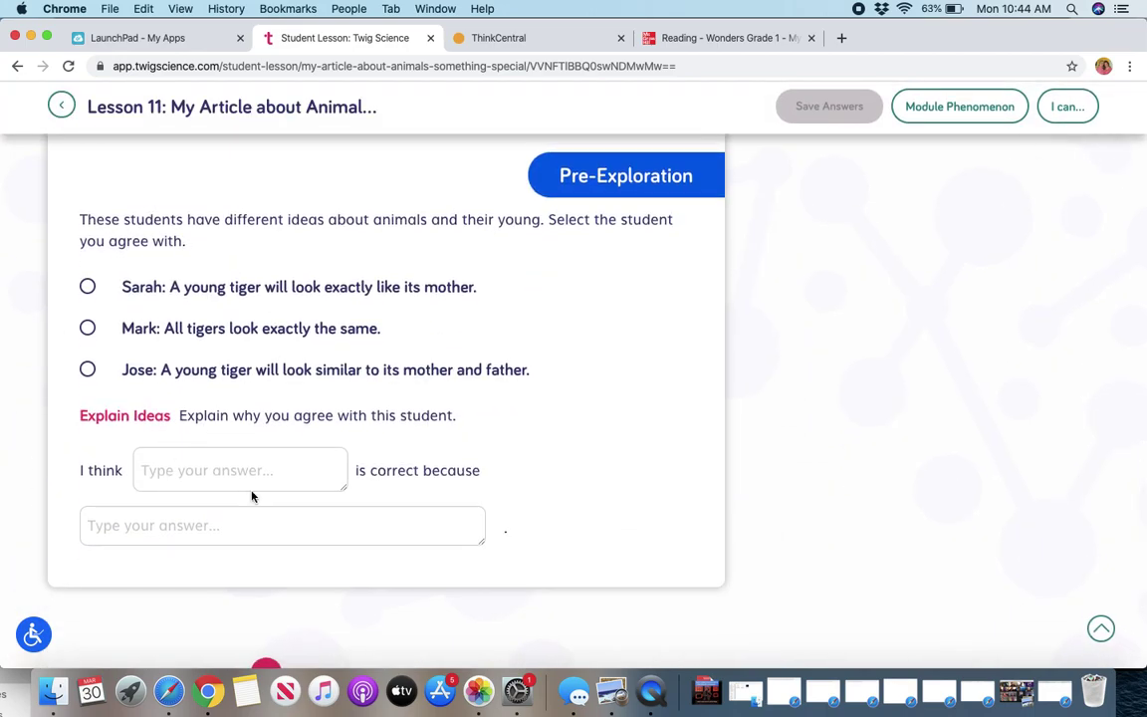
scroll(234, 499, down, 5)
scroll(264, 516, up, 20)
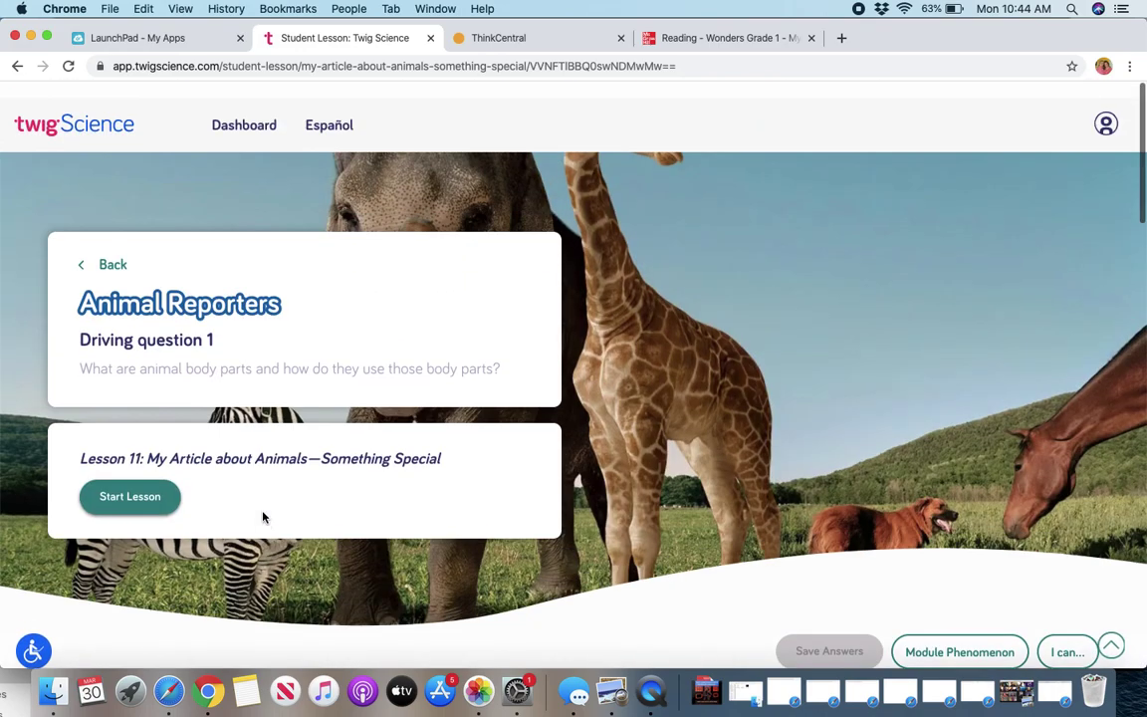
Step: Return to LaunchPad, open Starfall to view its home page, and go back to My Apps
click(545, 40)
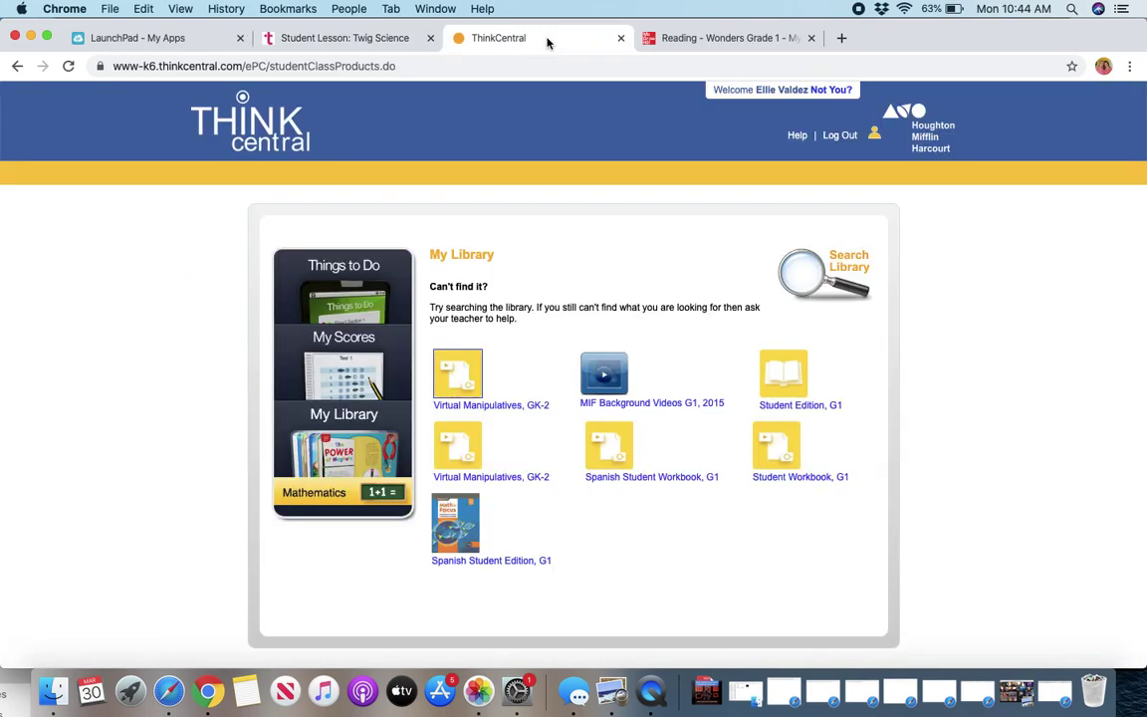
click(162, 39)
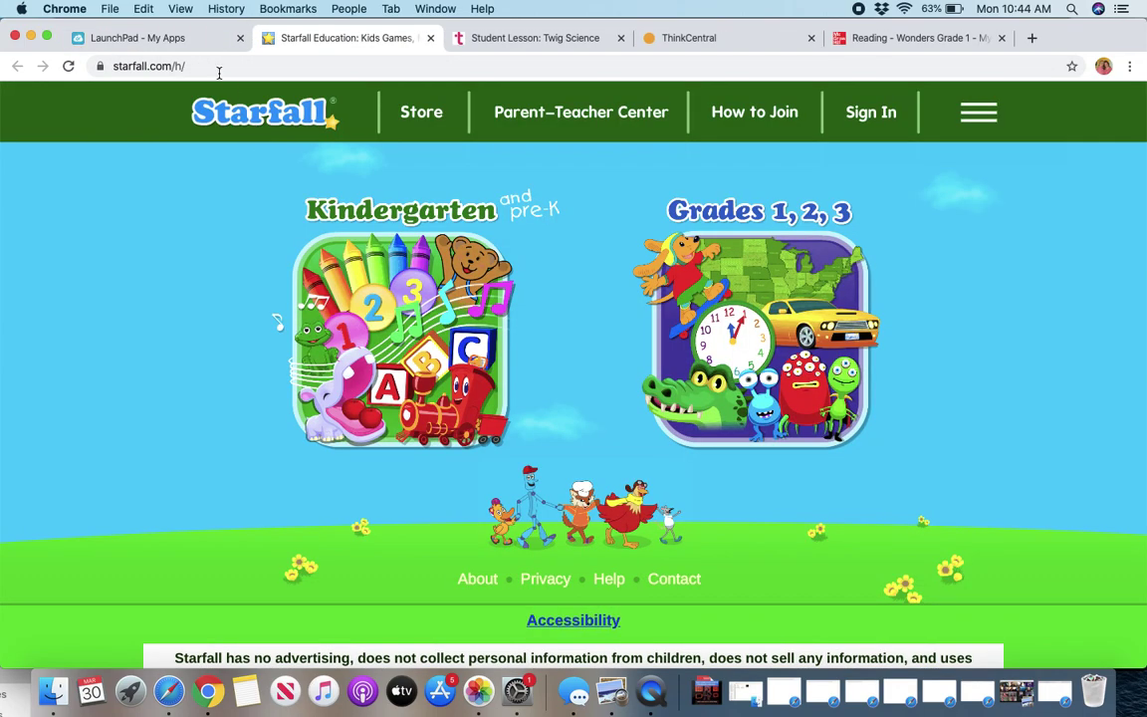
click(183, 38)
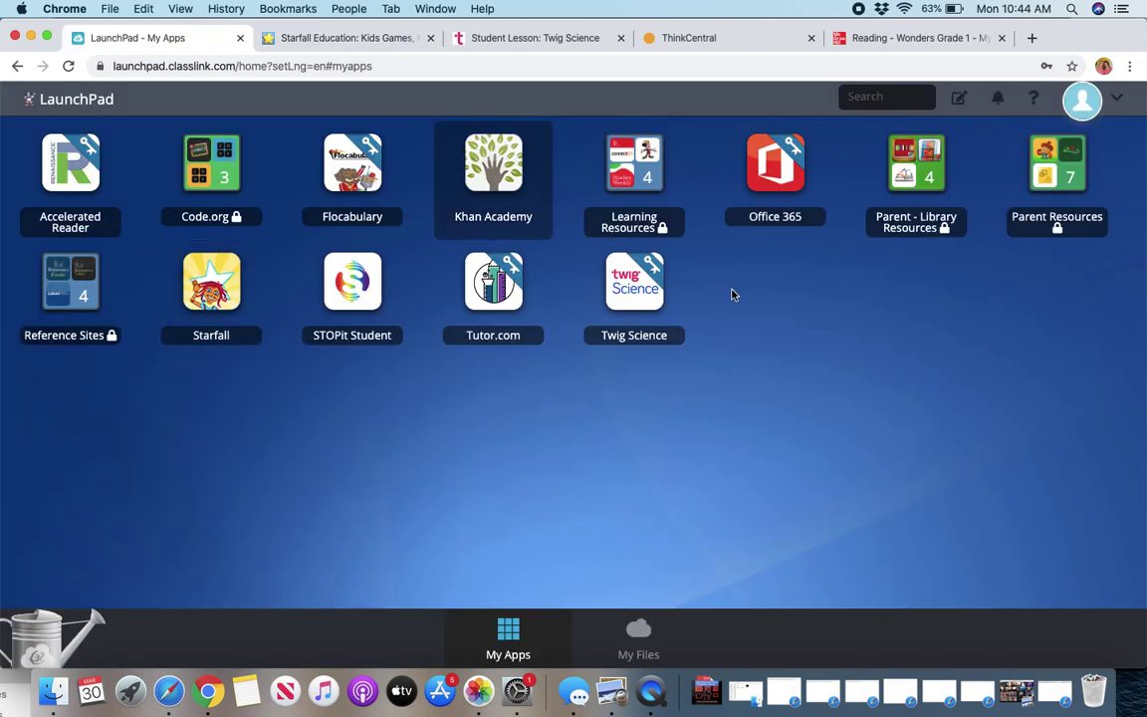
Step: View the apps in the Parent - Library Resources and Parent Resources folders, closing each folder after viewing
click(906, 176)
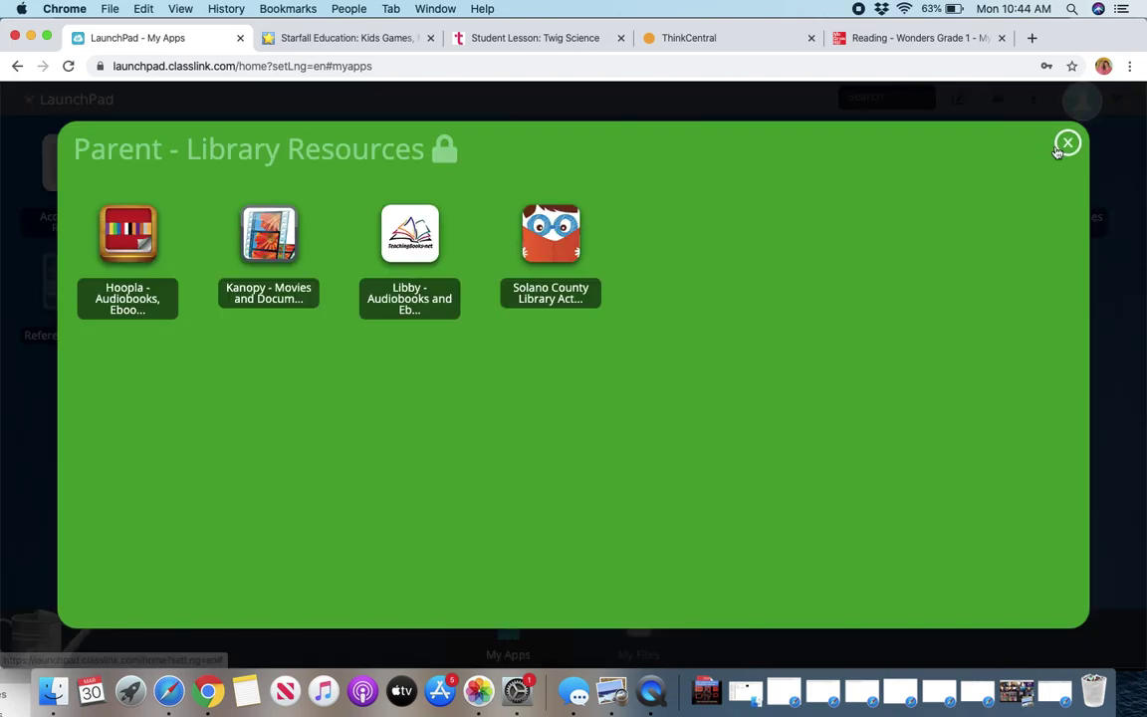
click(1068, 143)
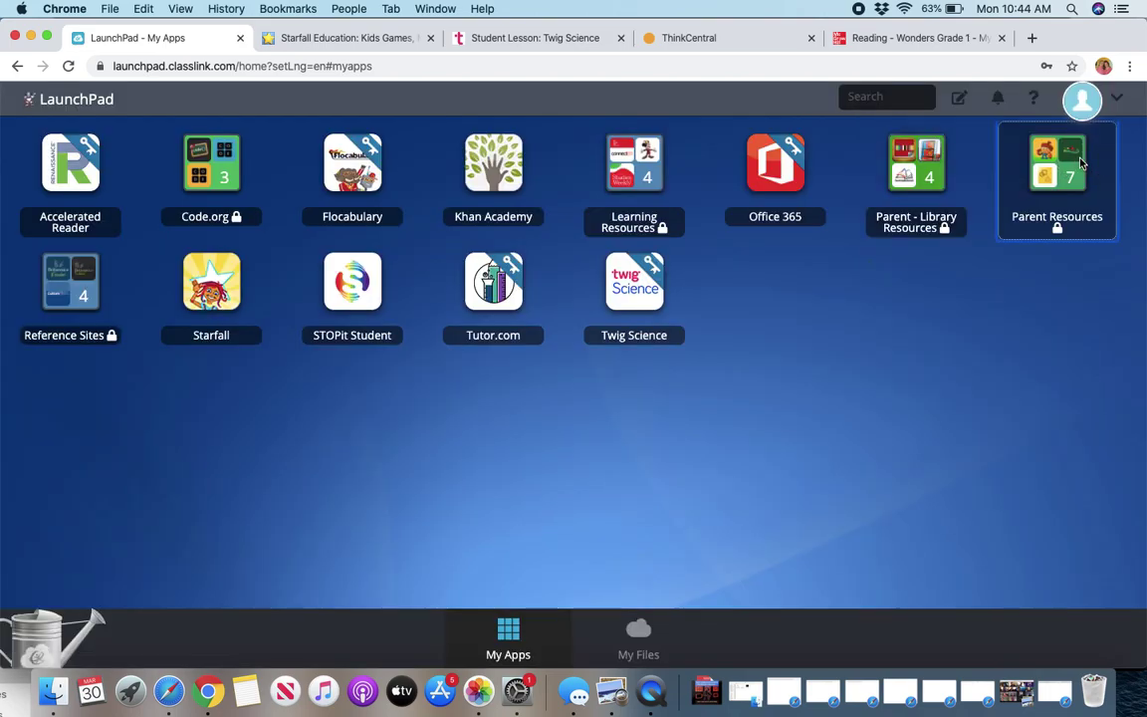
click(1036, 177)
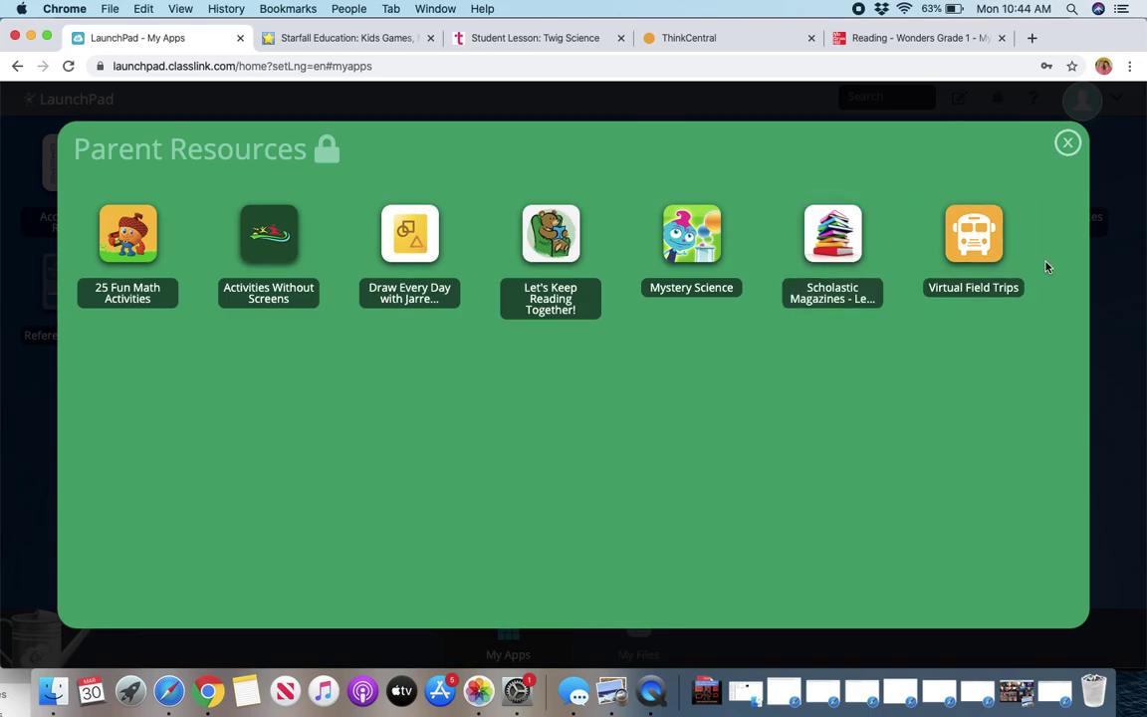
click(1067, 143)
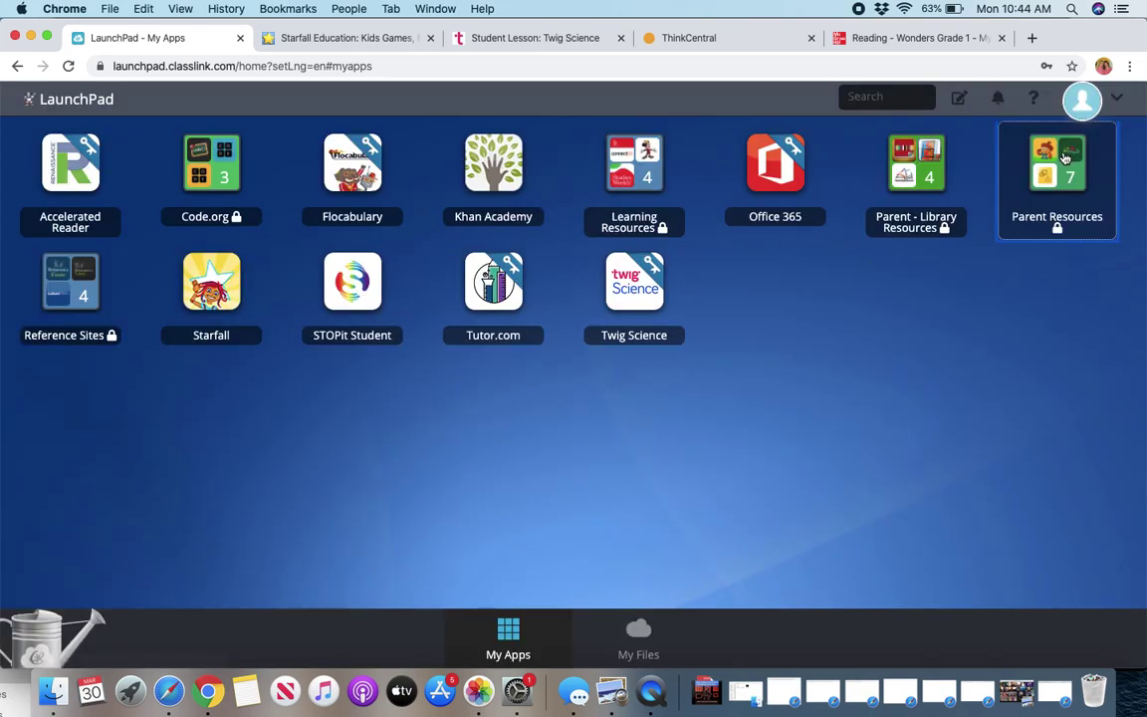